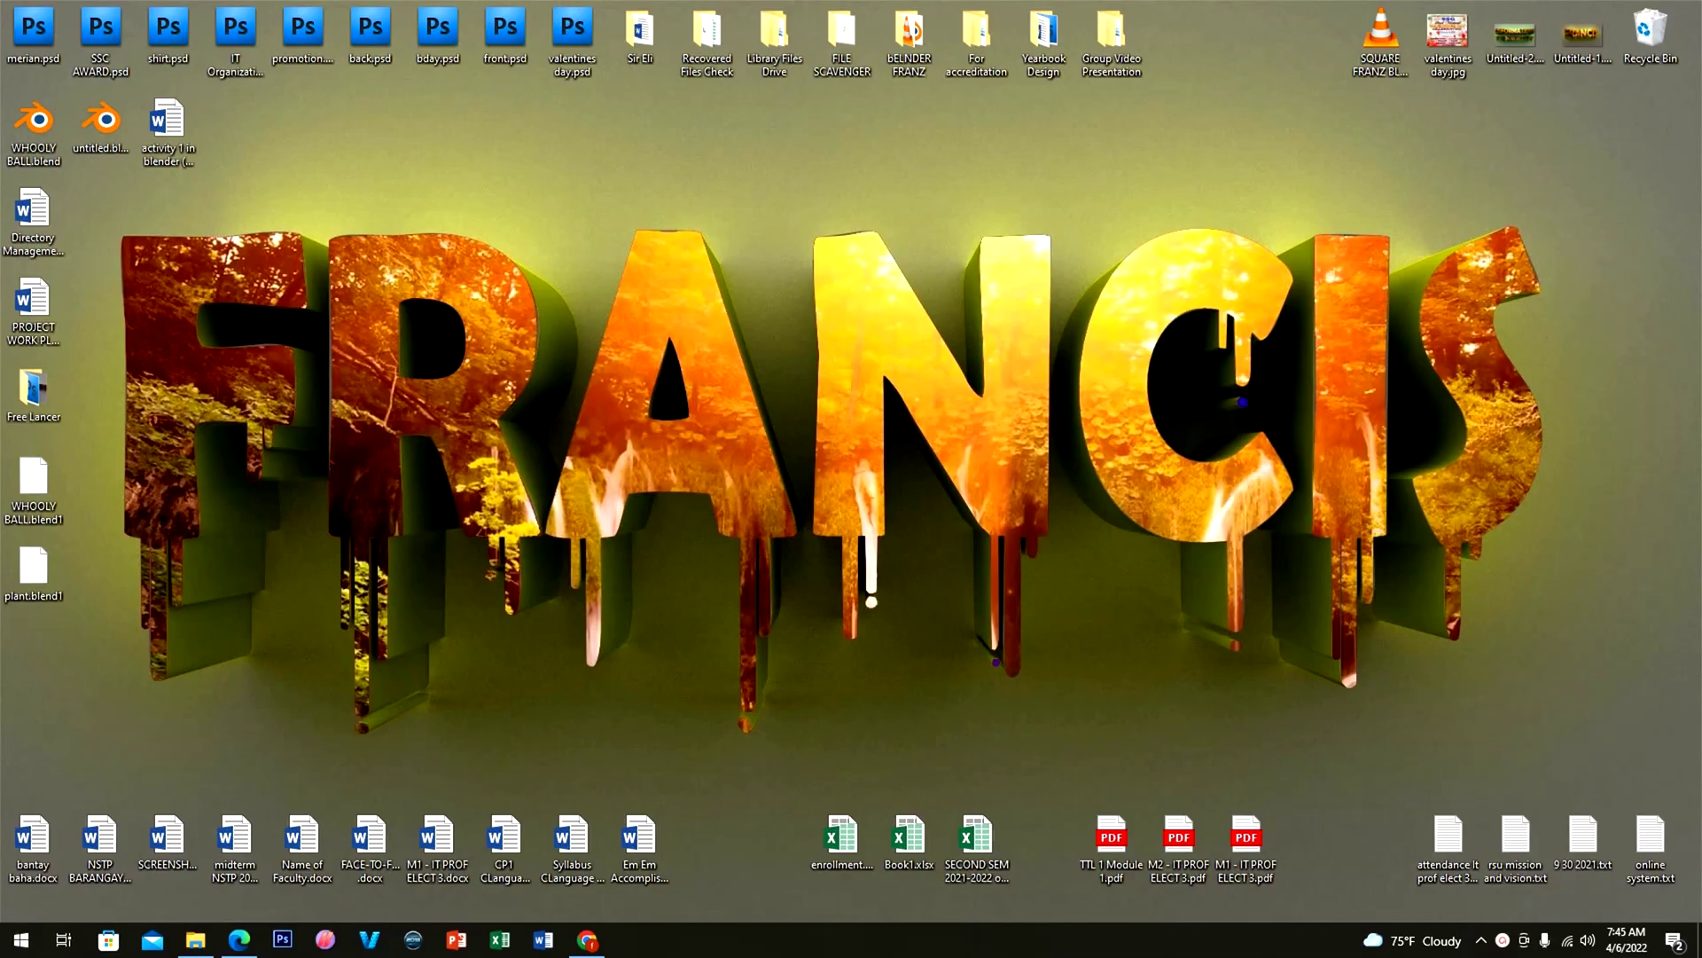
Step: Search the Start menu for 'blen' and launch the Blender app
key(super)
text(blen)
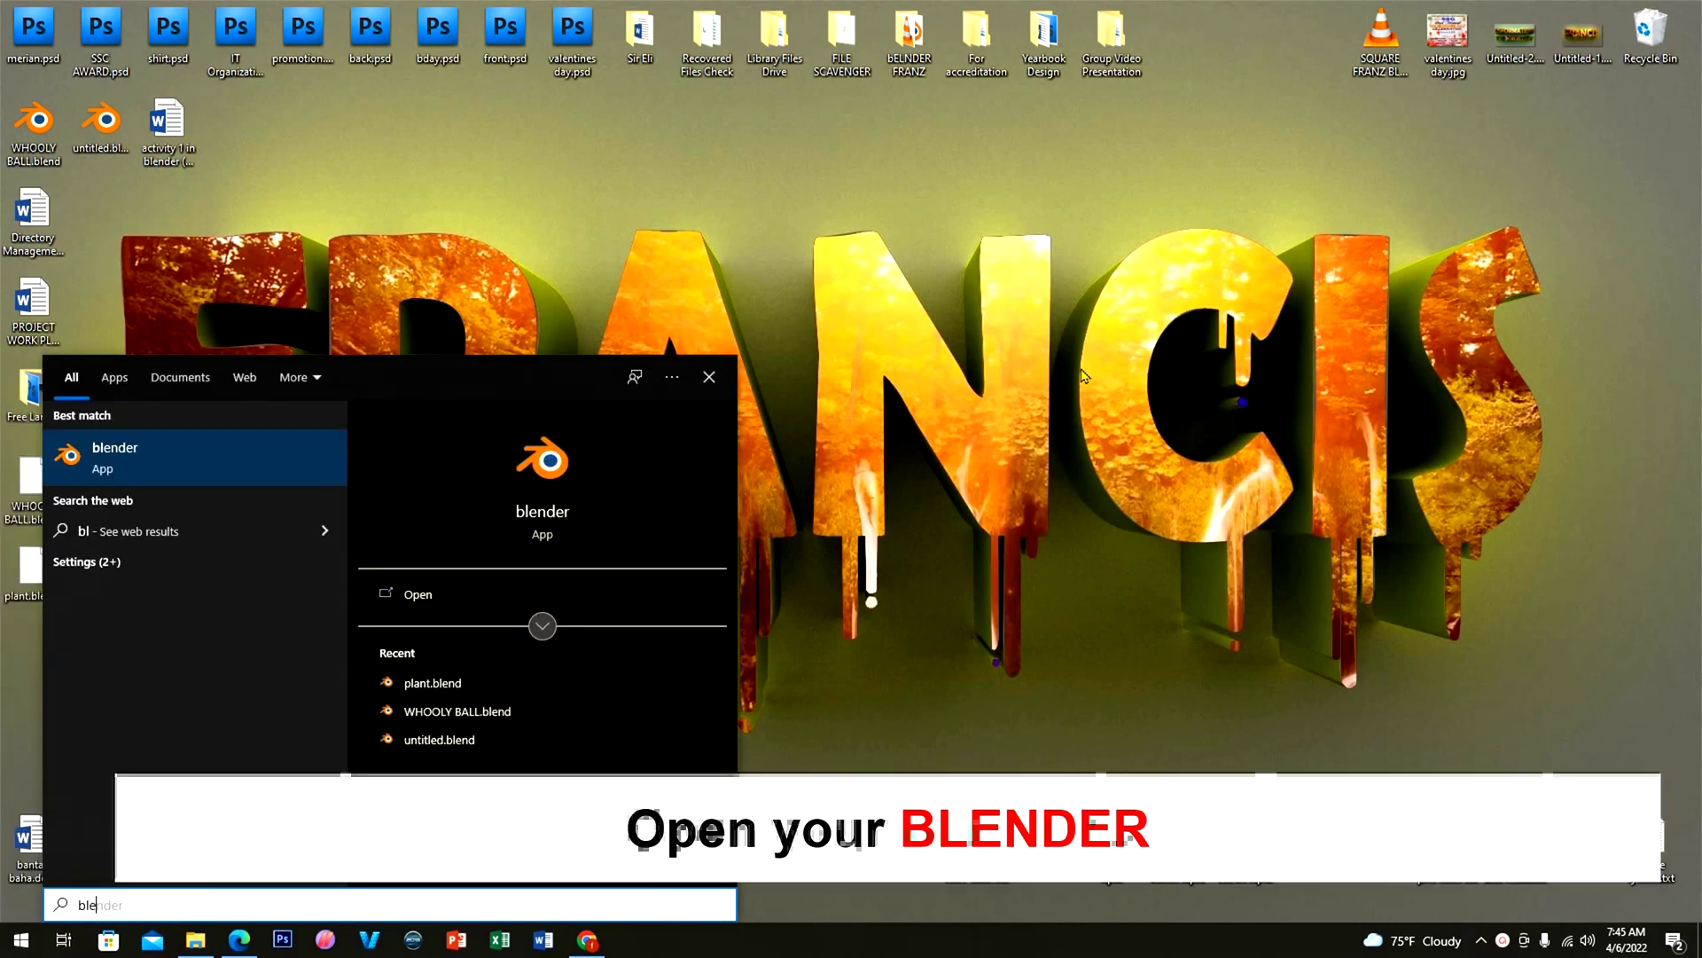
click(165, 453)
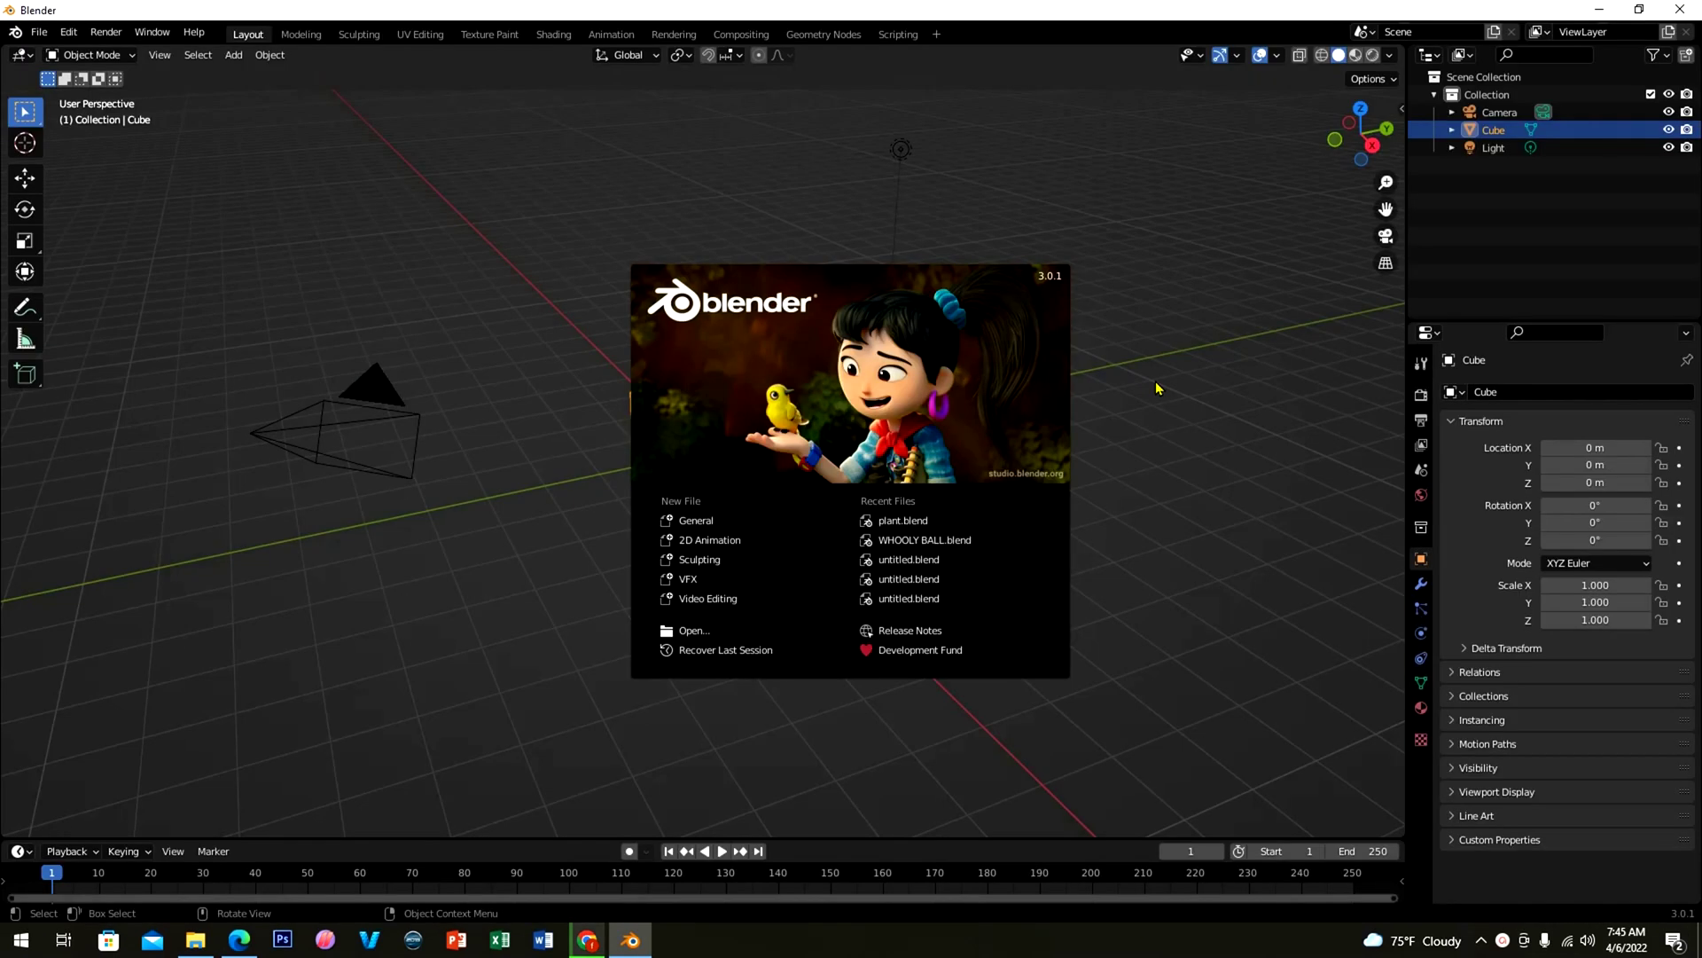
Step: Dismiss the splash screen and delete the default cube, camera and light
click(1156, 388)
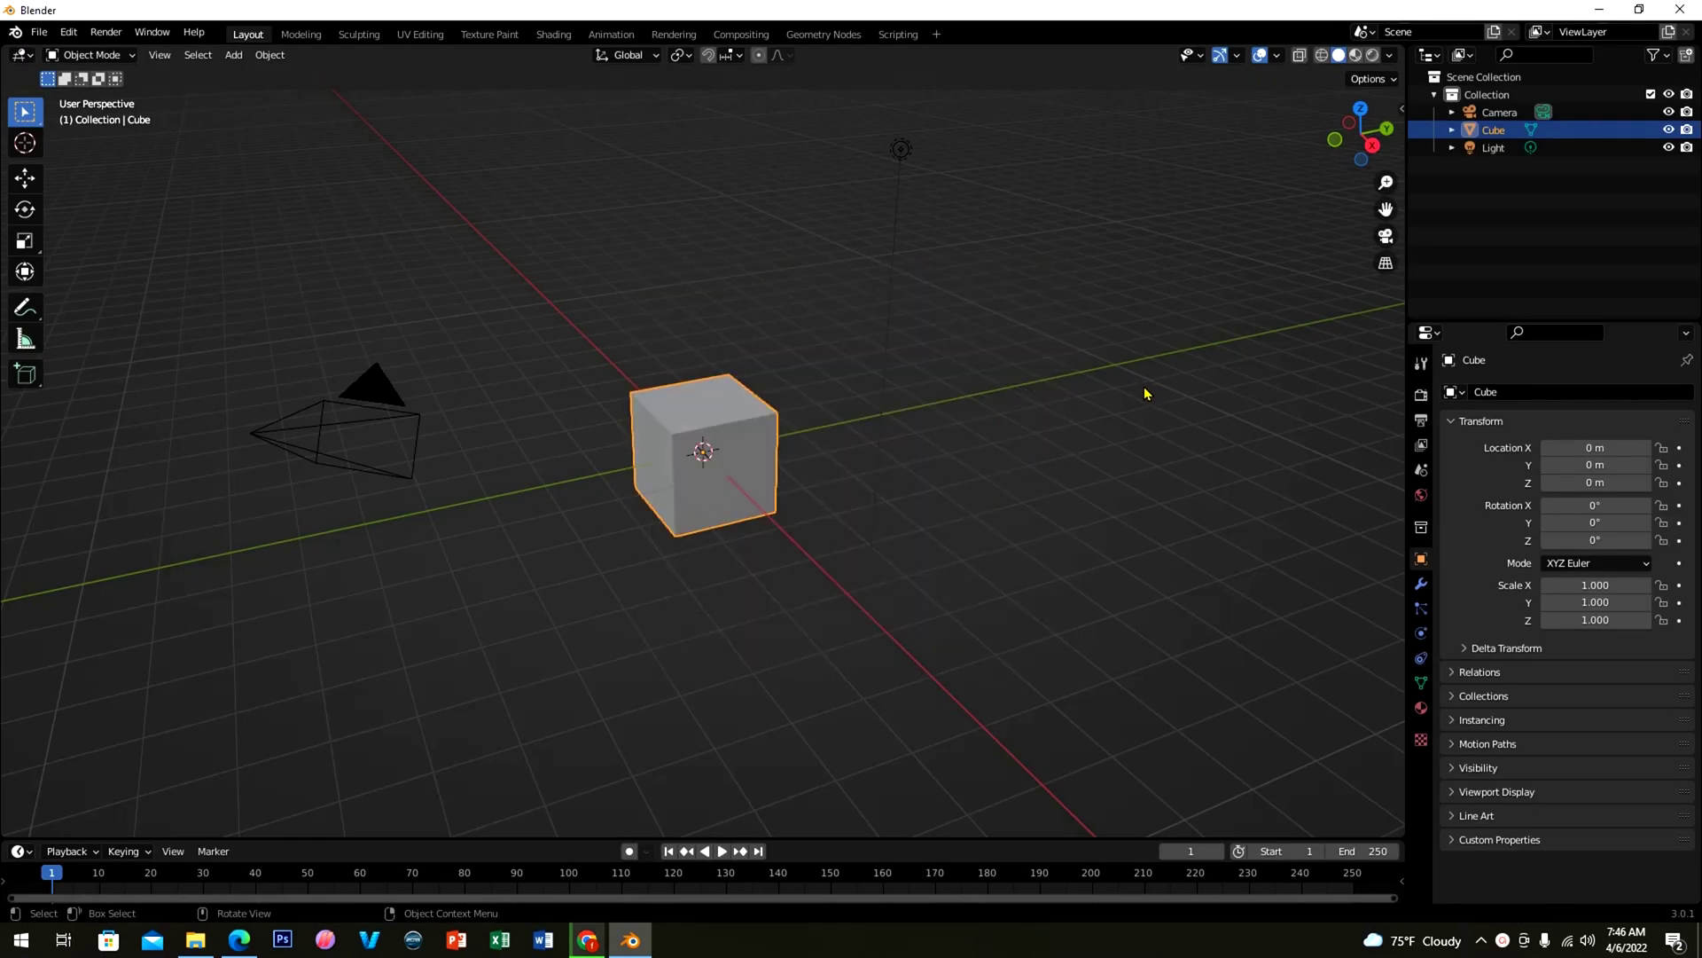
key(a)
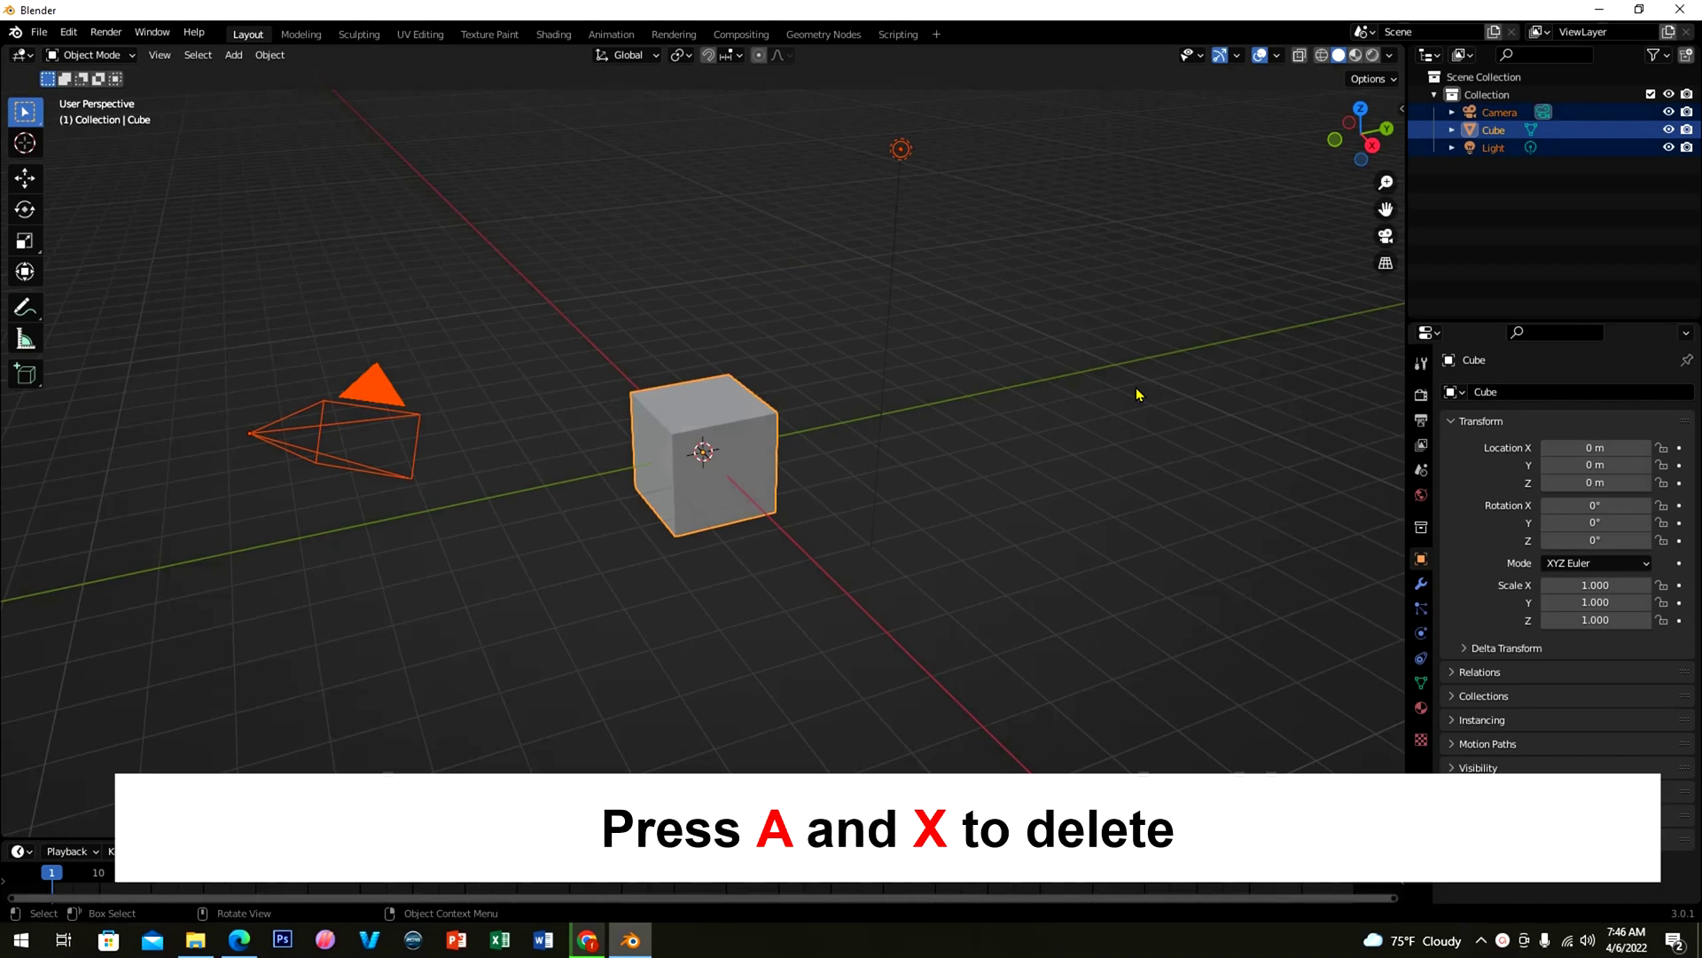
key(x)
click(1085, 392)
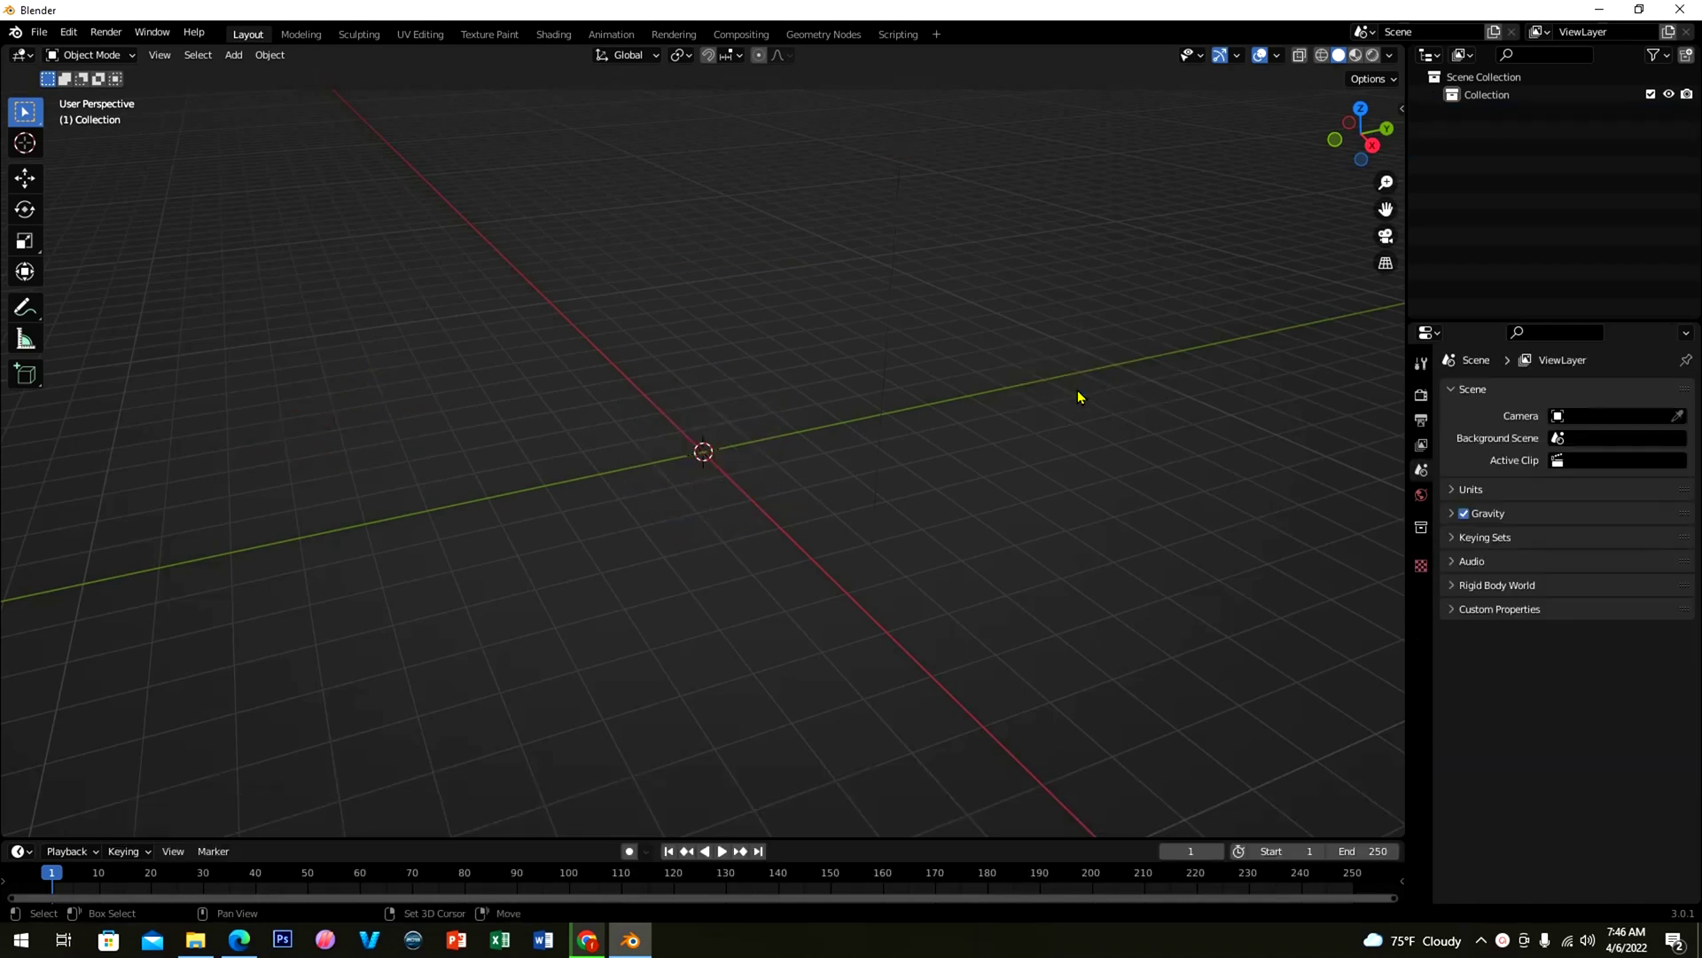
key(shift+a)
Step: Find 'extra' in Preferences > Add-ons, enable Add Mesh: Extra Objects, and close Preferences
click(1079, 393)
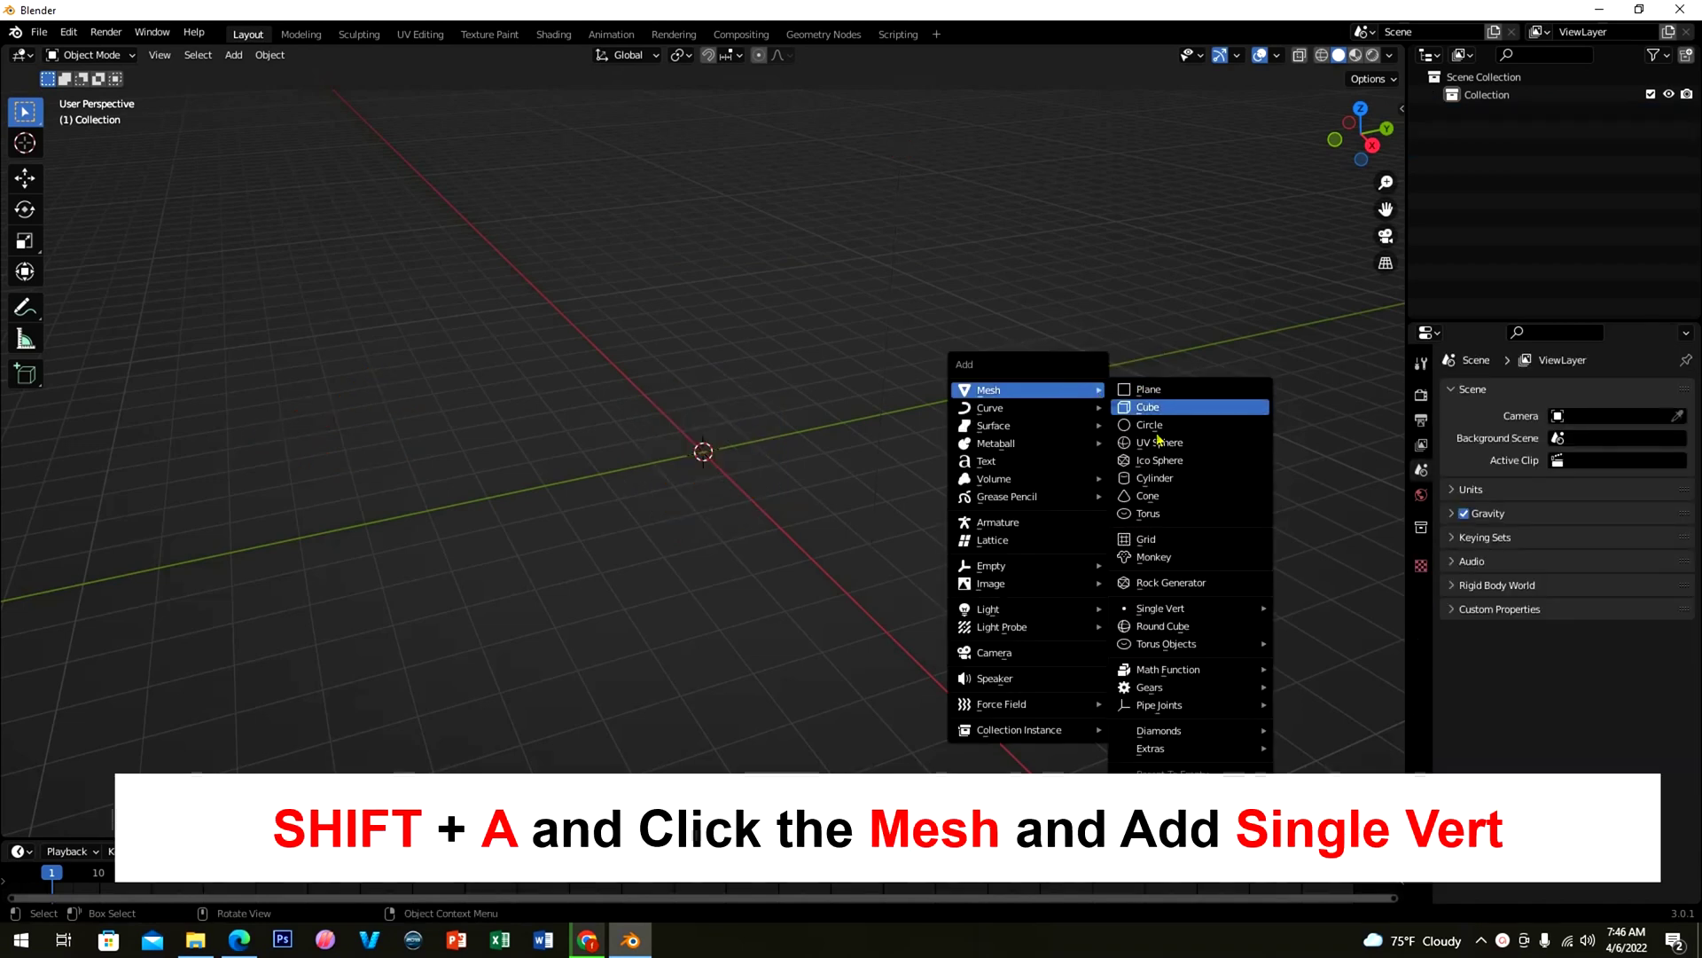
mouse_move(1171, 610)
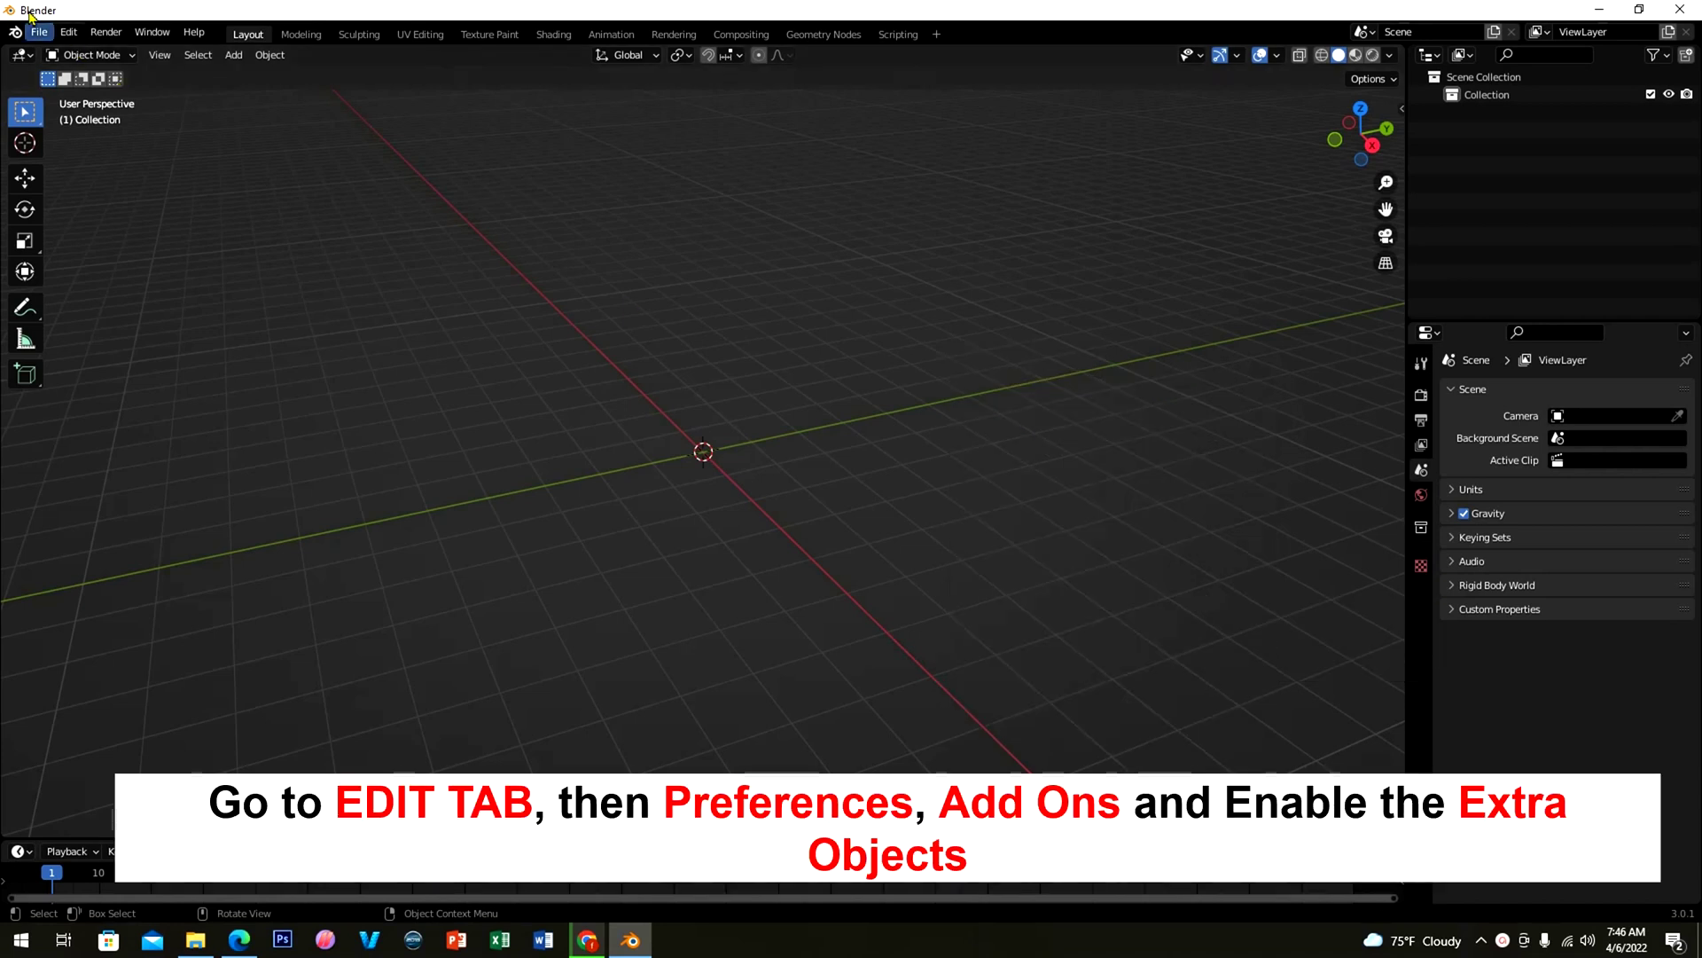
click(68, 32)
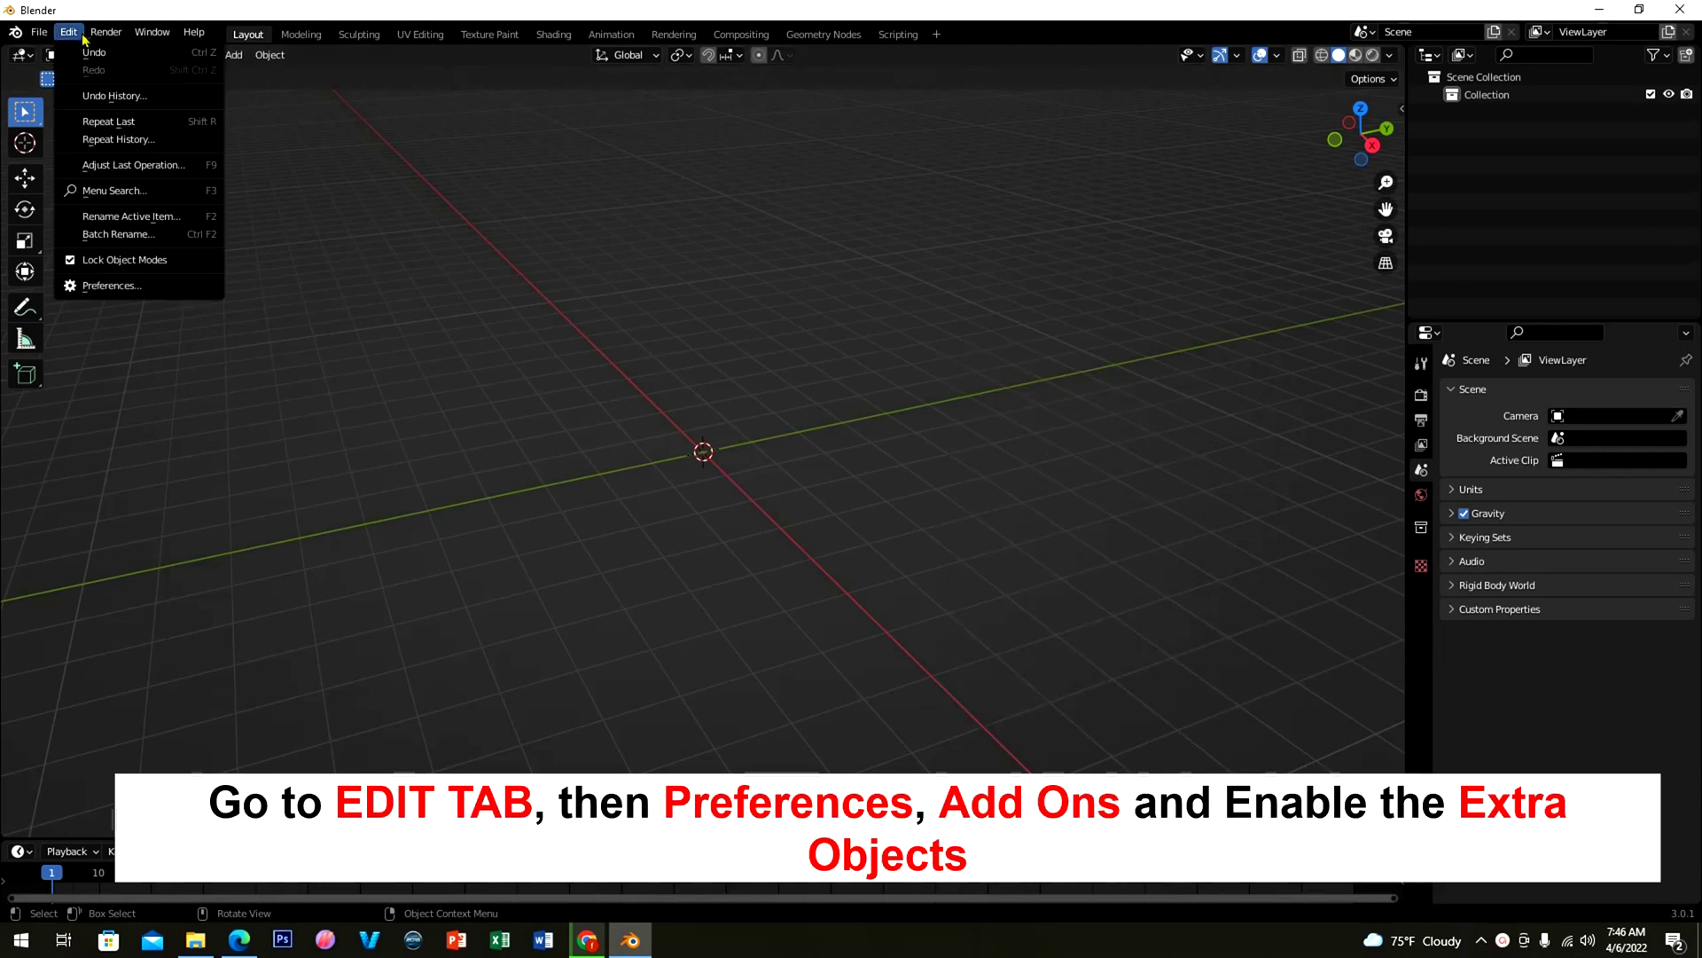
click(142, 292)
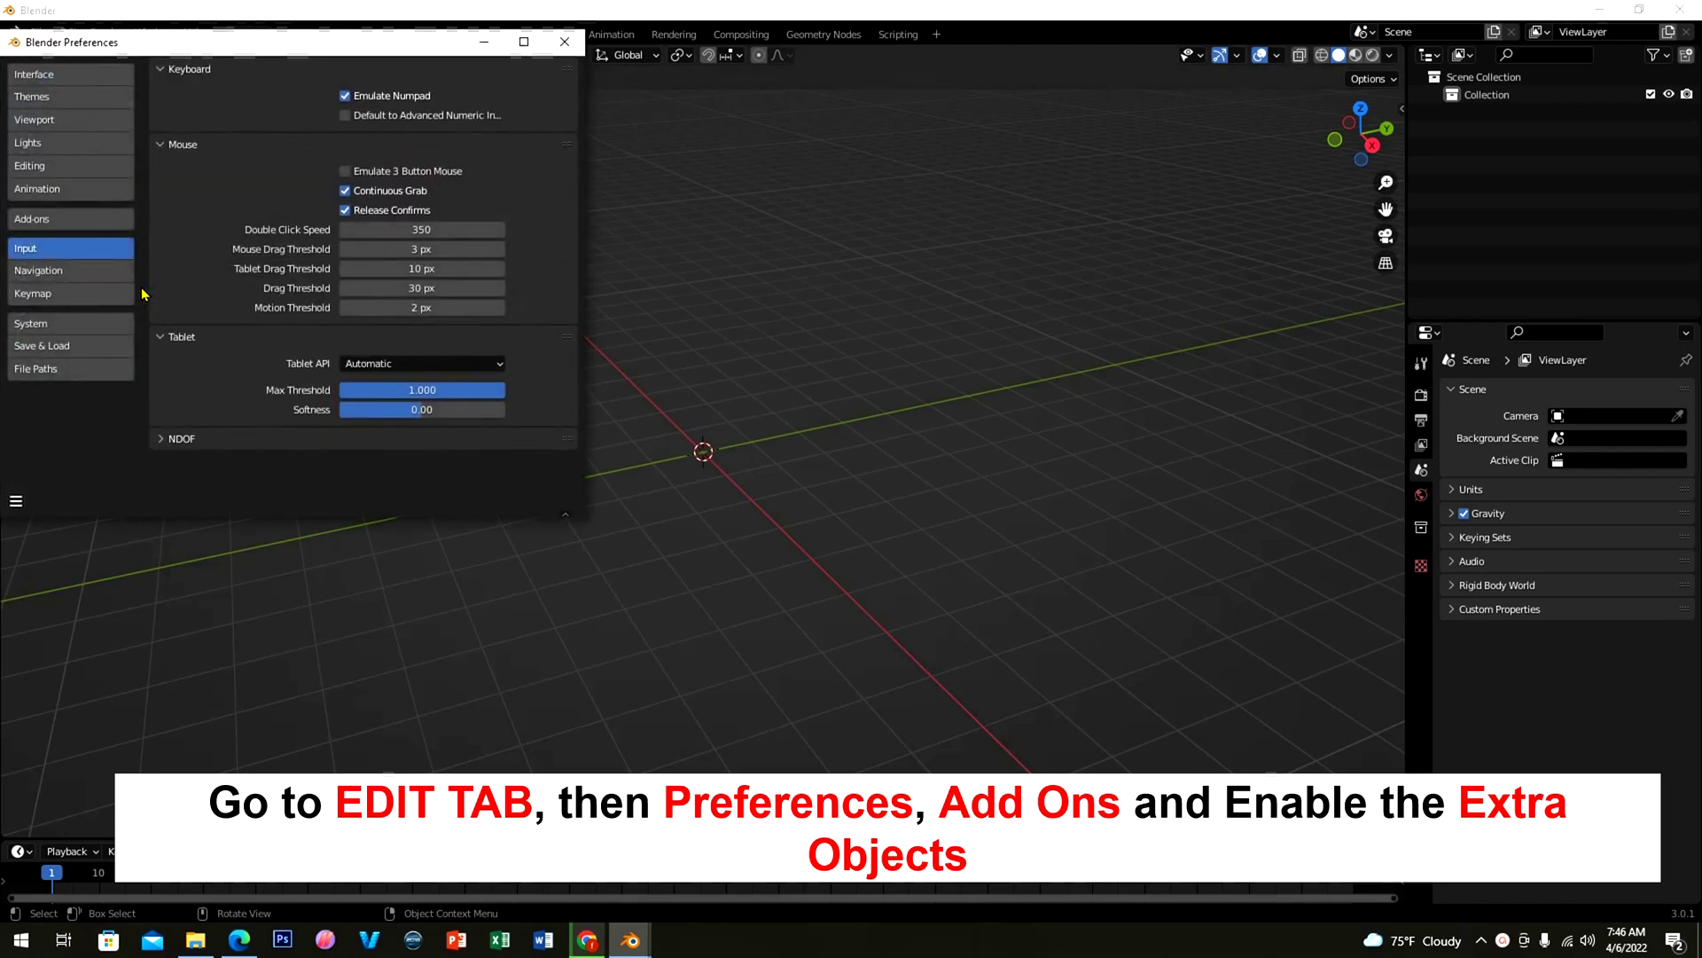
click(51, 222)
click(479, 93)
text(extra)
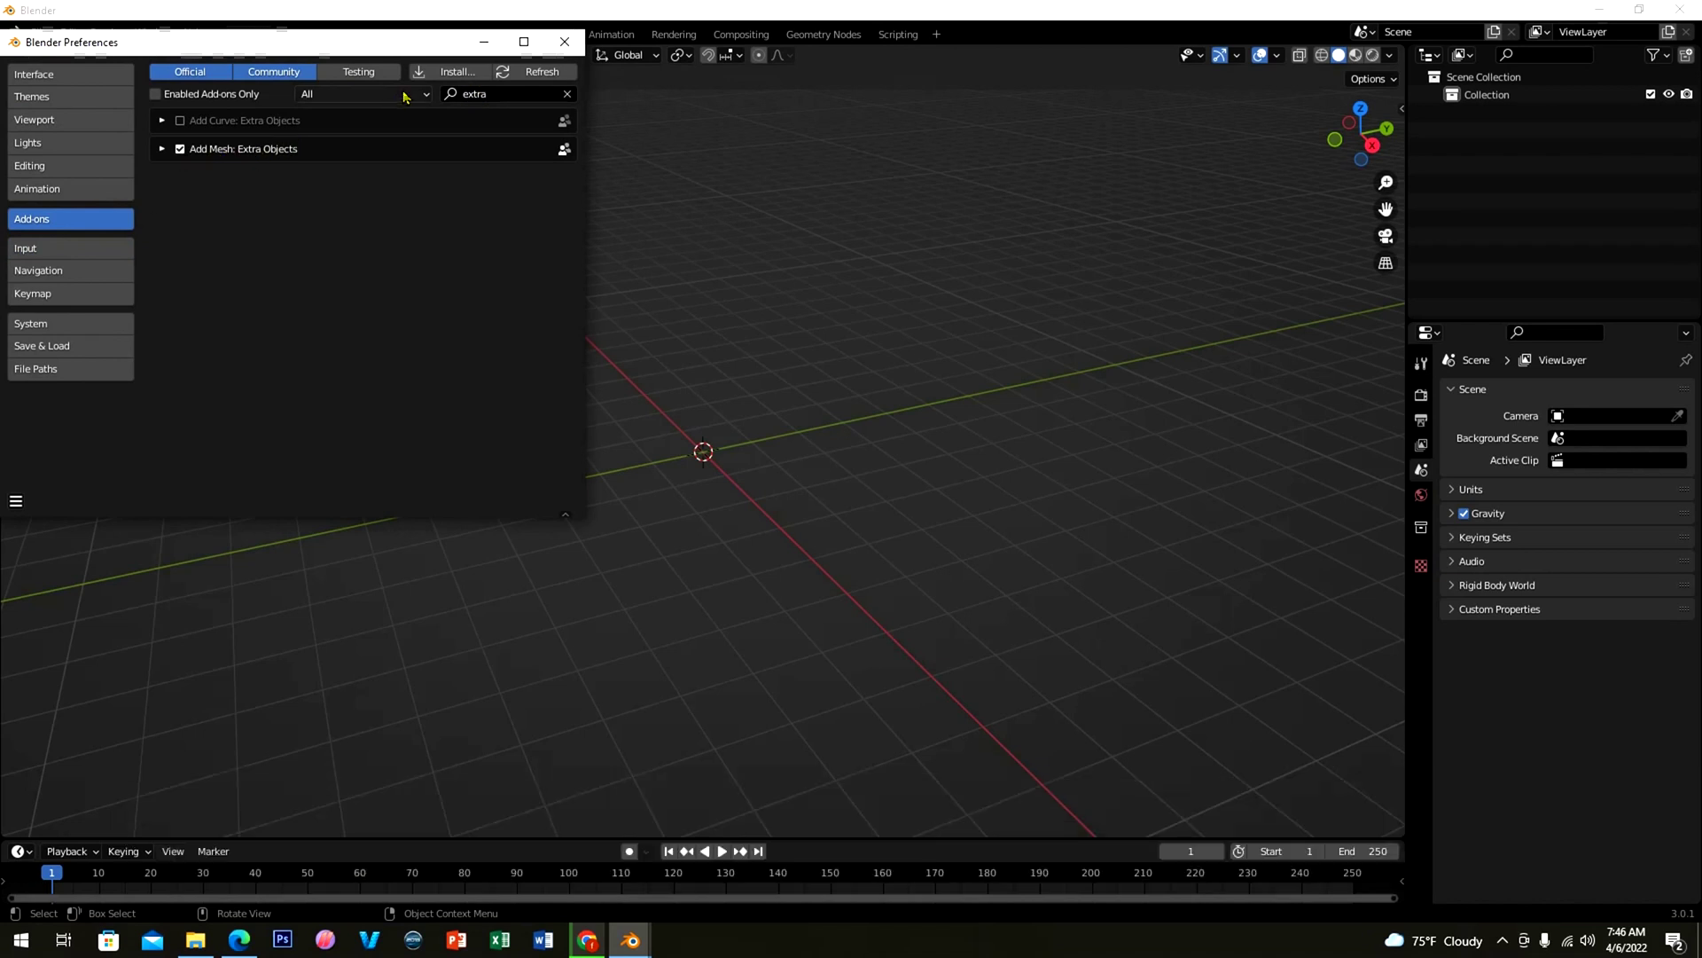
click(567, 44)
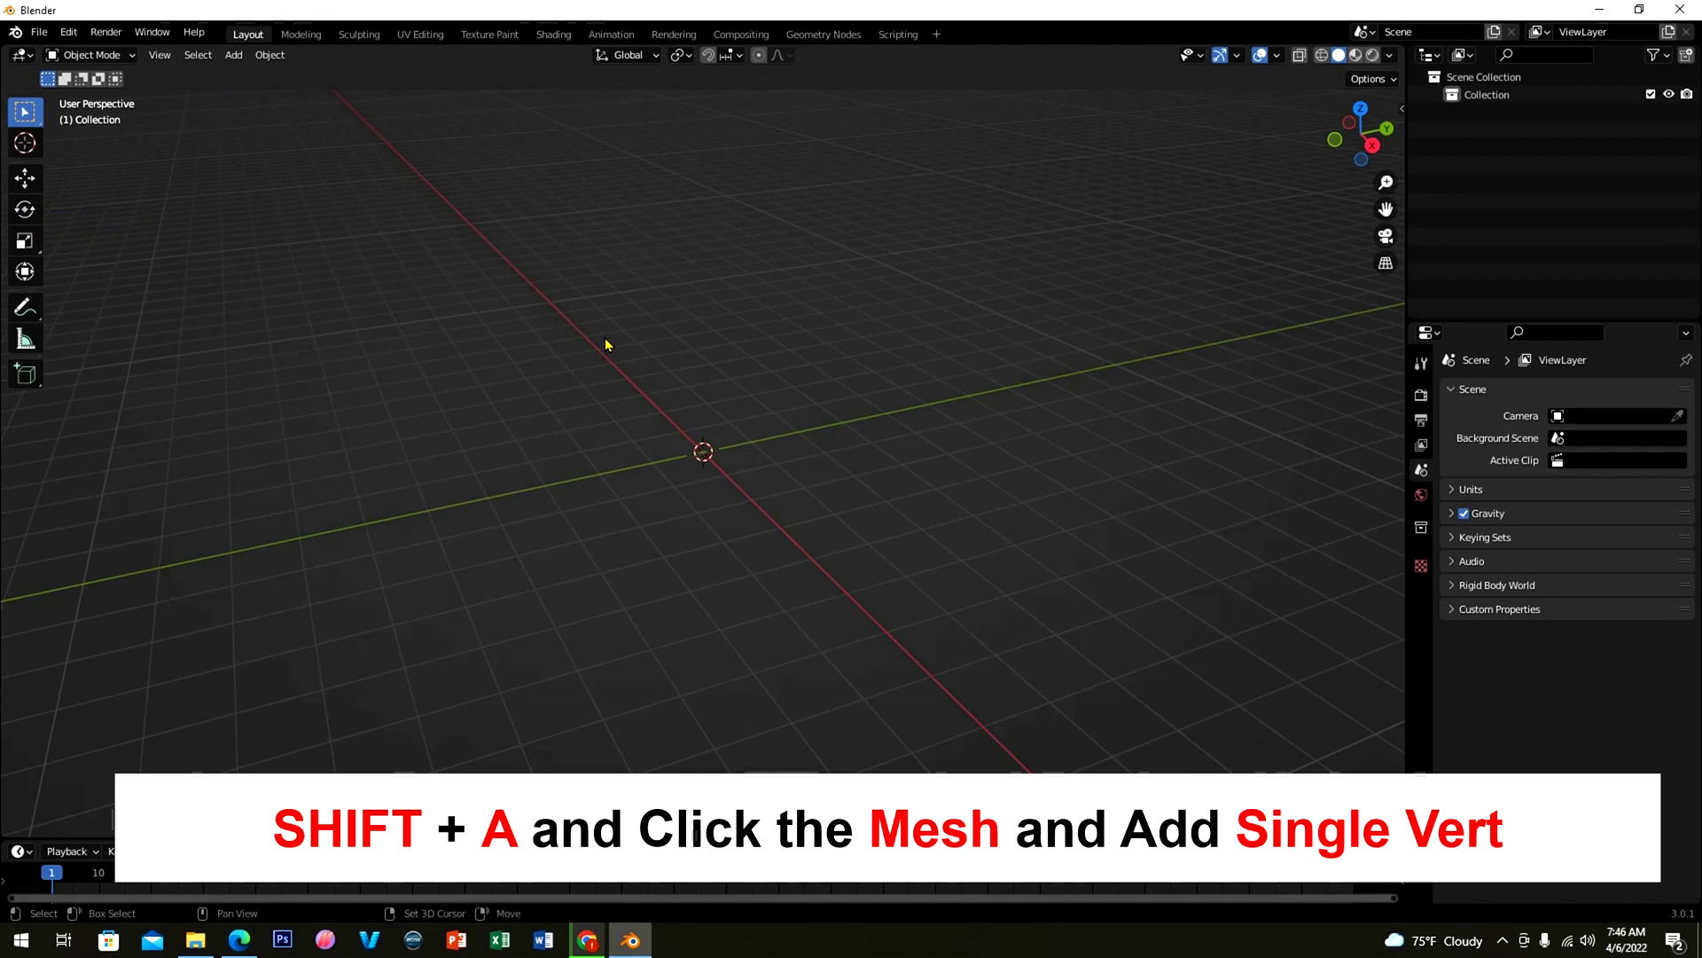
Step: Add a Single Vert mesh object and switch to front orthographic view
key(shift+a)
mouse_move(605, 338)
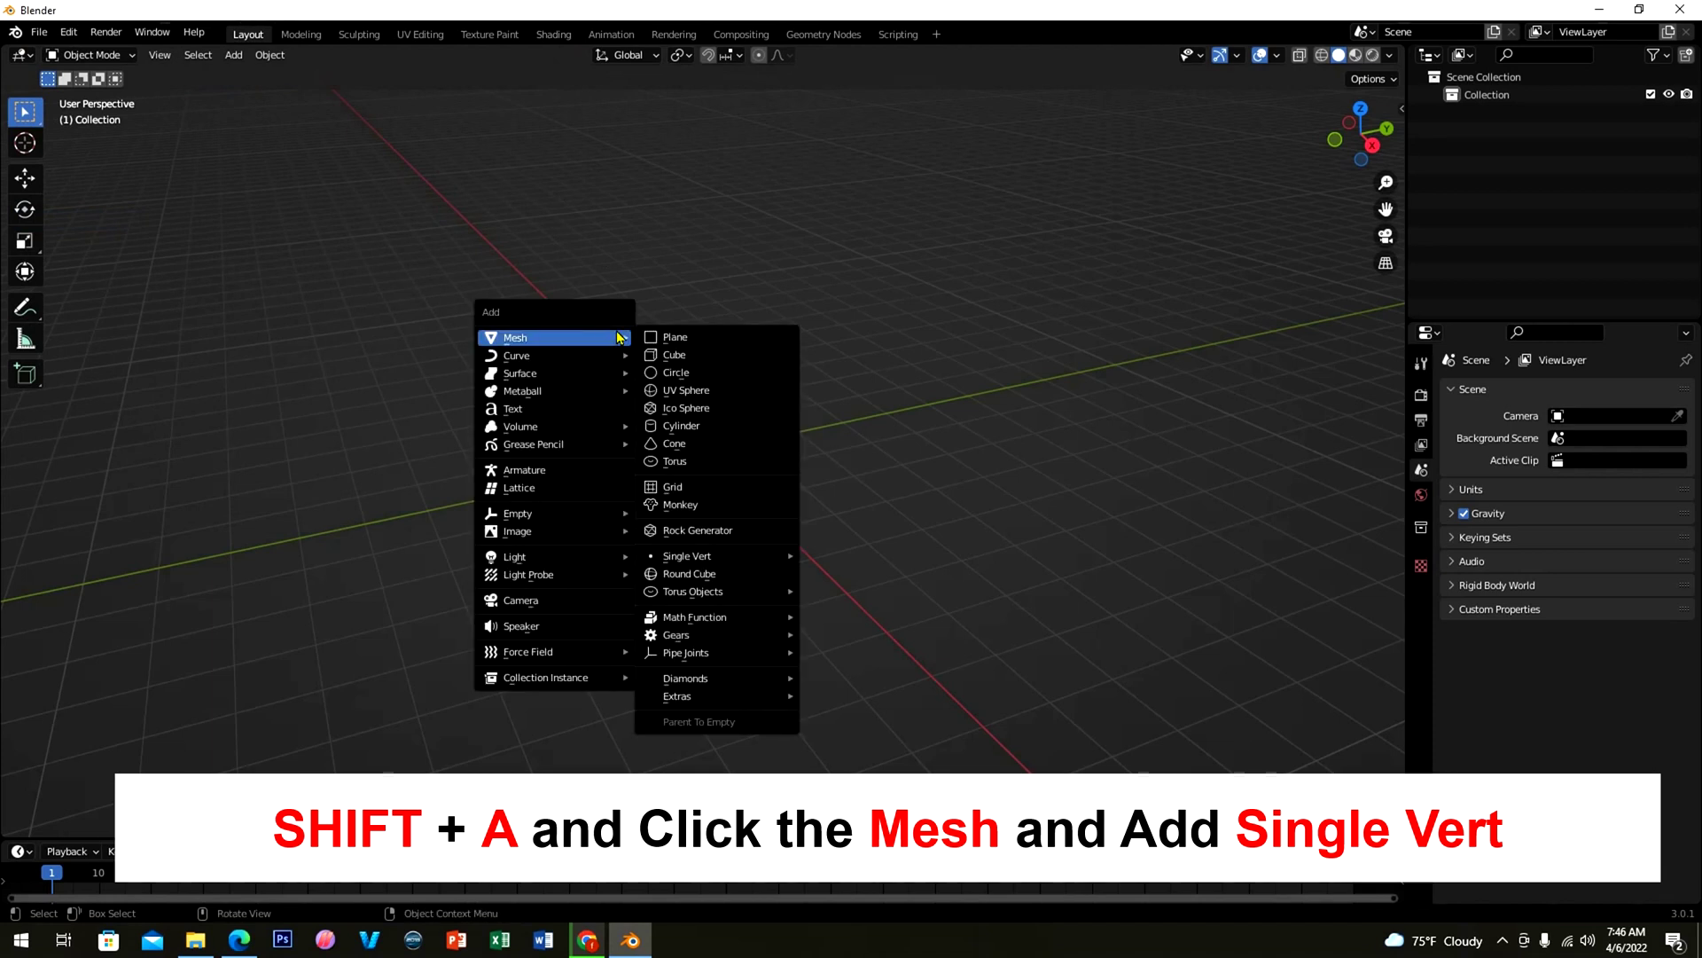
mouse_move(709, 556)
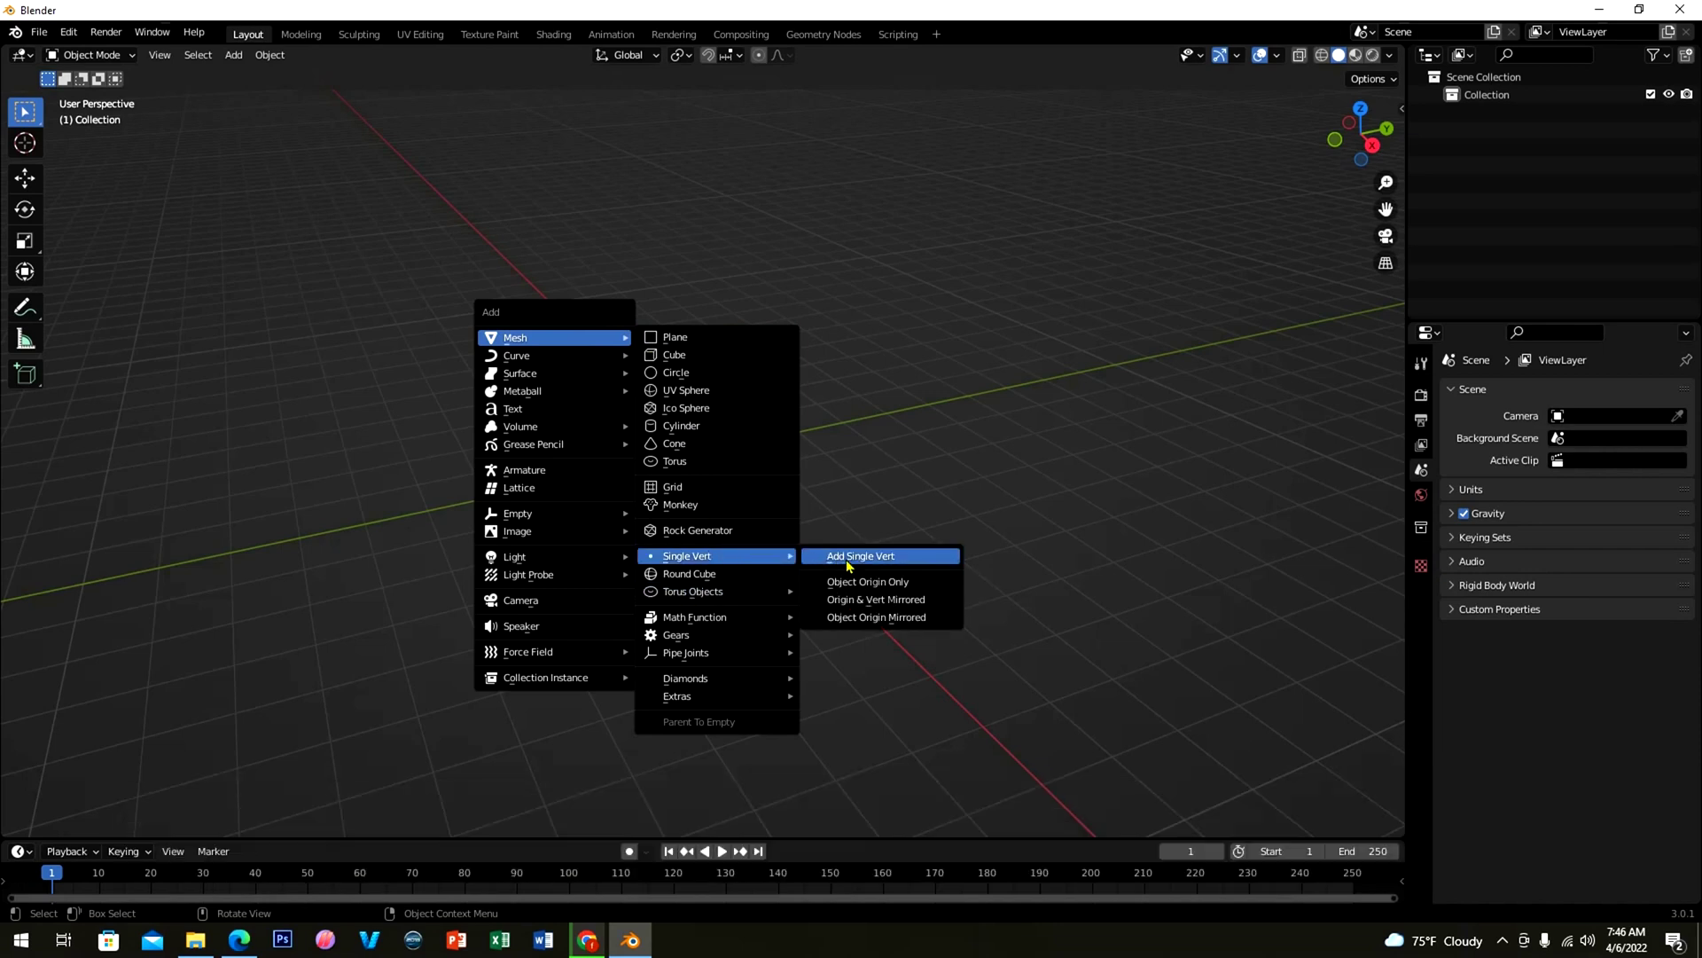
click(848, 560)
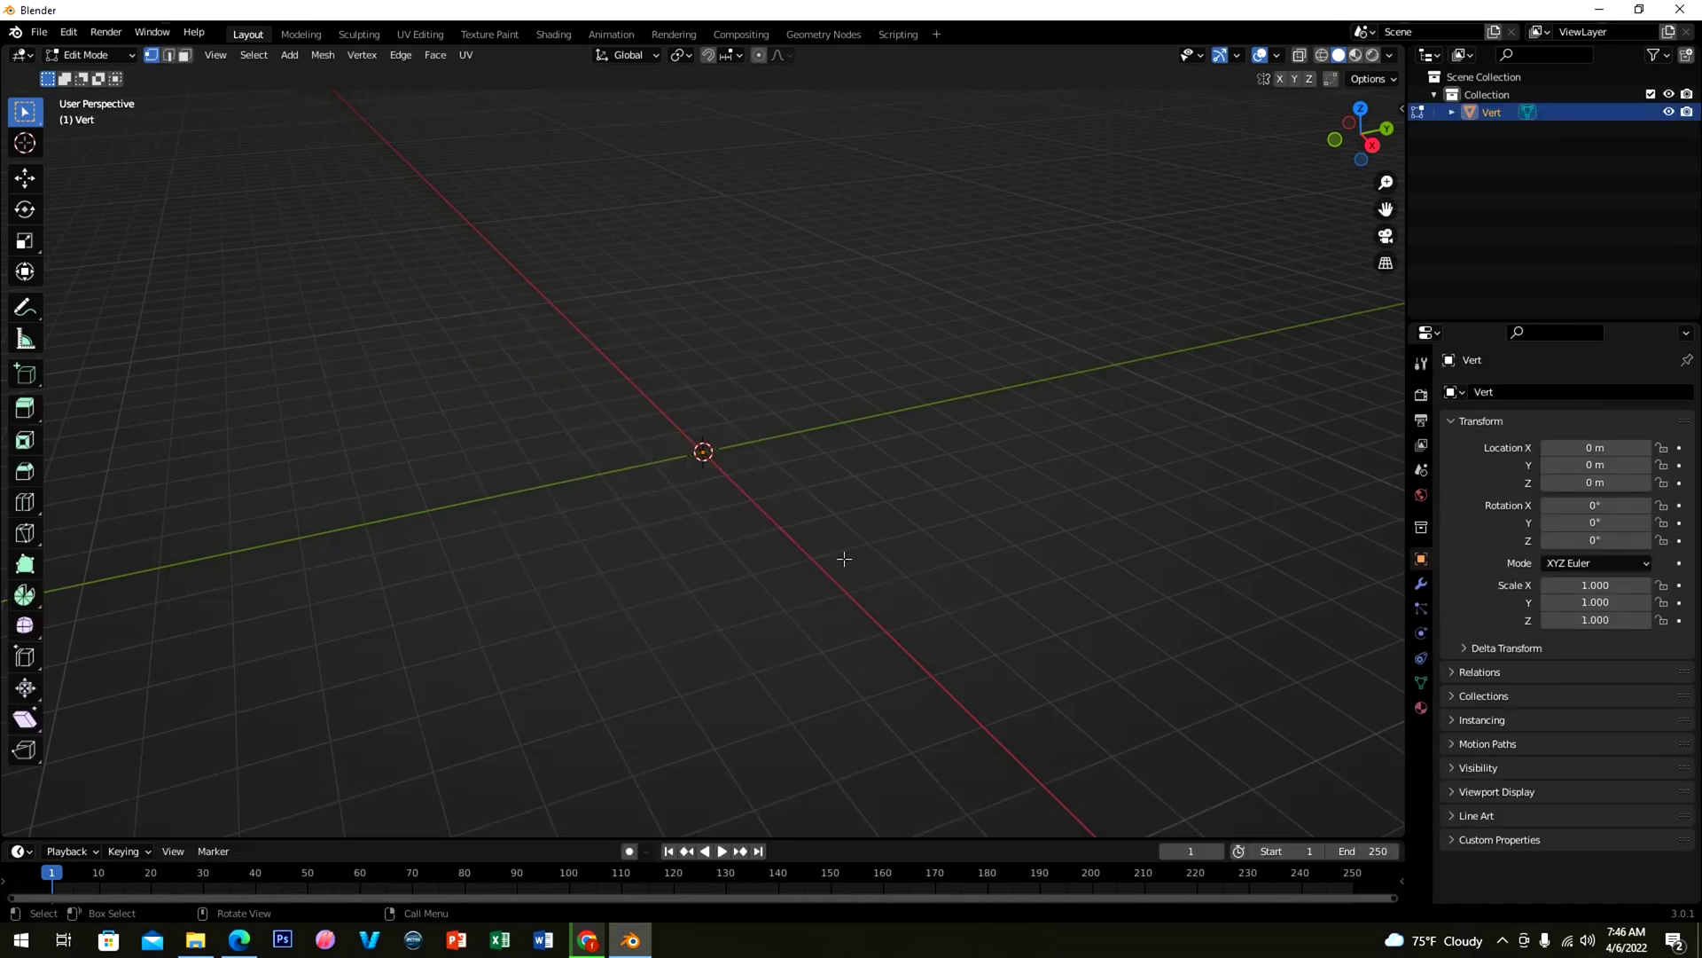
key(KP_1)
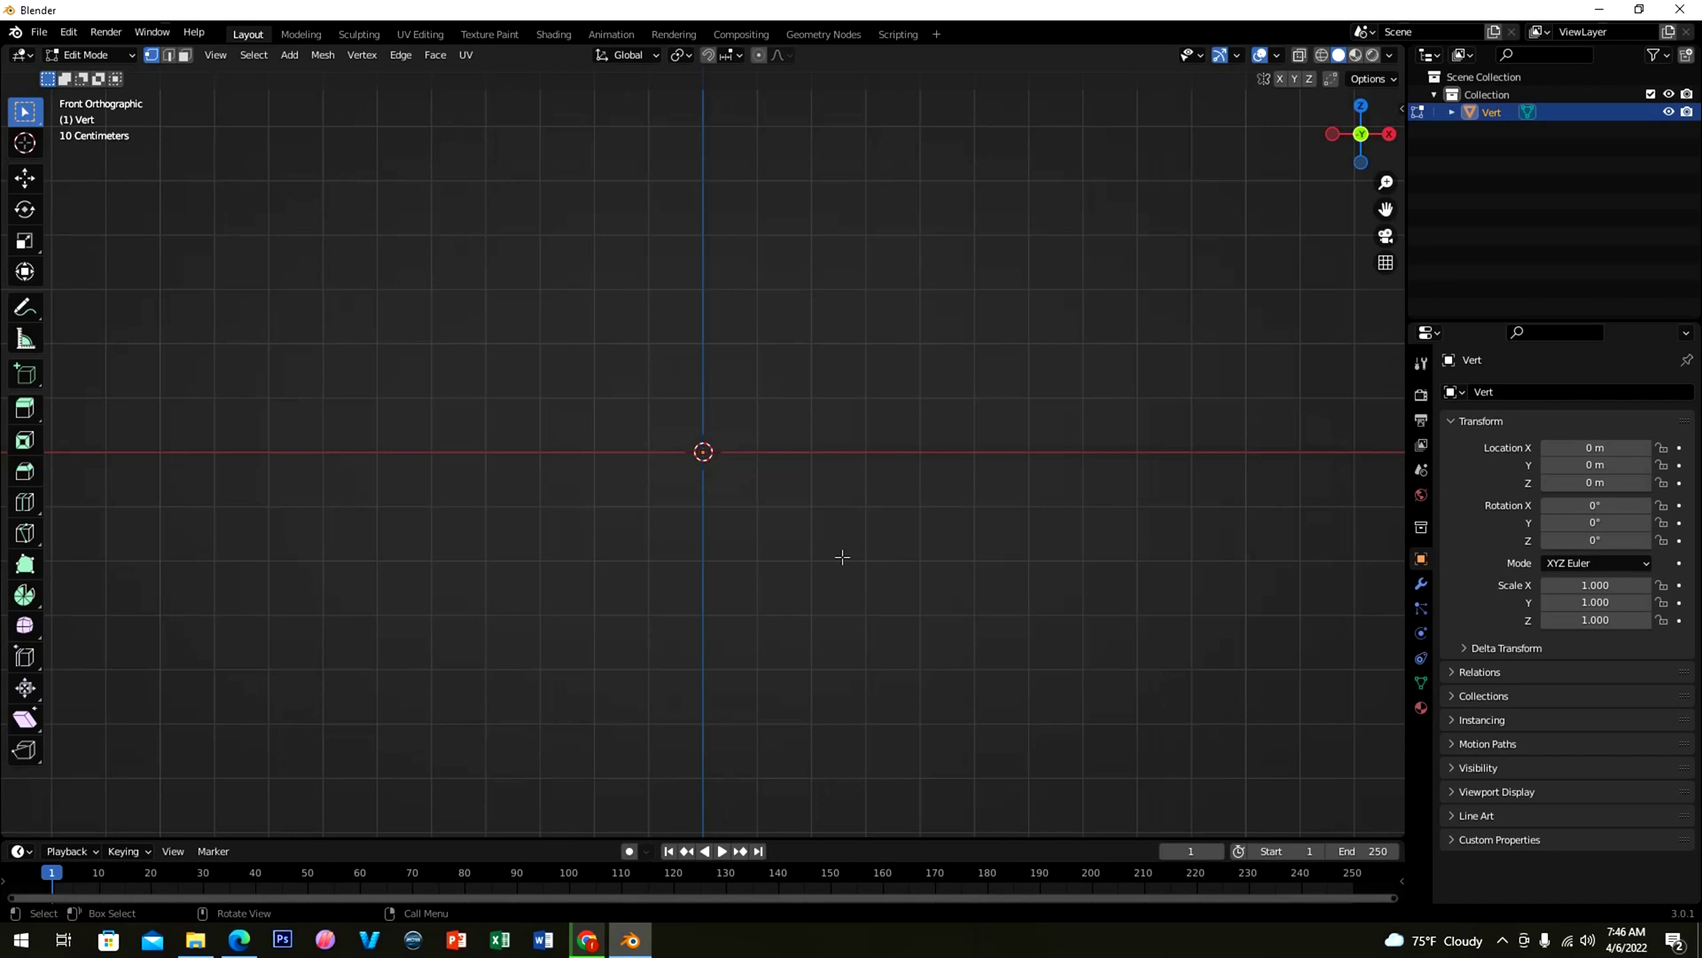
click(67, 33)
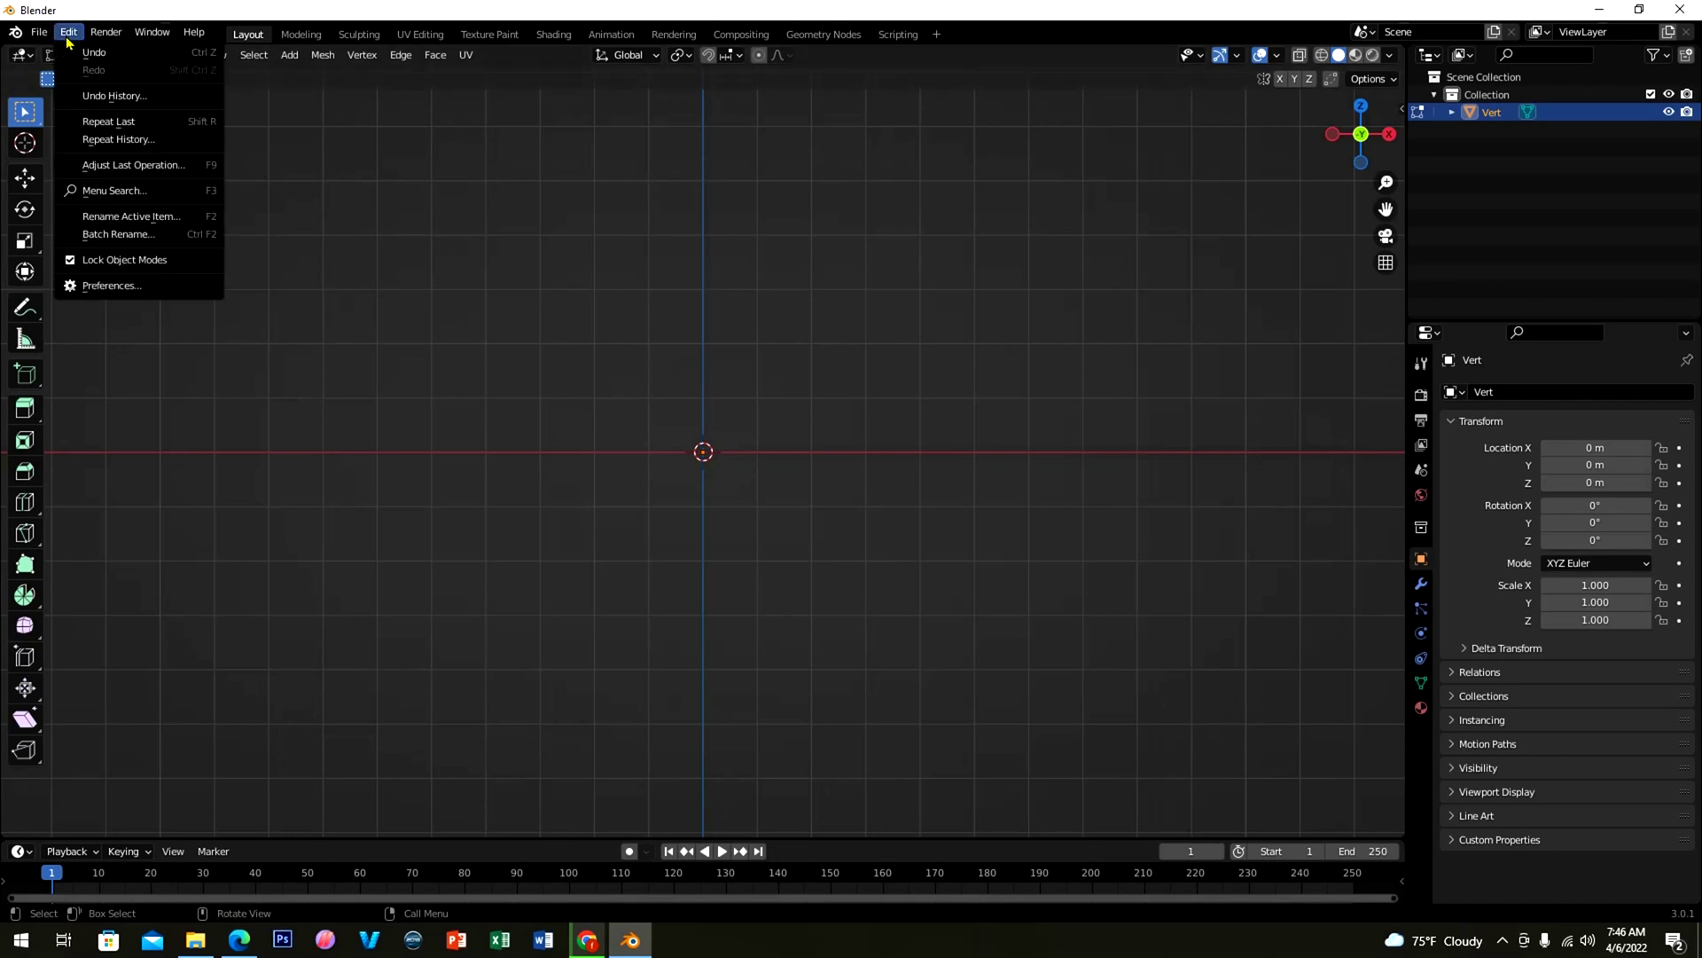
click(124, 286)
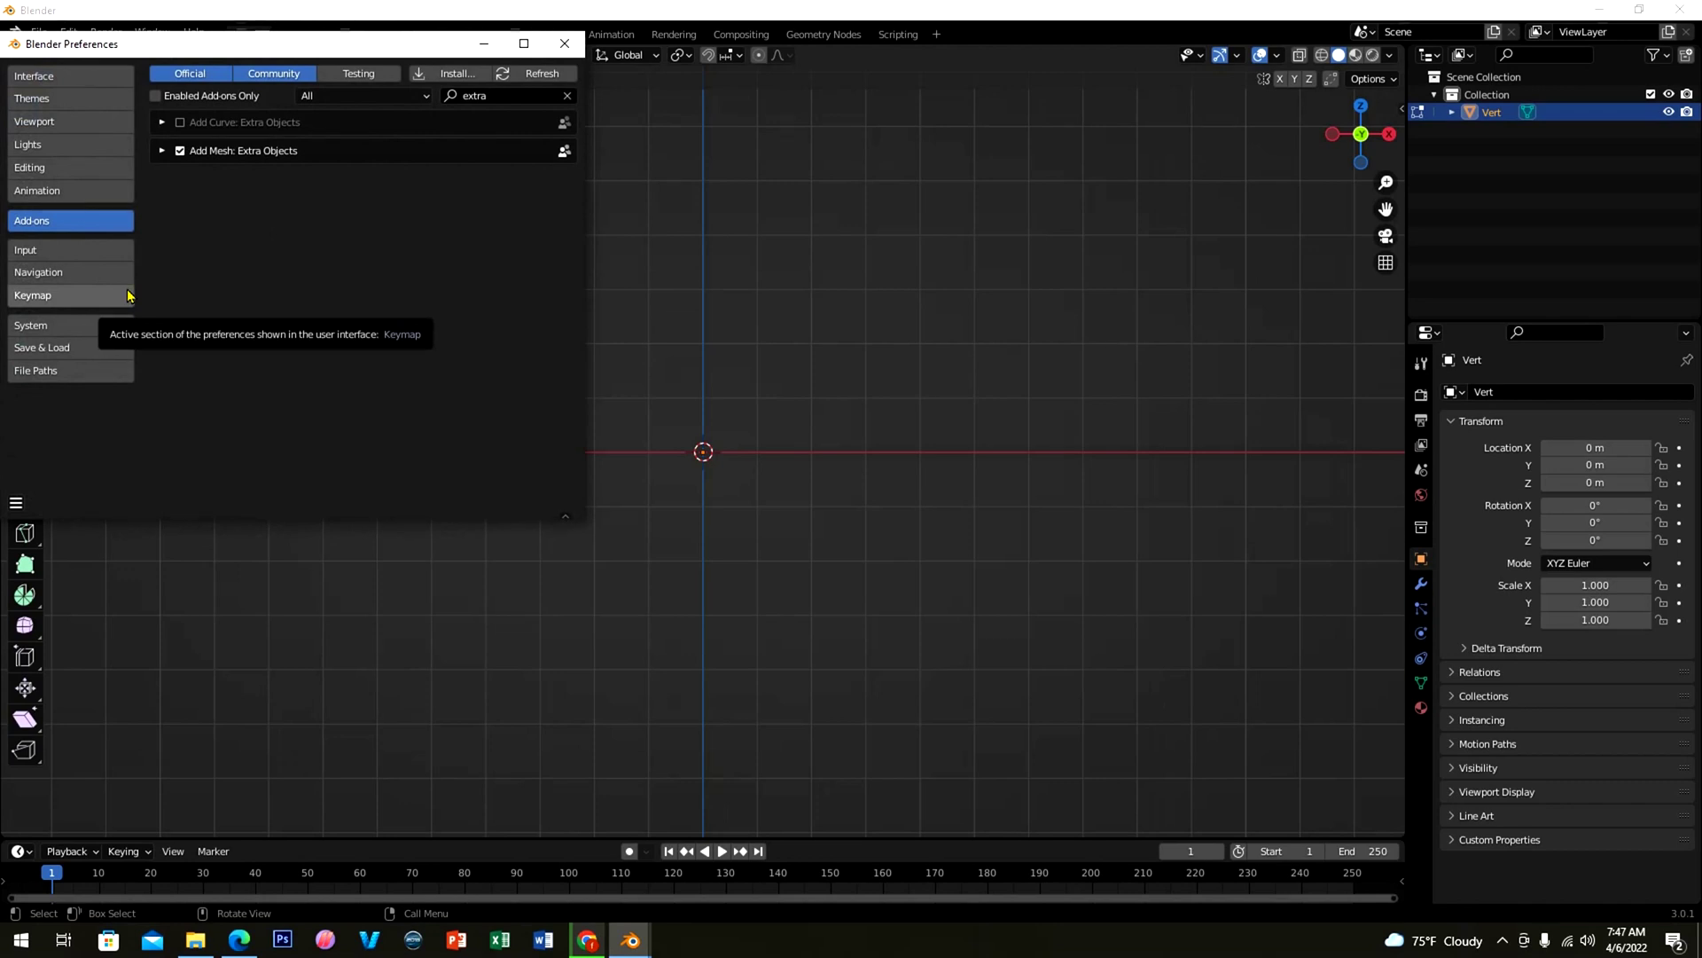
click(49, 252)
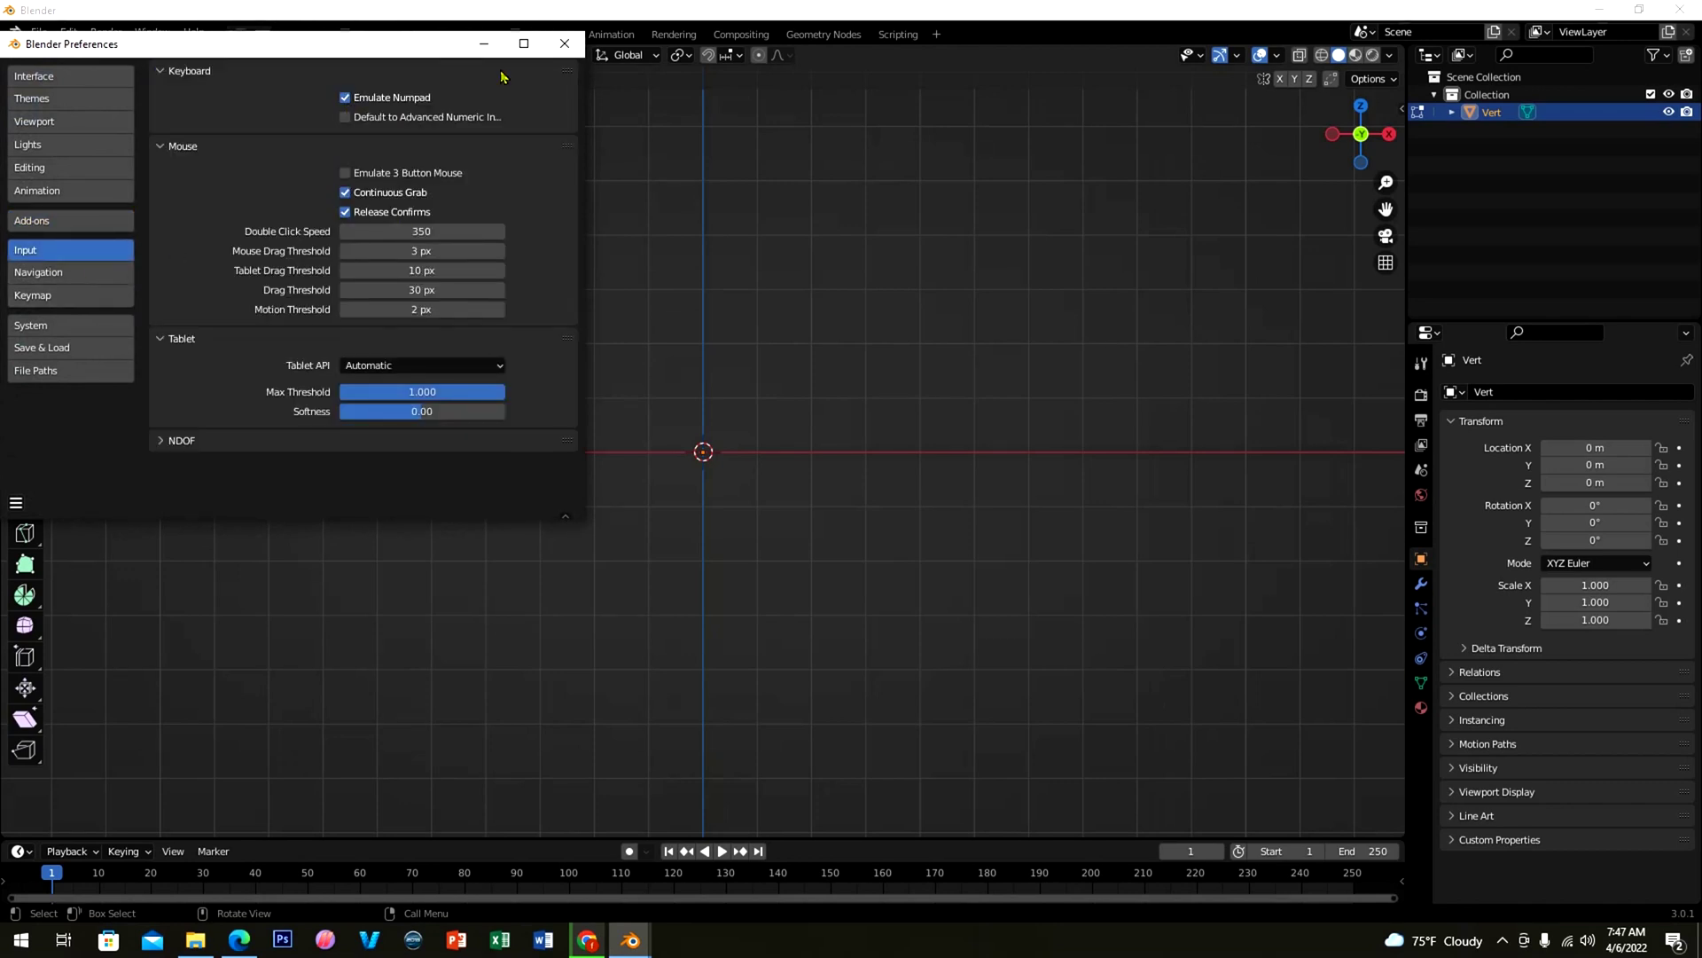
click(563, 44)
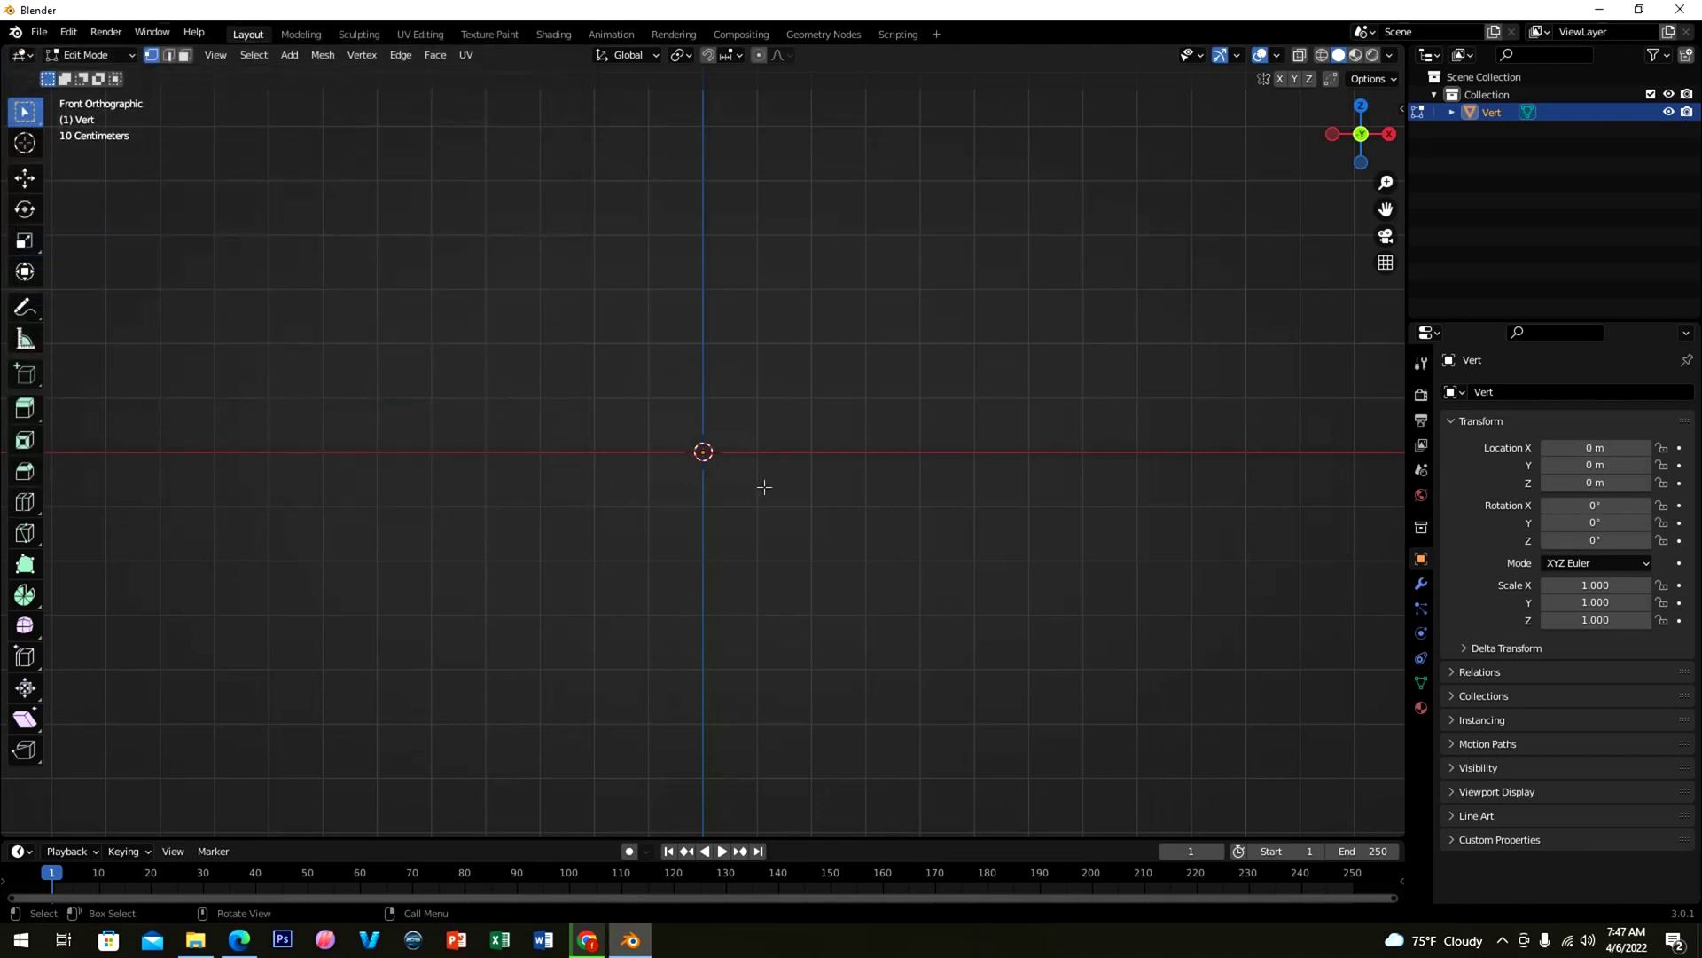
key(1)
shift+middle_drag(760, 428, 773, 700)
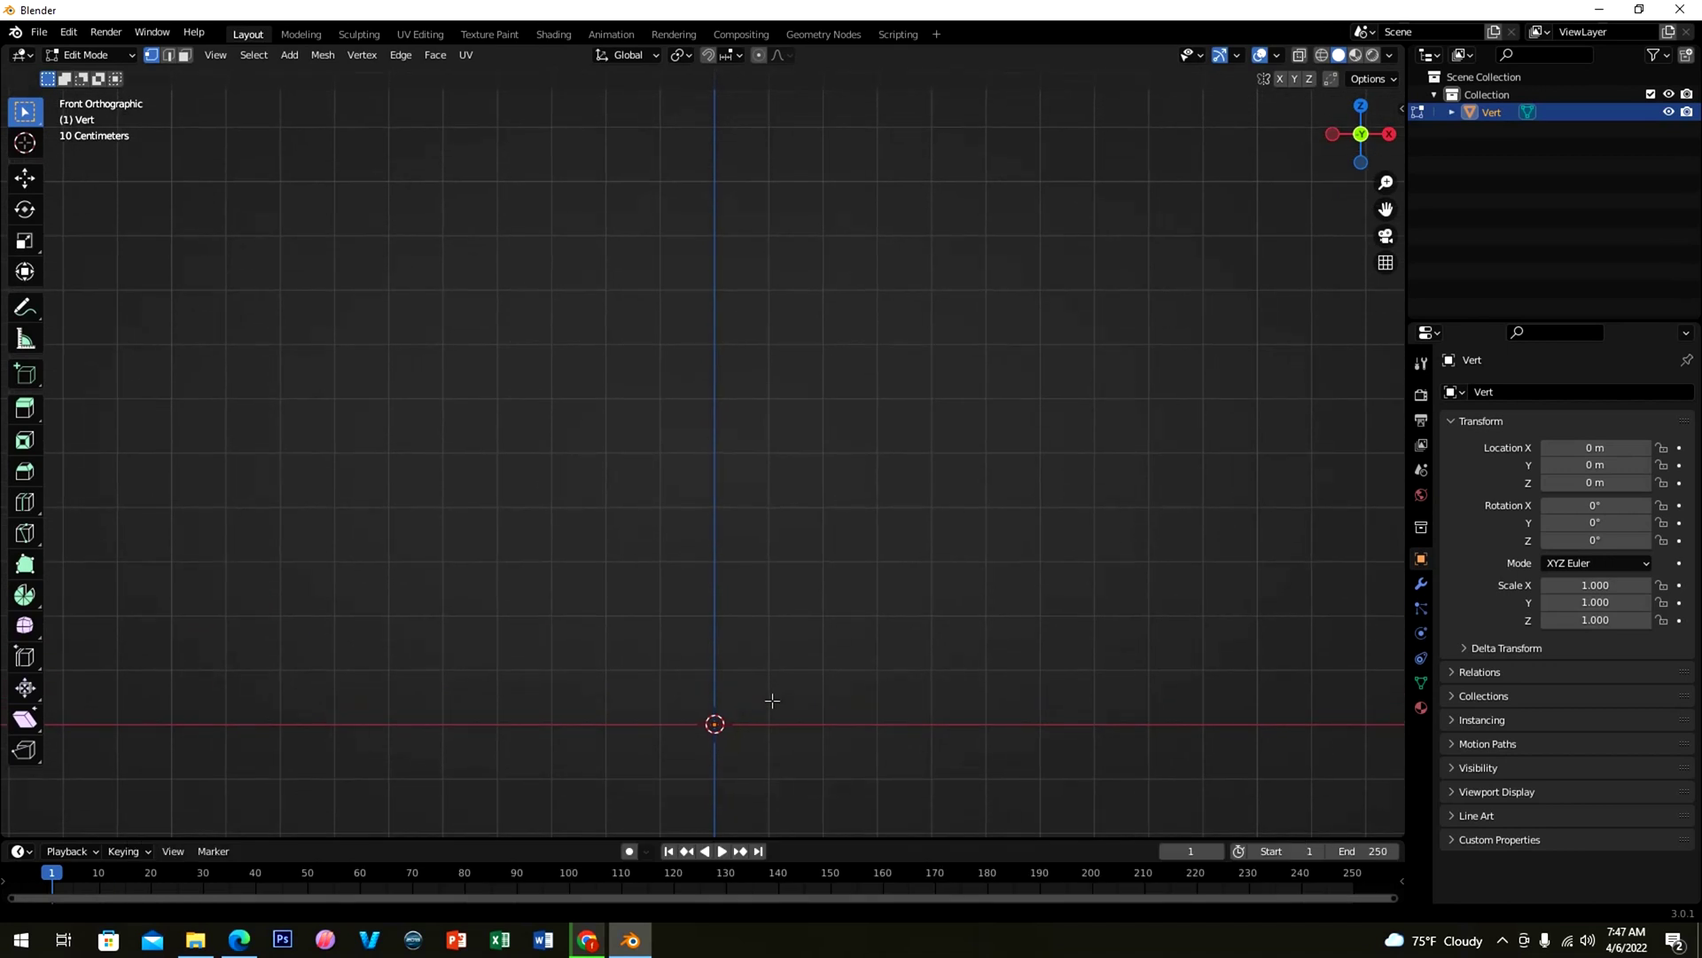
Step: Extrude the first stem vertices up from the origin, bending right into the lower S-curve
key(g)
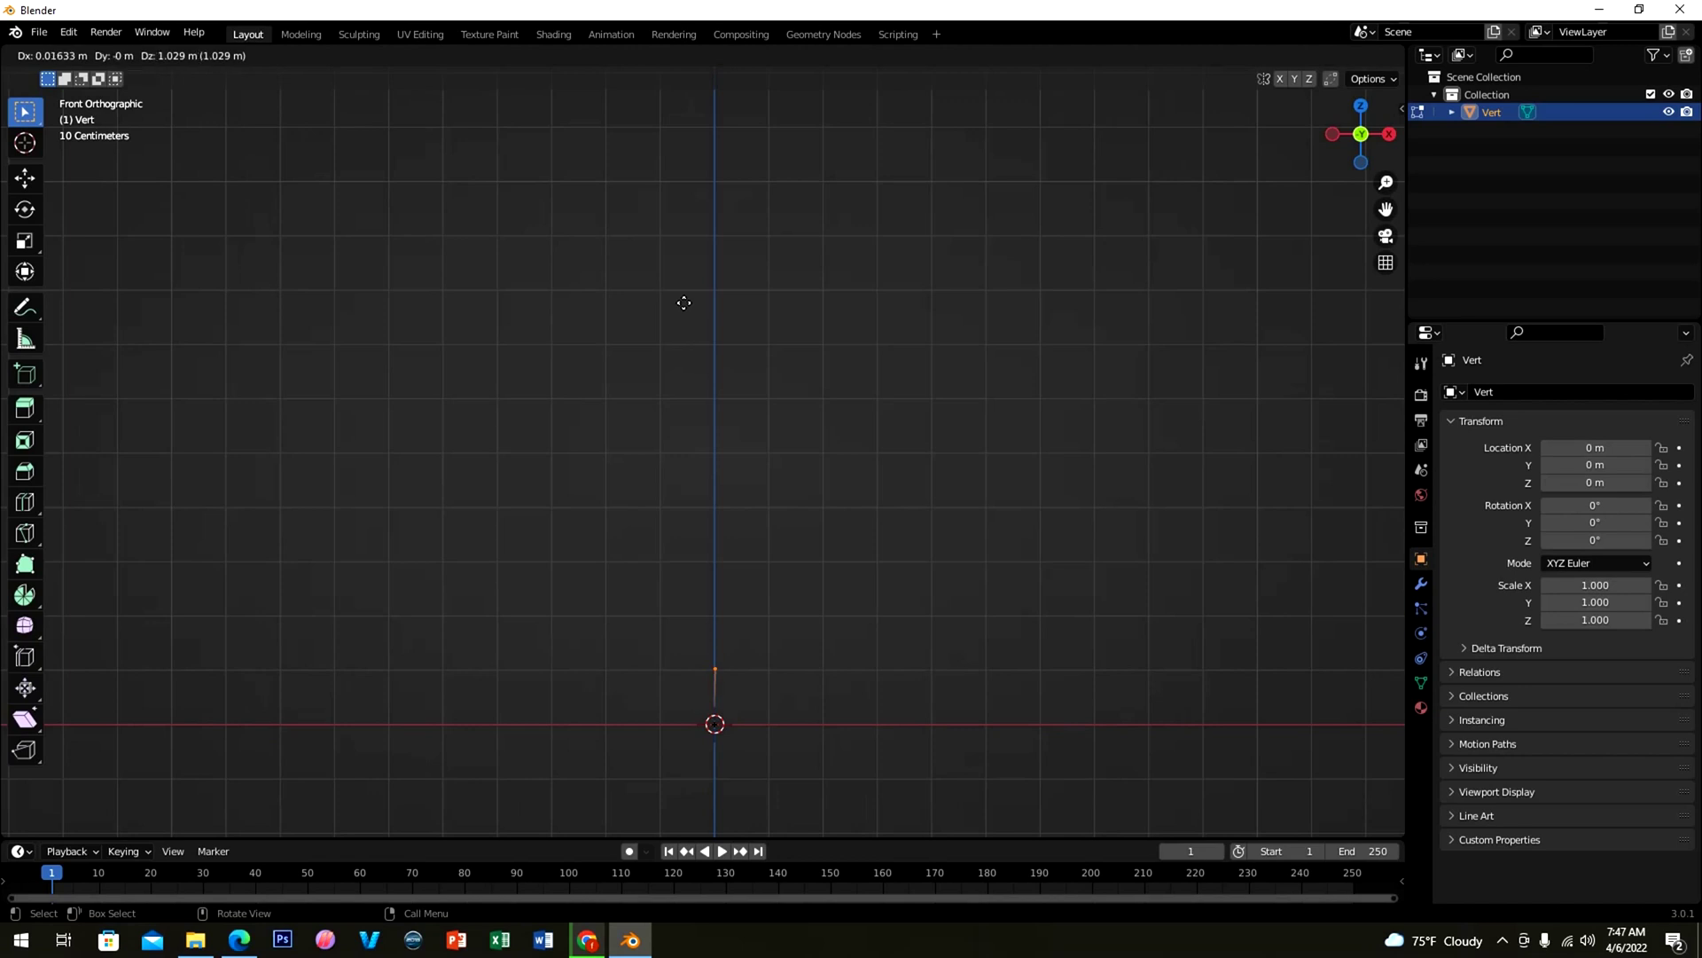
click(689, 308)
key(e)
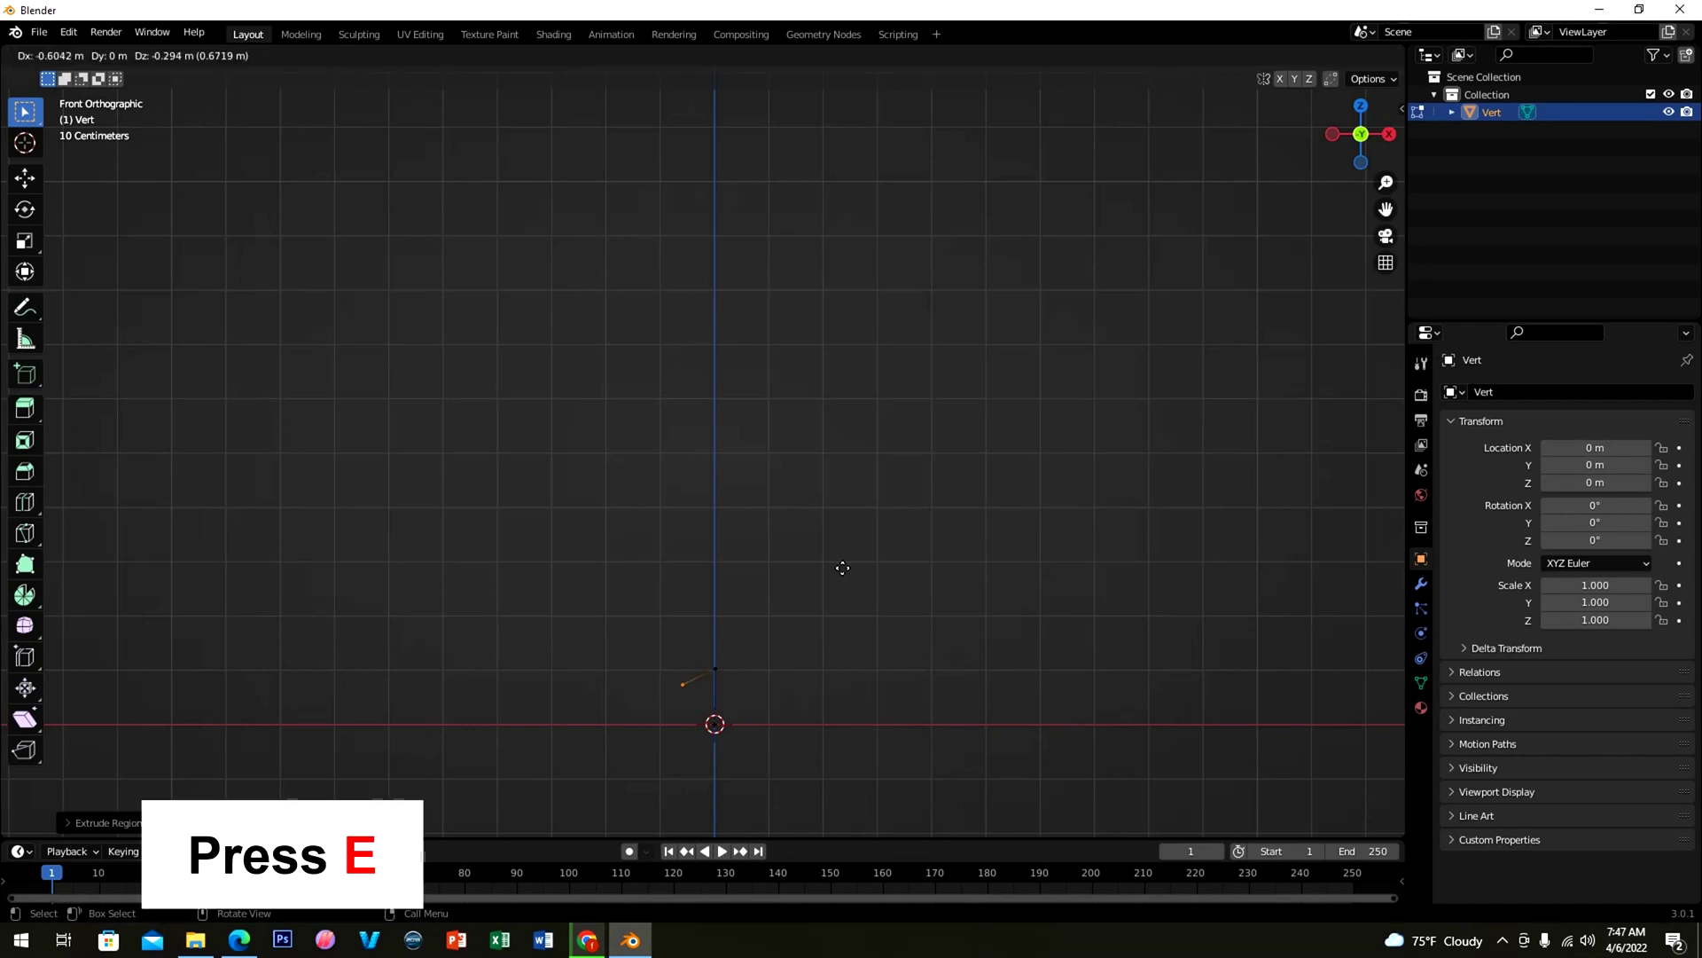
click(924, 513)
key(e)
click(967, 457)
key(e)
click(938, 396)
key(e)
click(860, 353)
Step: Extrude the remaining vertices through the left bulge up to the top tip, then leave Edit Mode
key(e)
click(786, 301)
key(e)
click(781, 228)
key(e)
click(835, 180)
key(e)
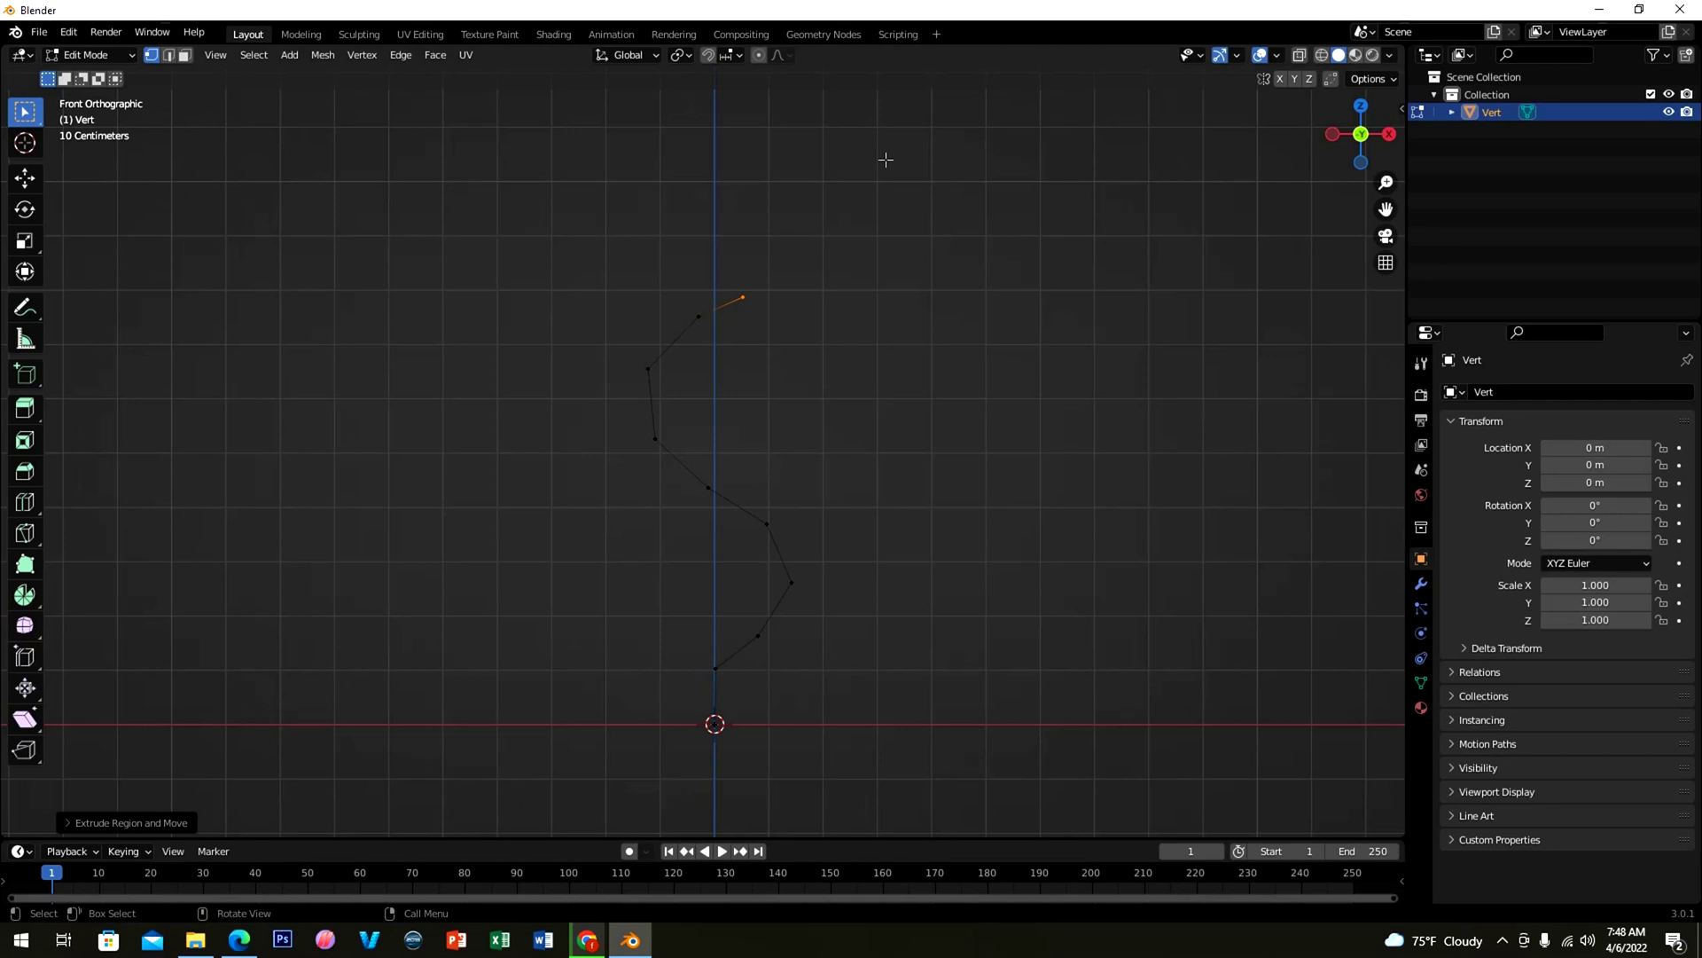
key(Tab)
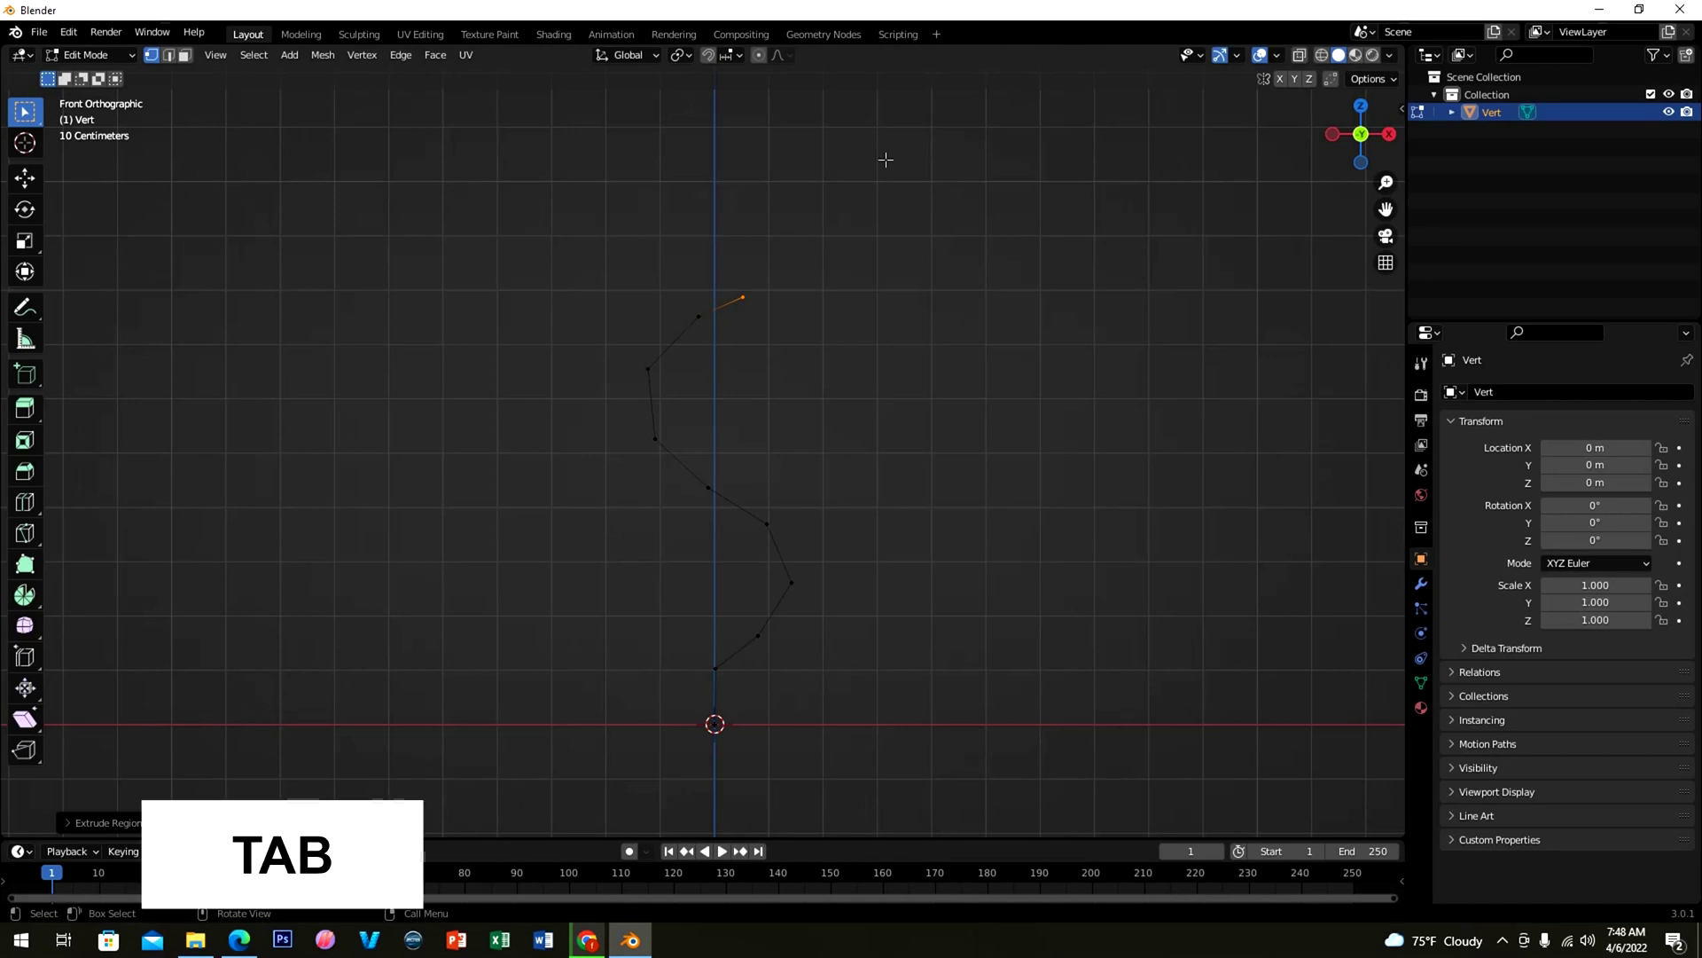
Step: Smooth the stem with a Subdivision Surface modifier at viewport level 2
click(1422, 587)
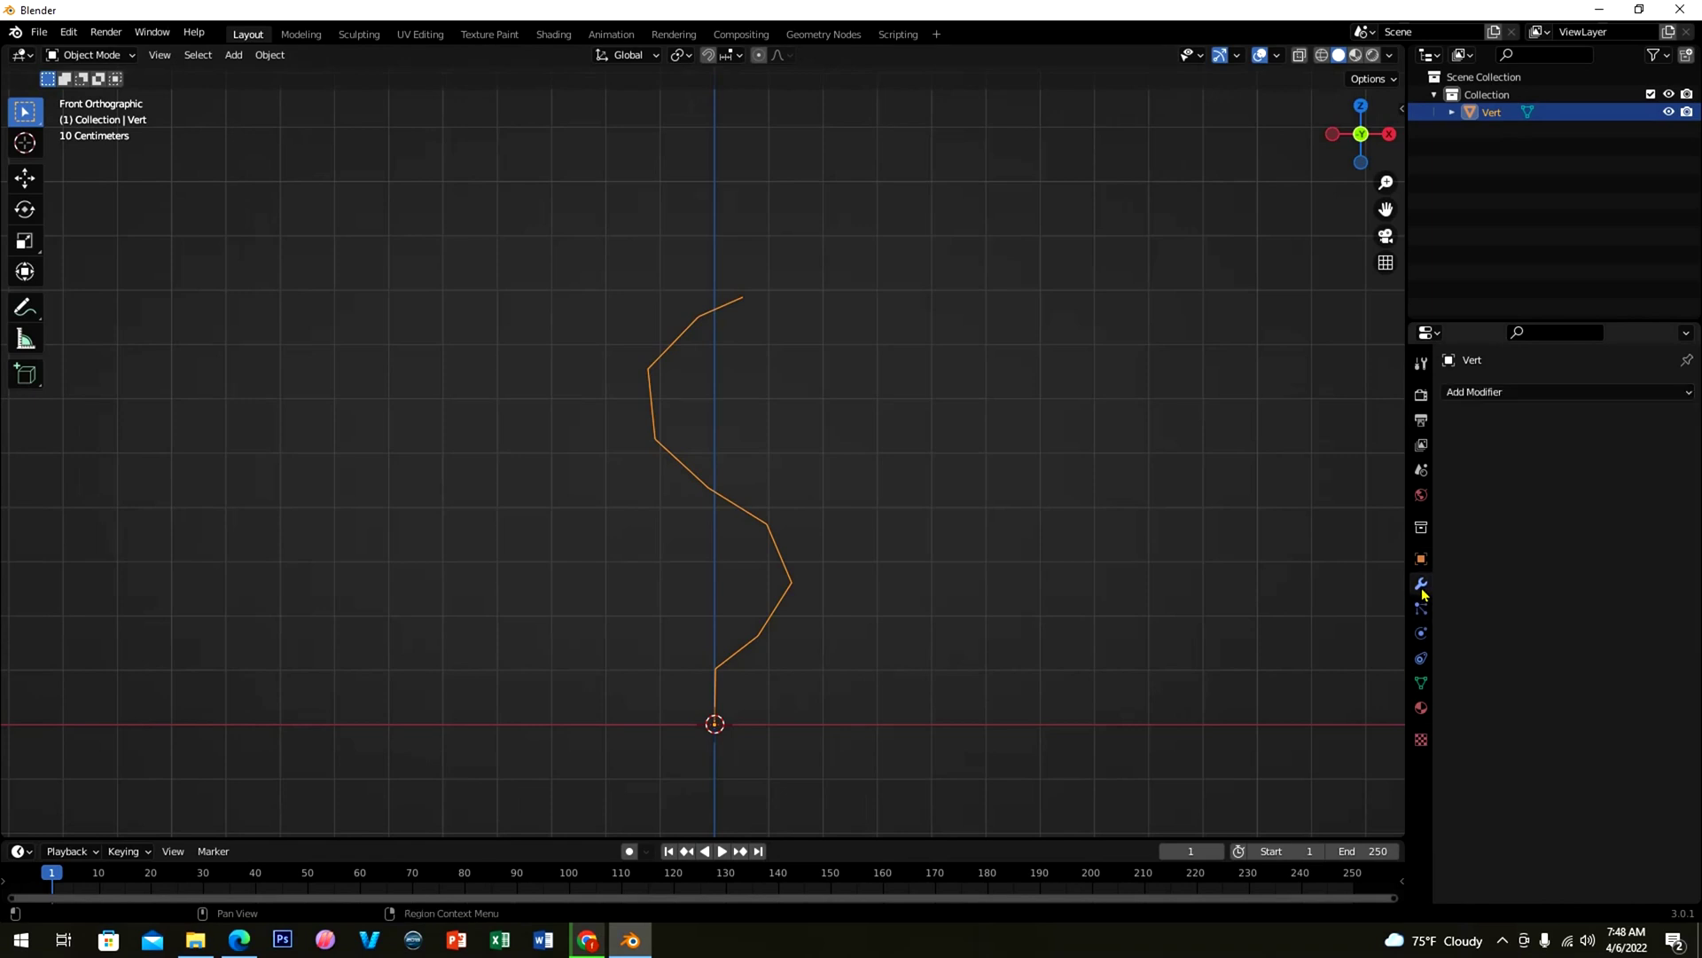
click(1500, 393)
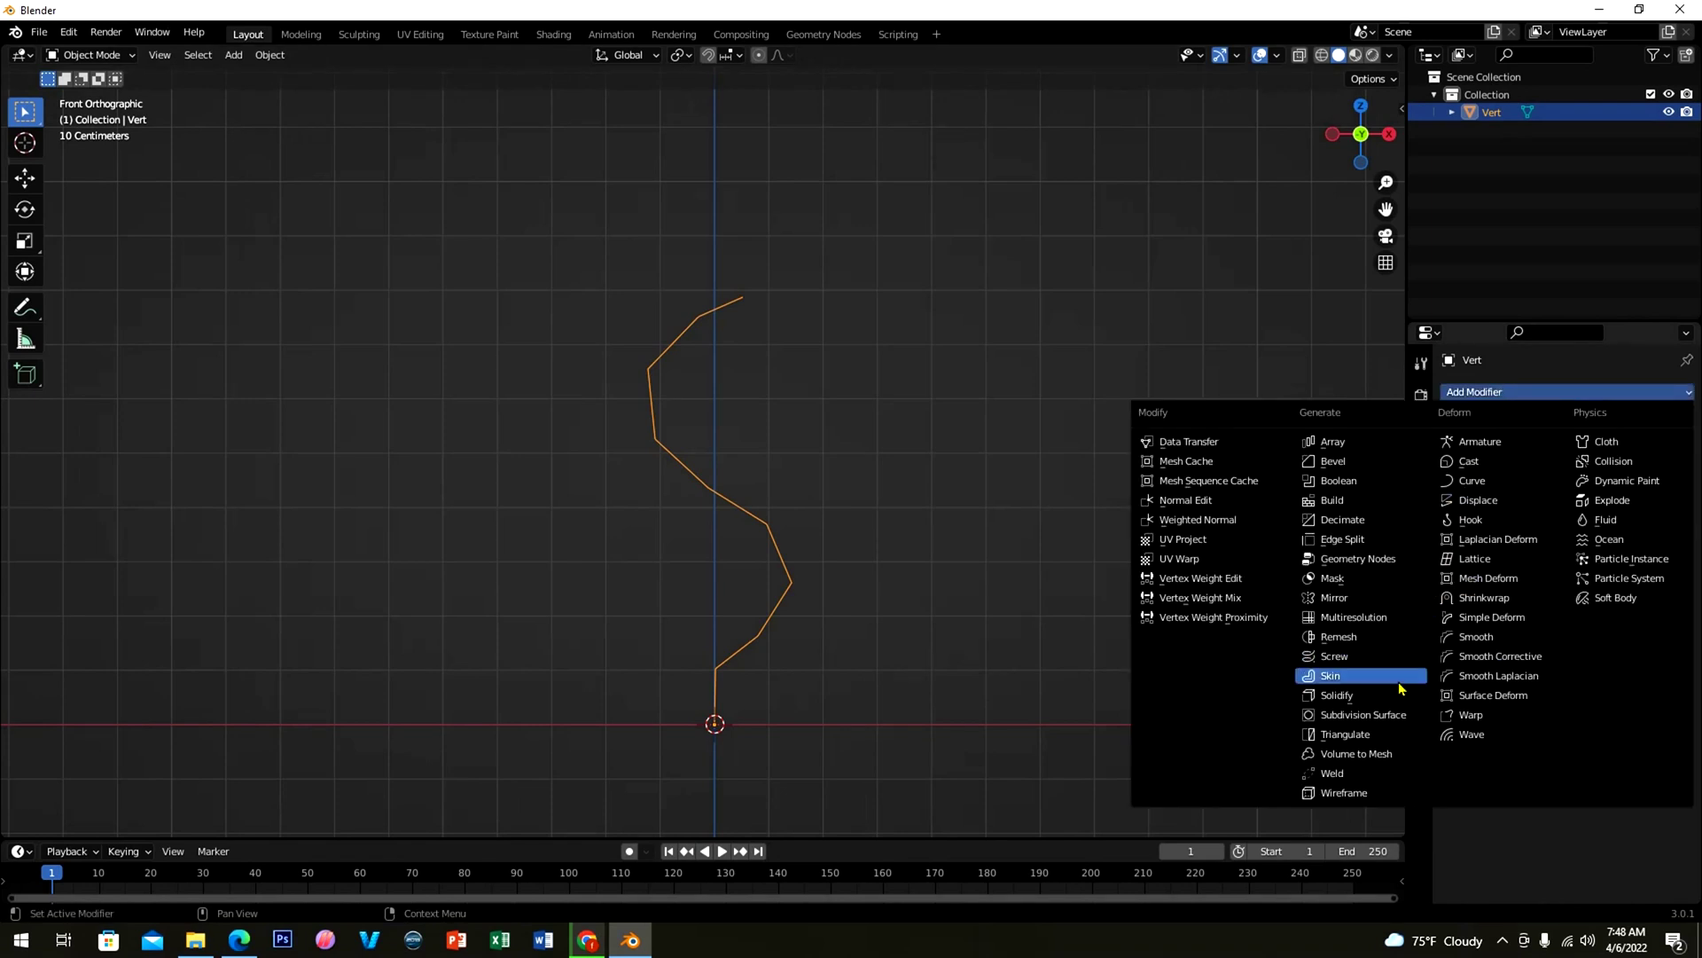
click(1393, 722)
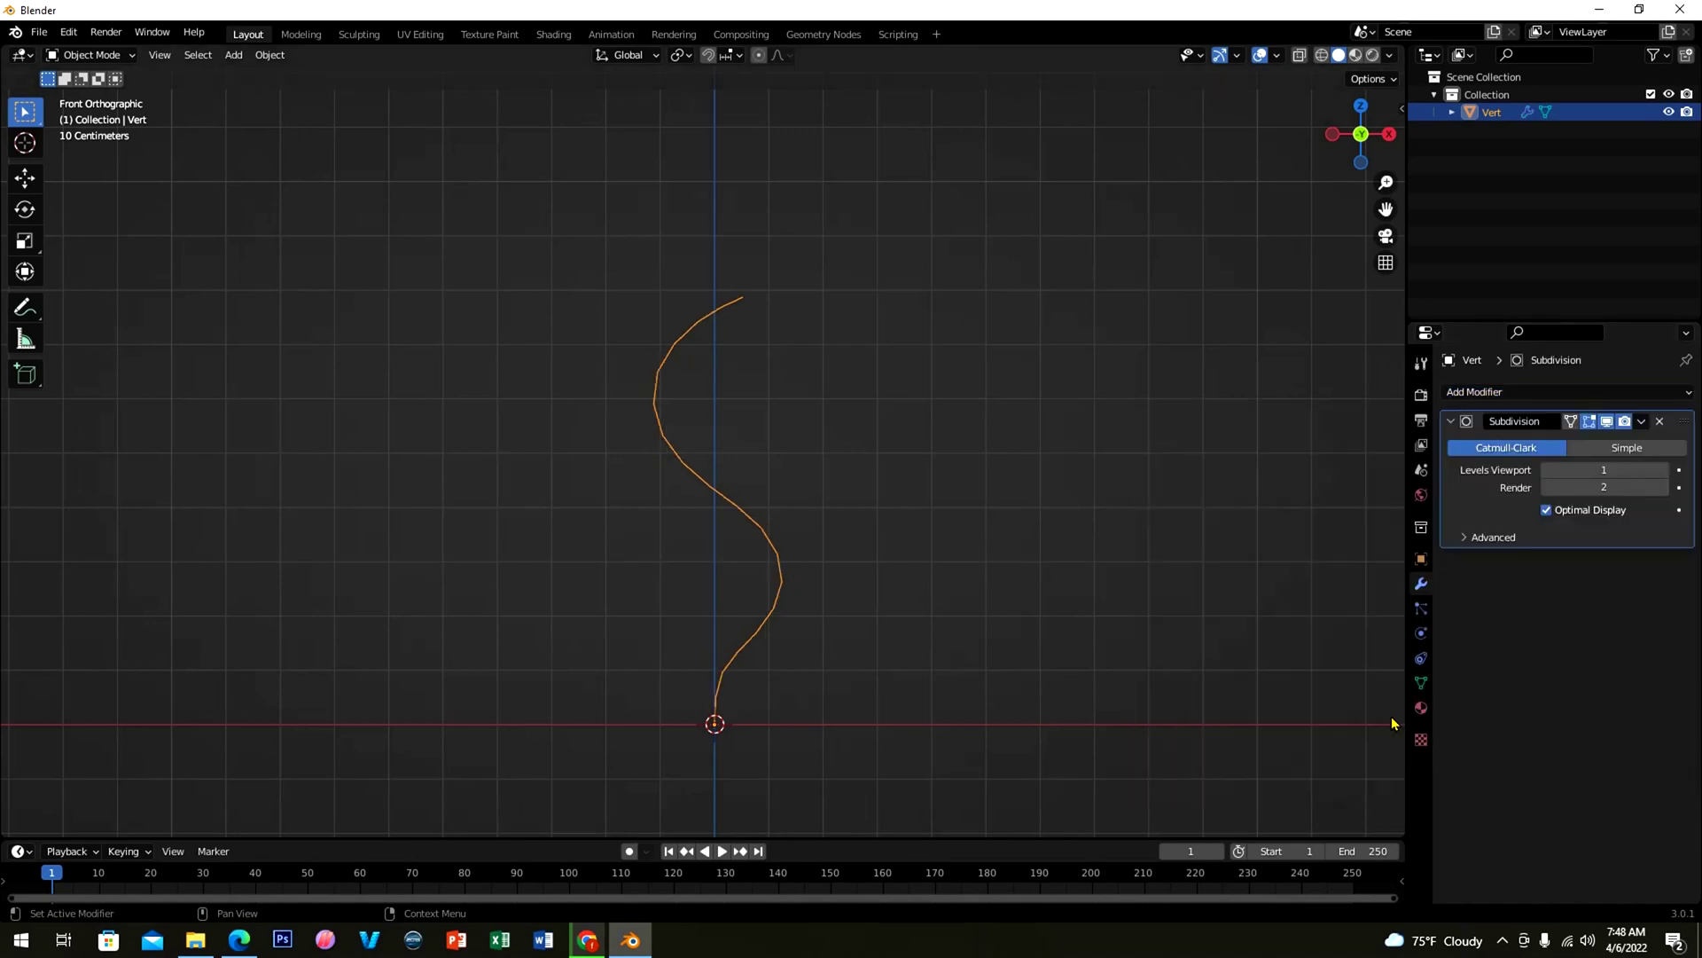
drag(1625, 474, 1628, 474)
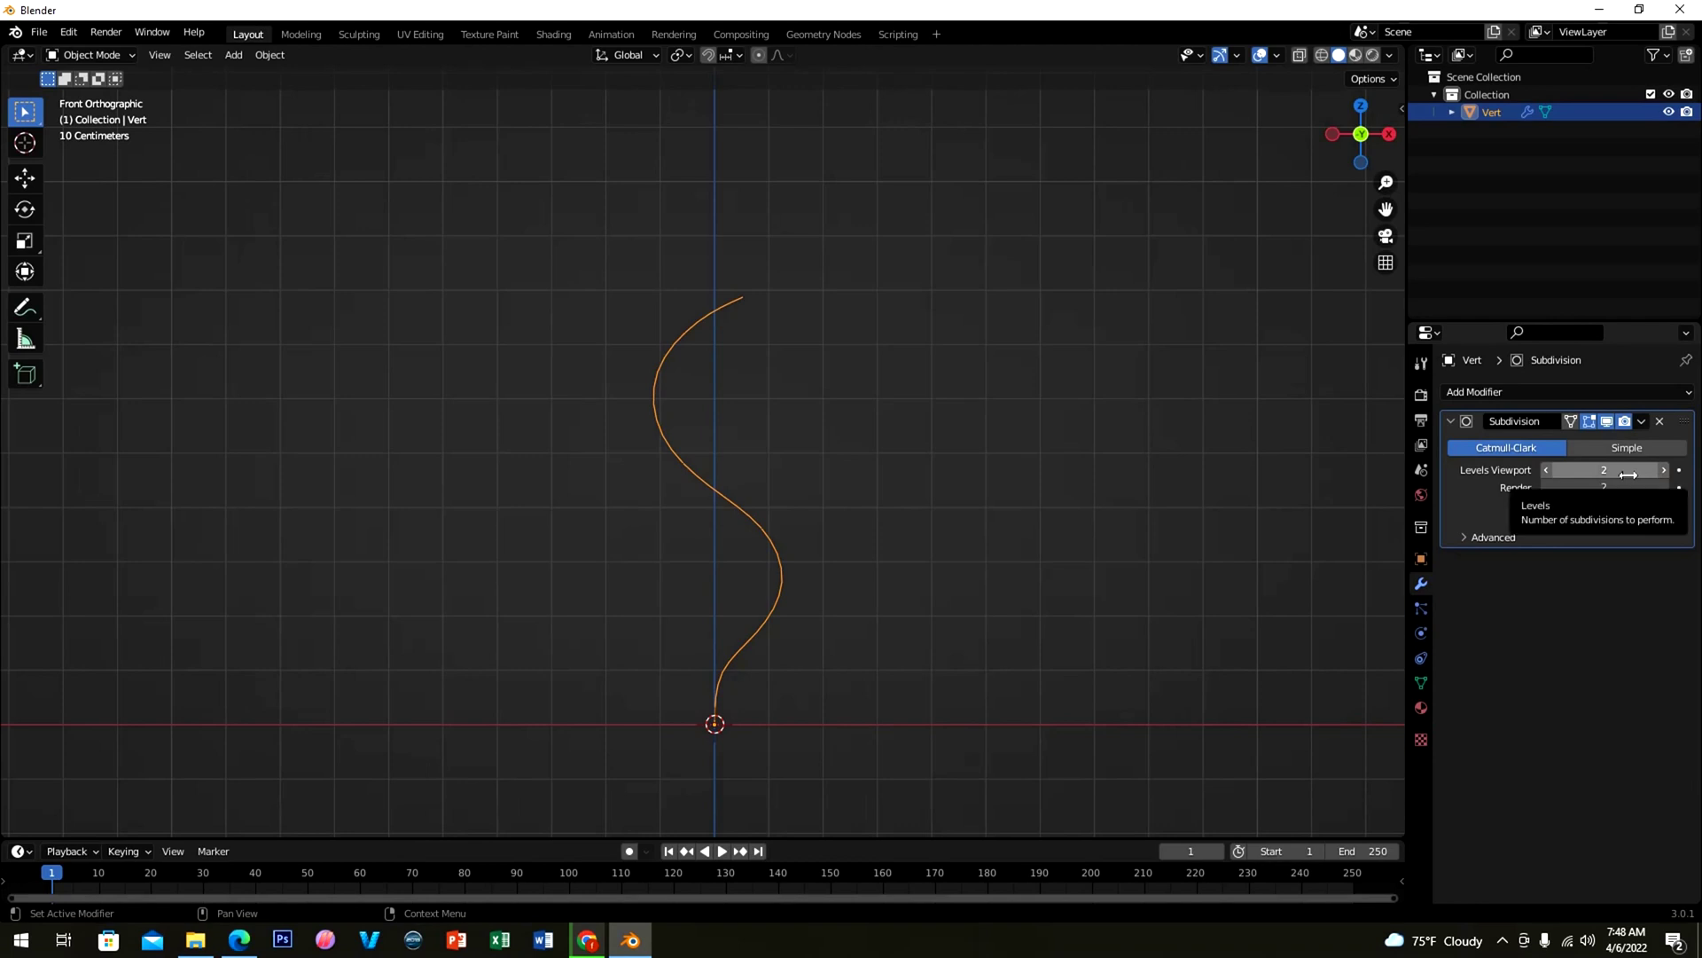
Step: Convert the S-shaped Vert object to a curve
right_click(762, 538)
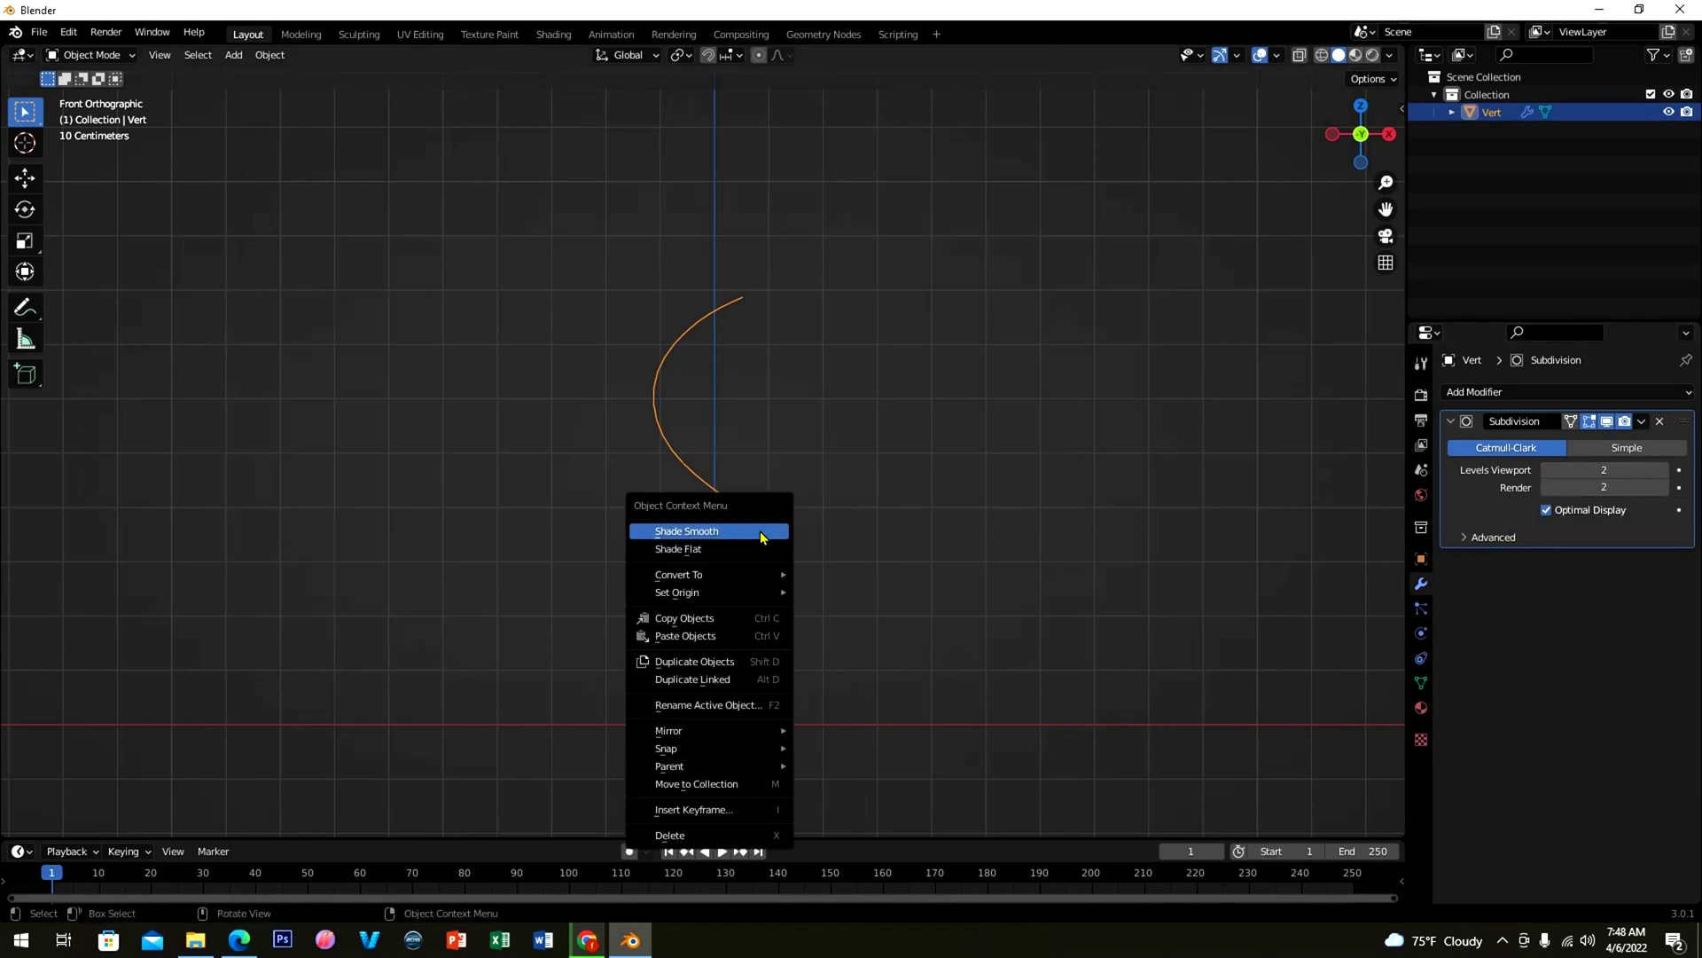
mouse_move(768, 578)
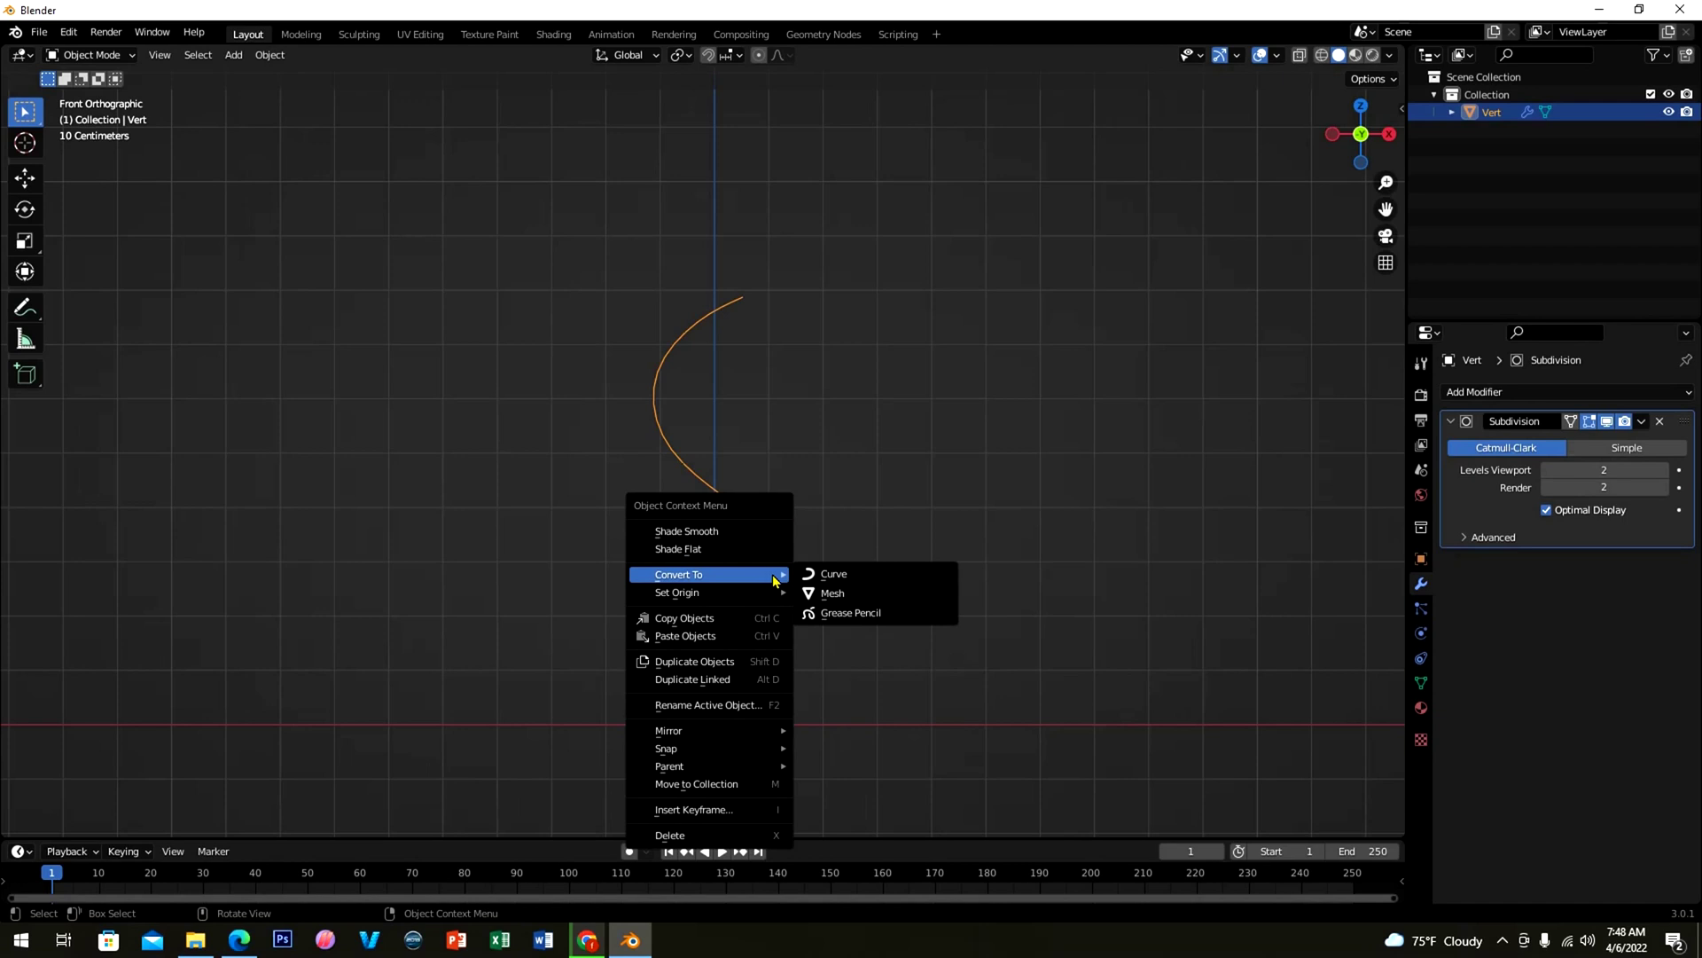
click(841, 579)
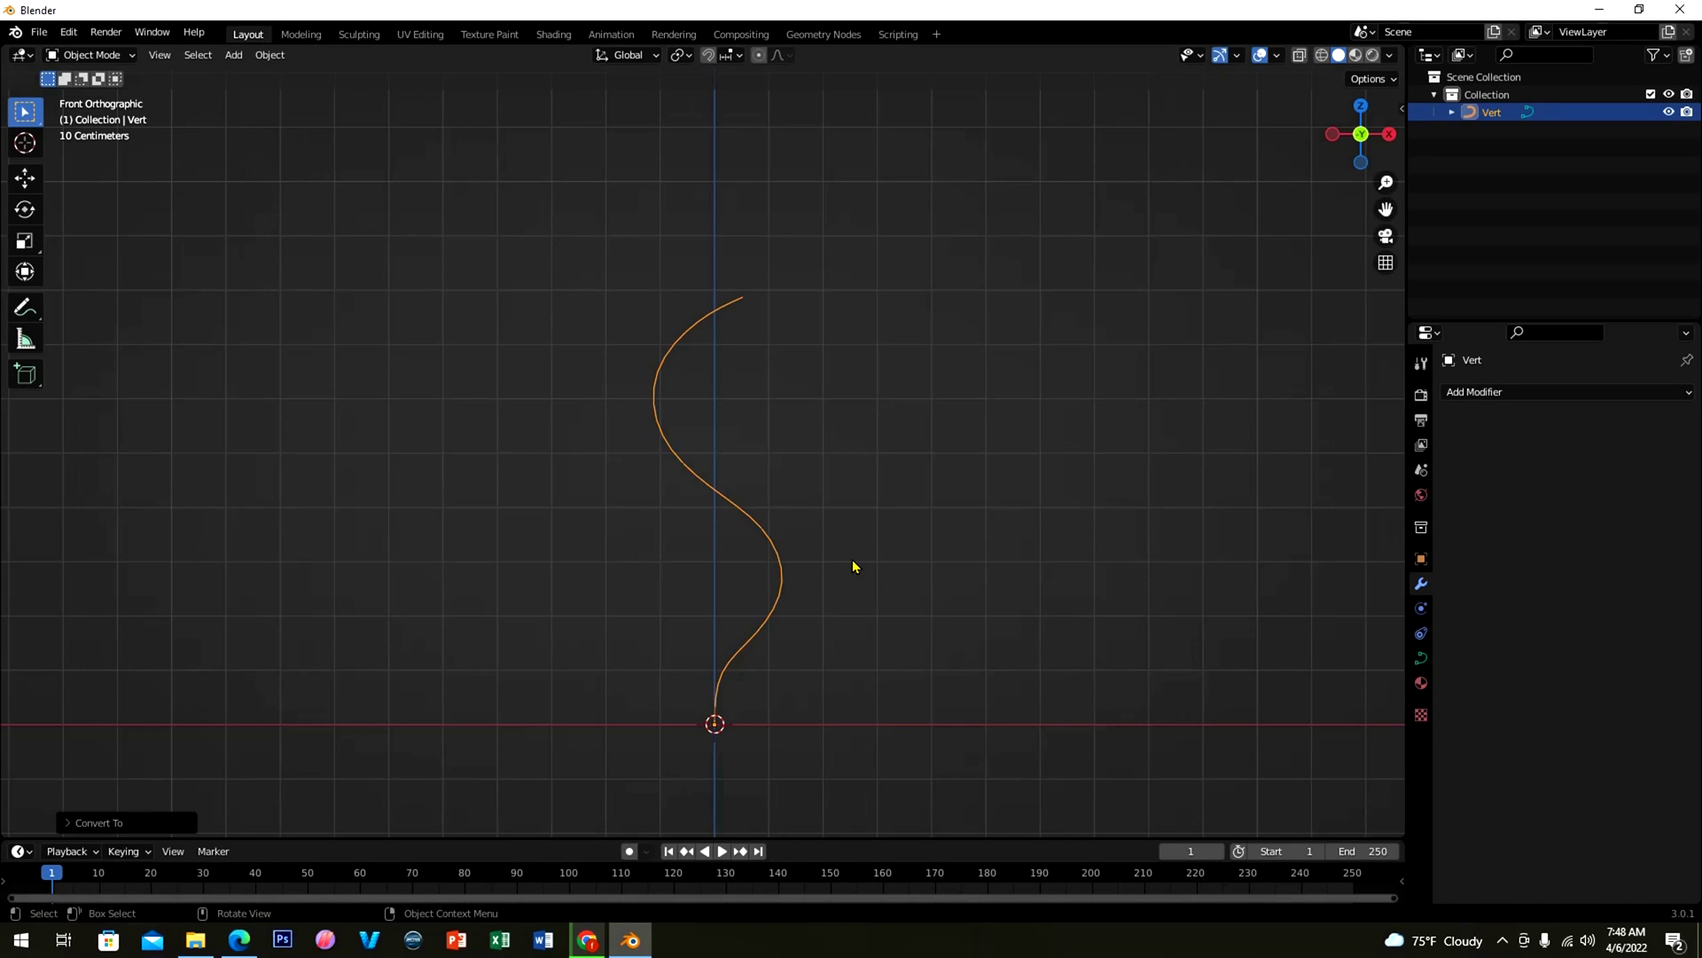
Step: Add a new single vertex and extrude it straight up along Z to the S-curve's top height
key(shift+a)
mouse_move(808, 564)
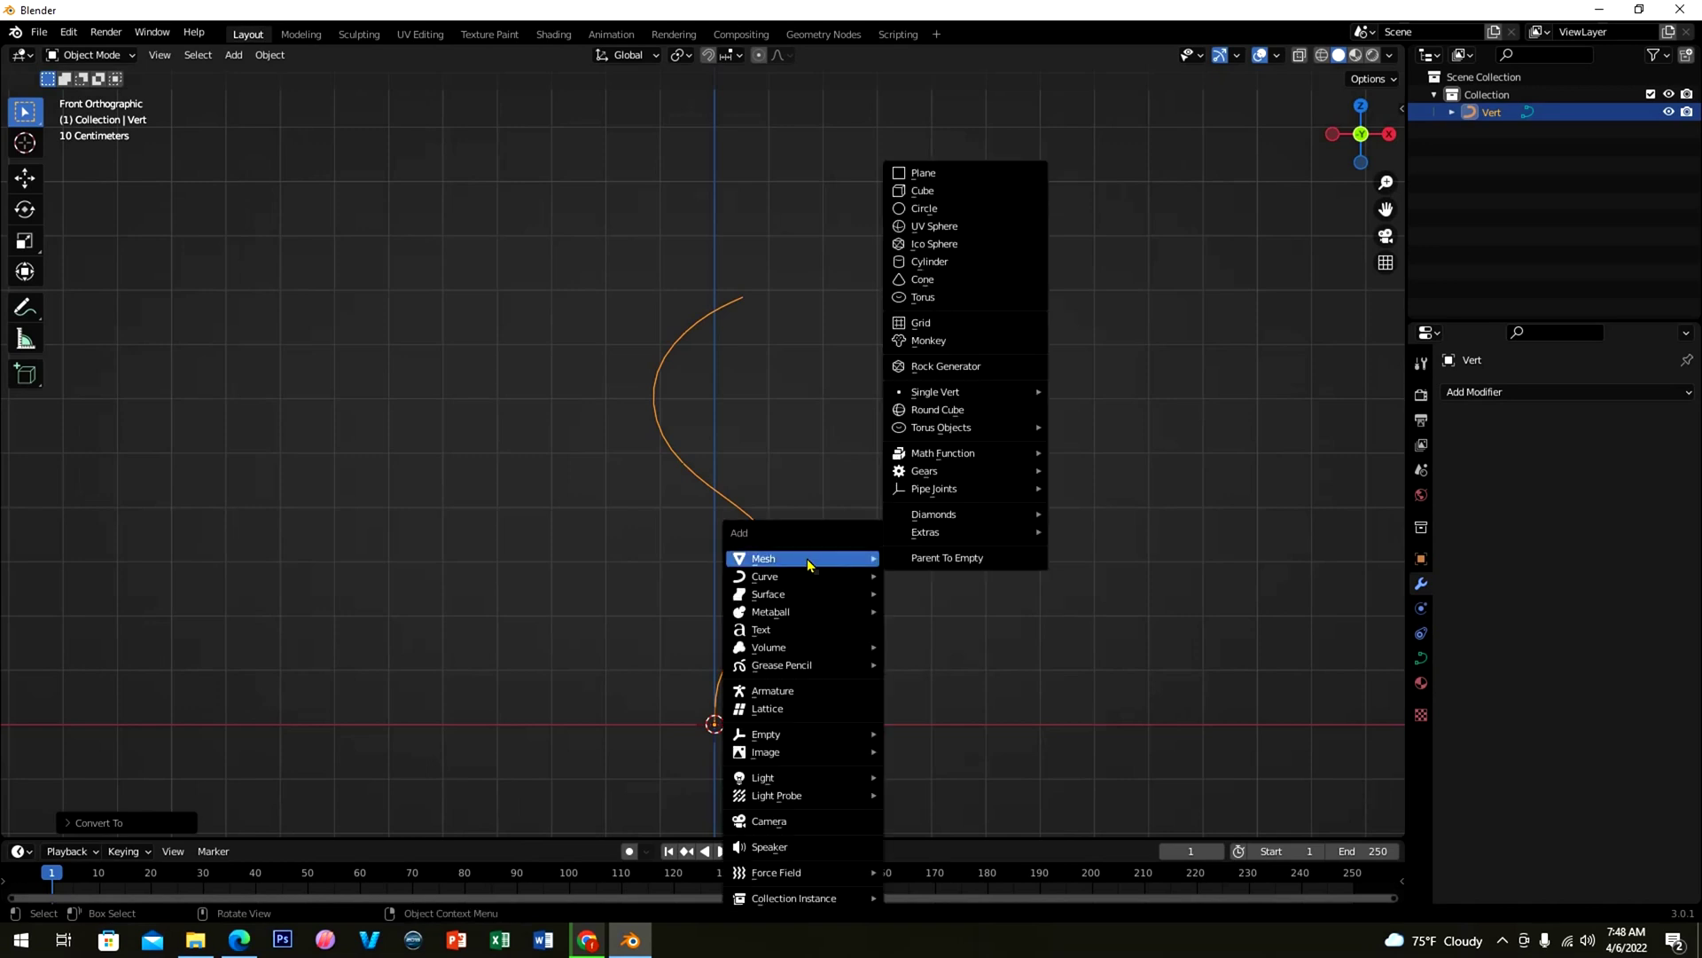
mouse_move(969, 398)
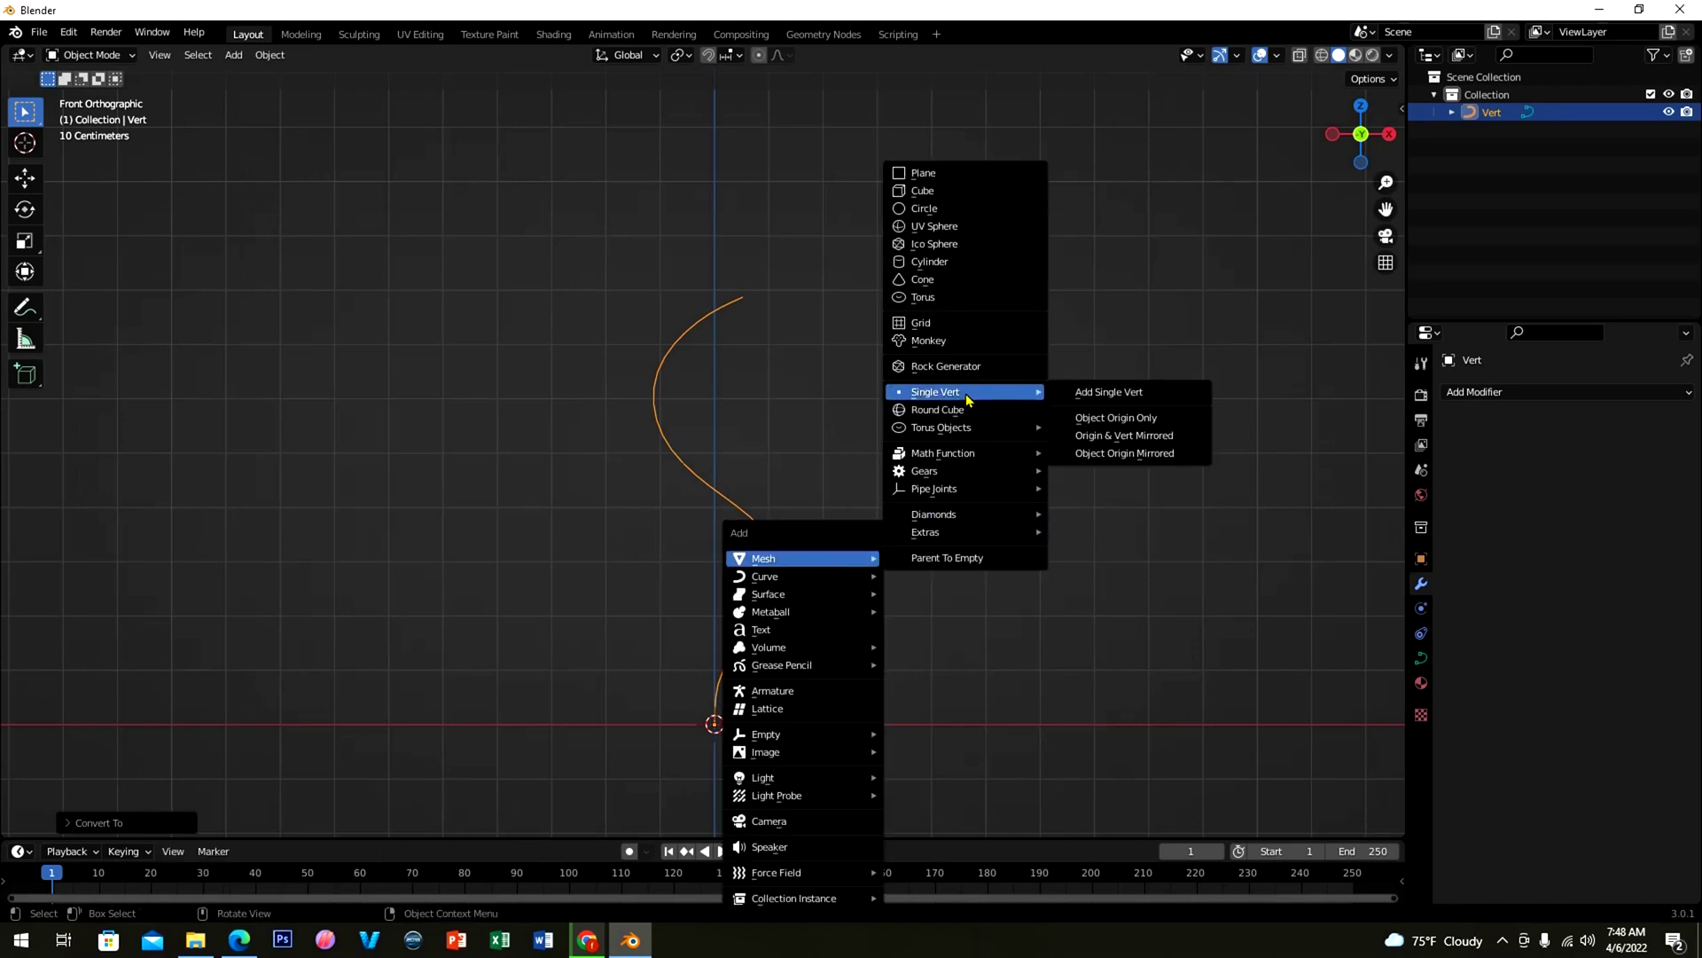
click(1090, 393)
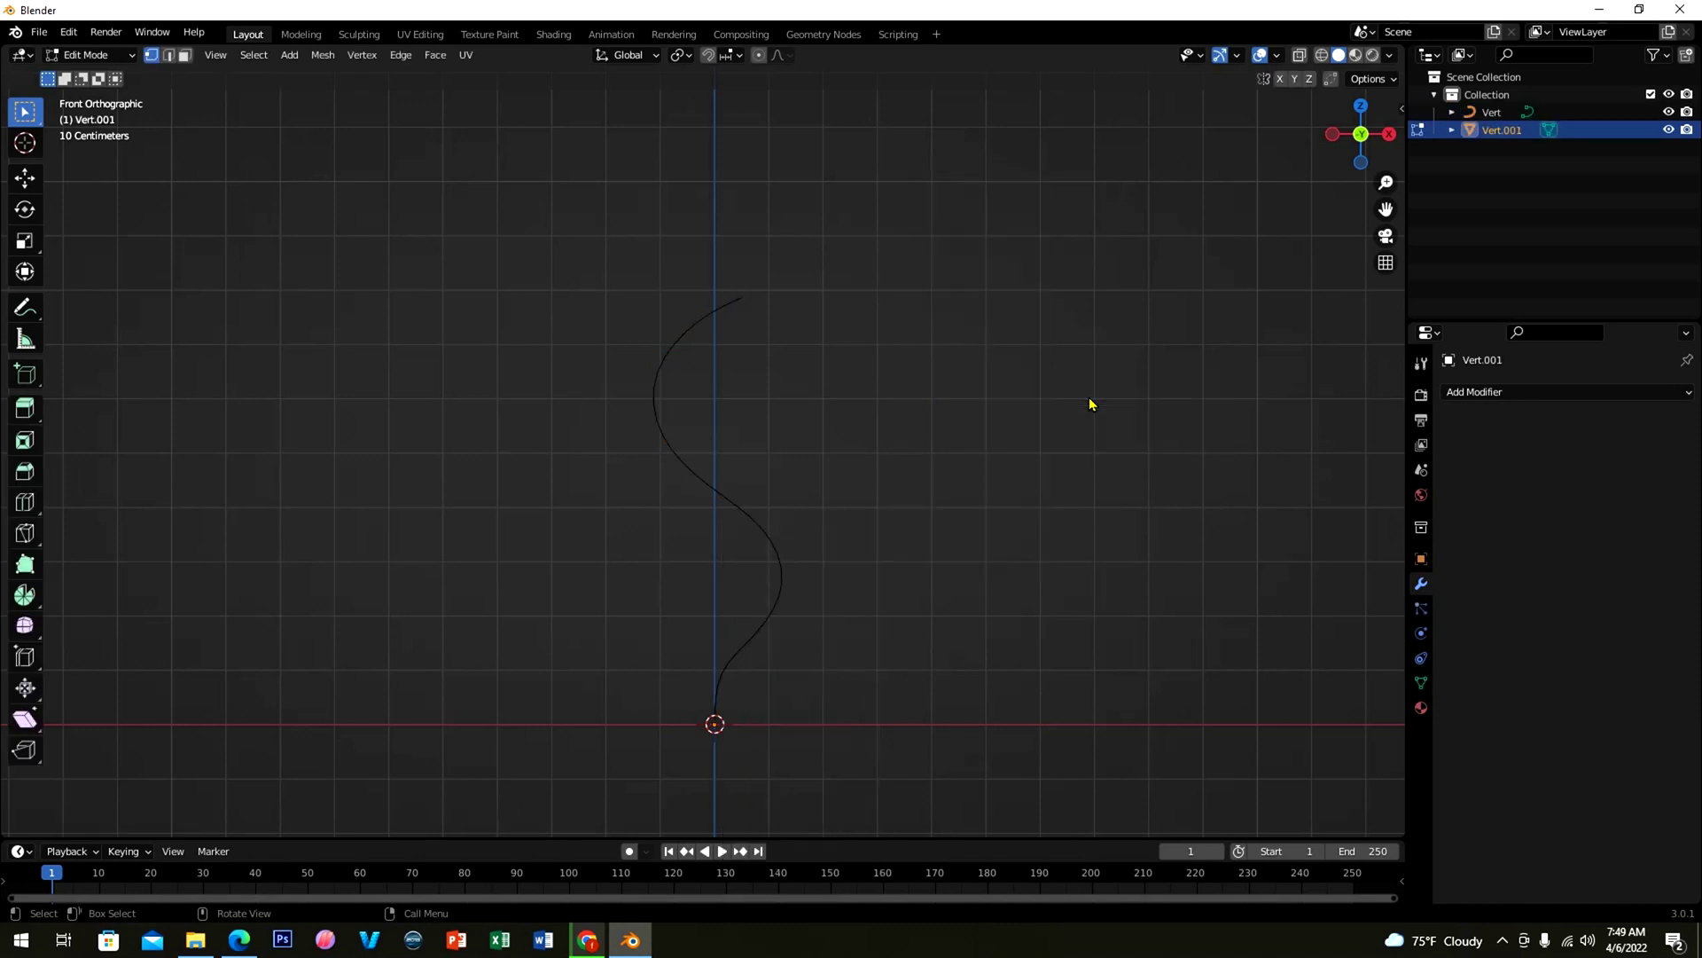
key(e)
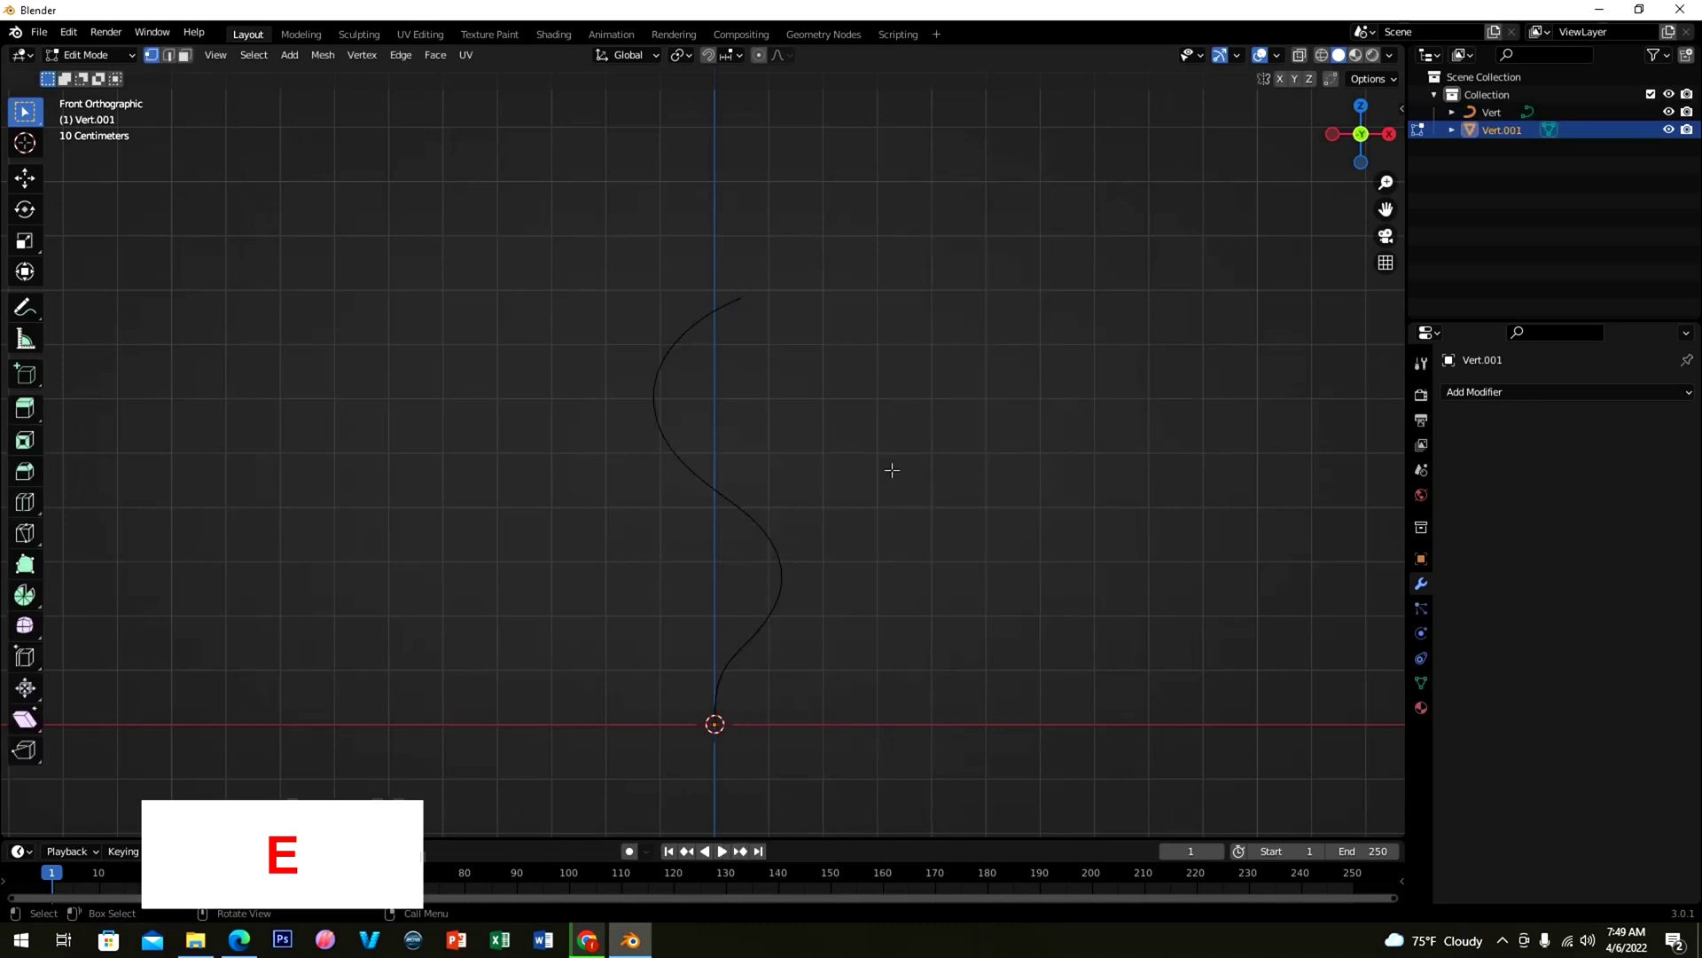
key(z)
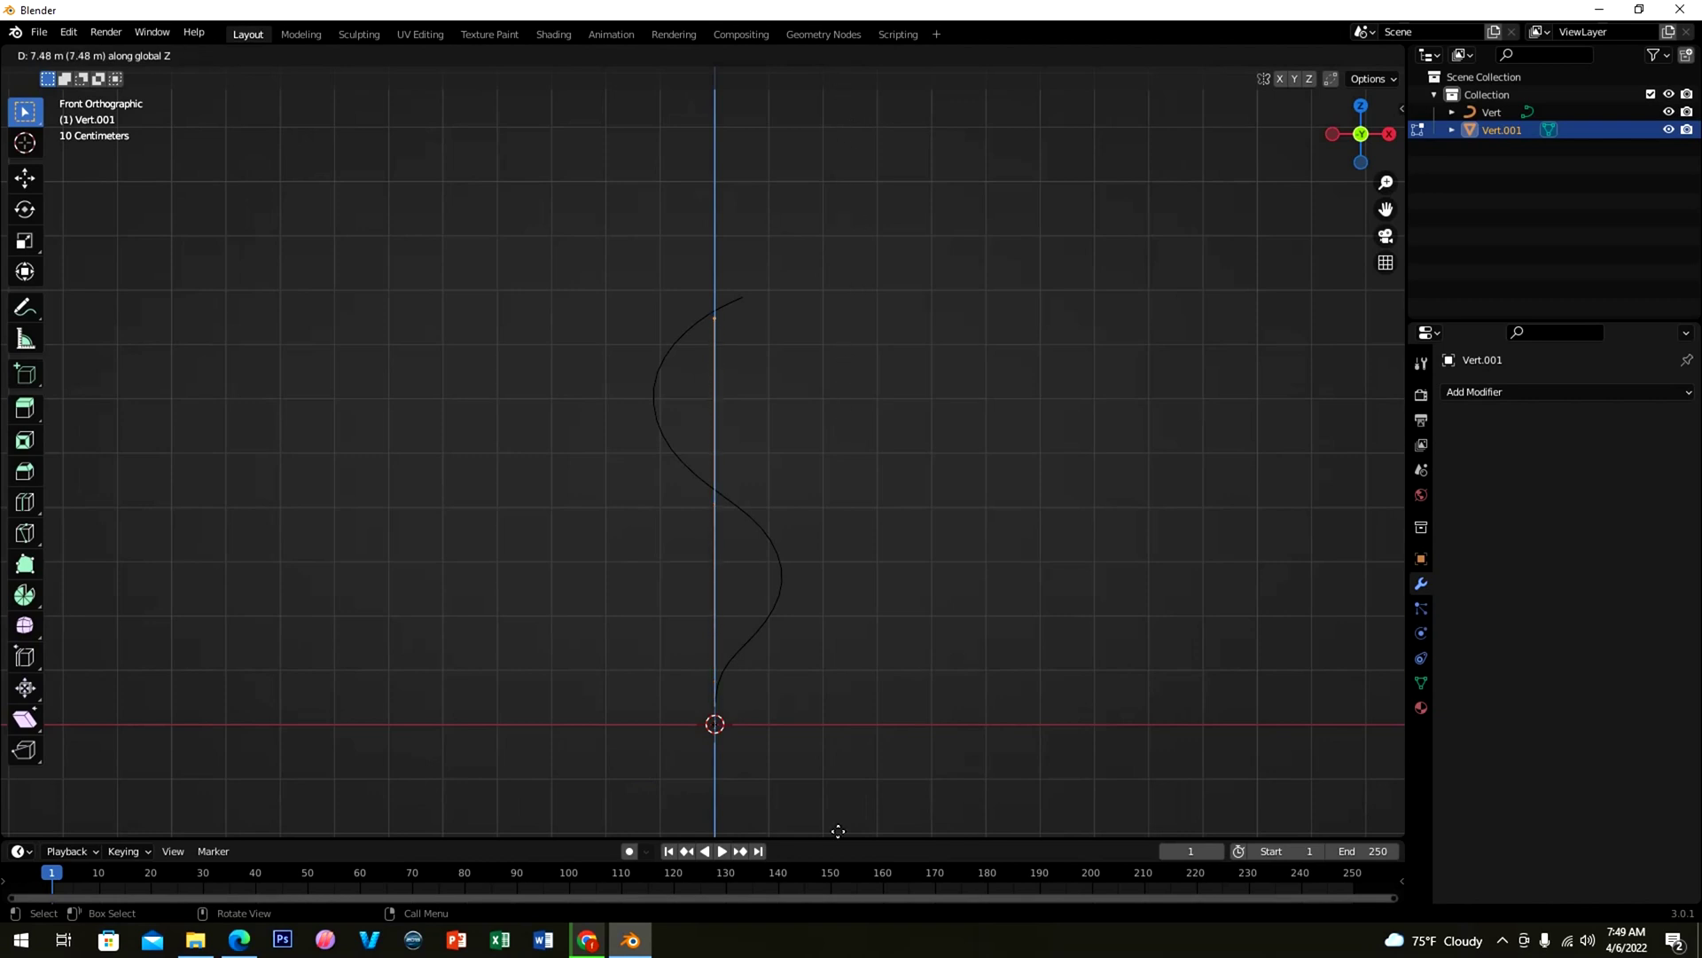
click(850, 519)
Step: Split the vertical line with an 8-cut loop cut and return to Object Mode
key(ctrl+r)
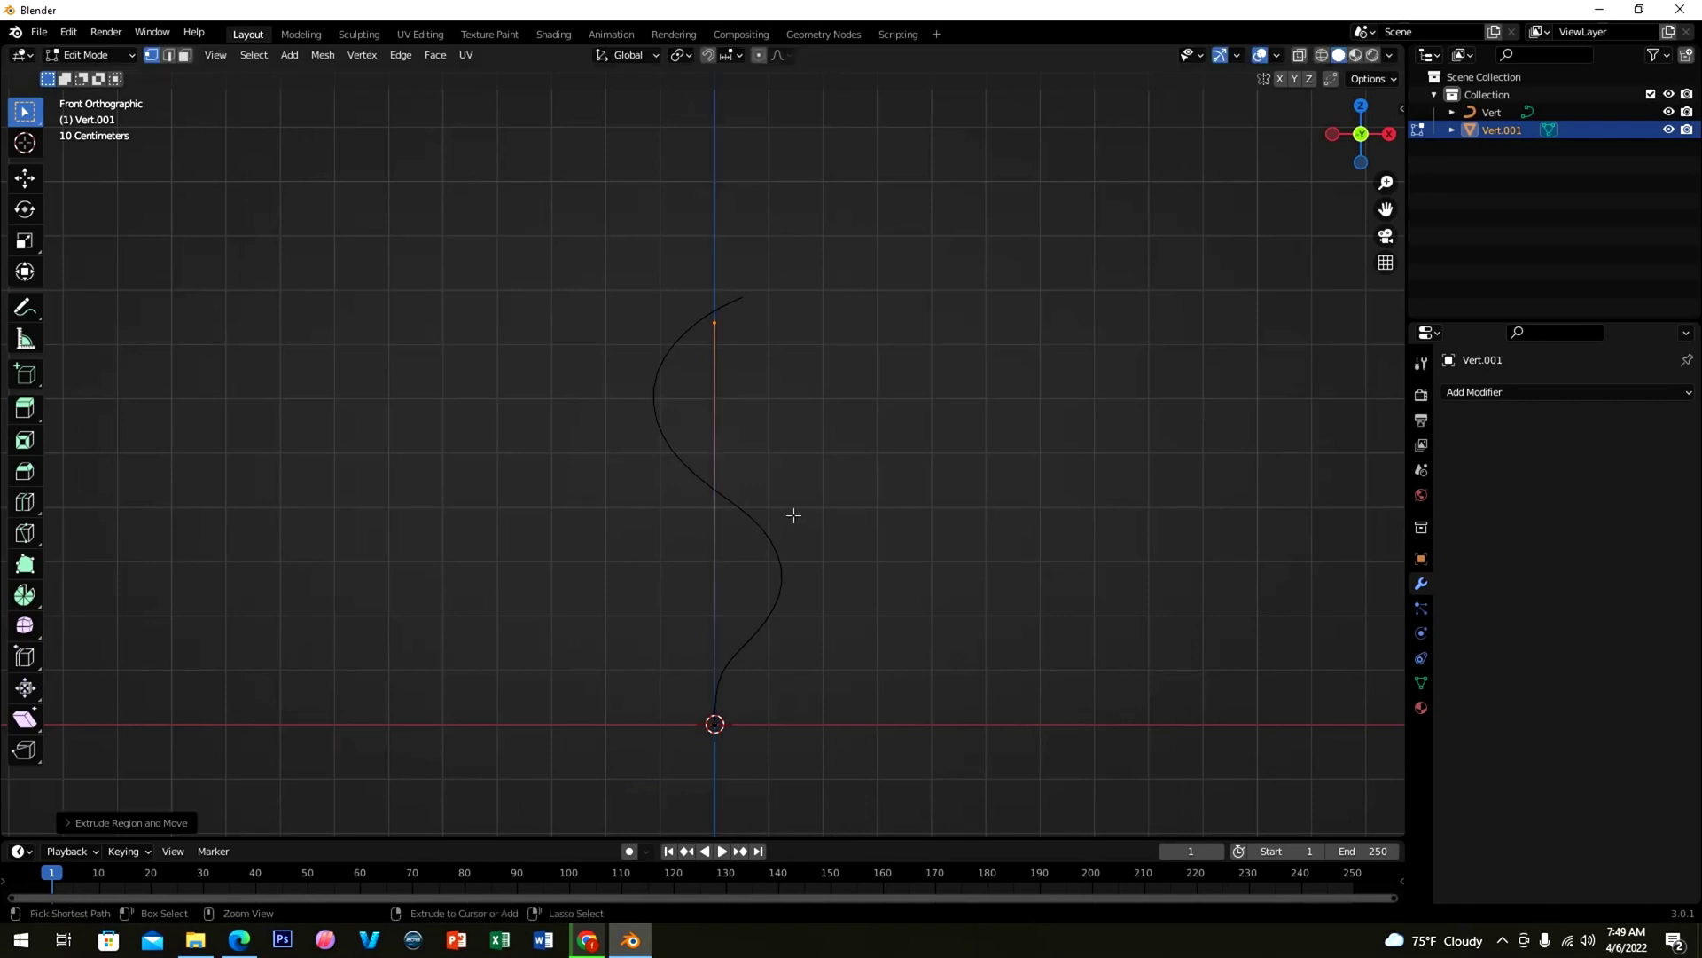
scroll(721, 514, up, 2)
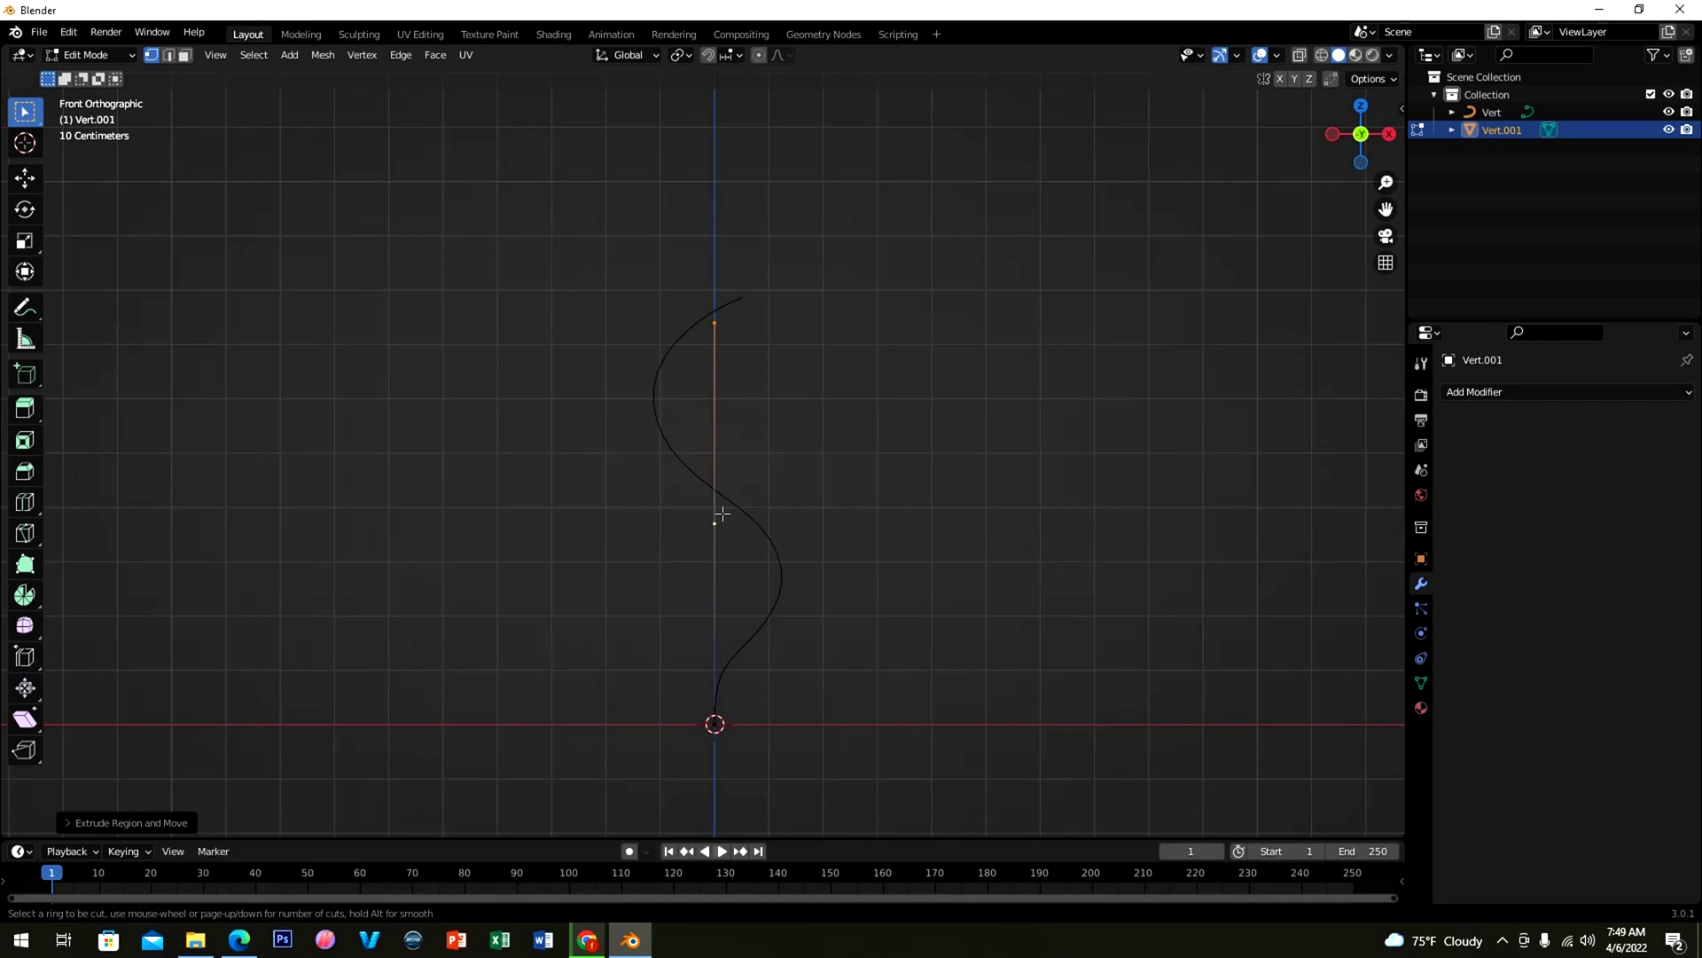
scroll(722, 513, up, 1)
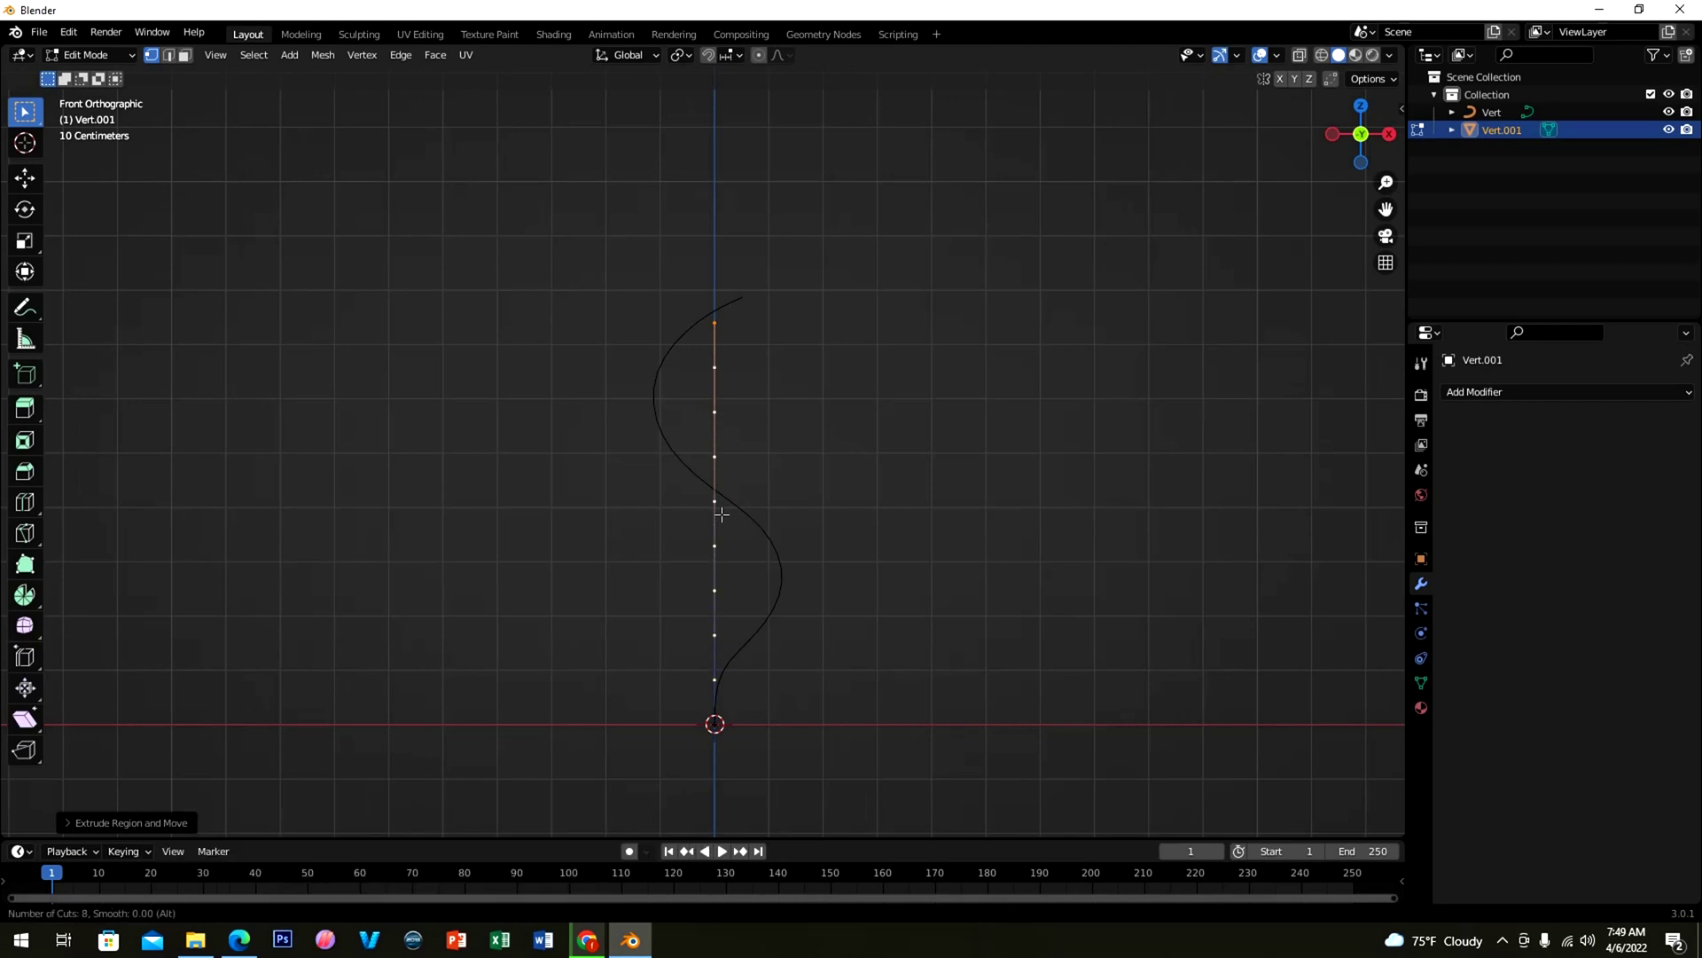
key(Tab)
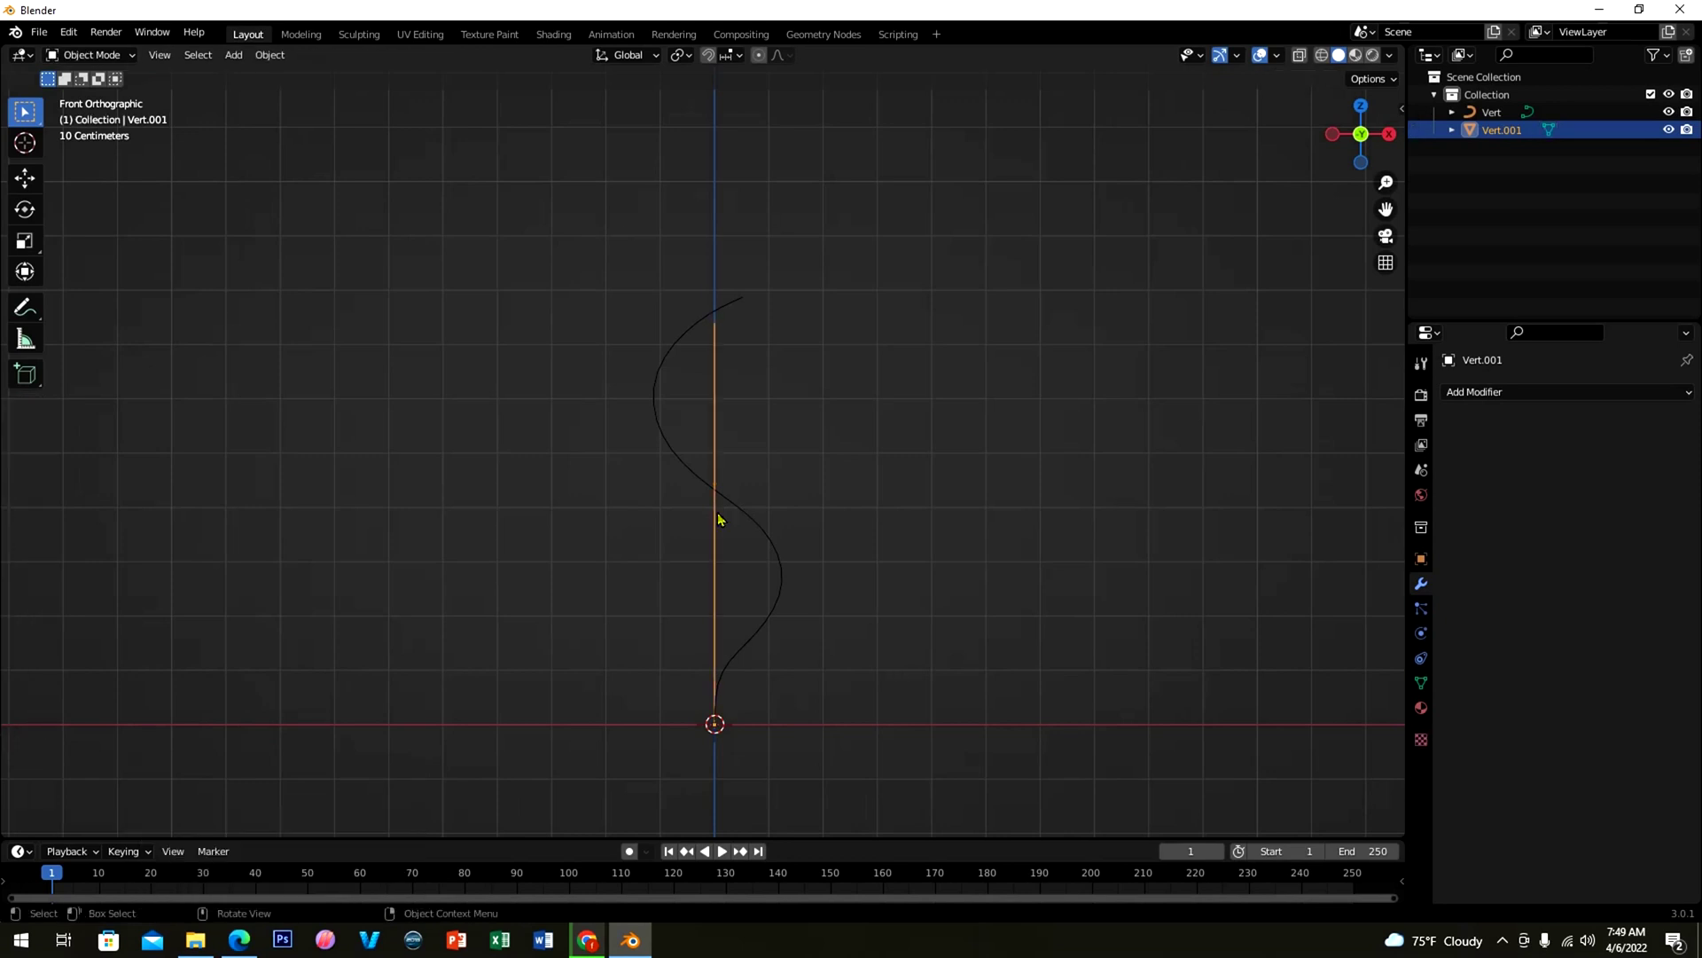
right_click(717, 515)
mouse_move(714, 513)
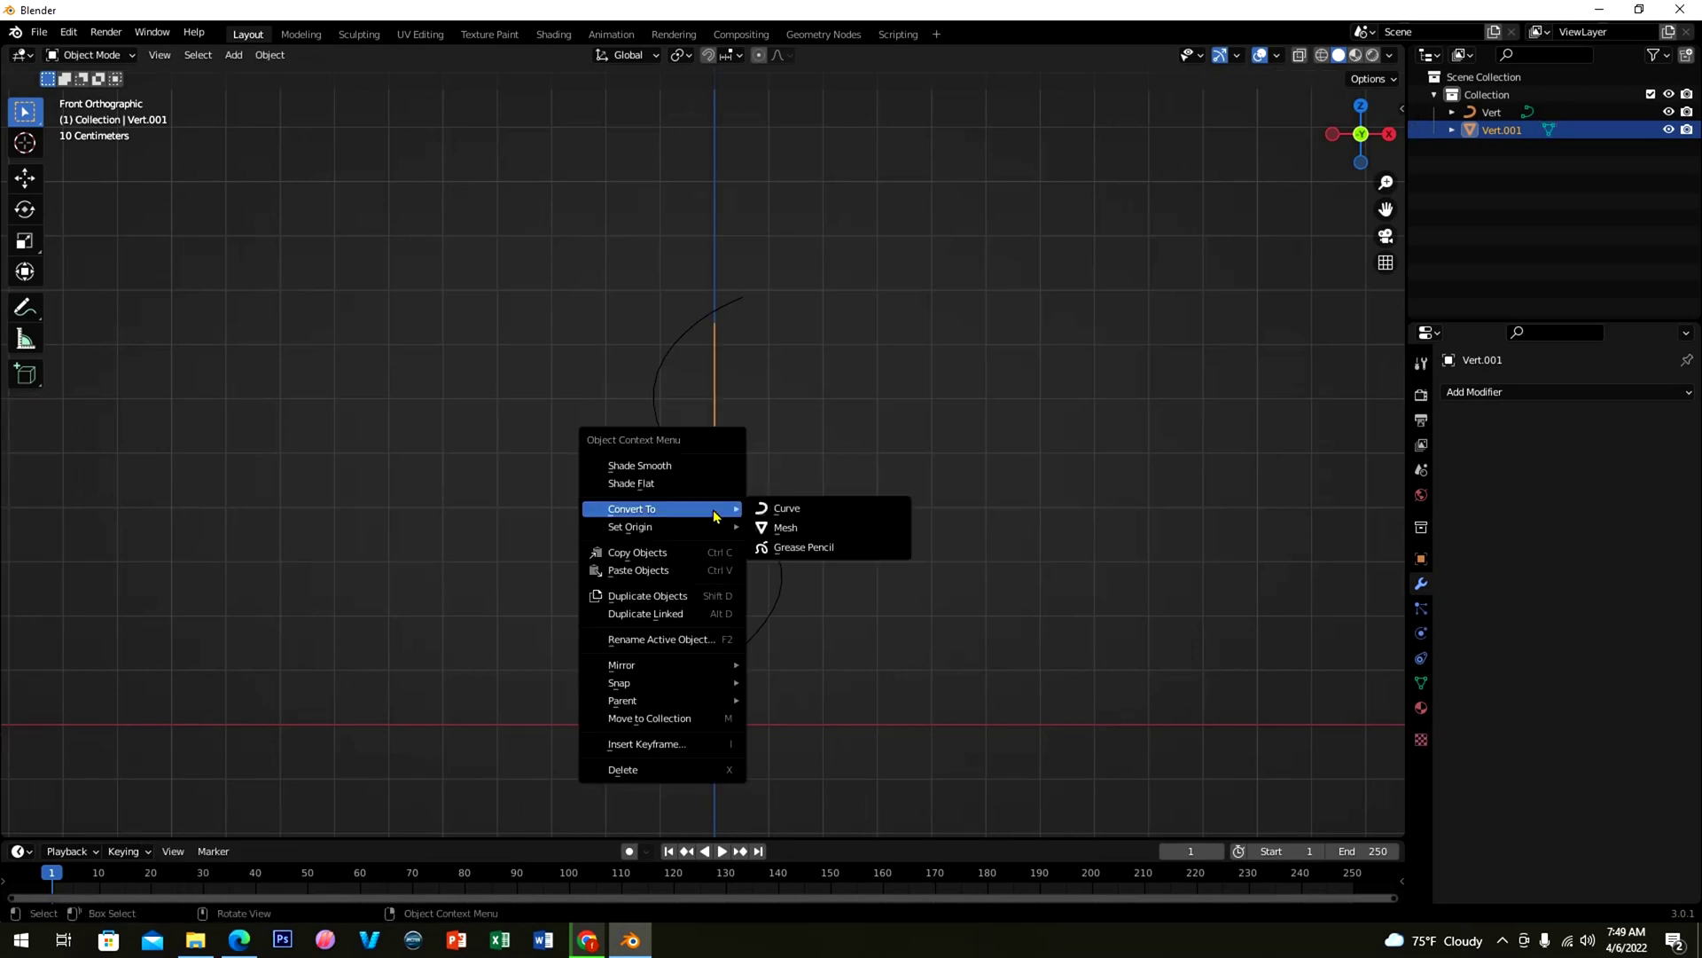
Step: Convert Vert.001 to a curve and give it a round bevel of depth 0.204 m
click(792, 513)
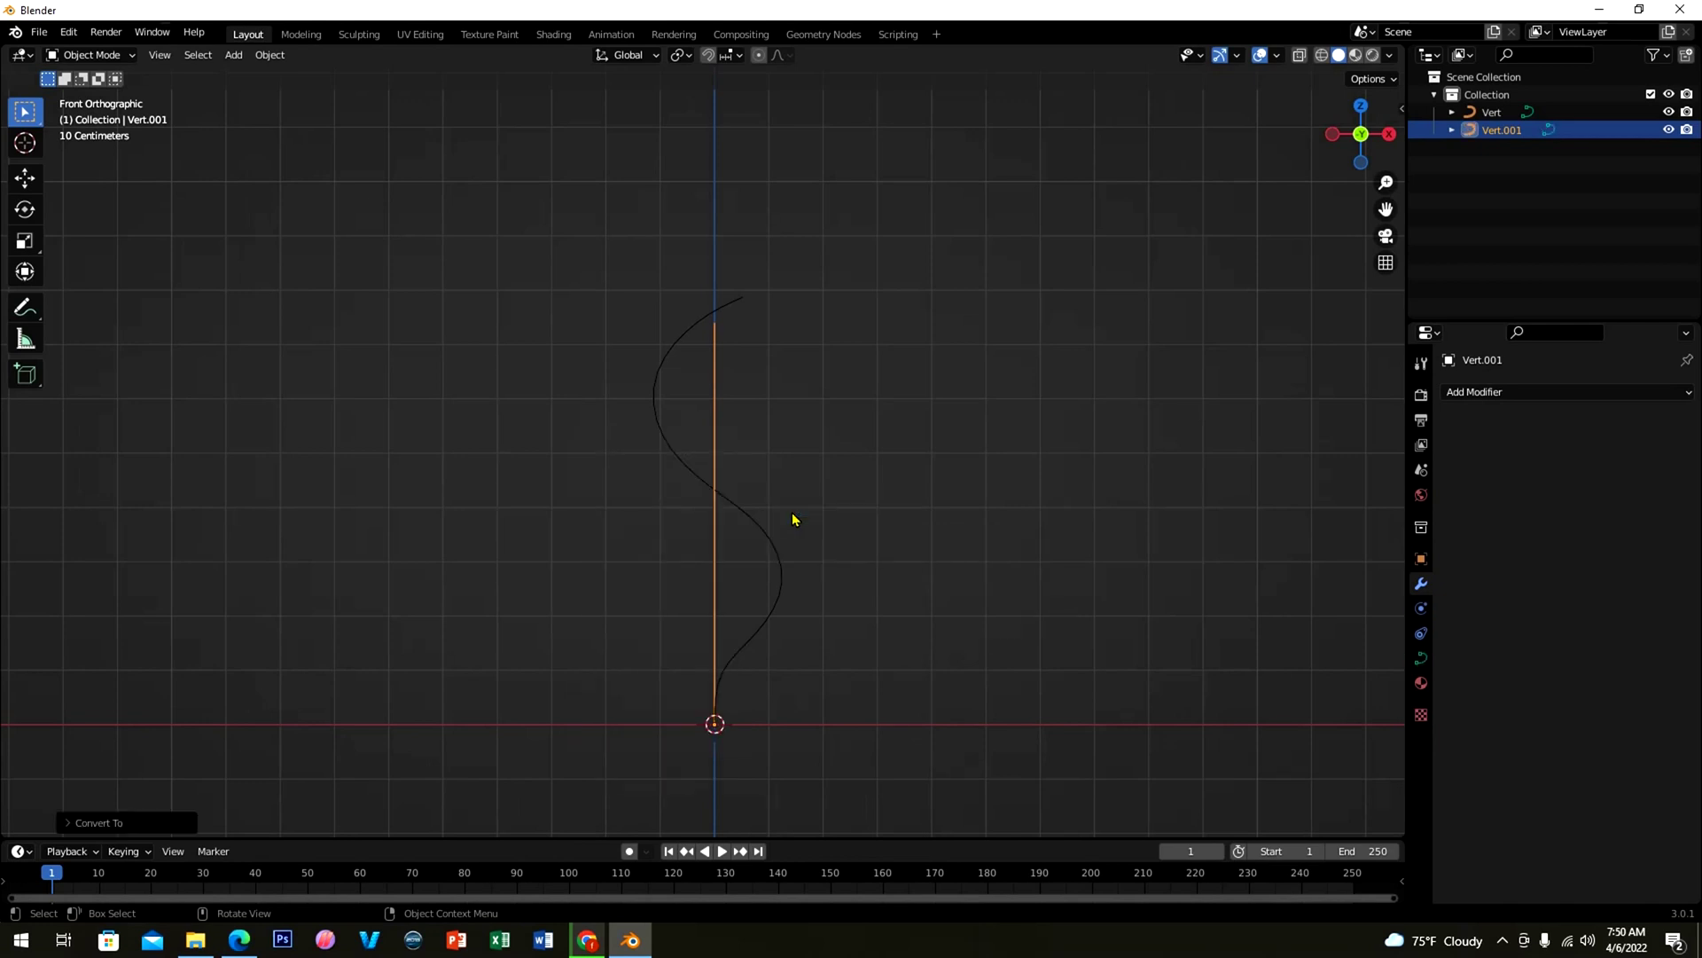
click(1421, 657)
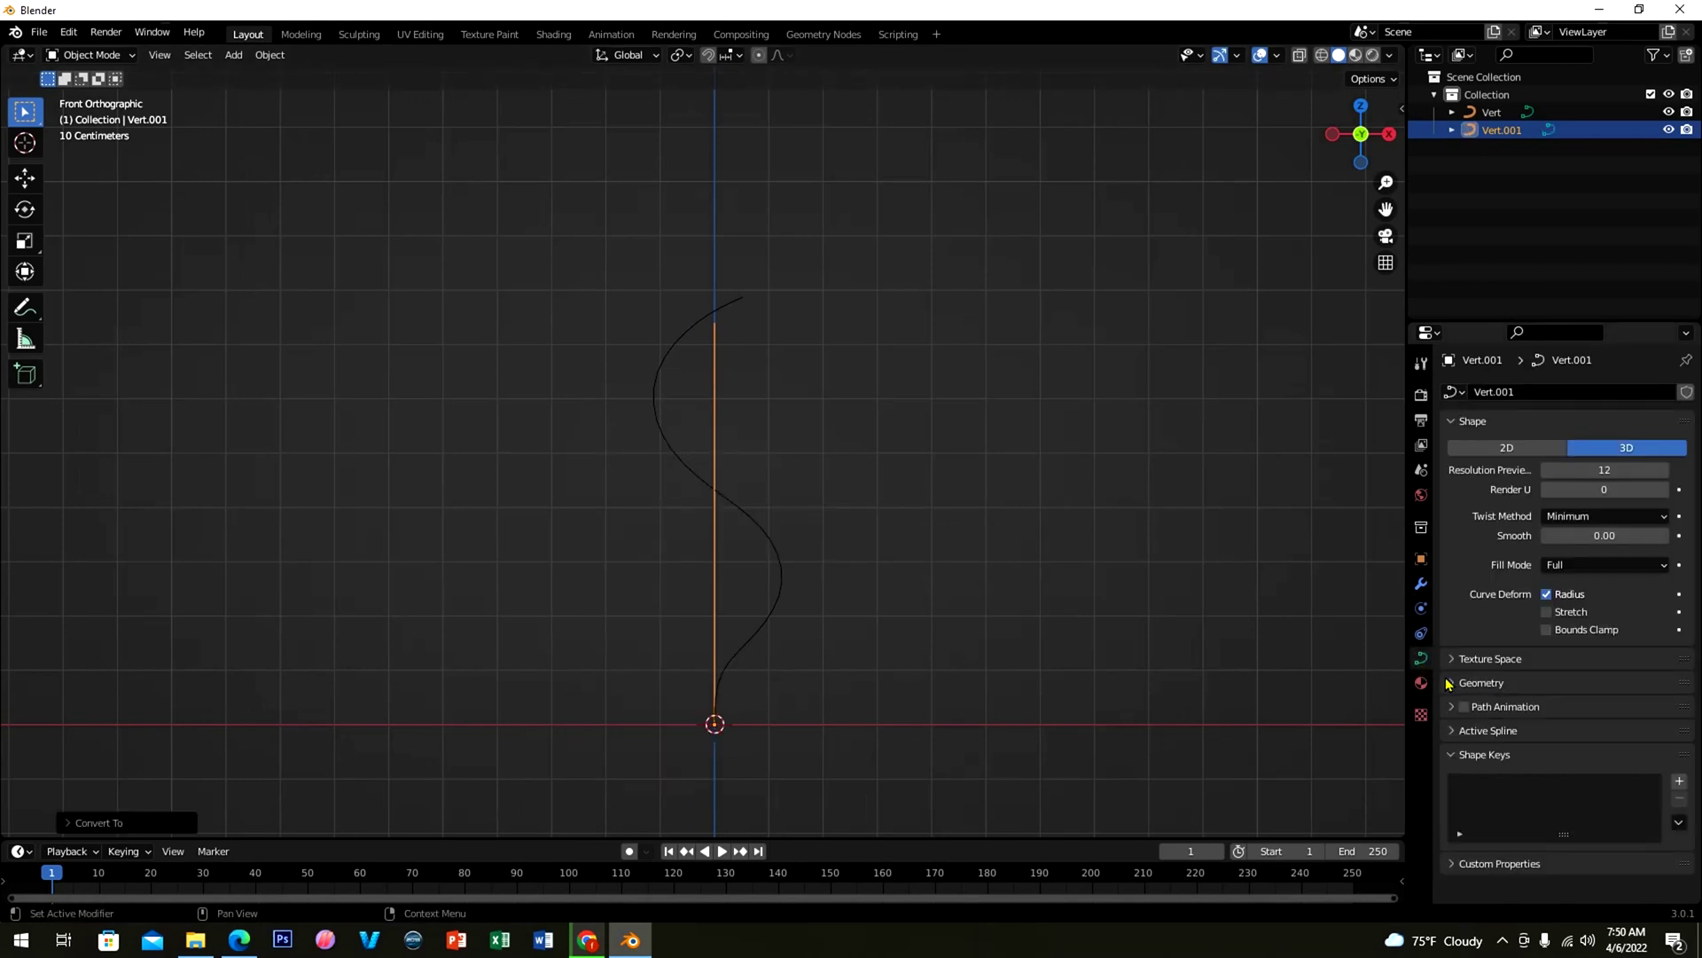
click(1456, 687)
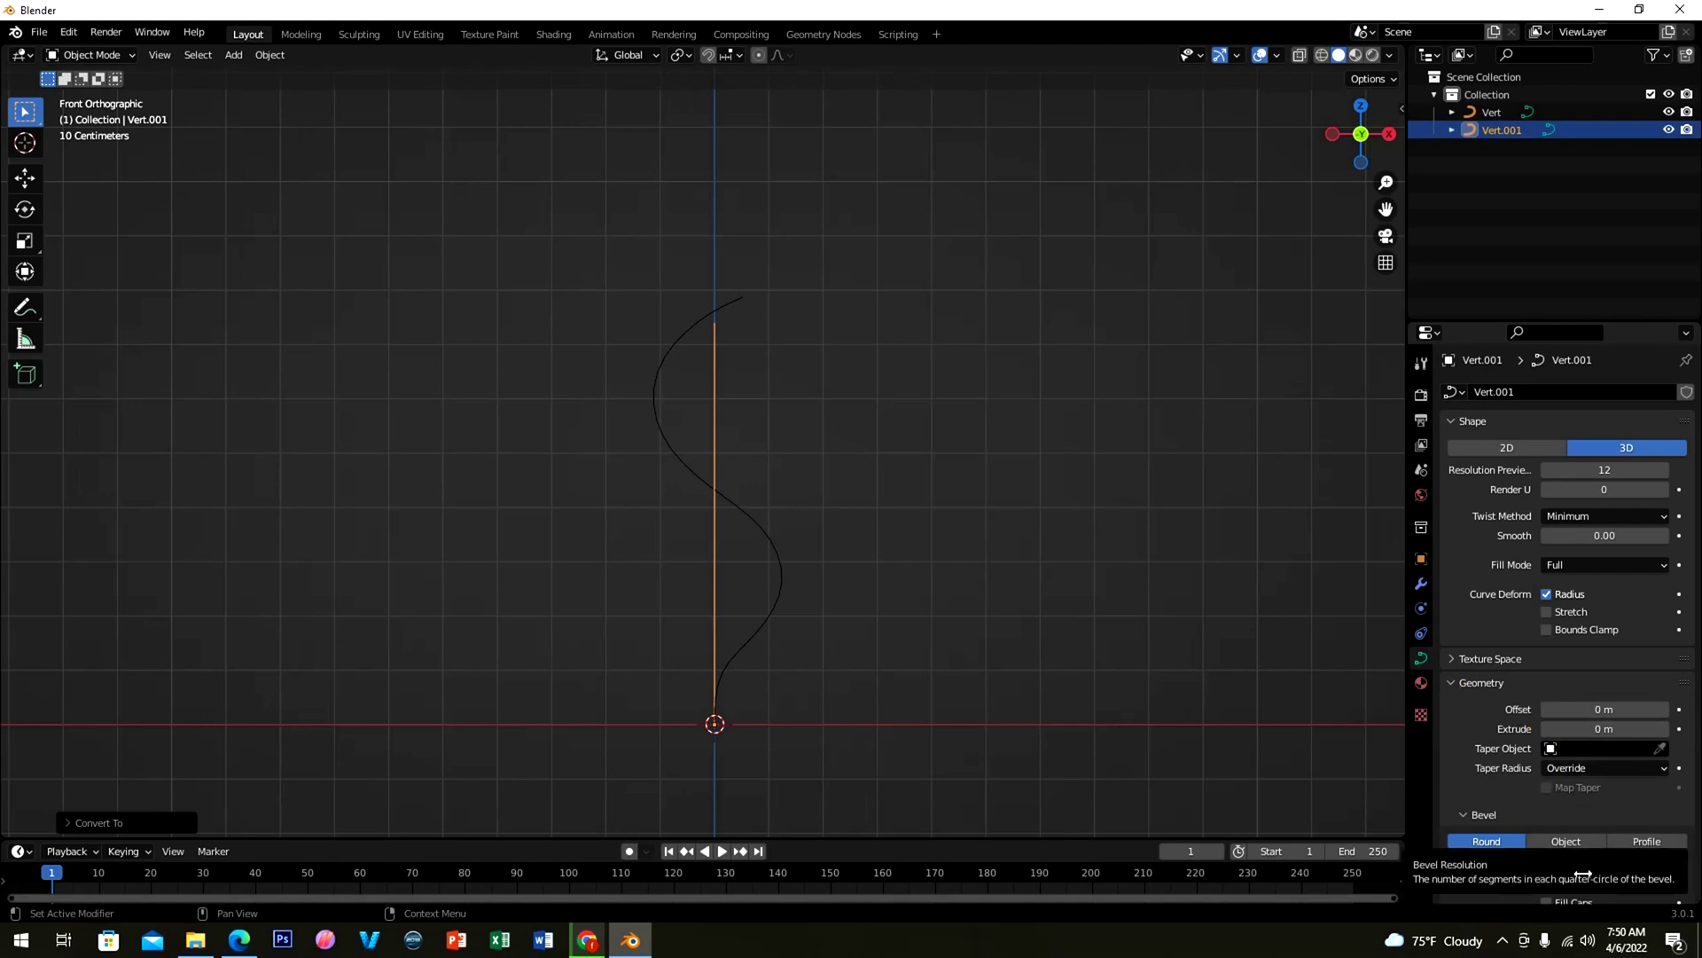
scroll(1586, 876, down, 2)
drag(1600, 793, 142, 814)
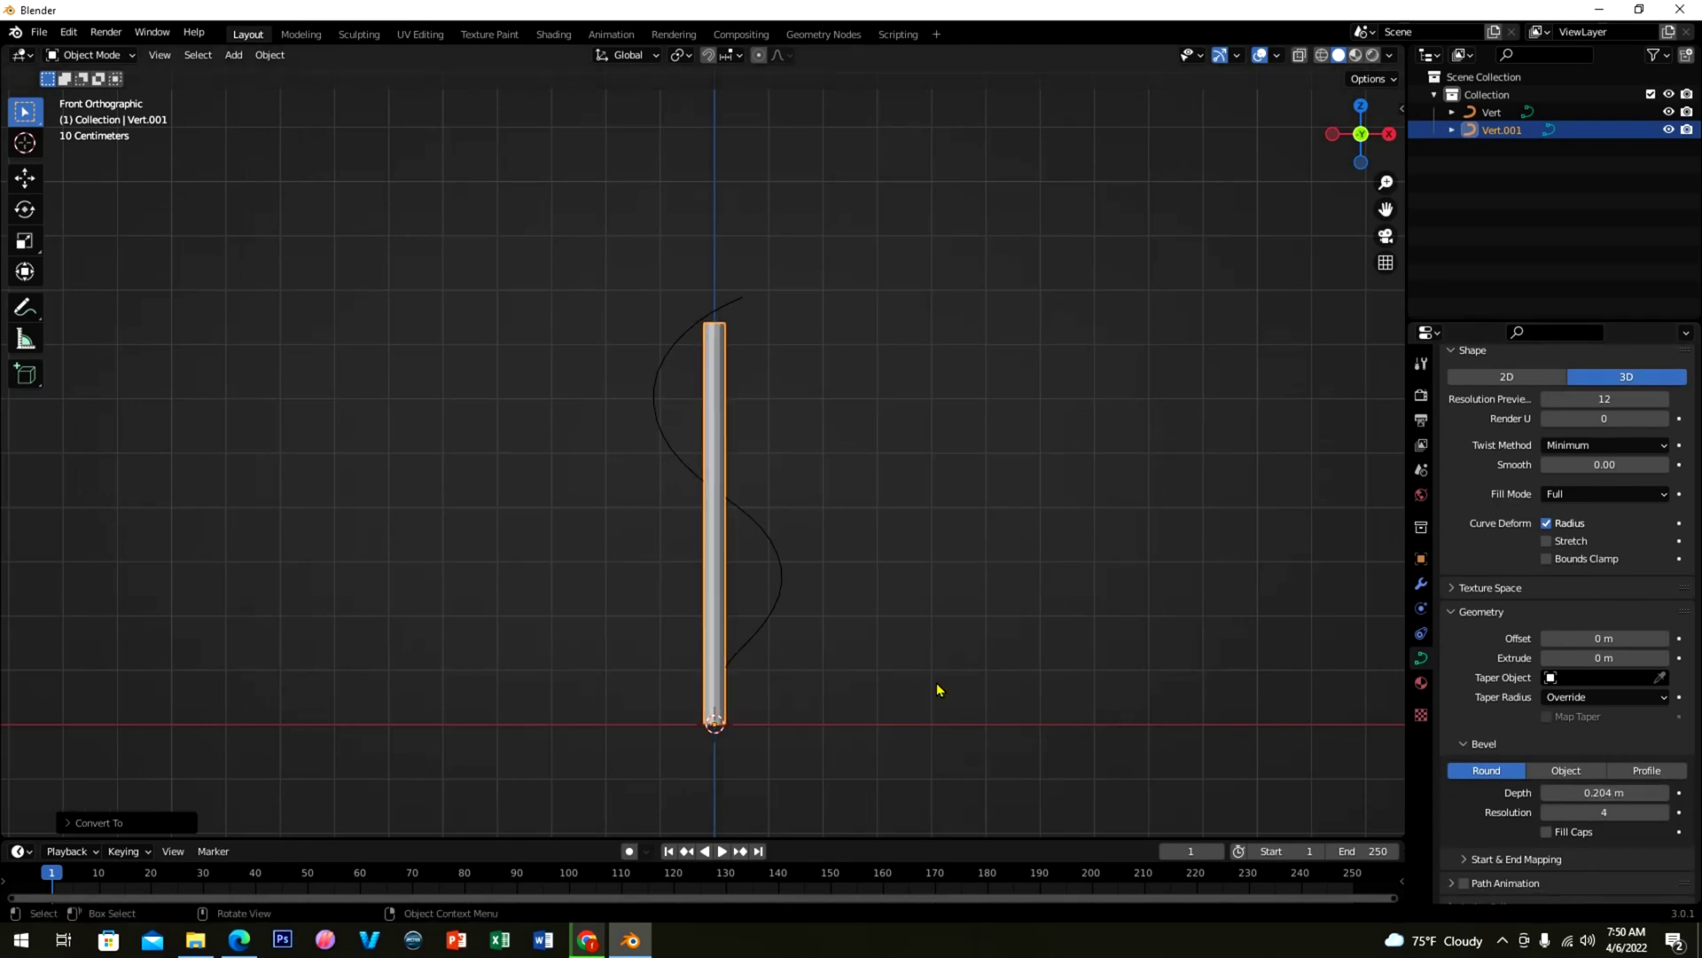
key(Tab)
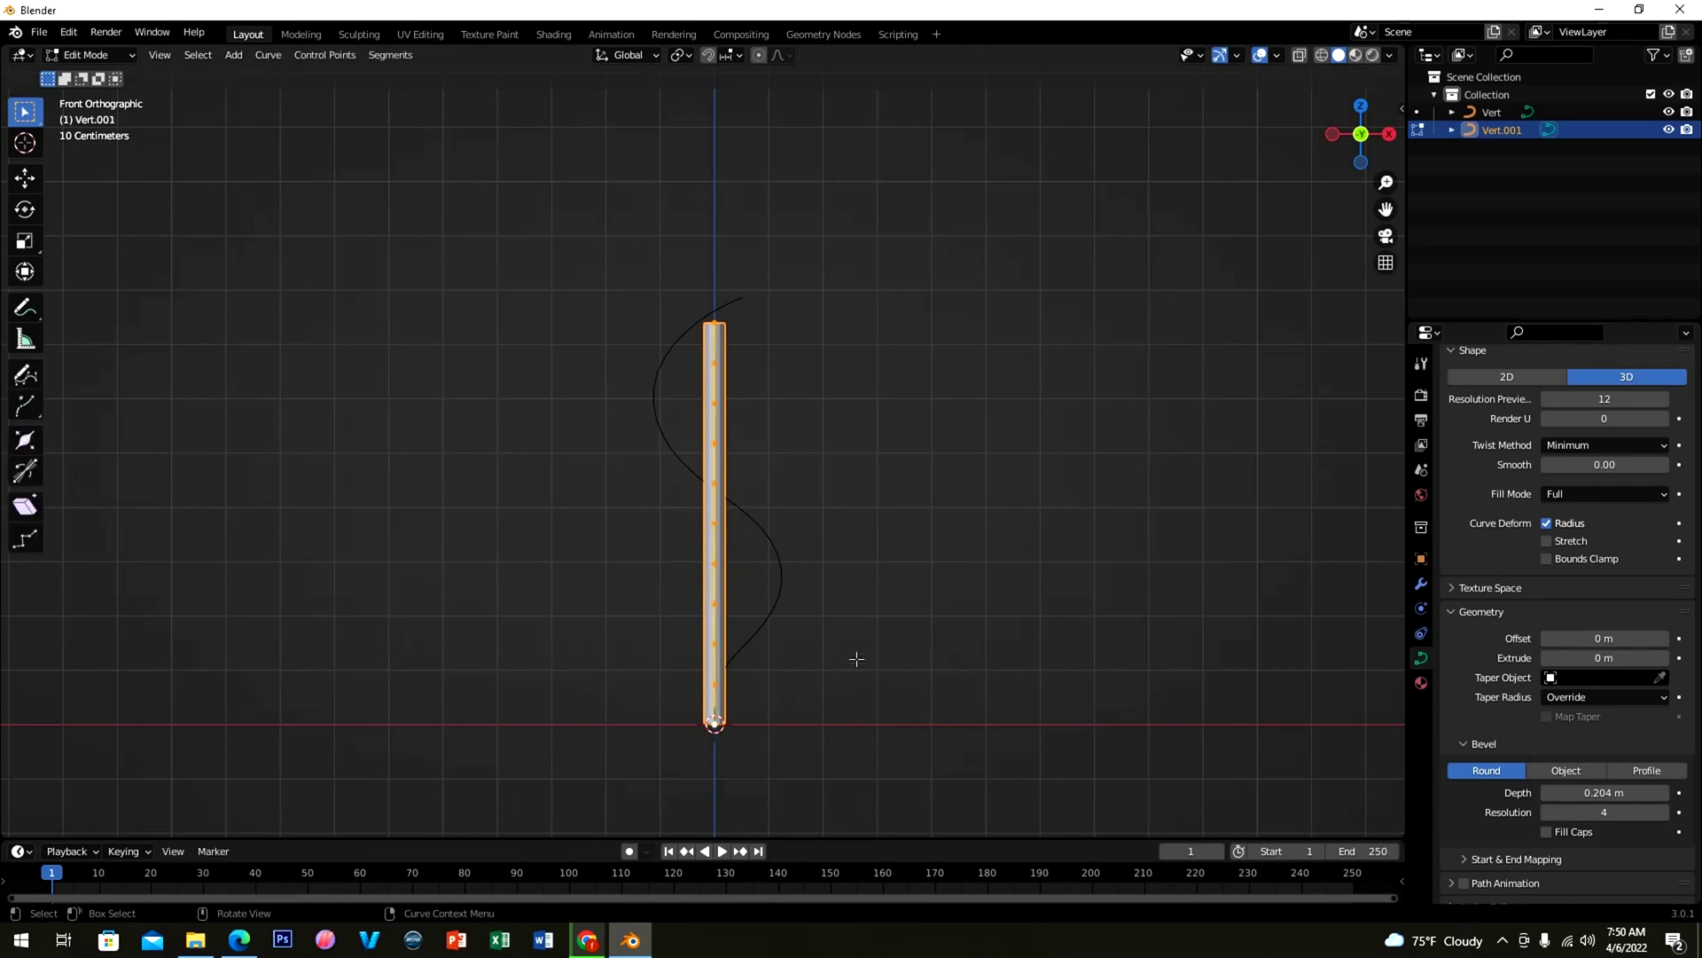
Step: Shrink the tube's top point with proportional editing and a large falloff radius to taper it
click(714, 321)
click(759, 56)
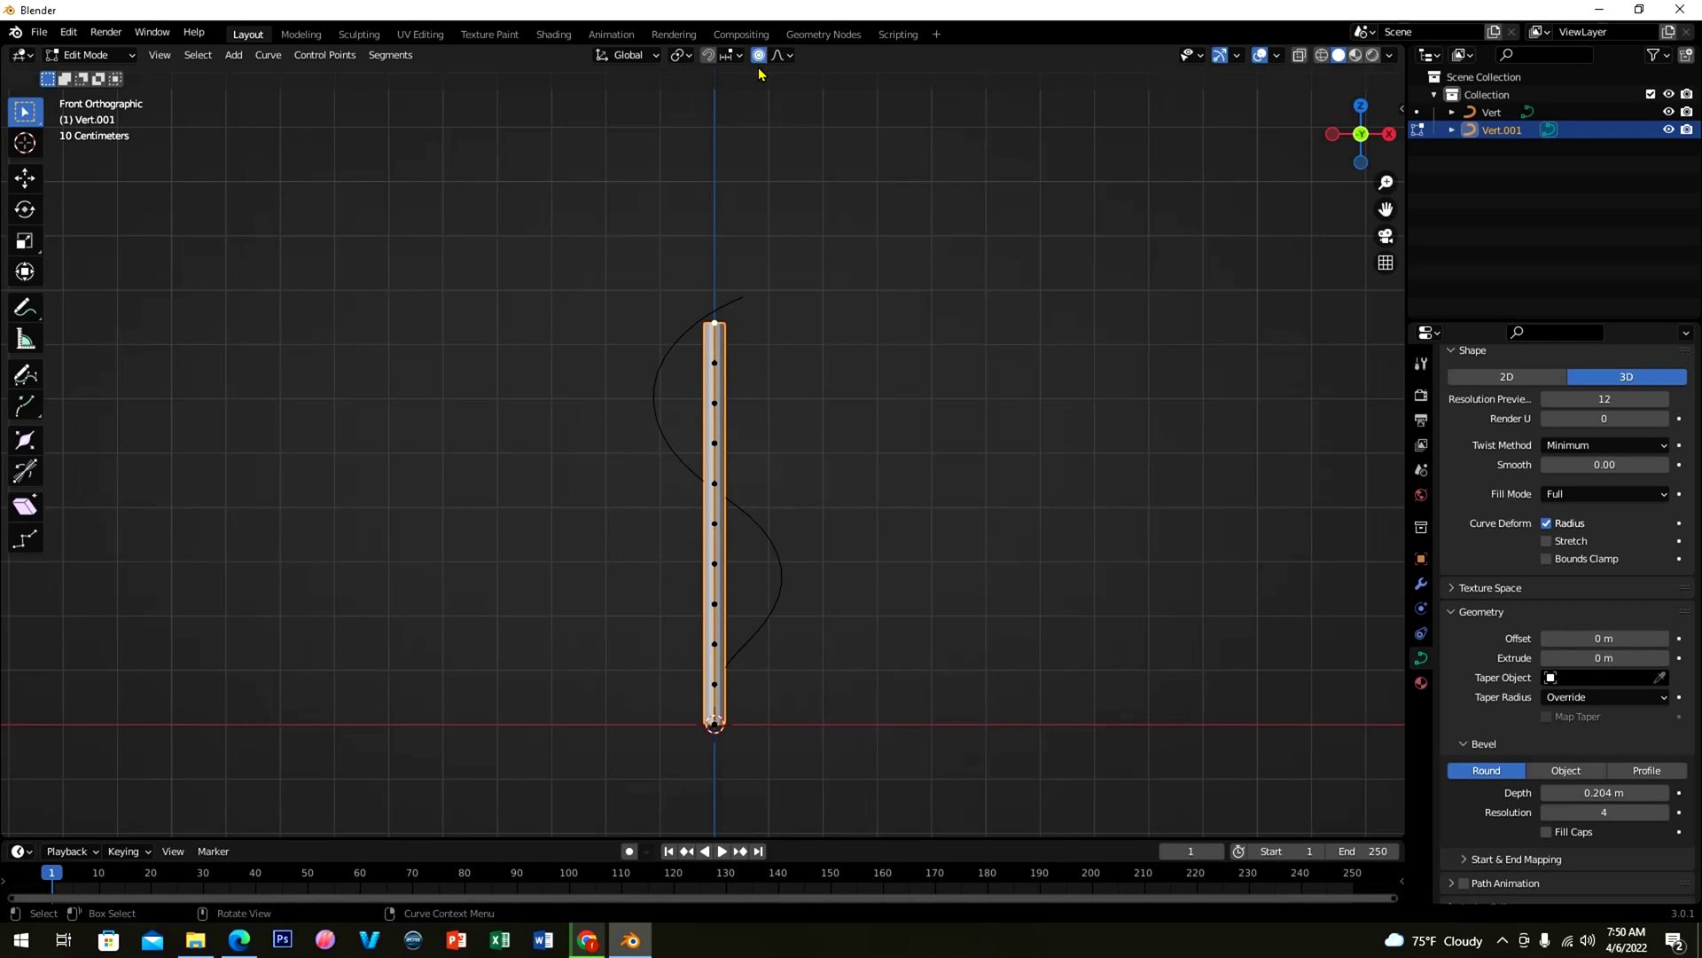
key(alt+s)
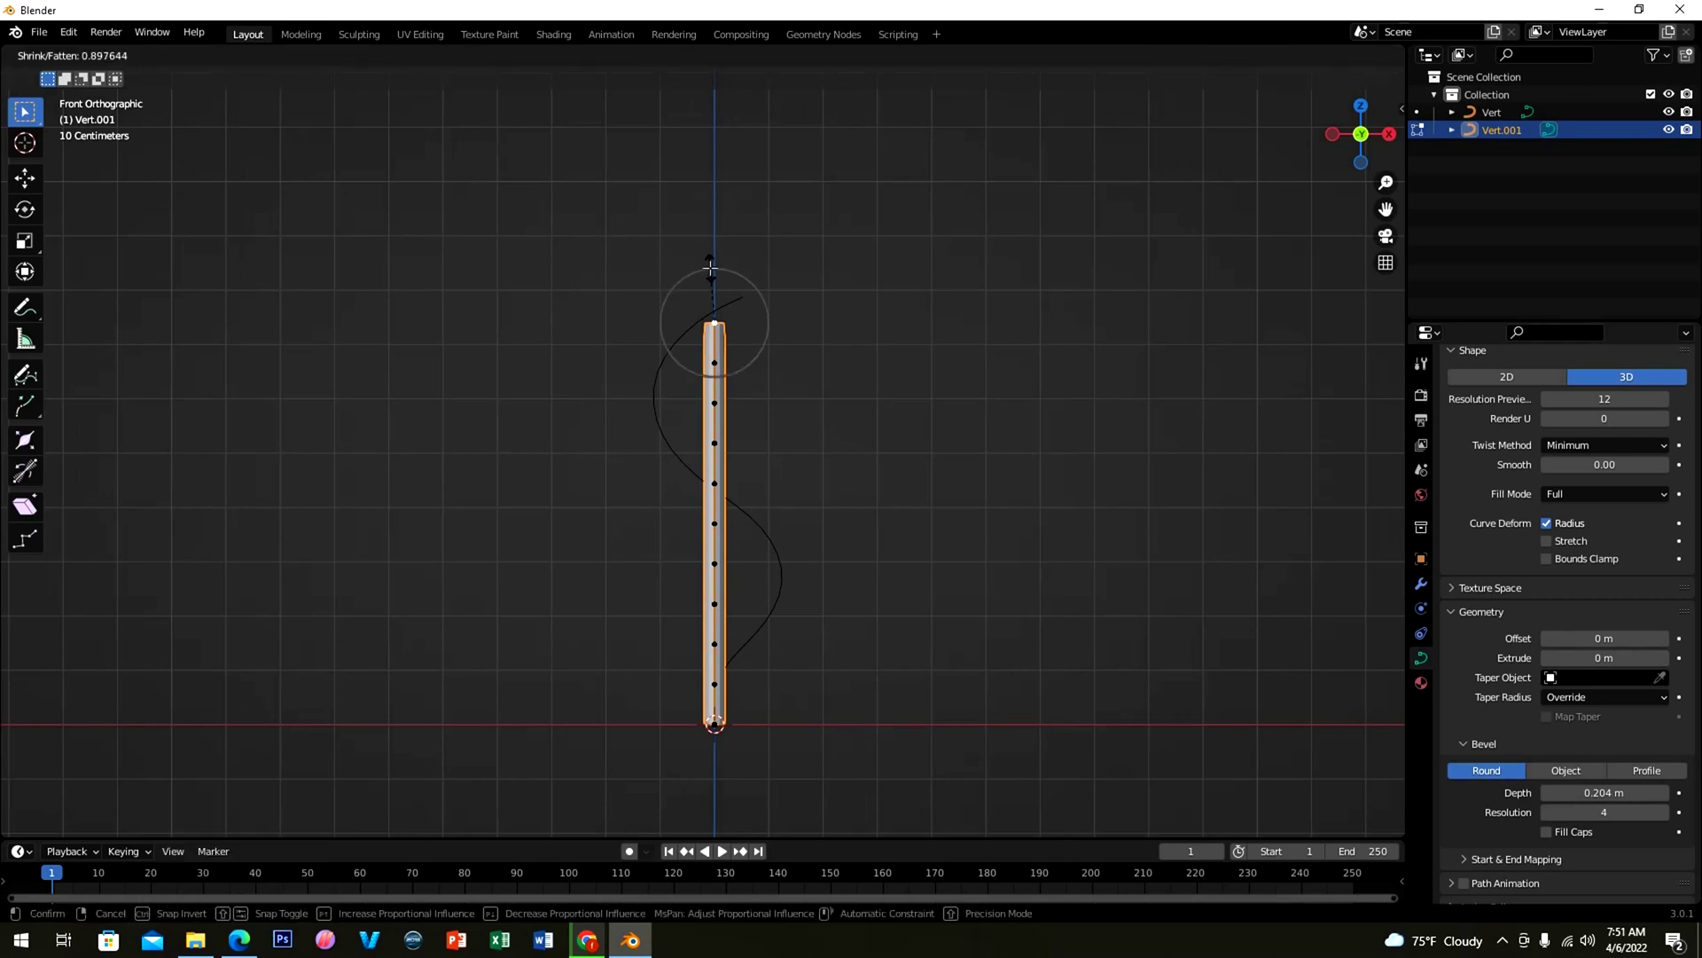
scroll(710, 275, down, 3)
scroll(718, 277, down, 10)
scroll(732, 288, down, 5)
scroll(725, 312, down, 3)
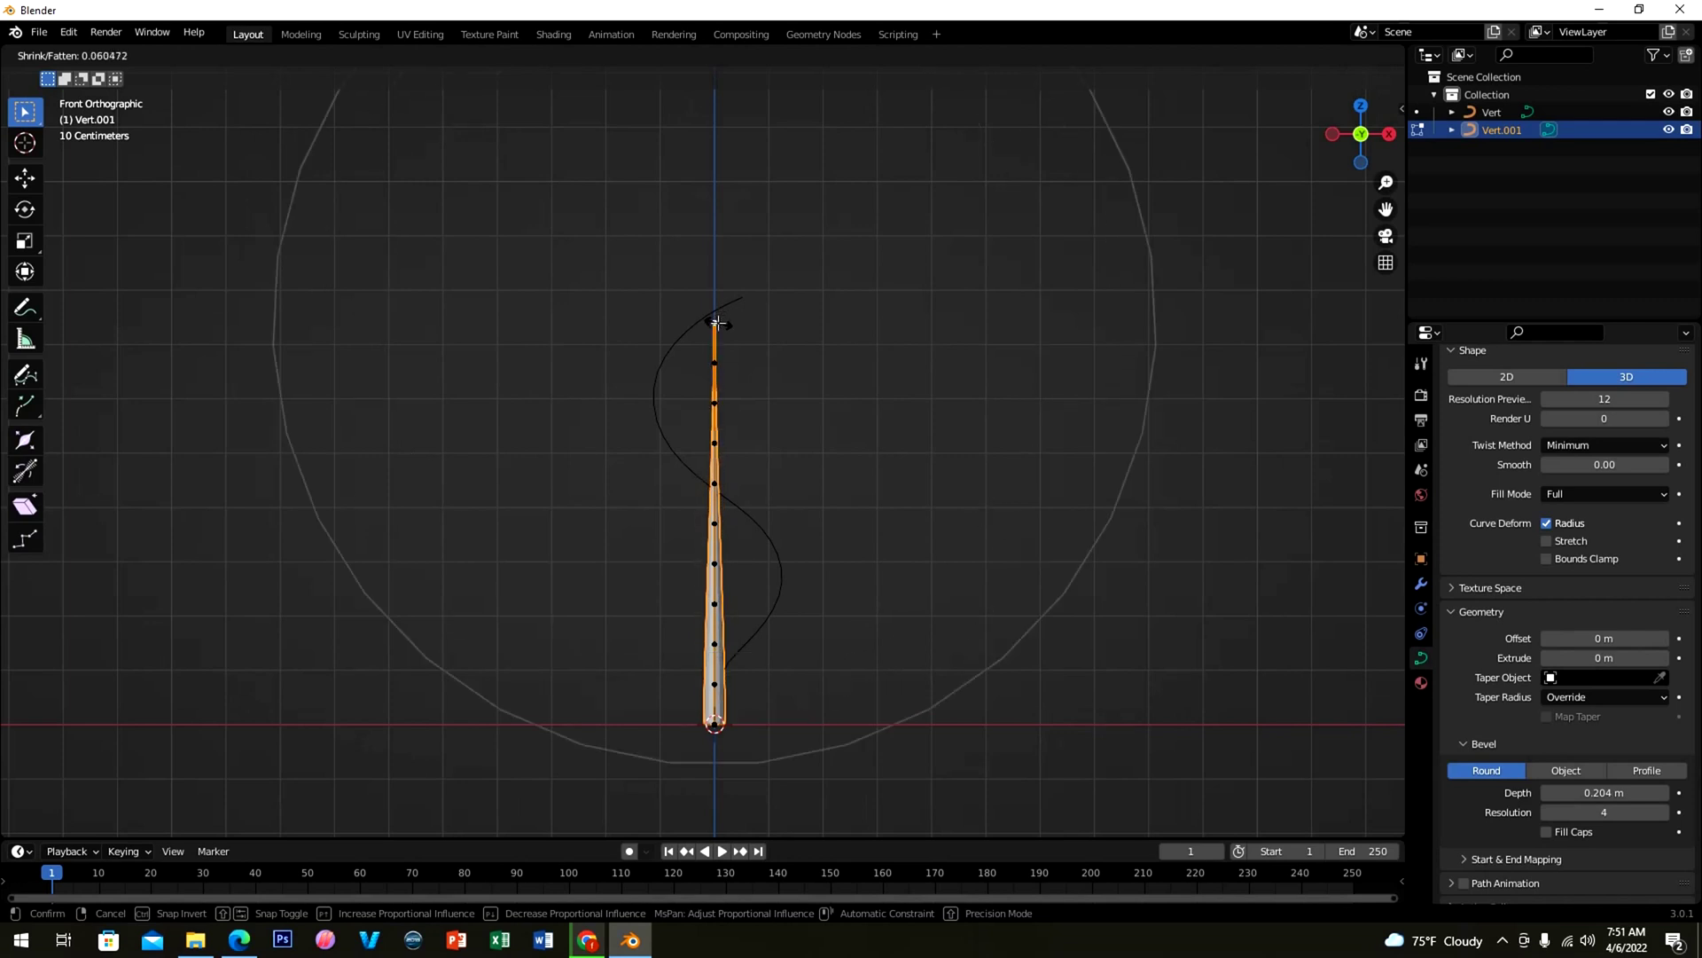
scroll(719, 314, down, 2)
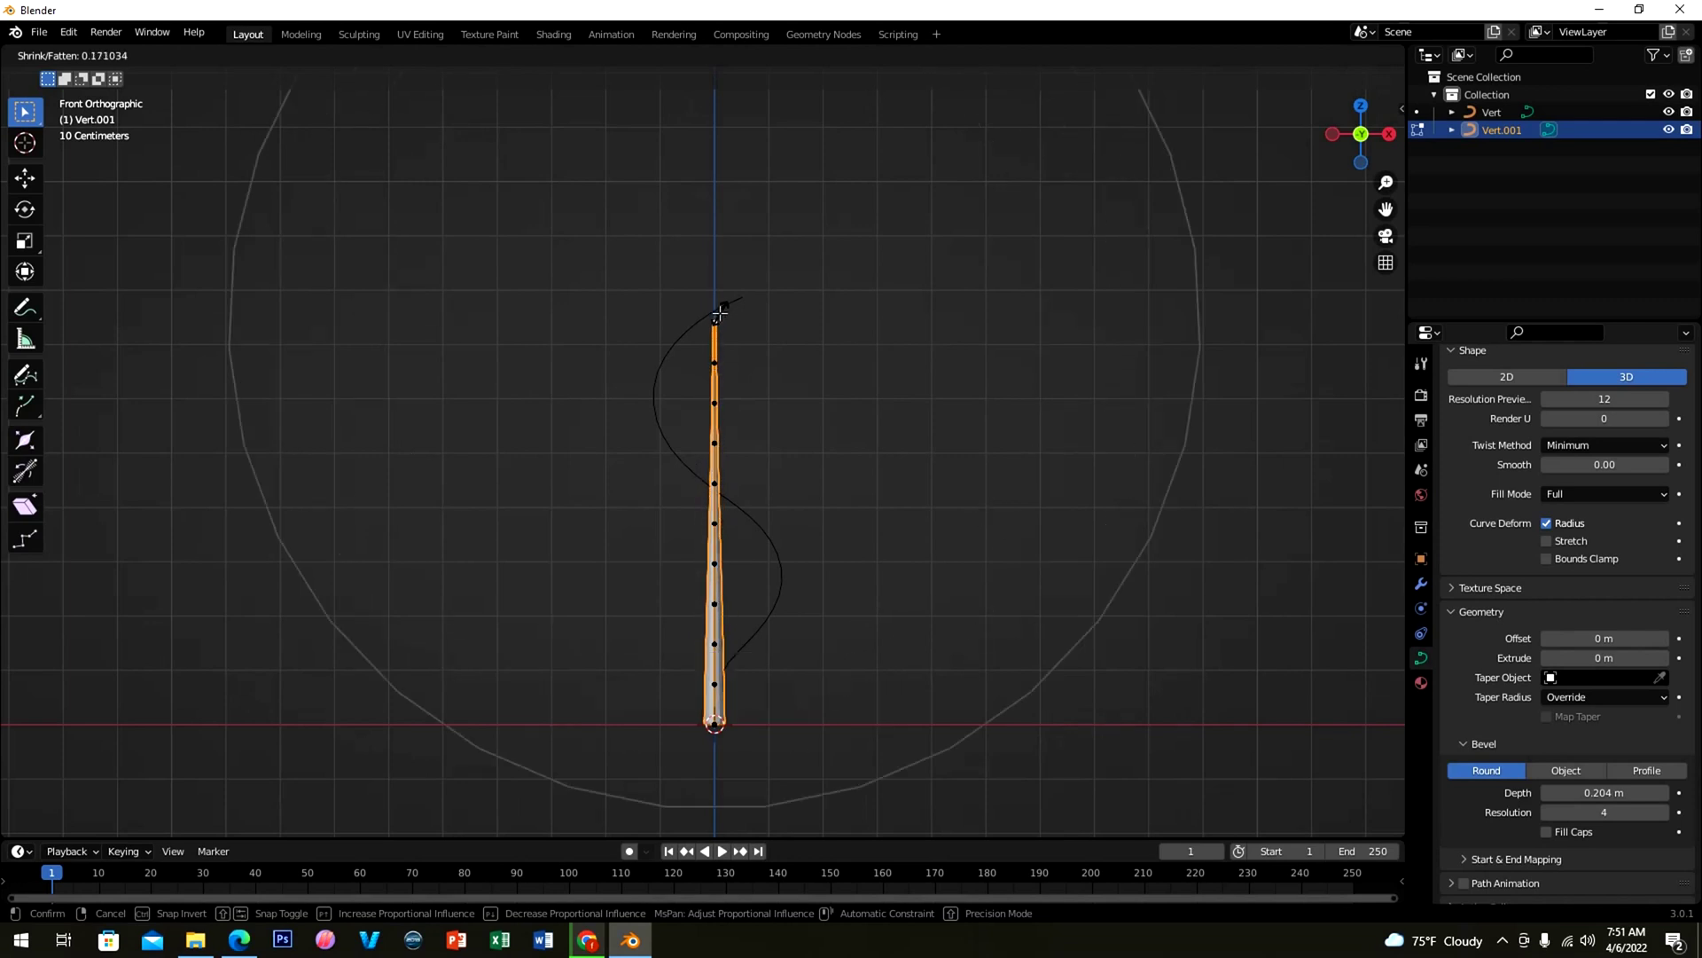
scroll(719, 314, down, 1)
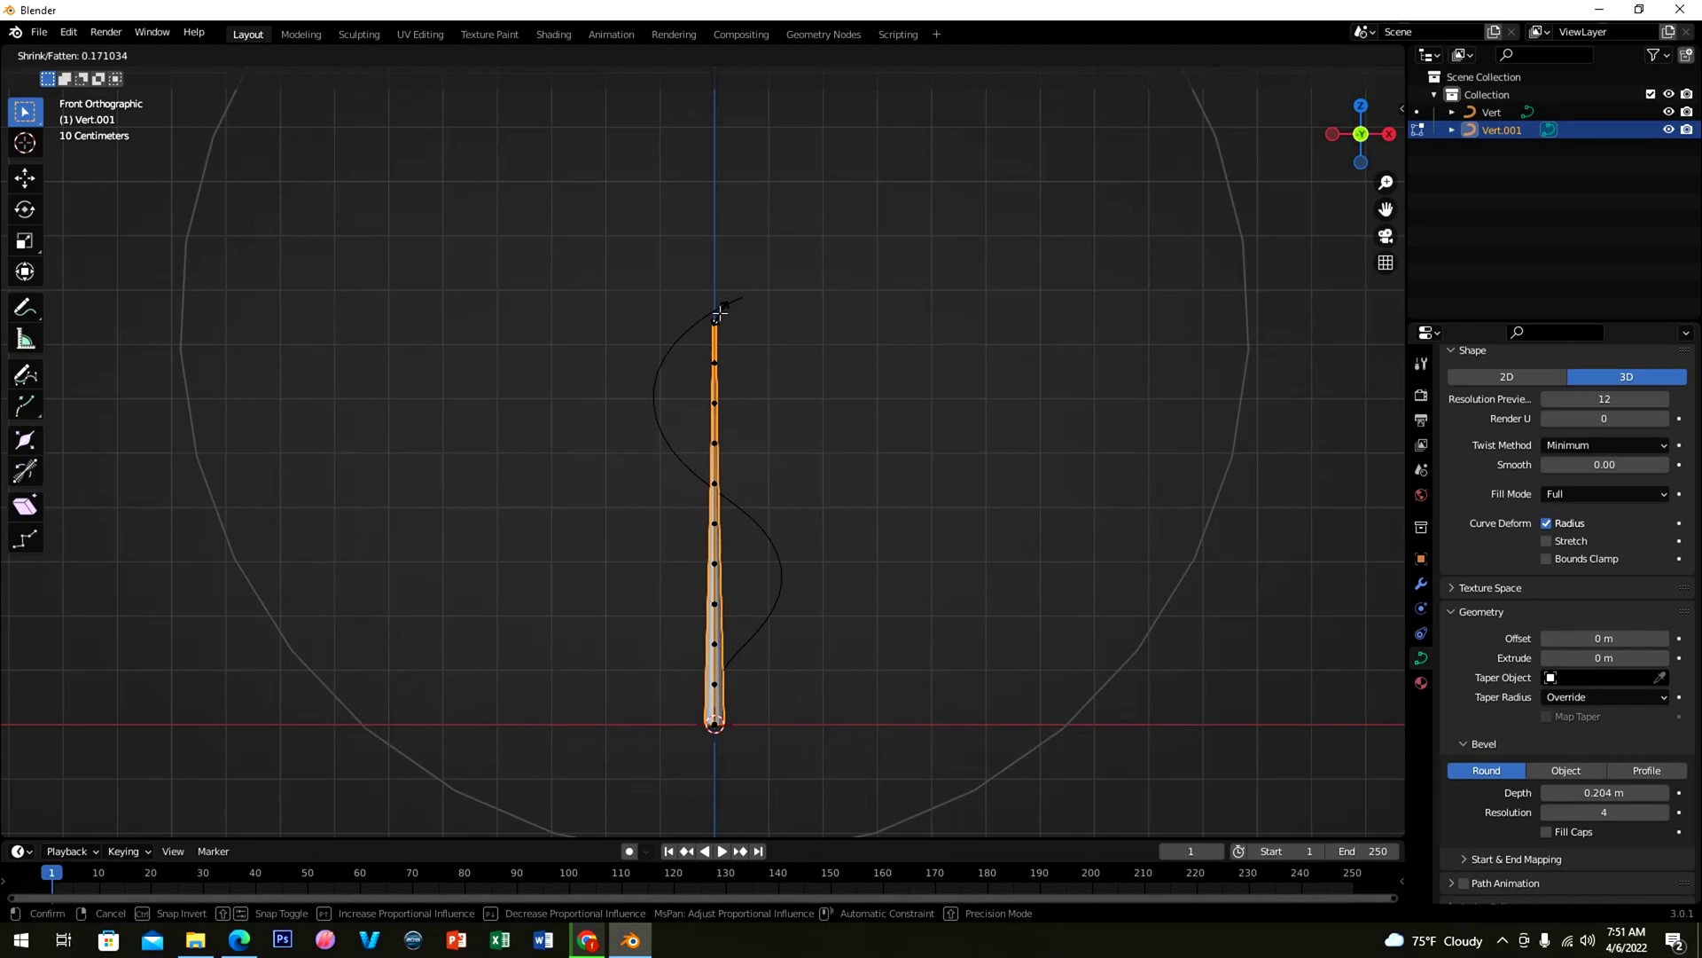
click(719, 313)
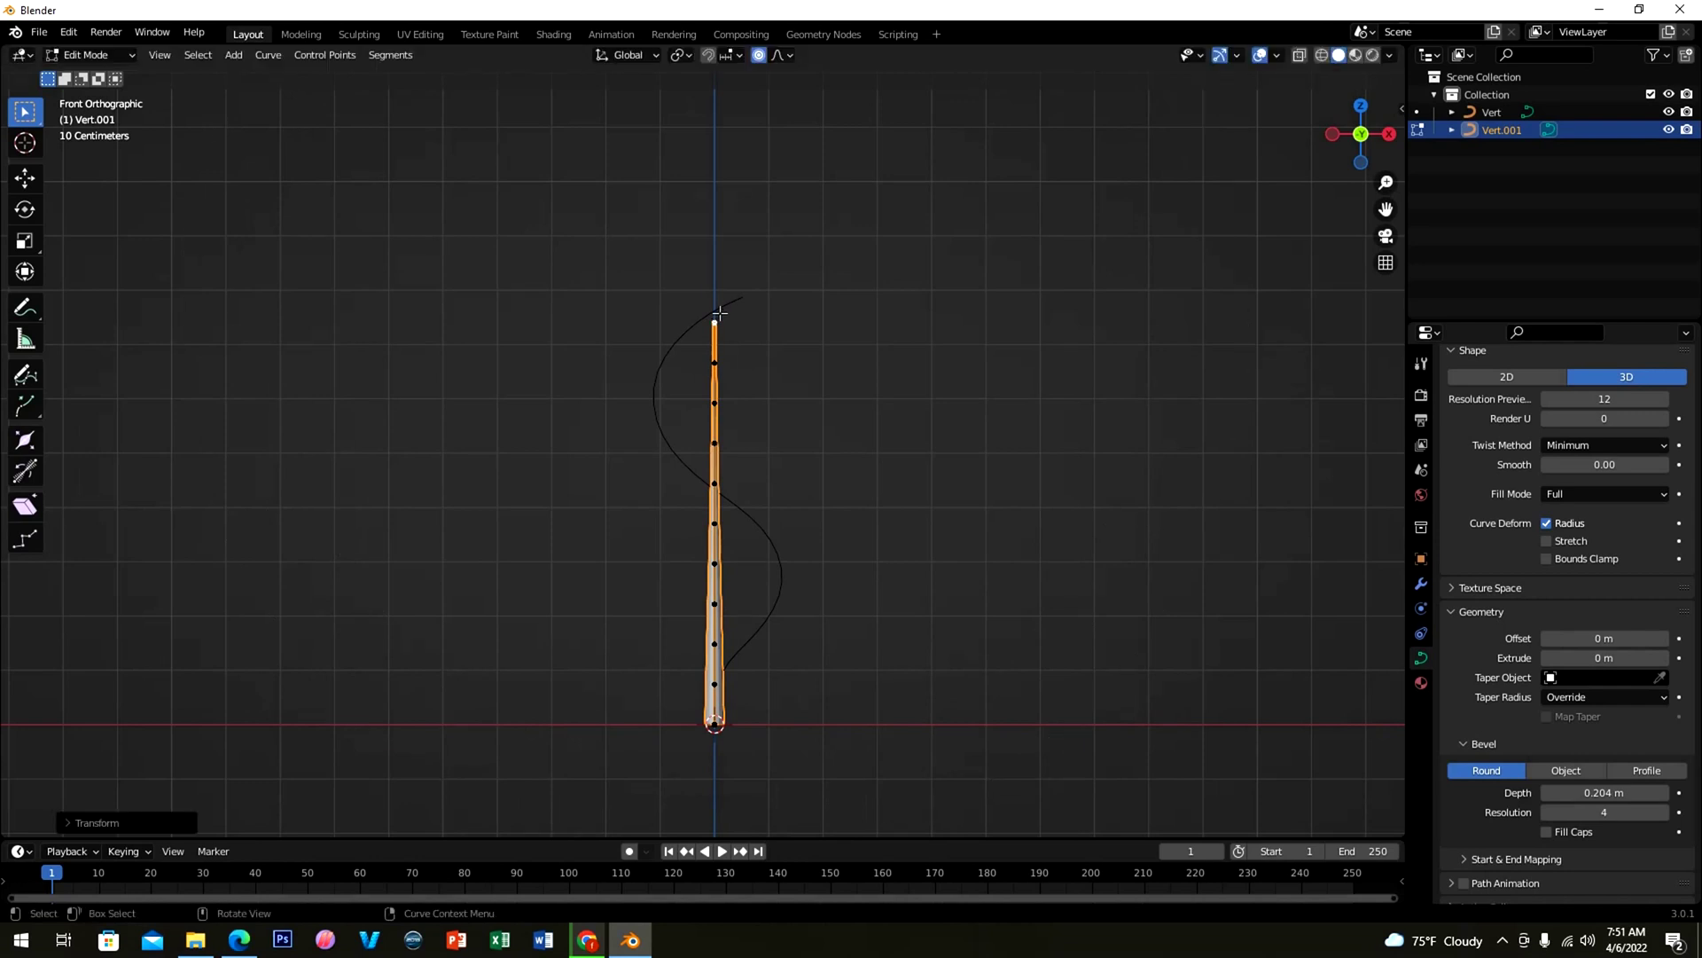
key(Tab)
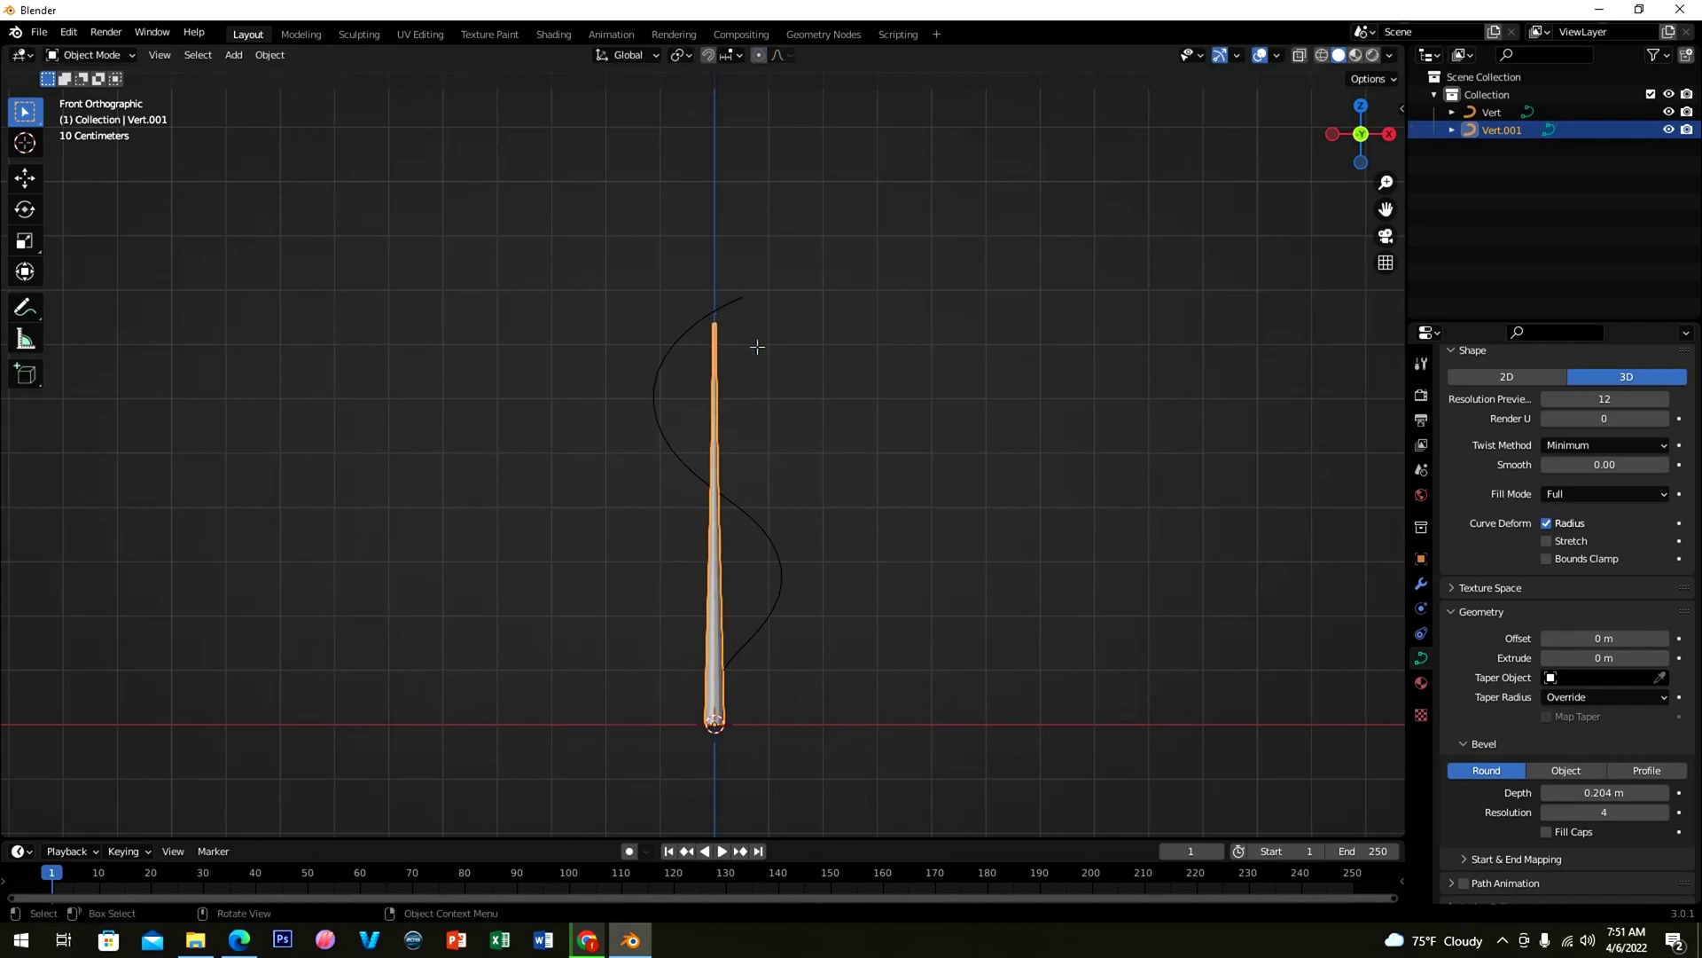
Step: Add a Curve modifier to Vert.001 targeting Vert, with Deform Axis set to Z
click(1421, 585)
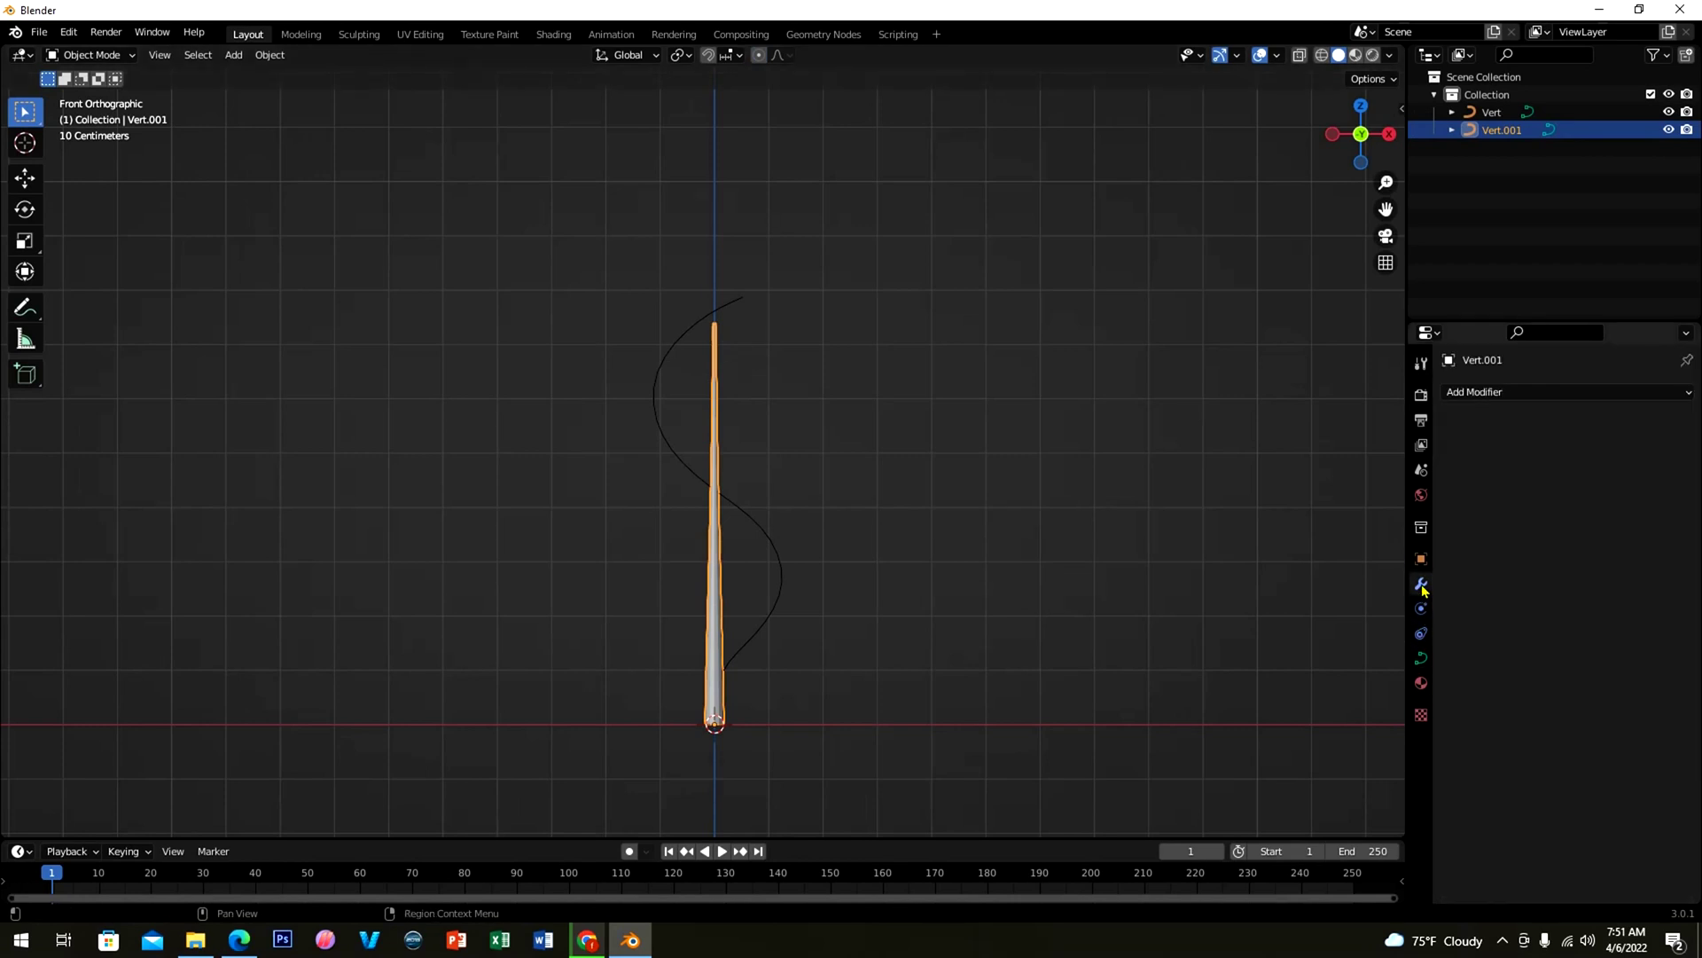
click(1492, 392)
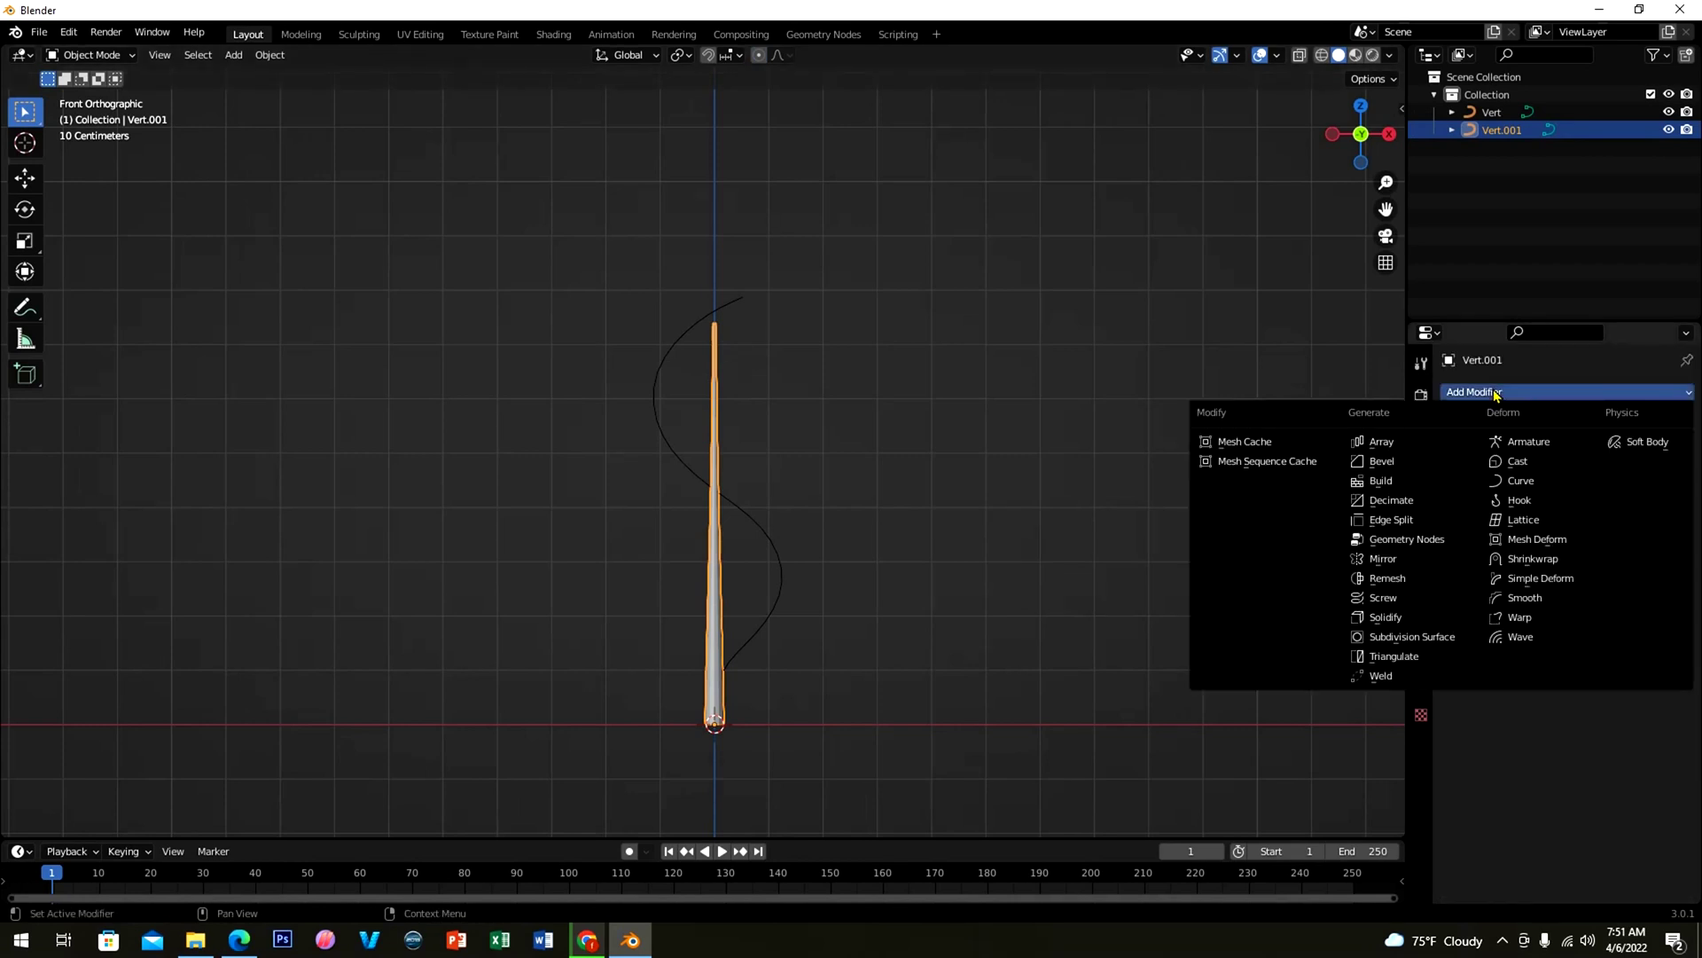
click(1522, 482)
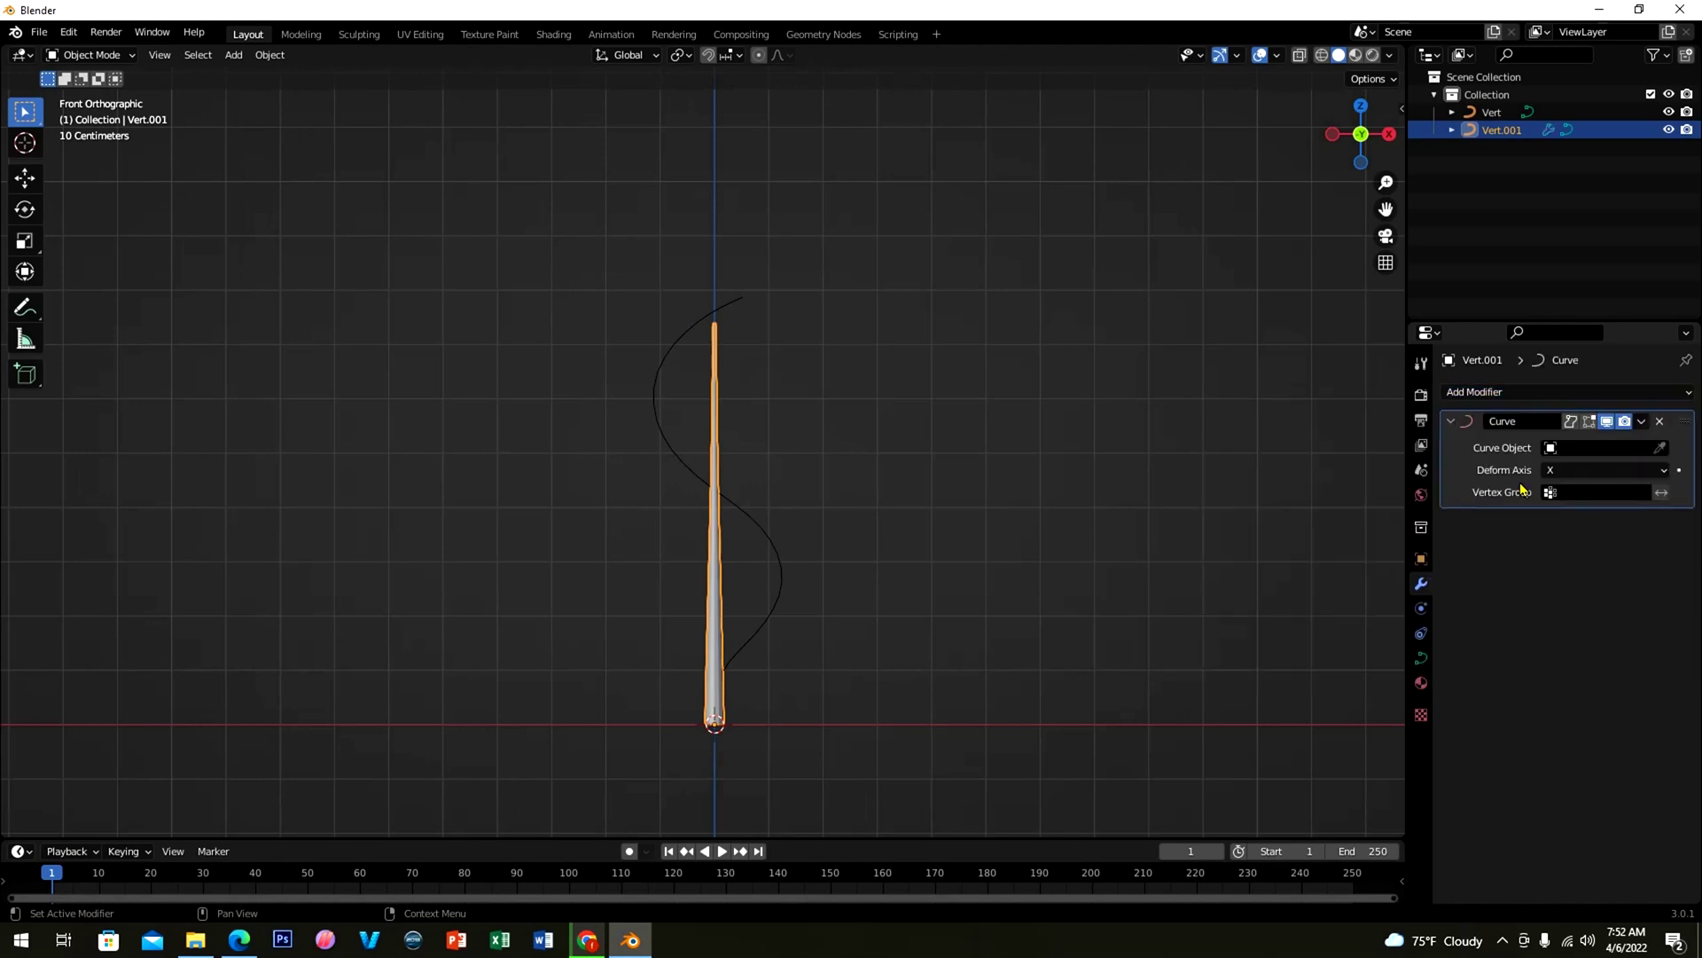
click(1660, 449)
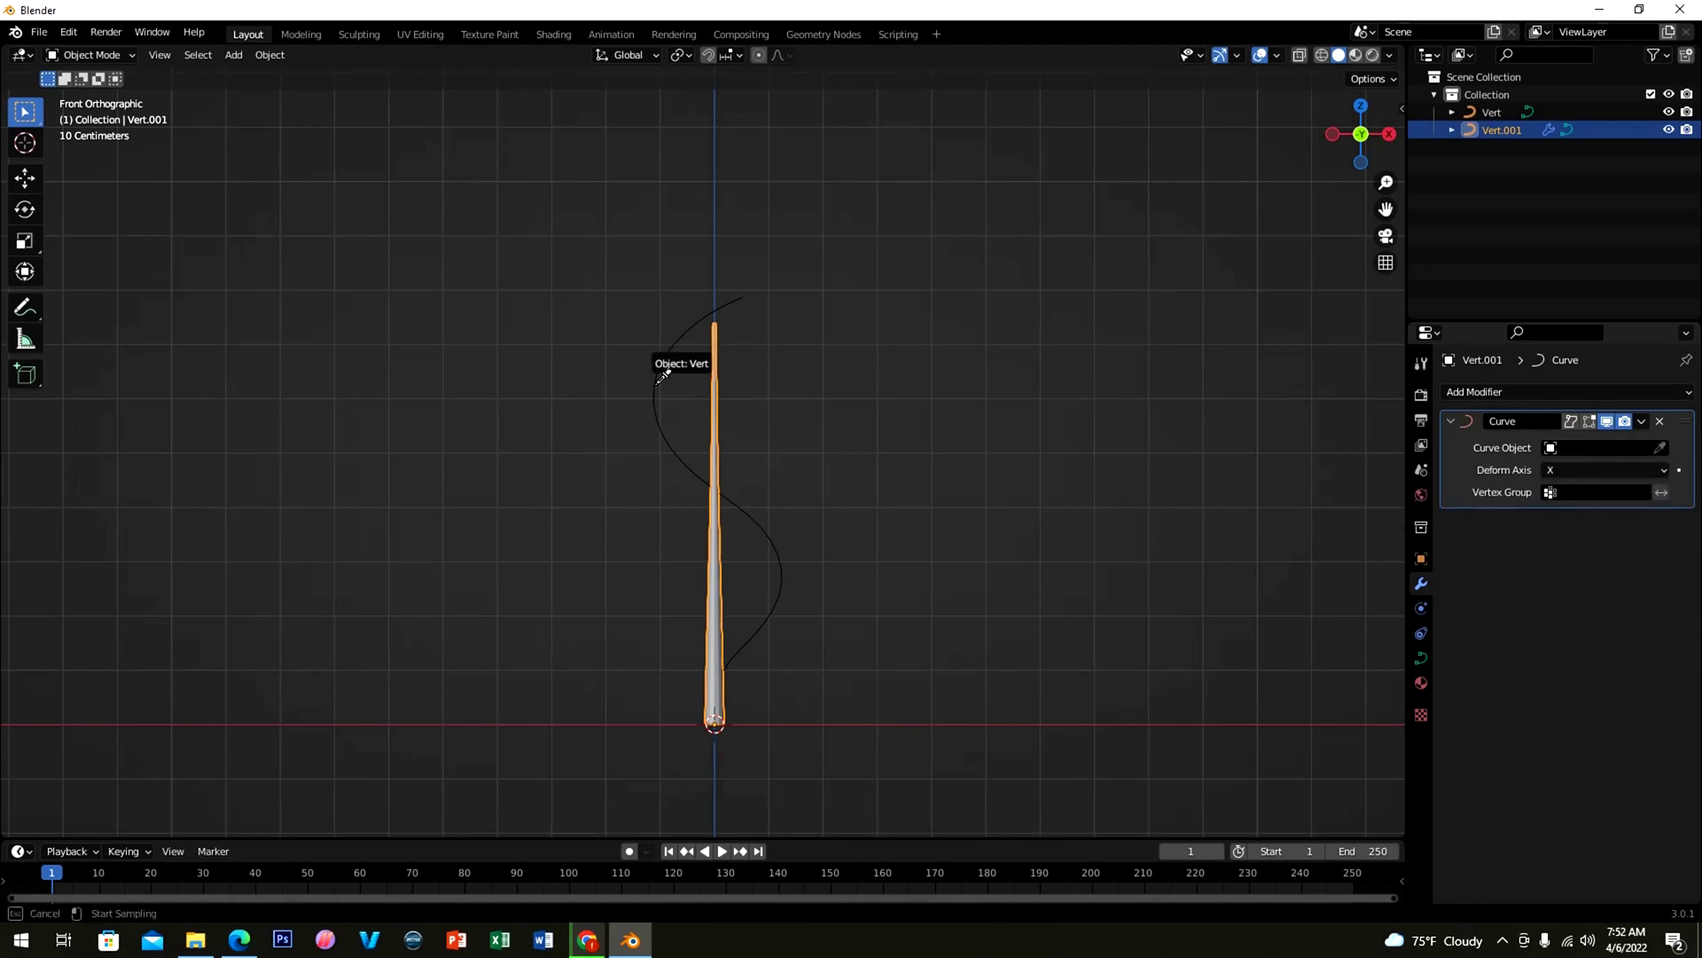
click(660, 377)
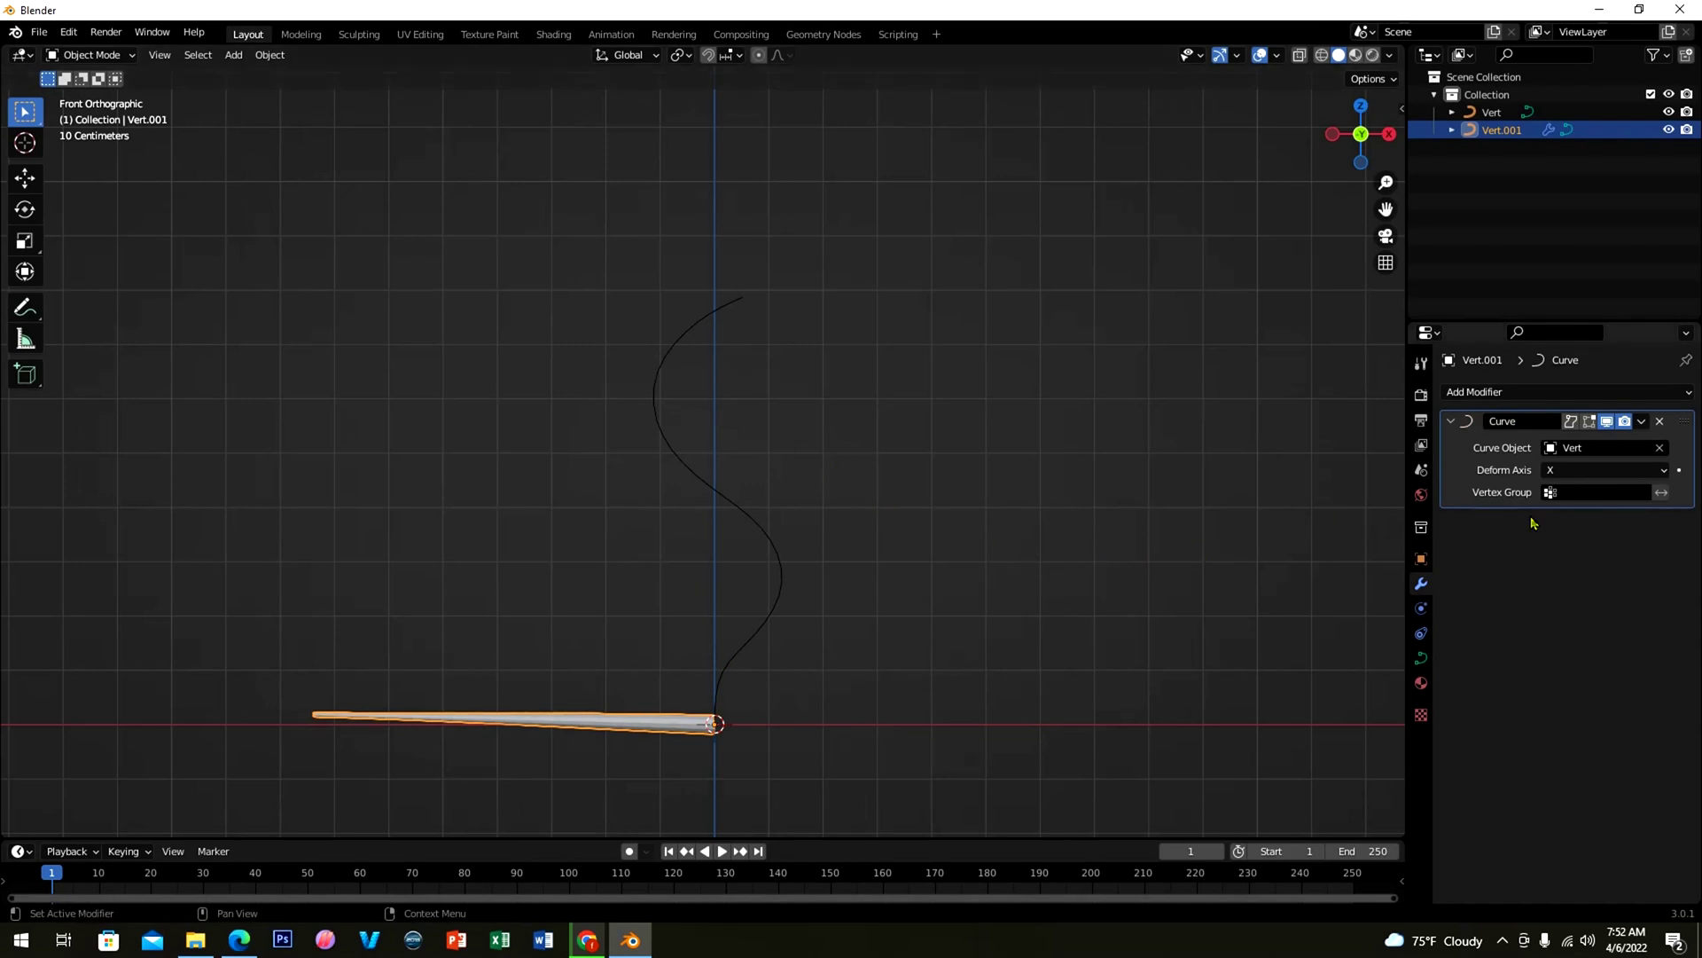
click(1608, 471)
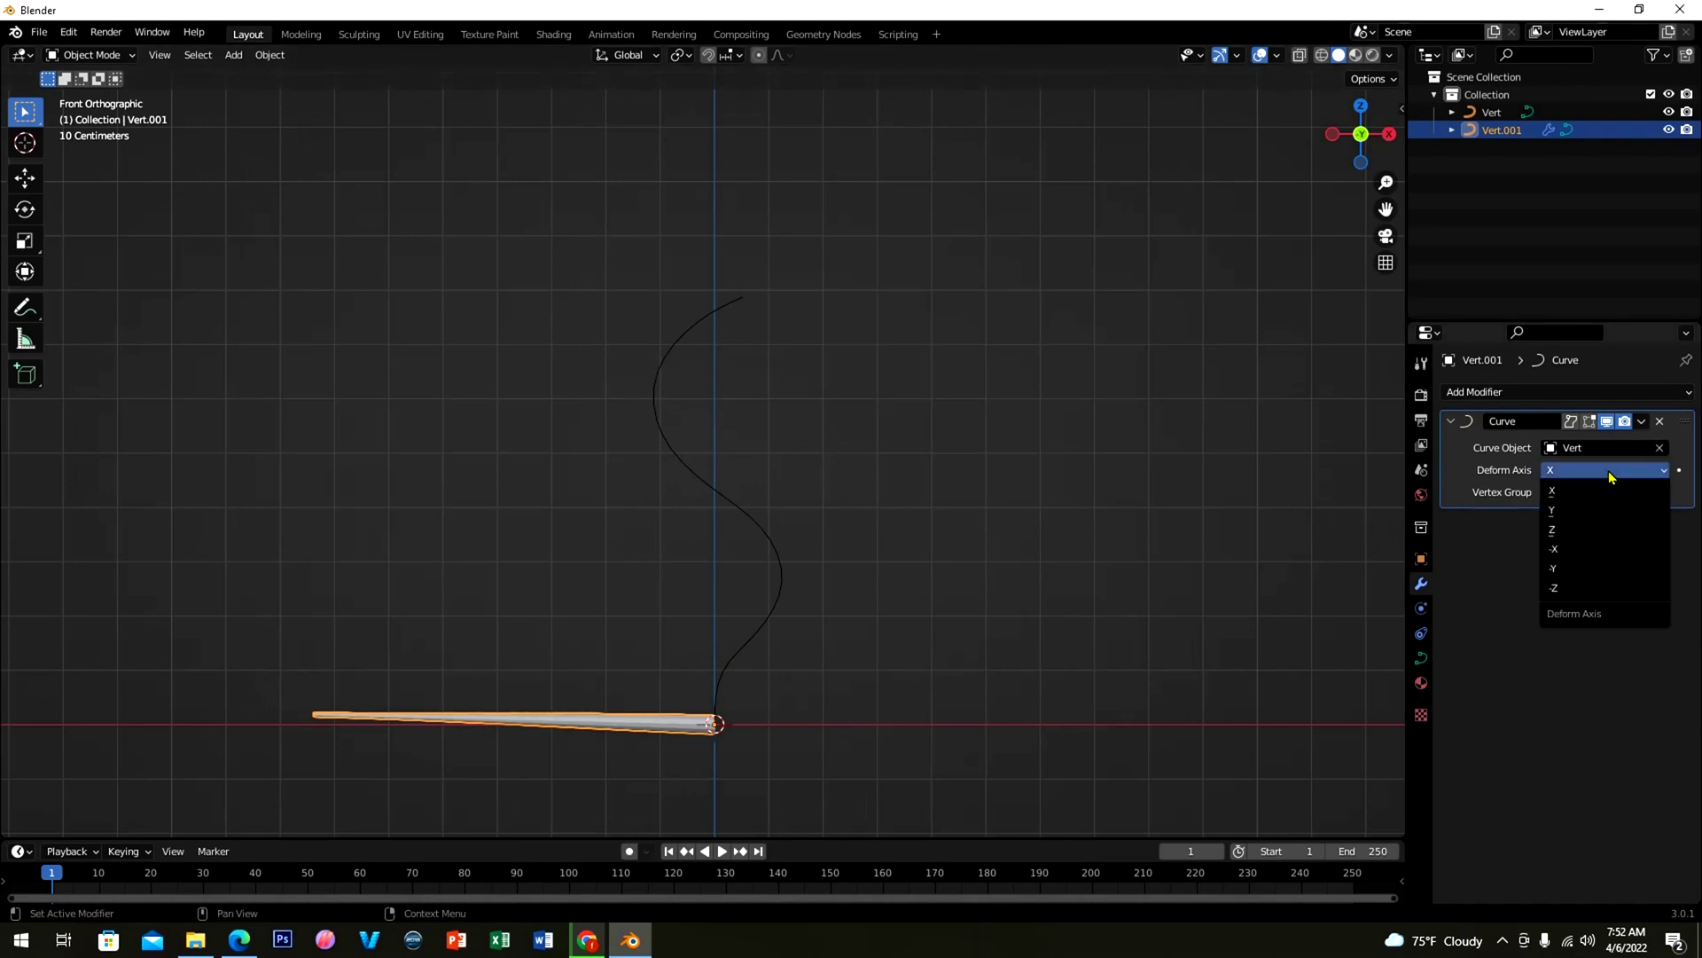
click(1580, 531)
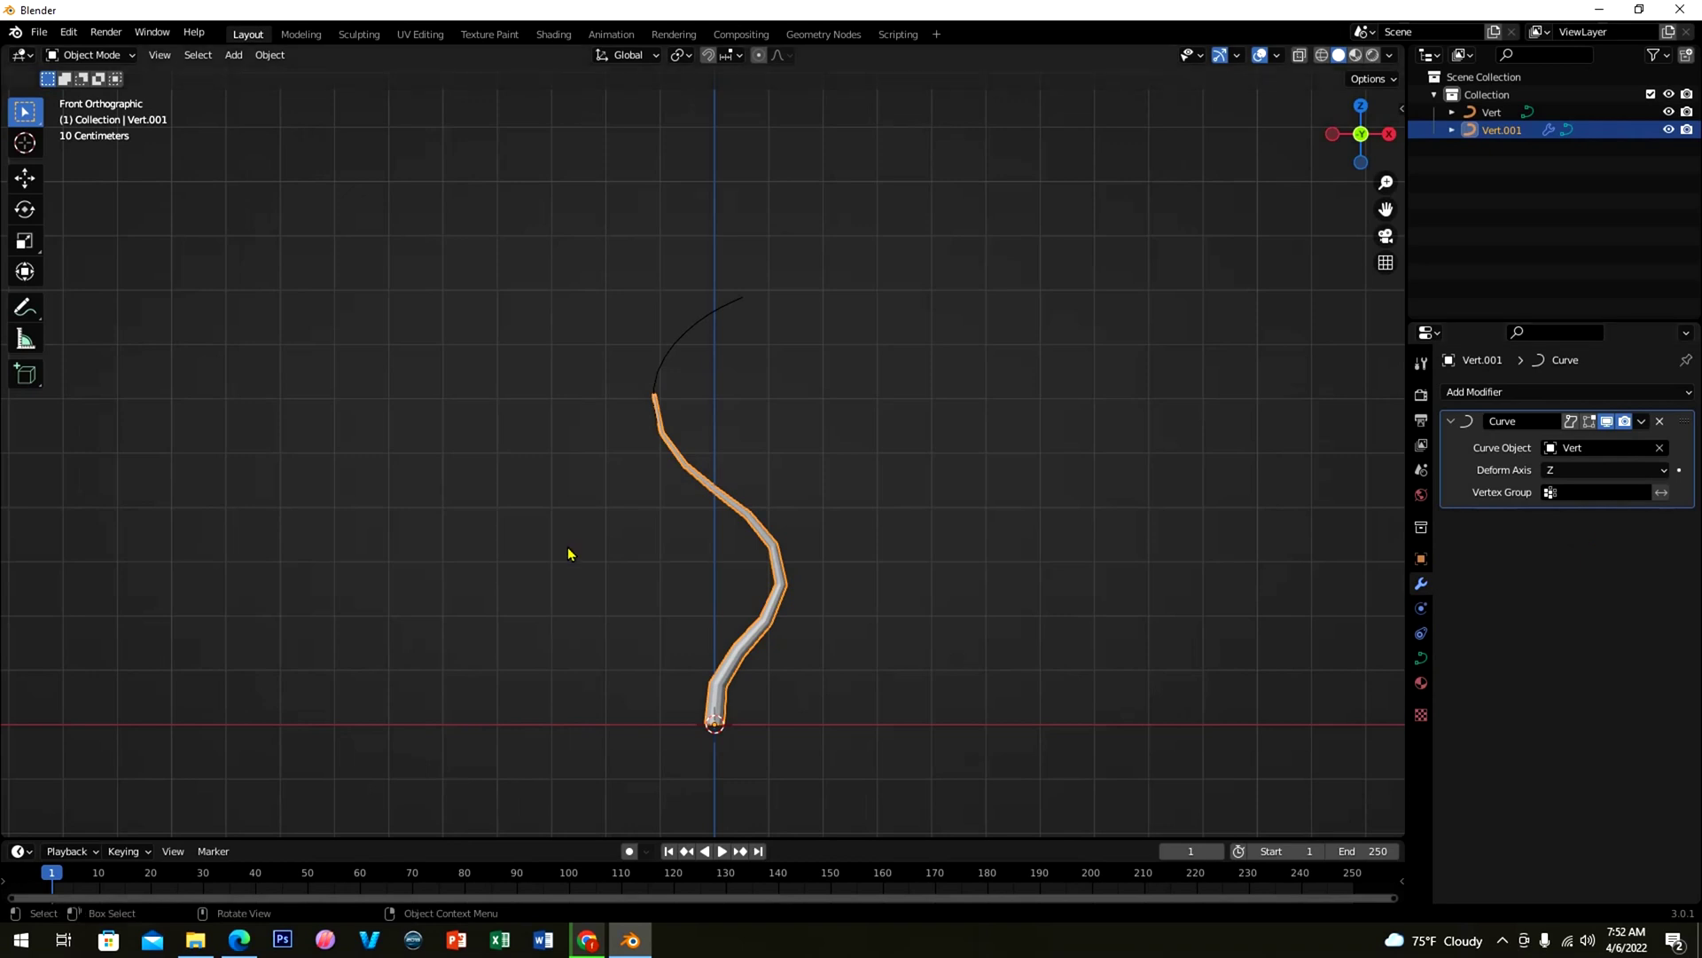
click(847, 597)
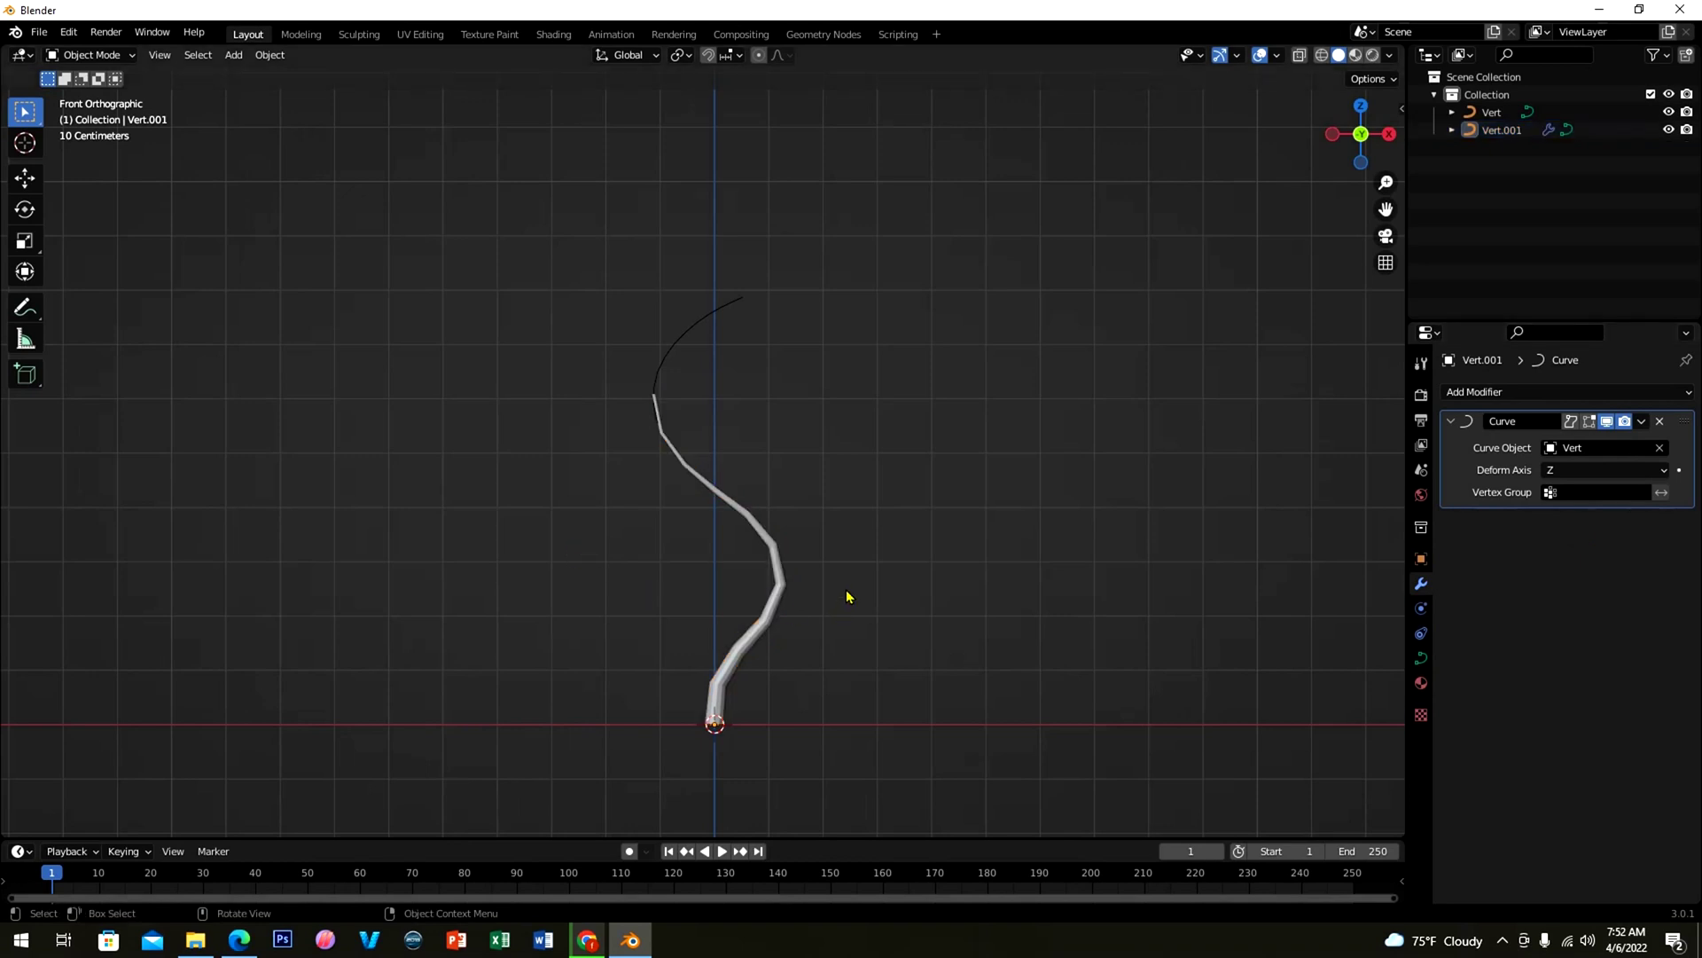
mouse_move(846, 597)
middle_down()
mouse_move(801, 619)
mouse_move(836, 608)
middle_up()
click(780, 588)
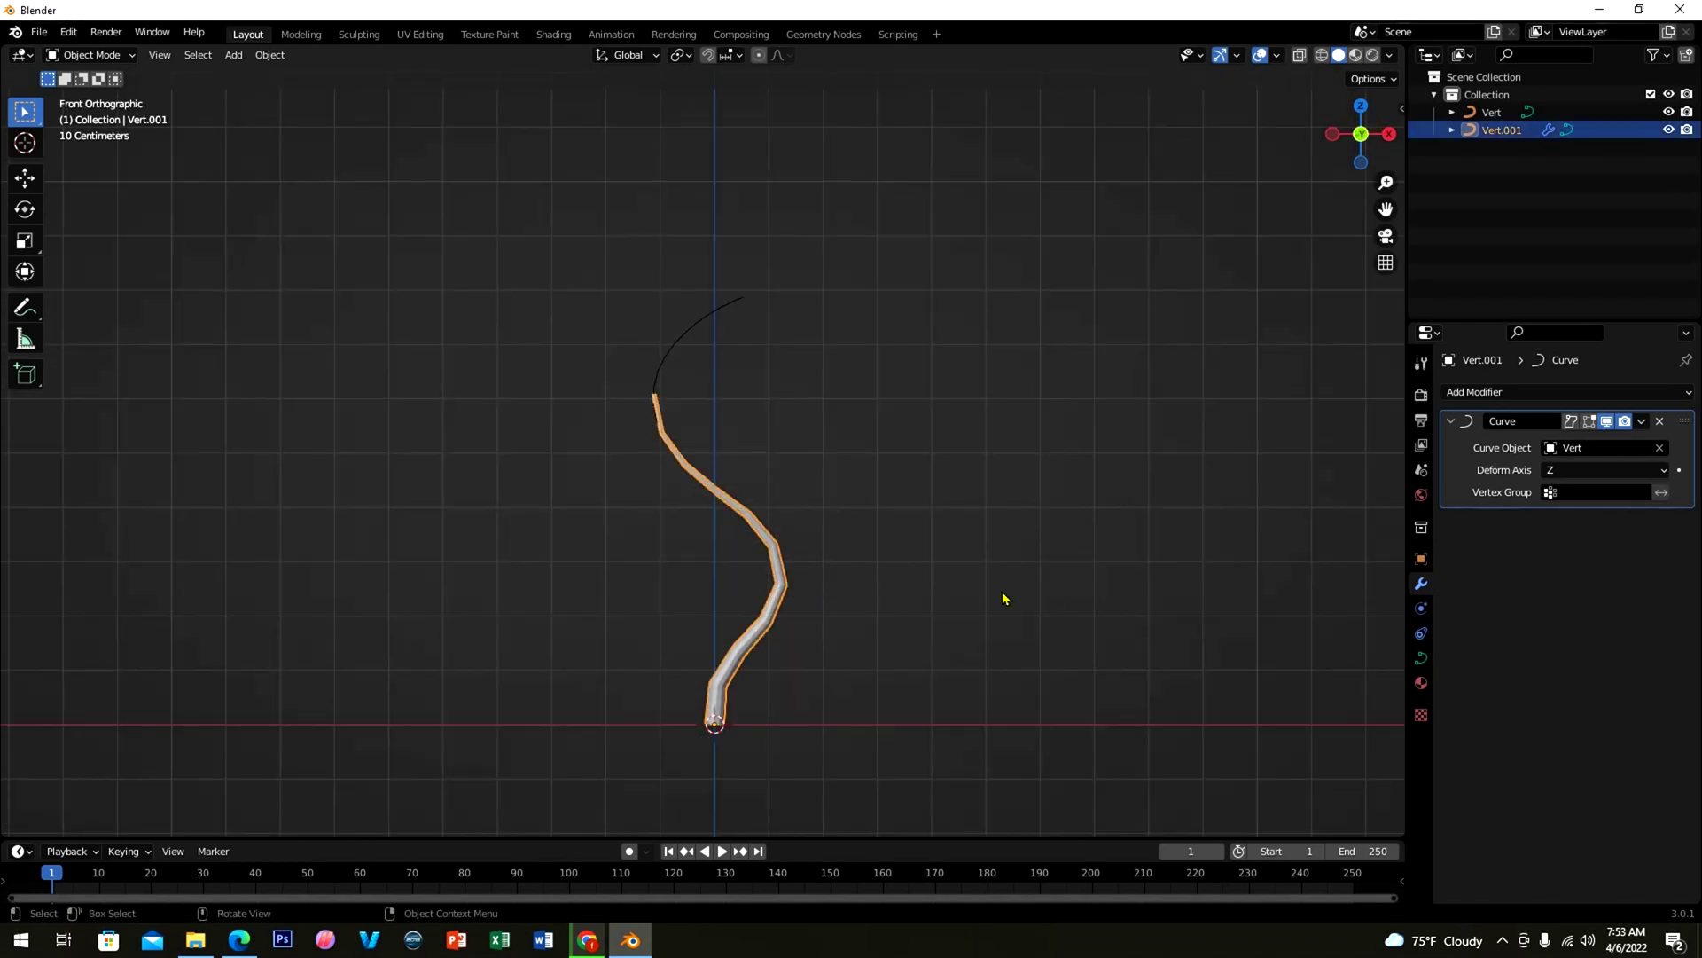
middle_drag(998, 596, 930, 603)
key(r)
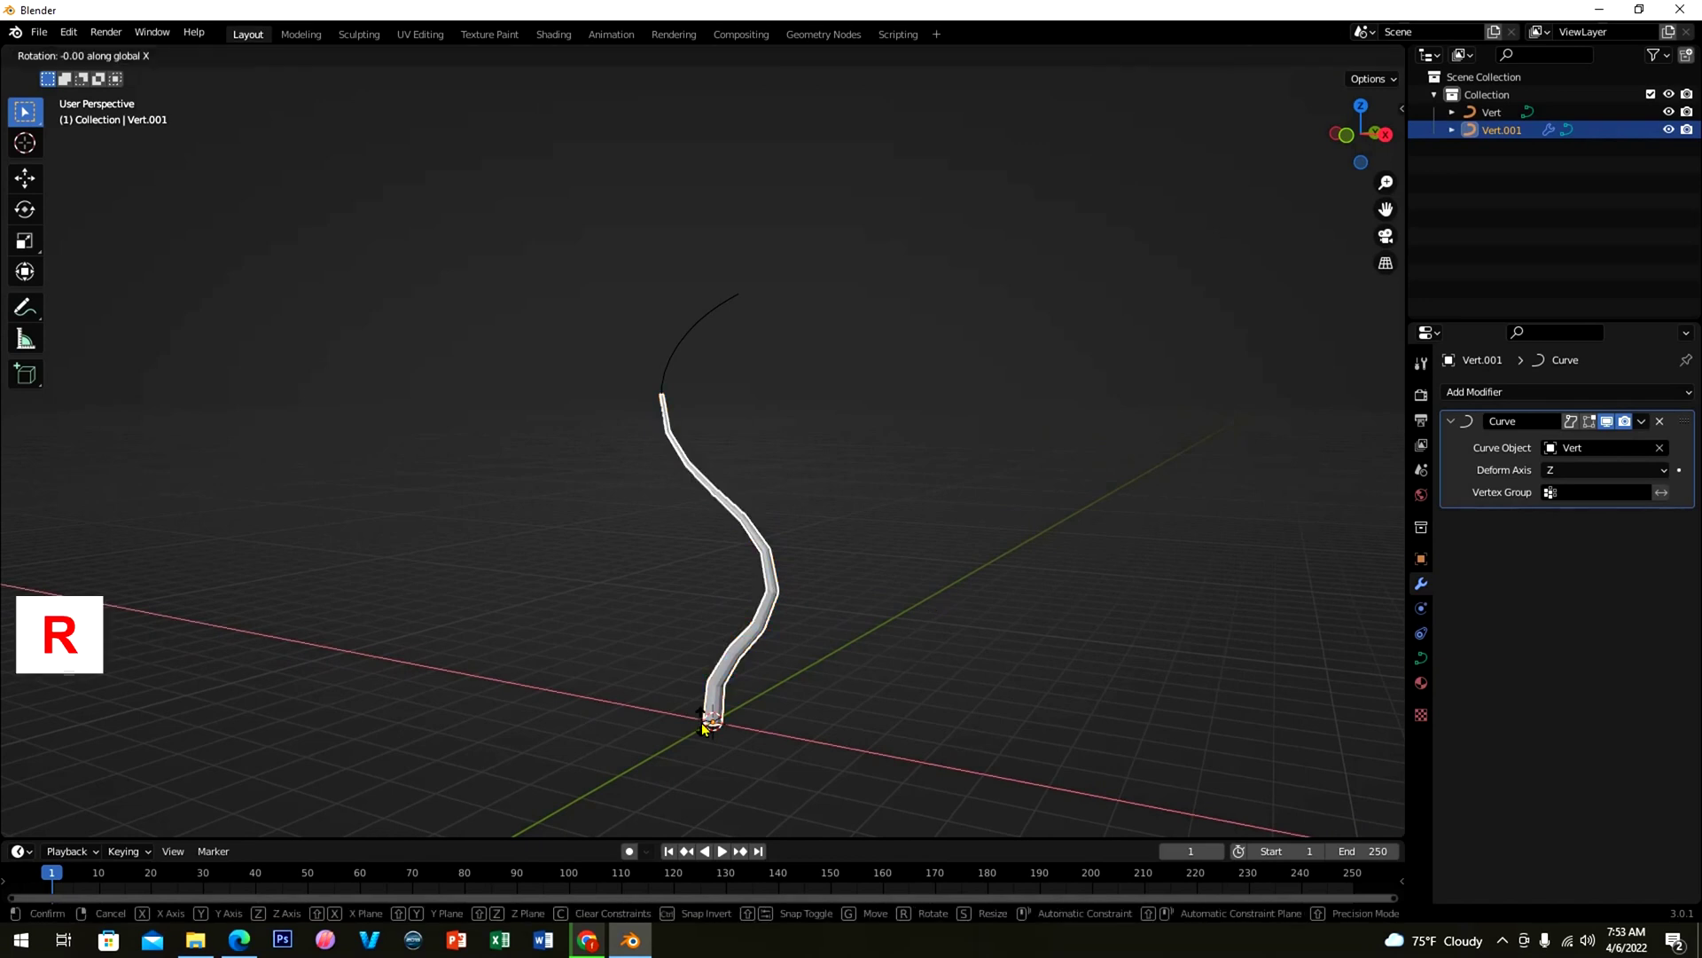
key(x)
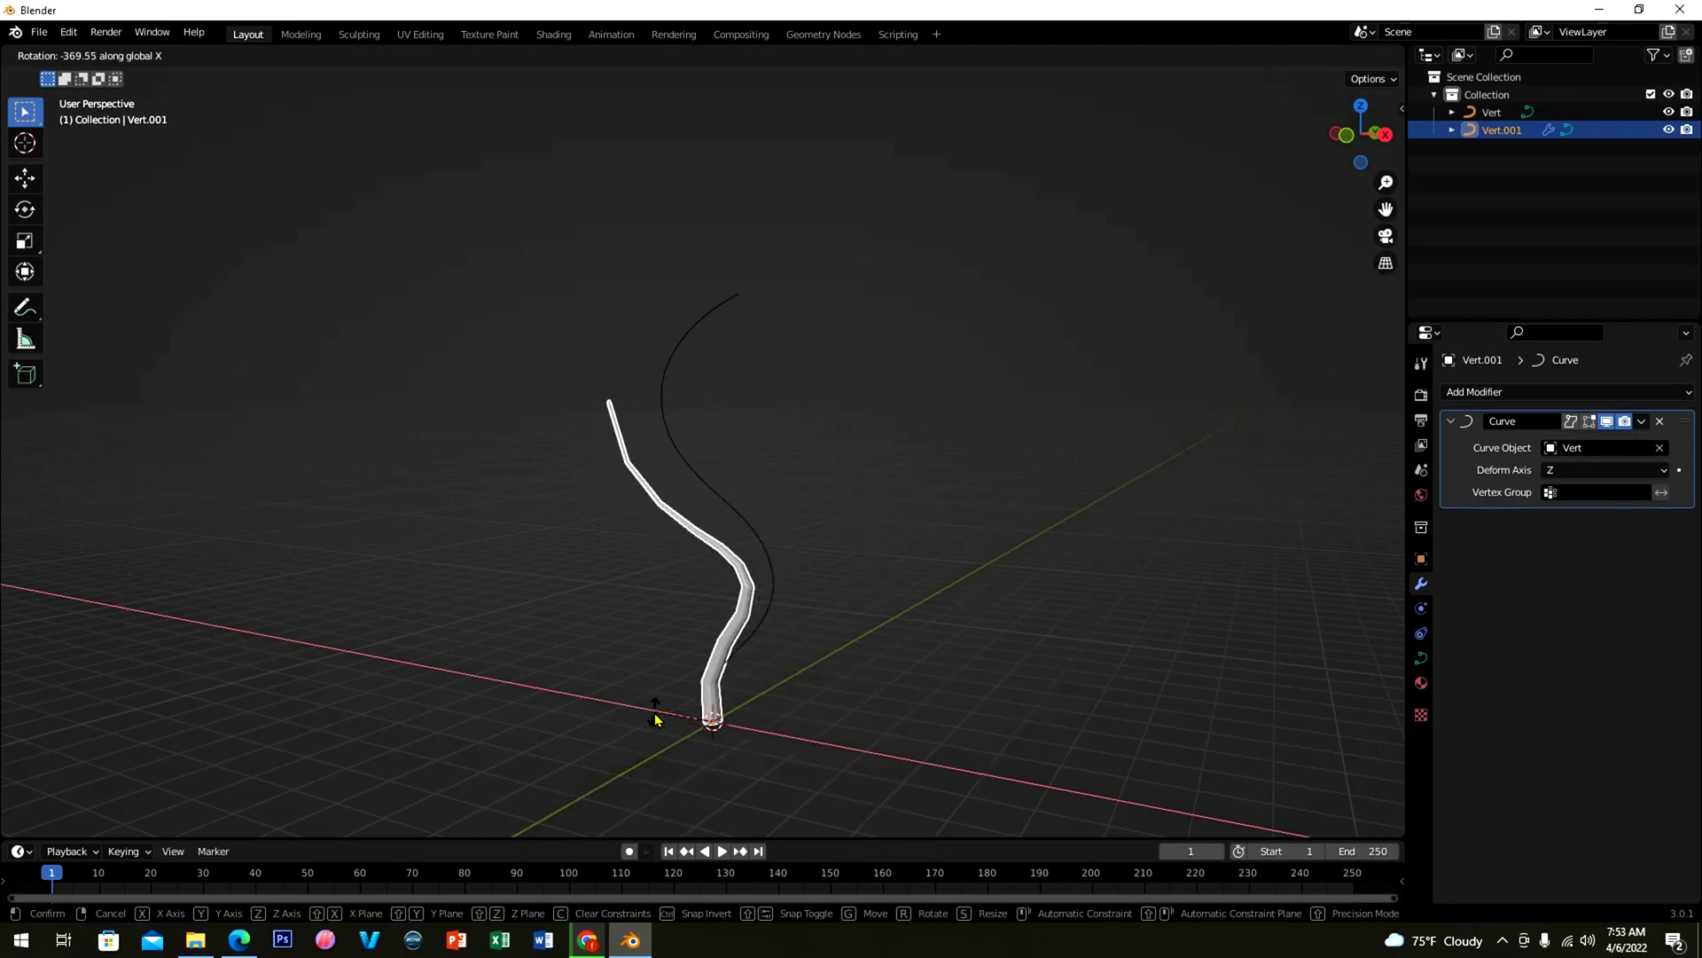
key(Escape)
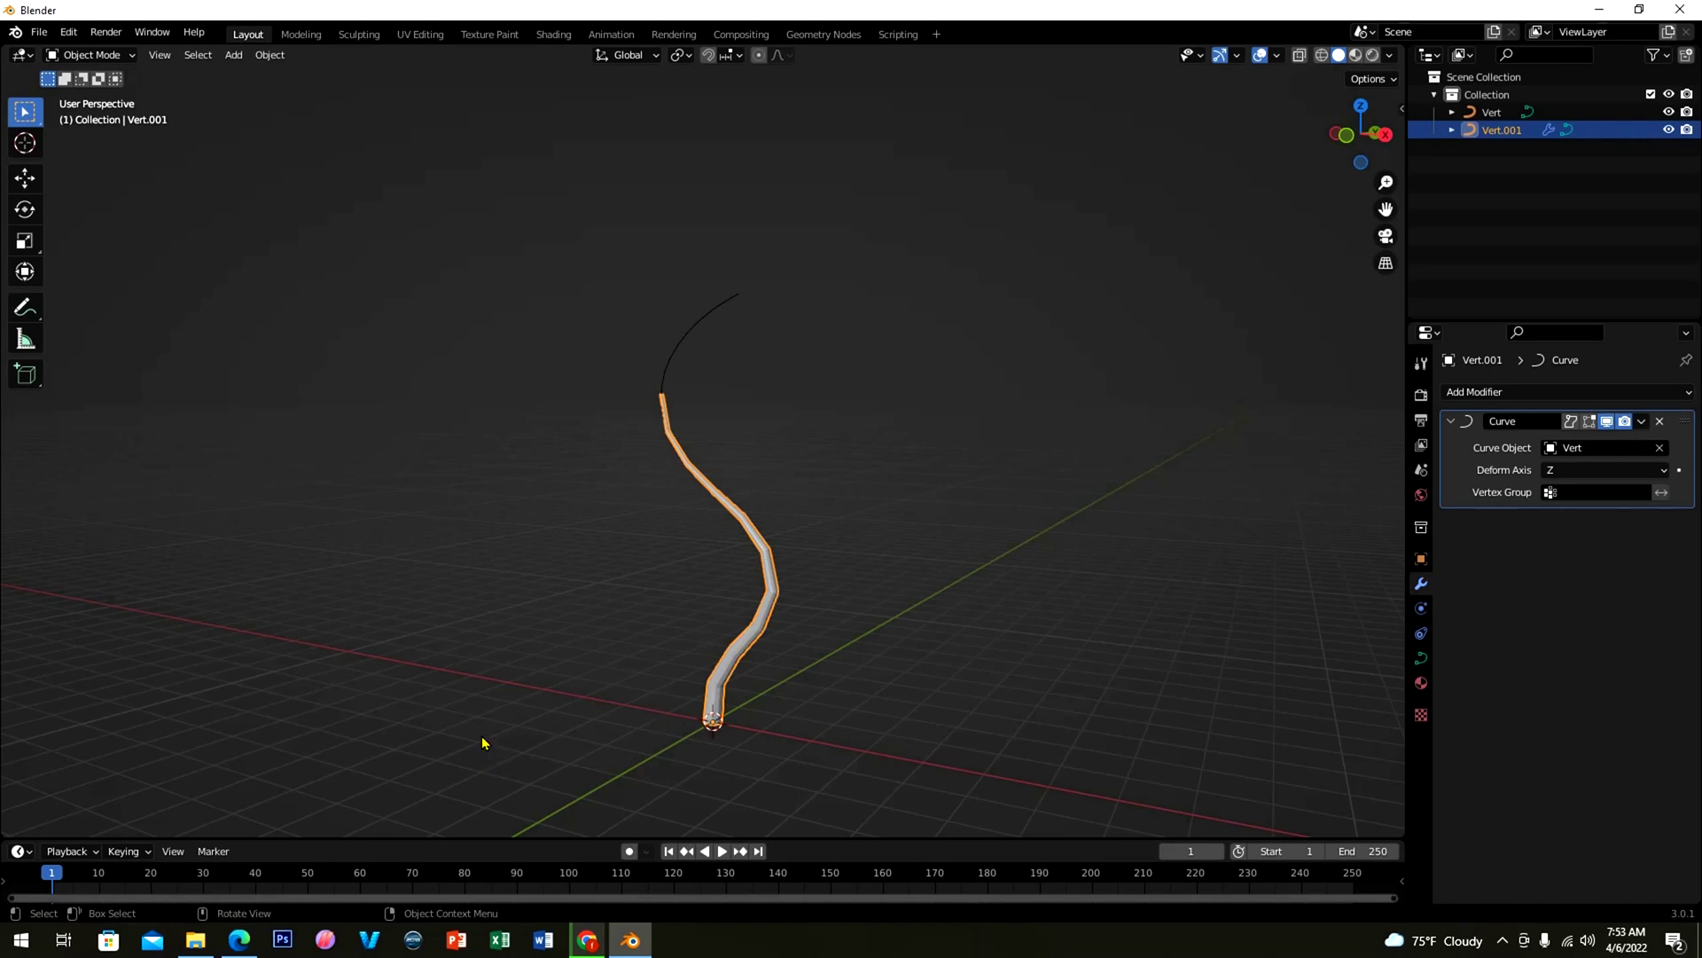
key(g)
key(z)
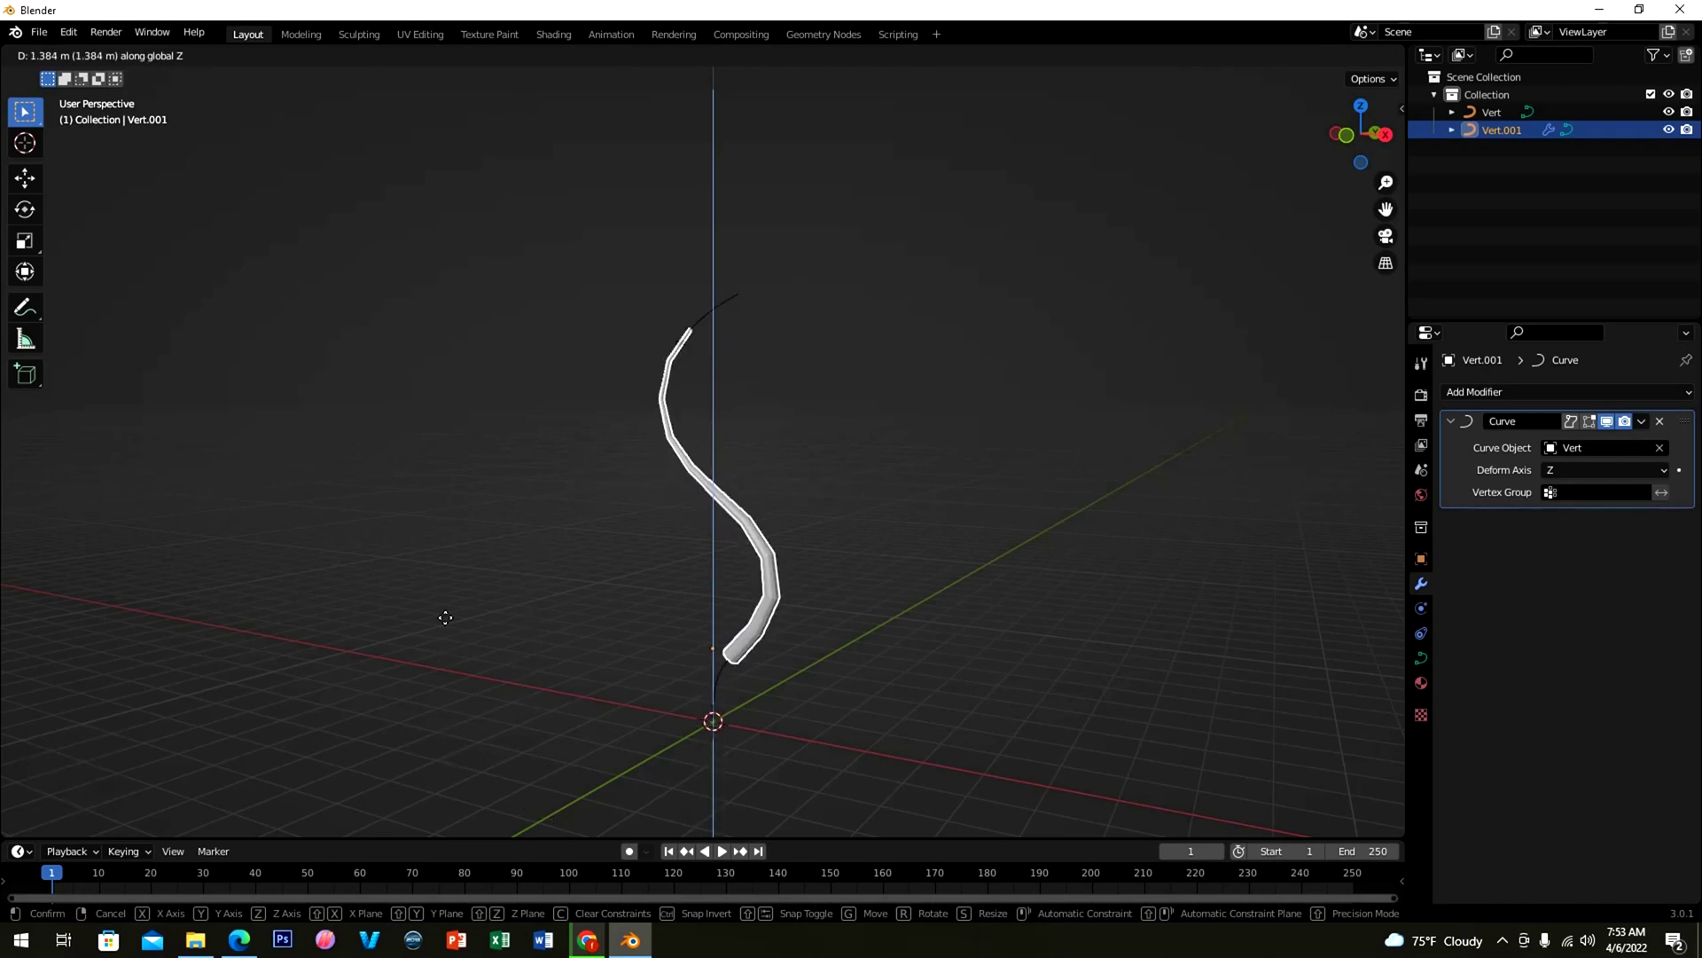
key(Escape)
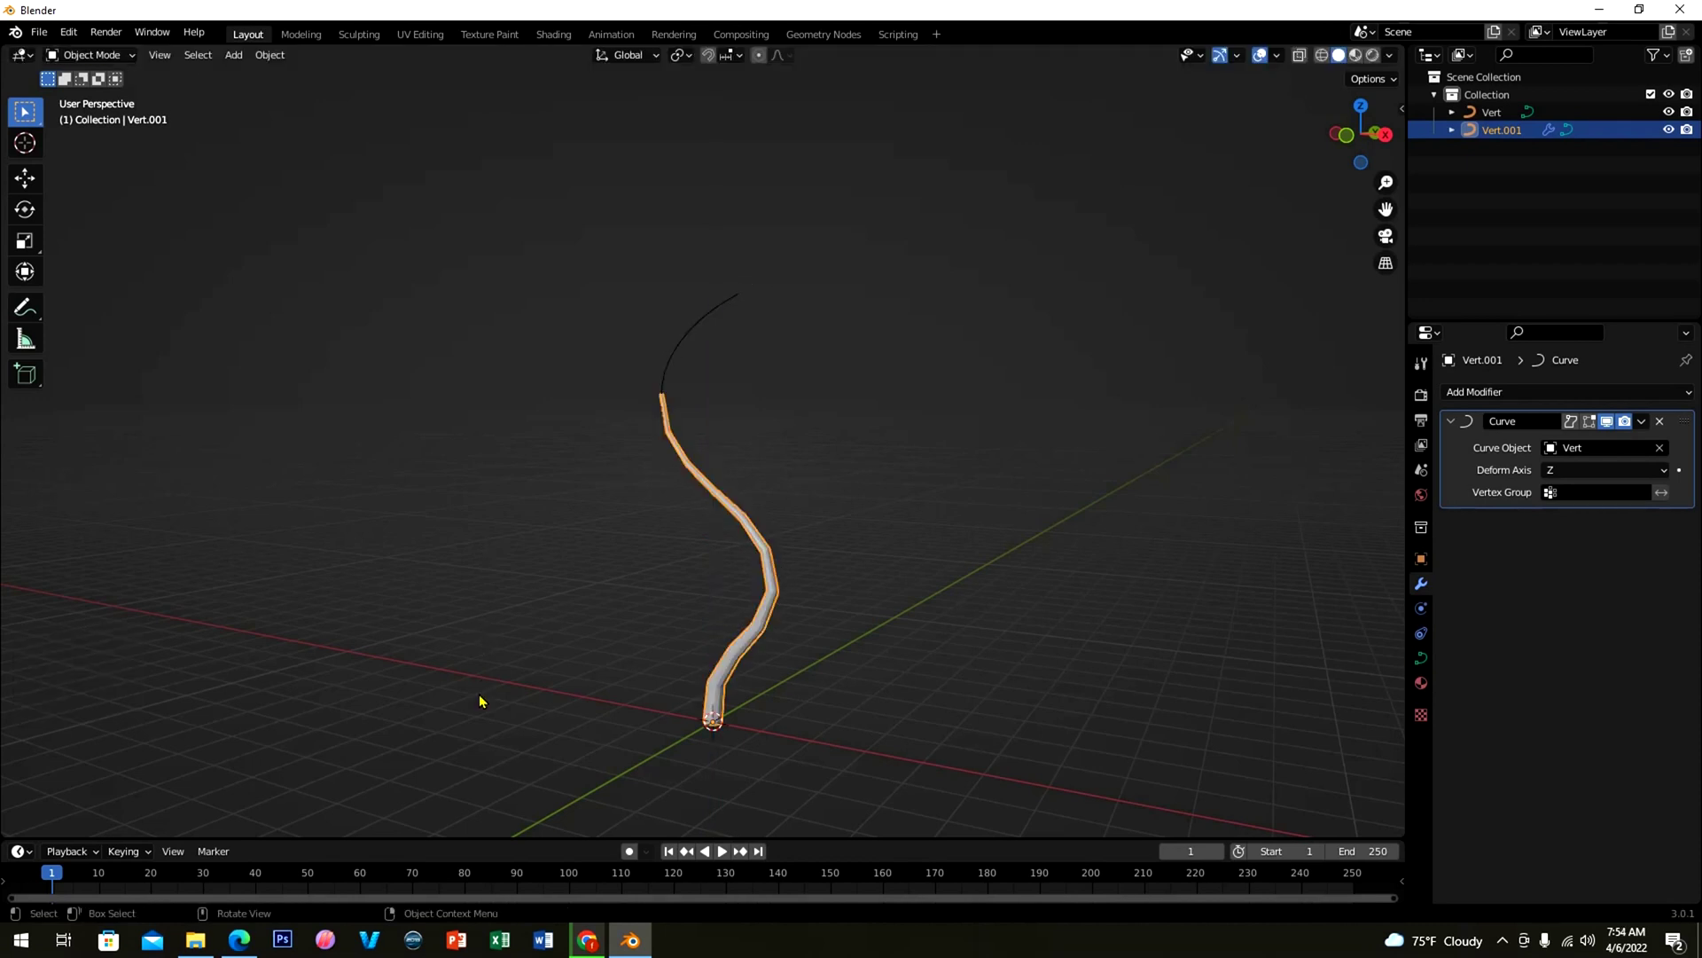
key(1)
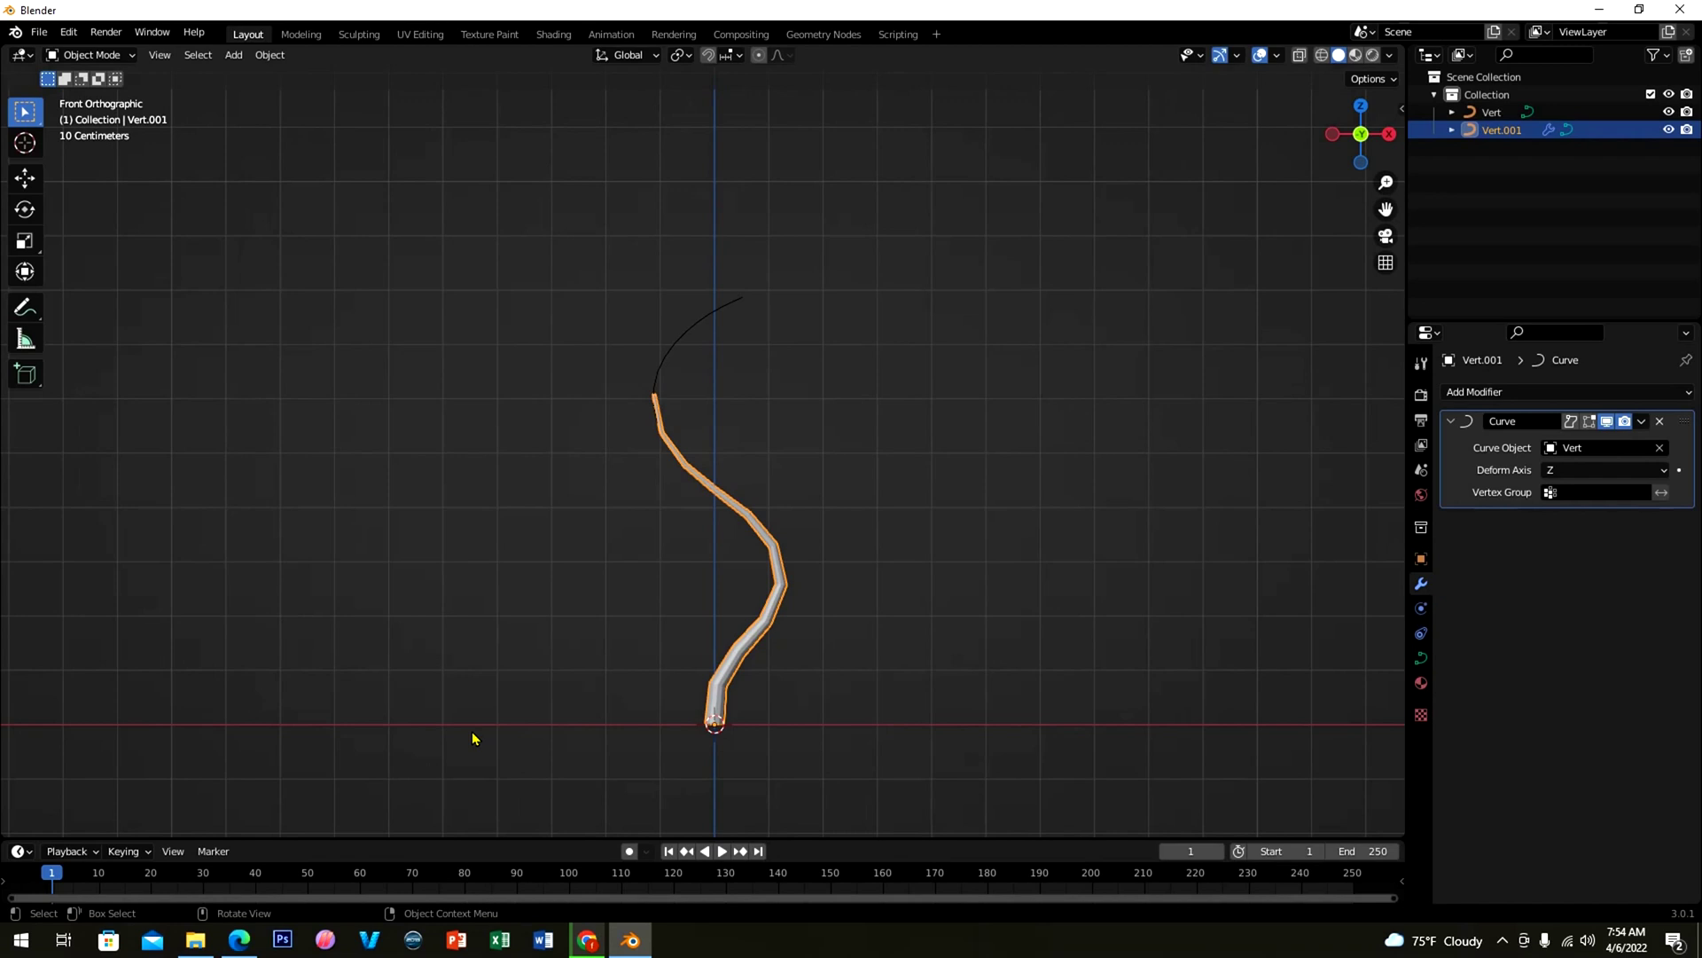
Step: Add a Single Vert mesh object and move it to the left of the tube
key(shift+a)
mouse_move(475, 736)
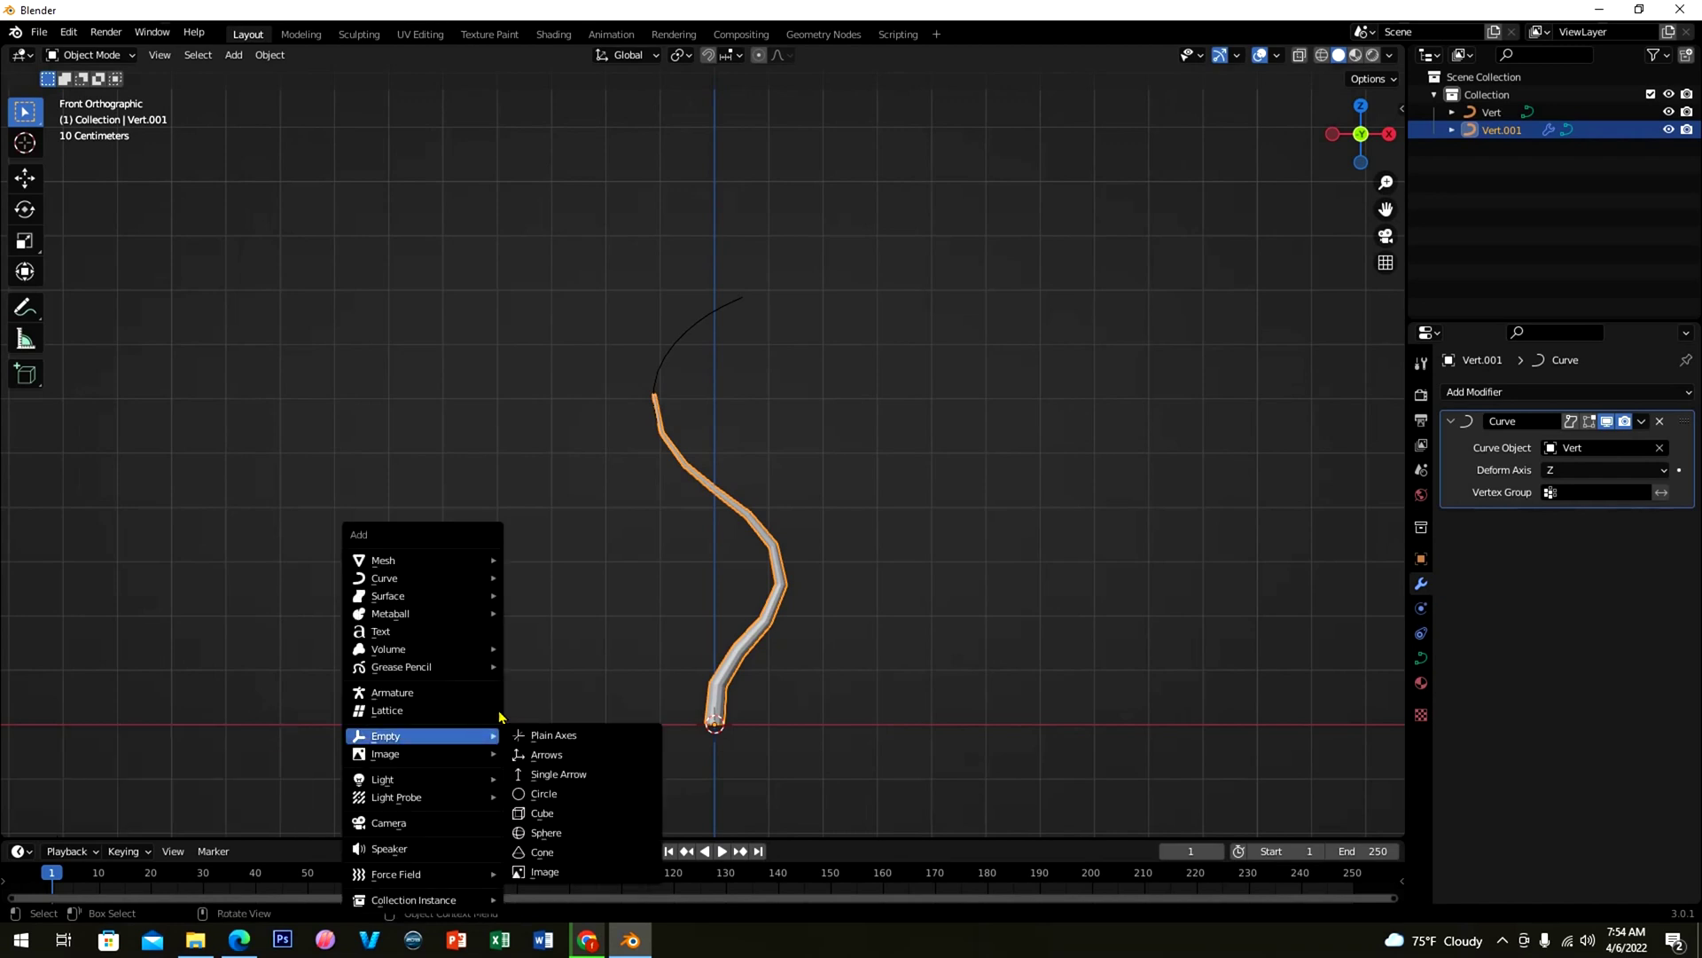
mouse_move(445, 564)
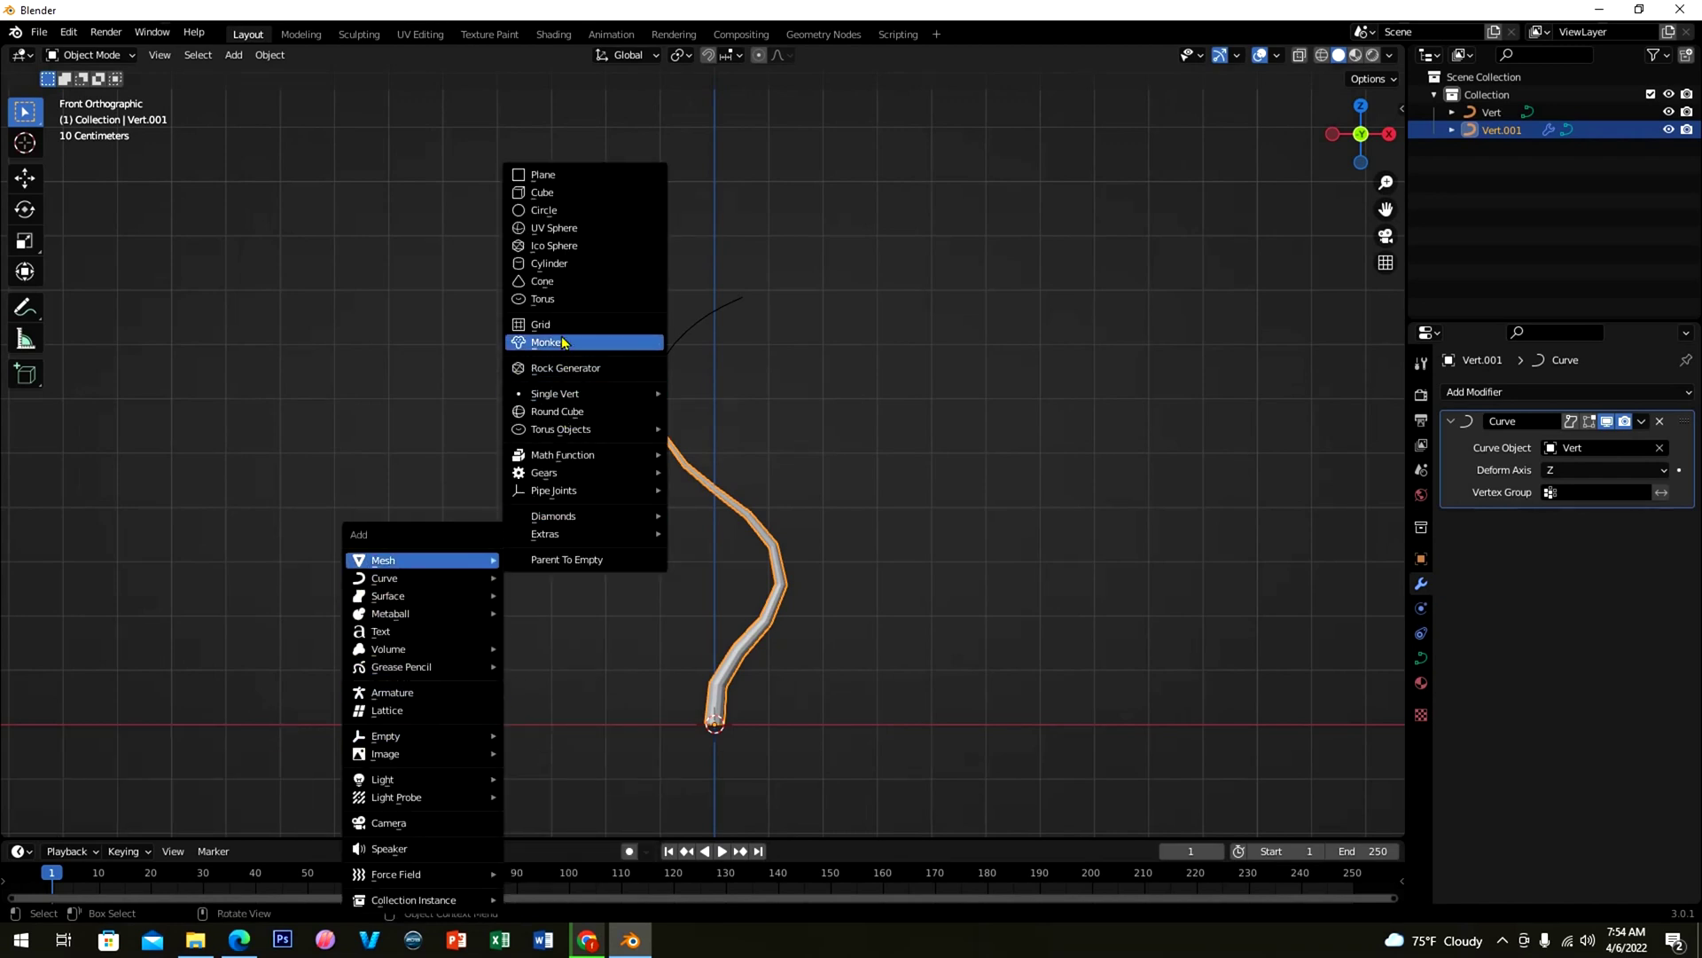
mouse_move(570, 394)
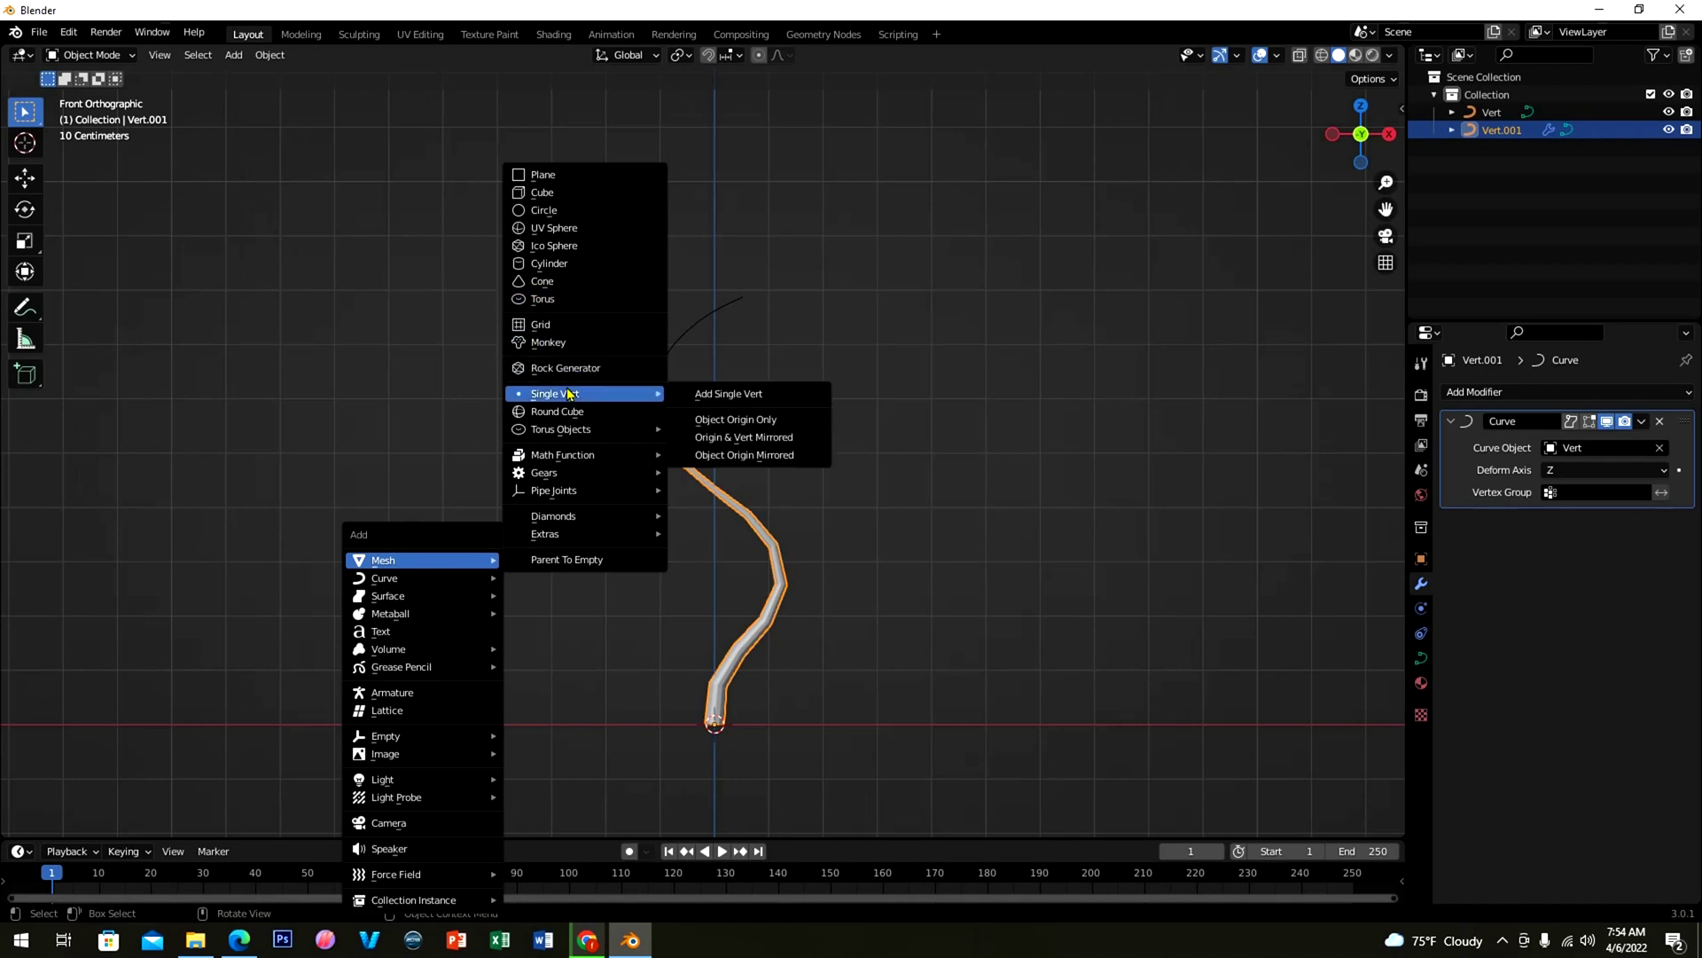
click(732, 402)
key(g)
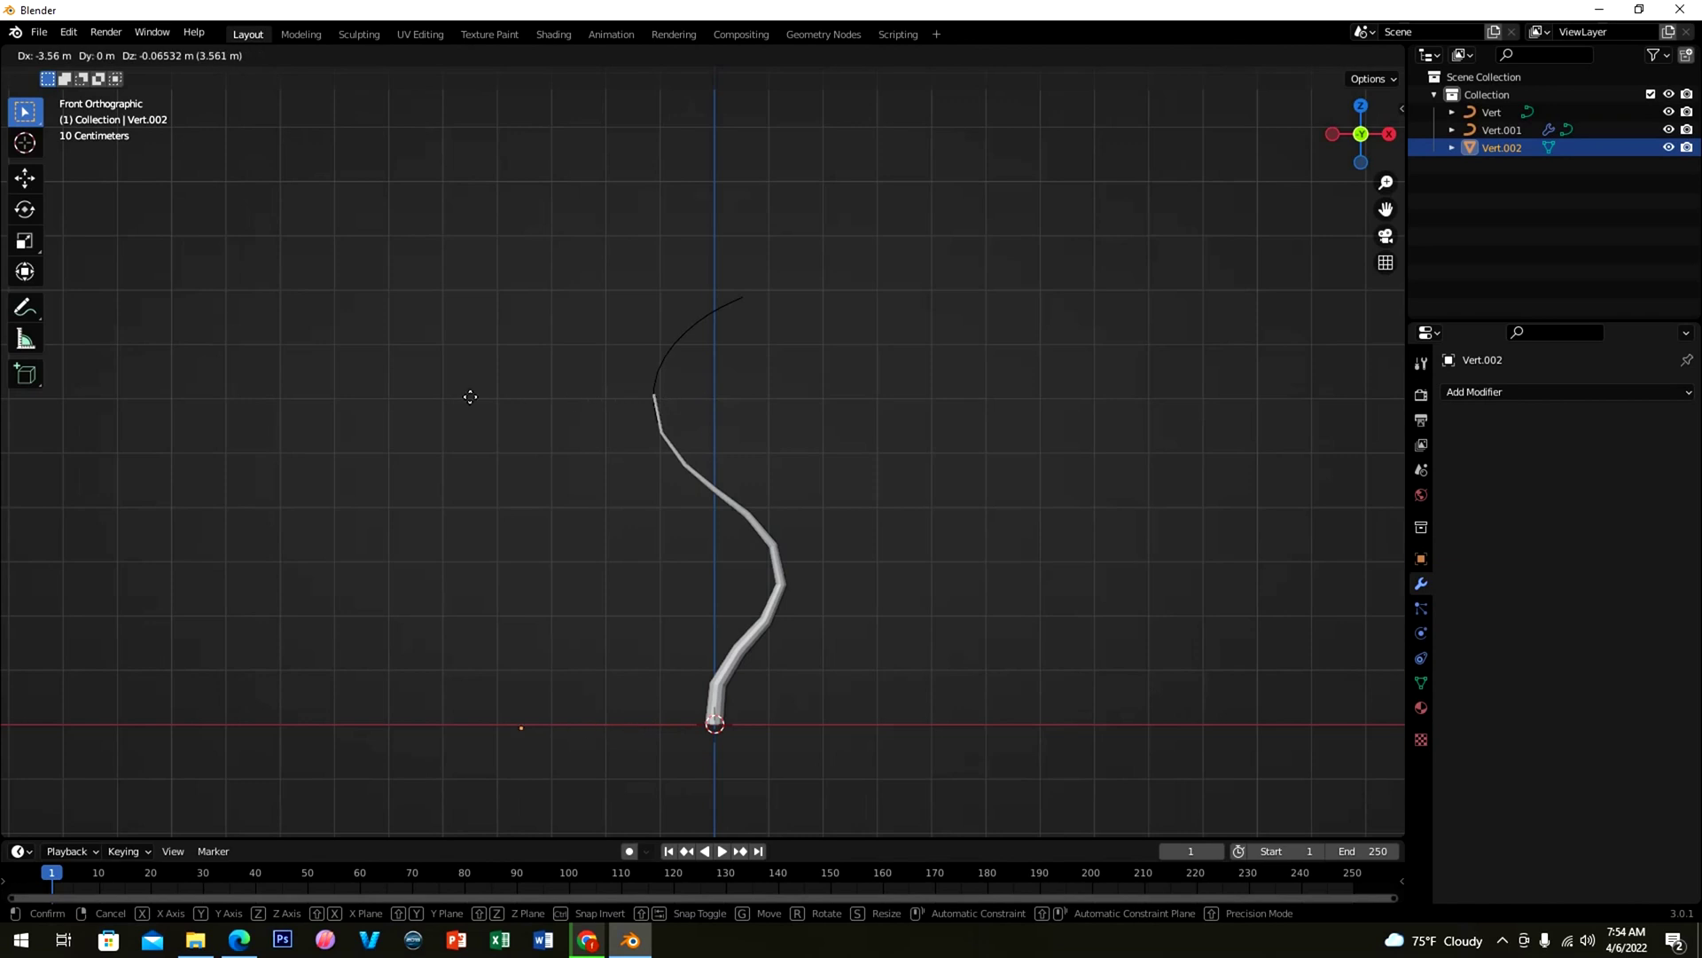
click(334, 511)
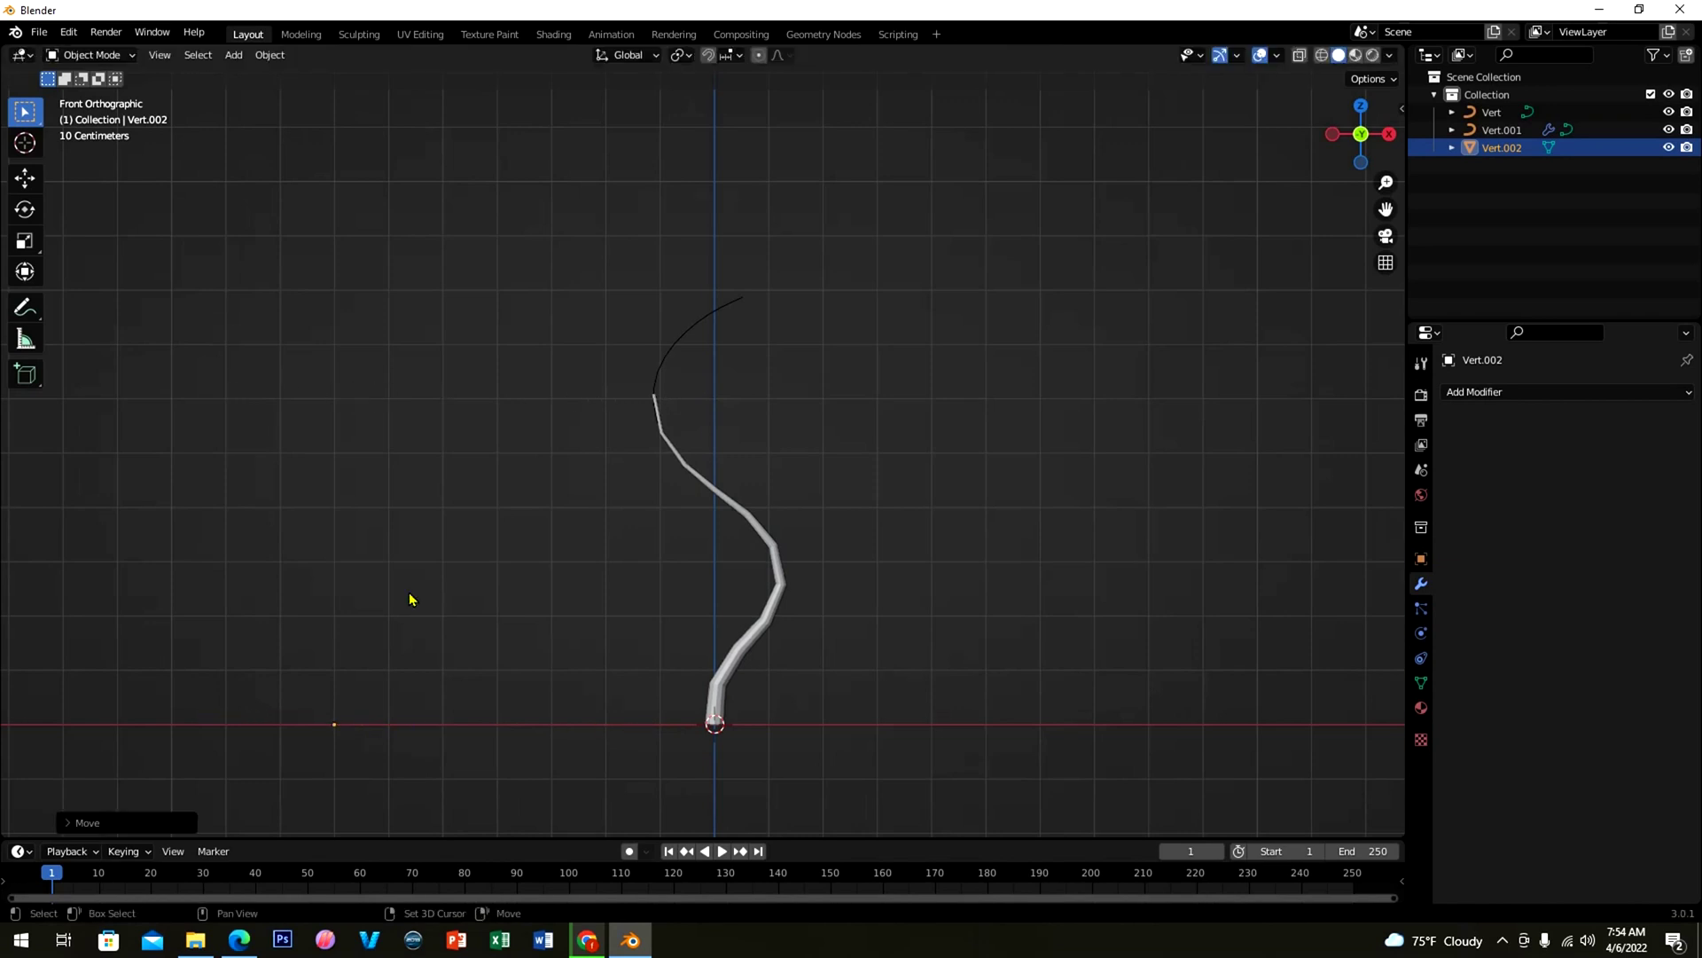
Step: In Edit Mode, extrude the vertex straight up along global Z
shift+middle_drag(418, 616, 786, 592)
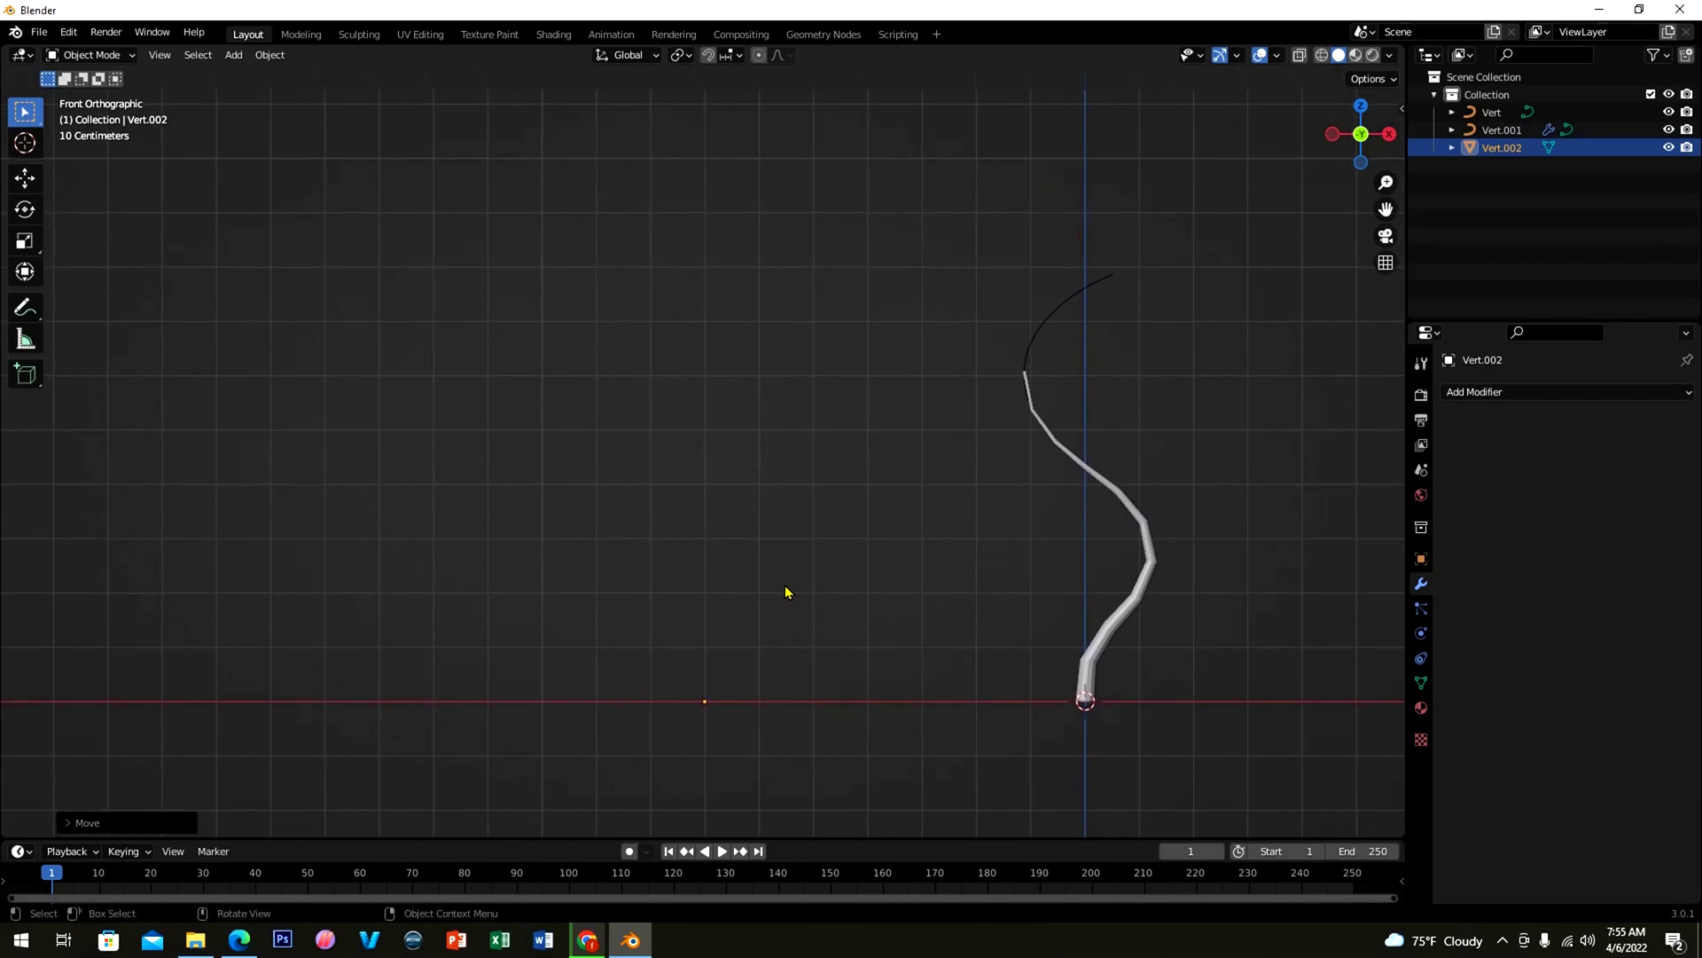
scroll(745, 620, up, 2)
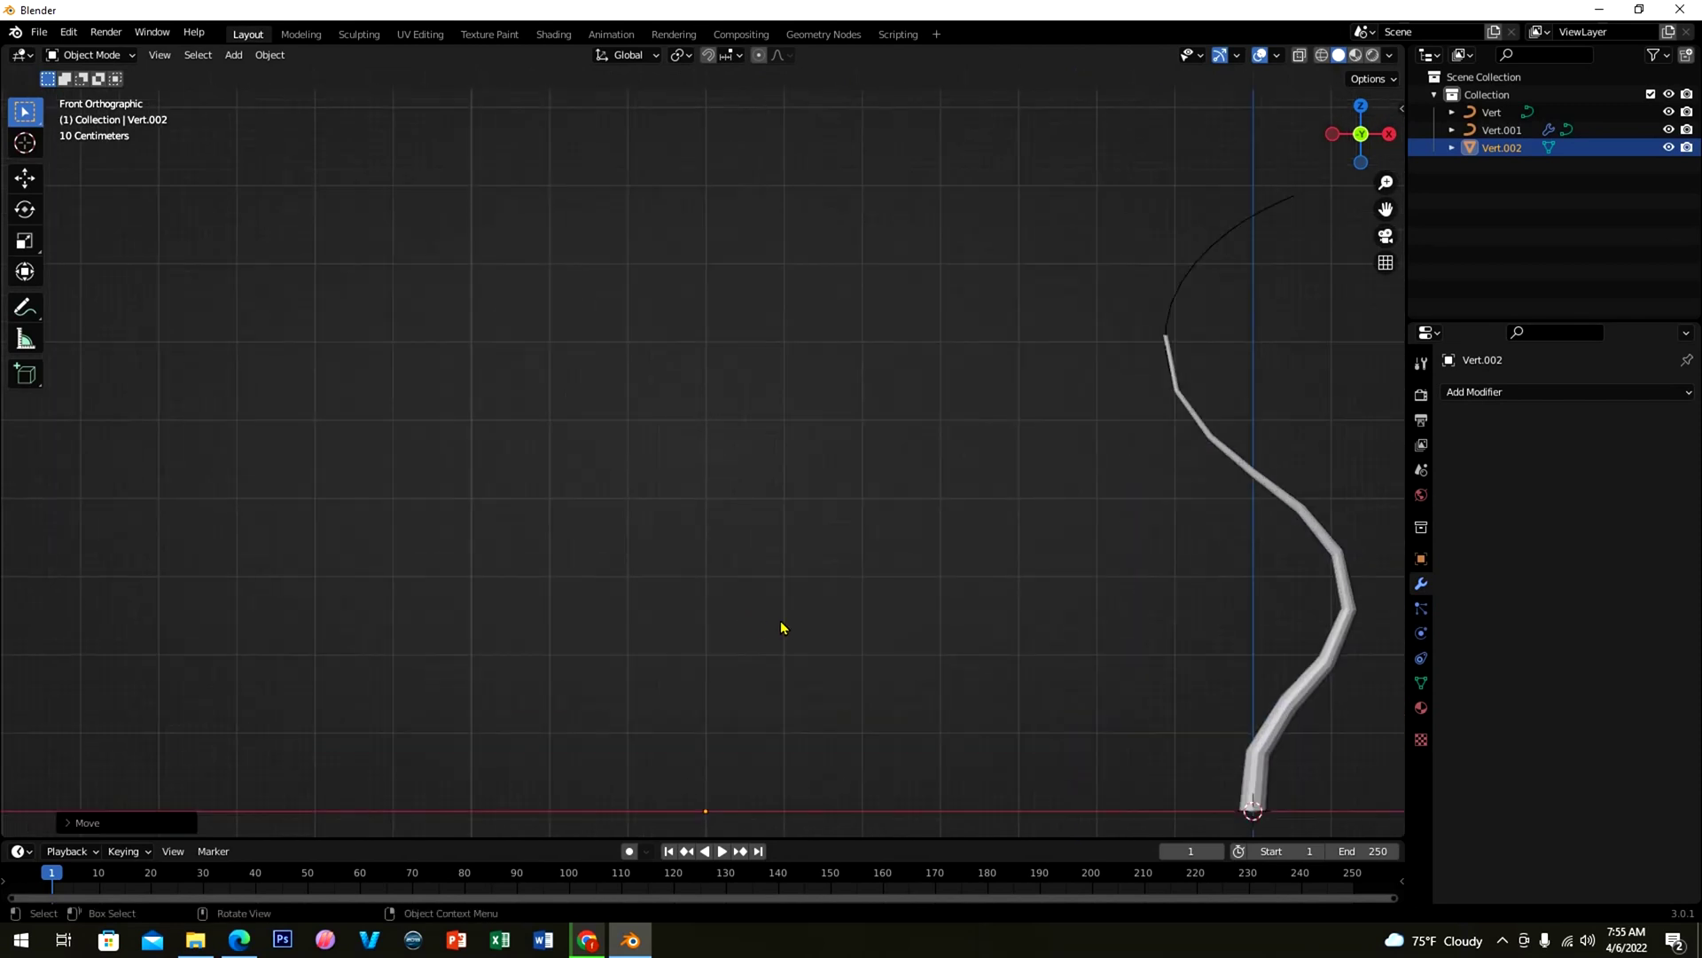
shift+middle_drag(783, 616, 749, 597)
key(Tab)
key(z)
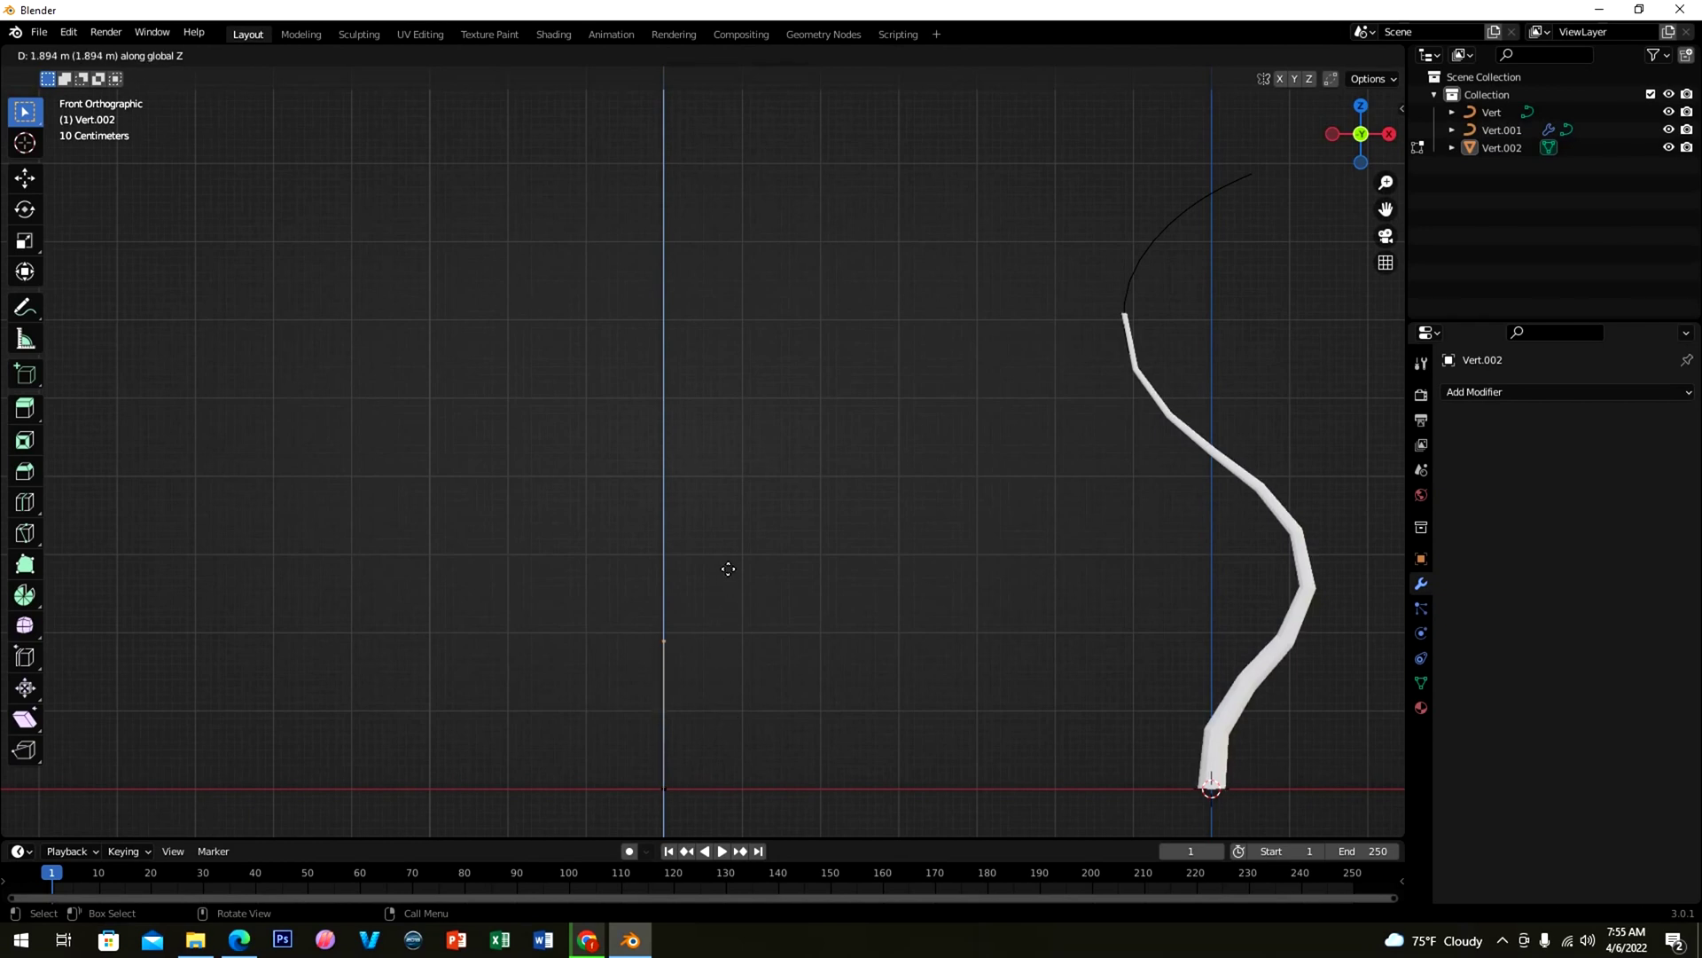
Step: Confirm the 1.894 m upward extrusion and subdivide the edge with loop cuts
click(726, 564)
key(ctrl+r)
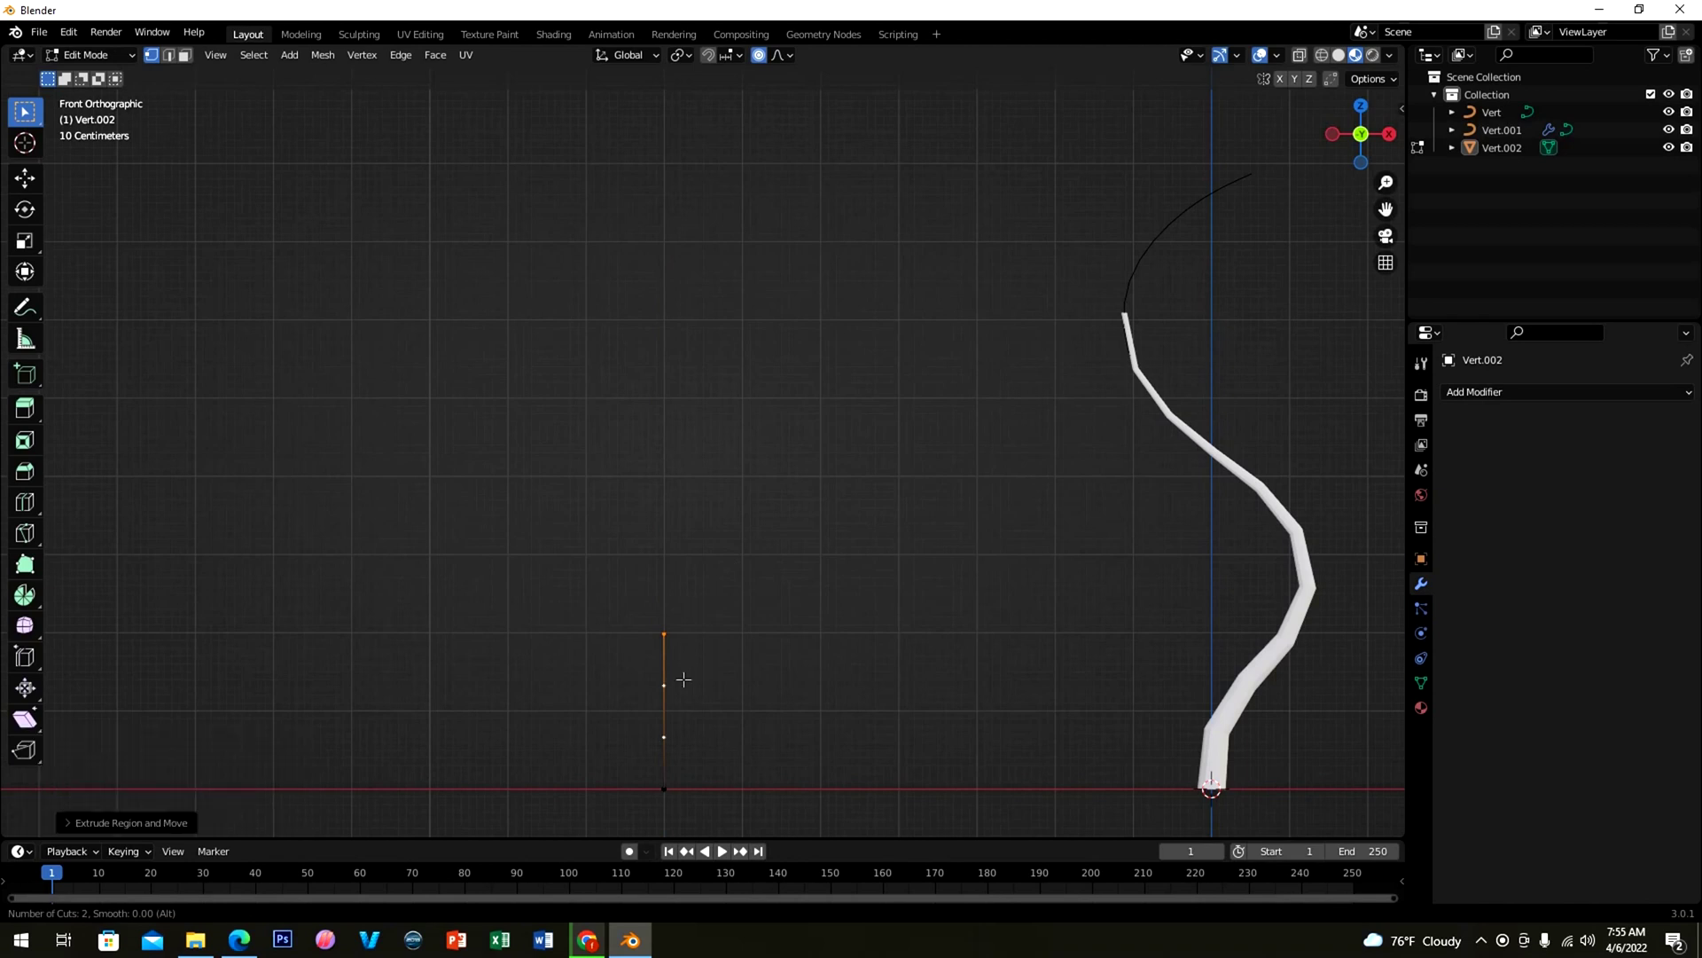
scroll(683, 679, up, 1)
Step: Convert Vert.002 into a curve and display its Object Data curve settings
key(Tab)
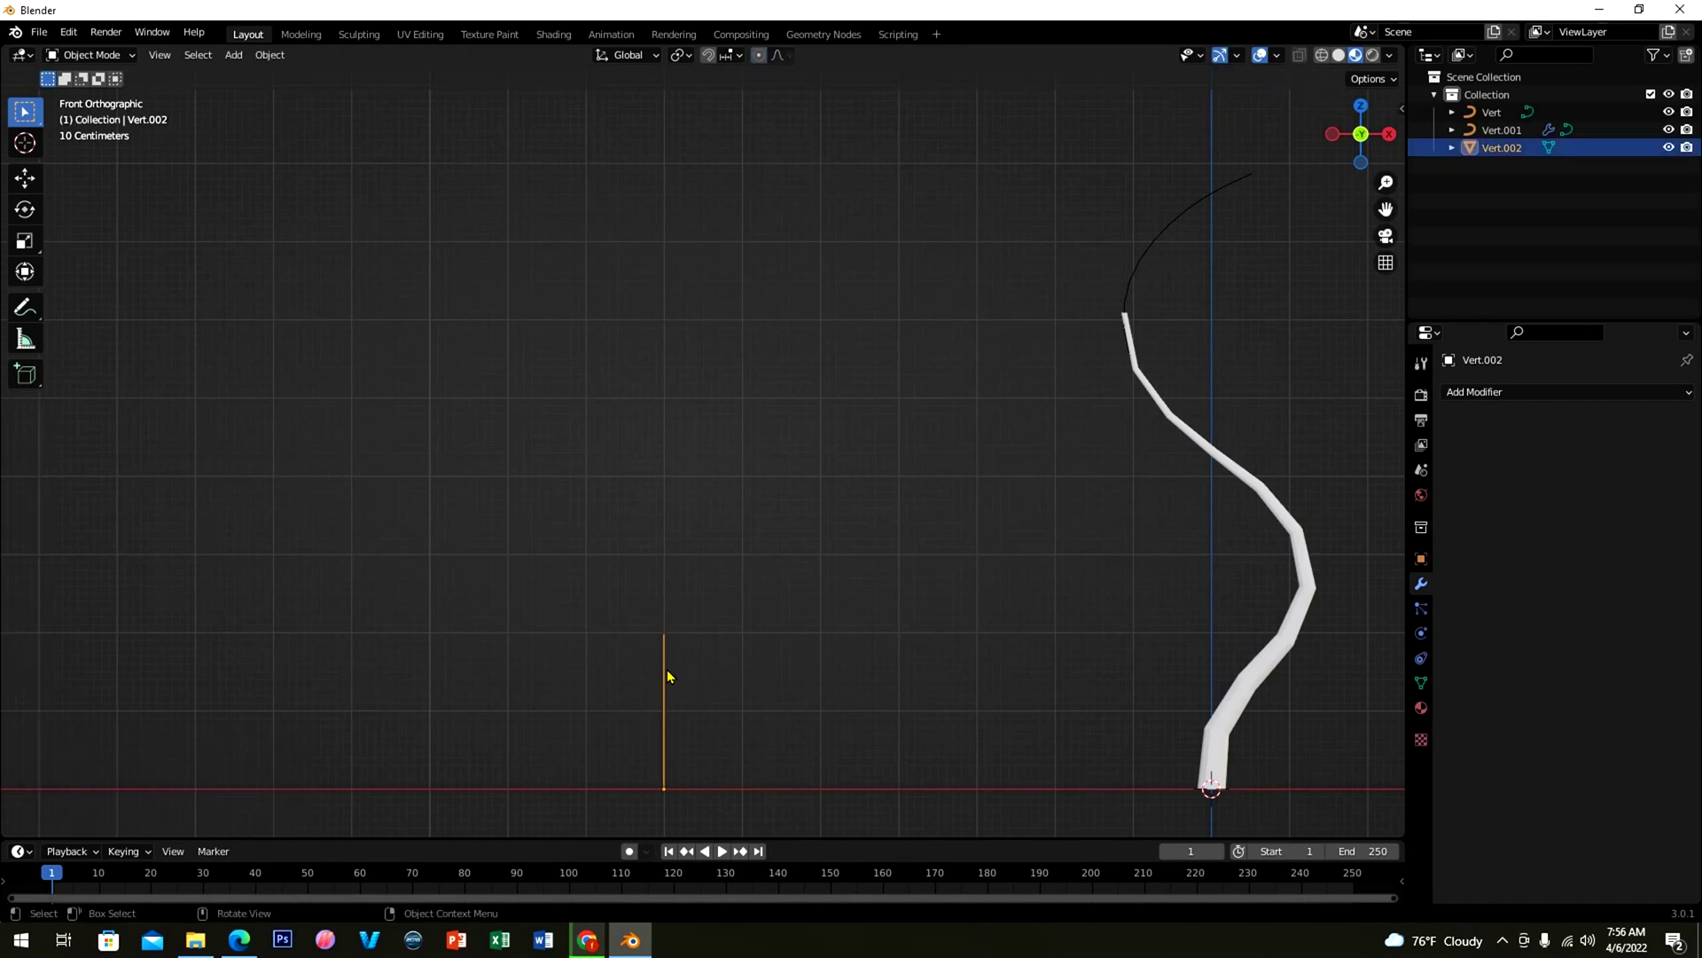
right_click(664, 674)
mouse_move(678, 639)
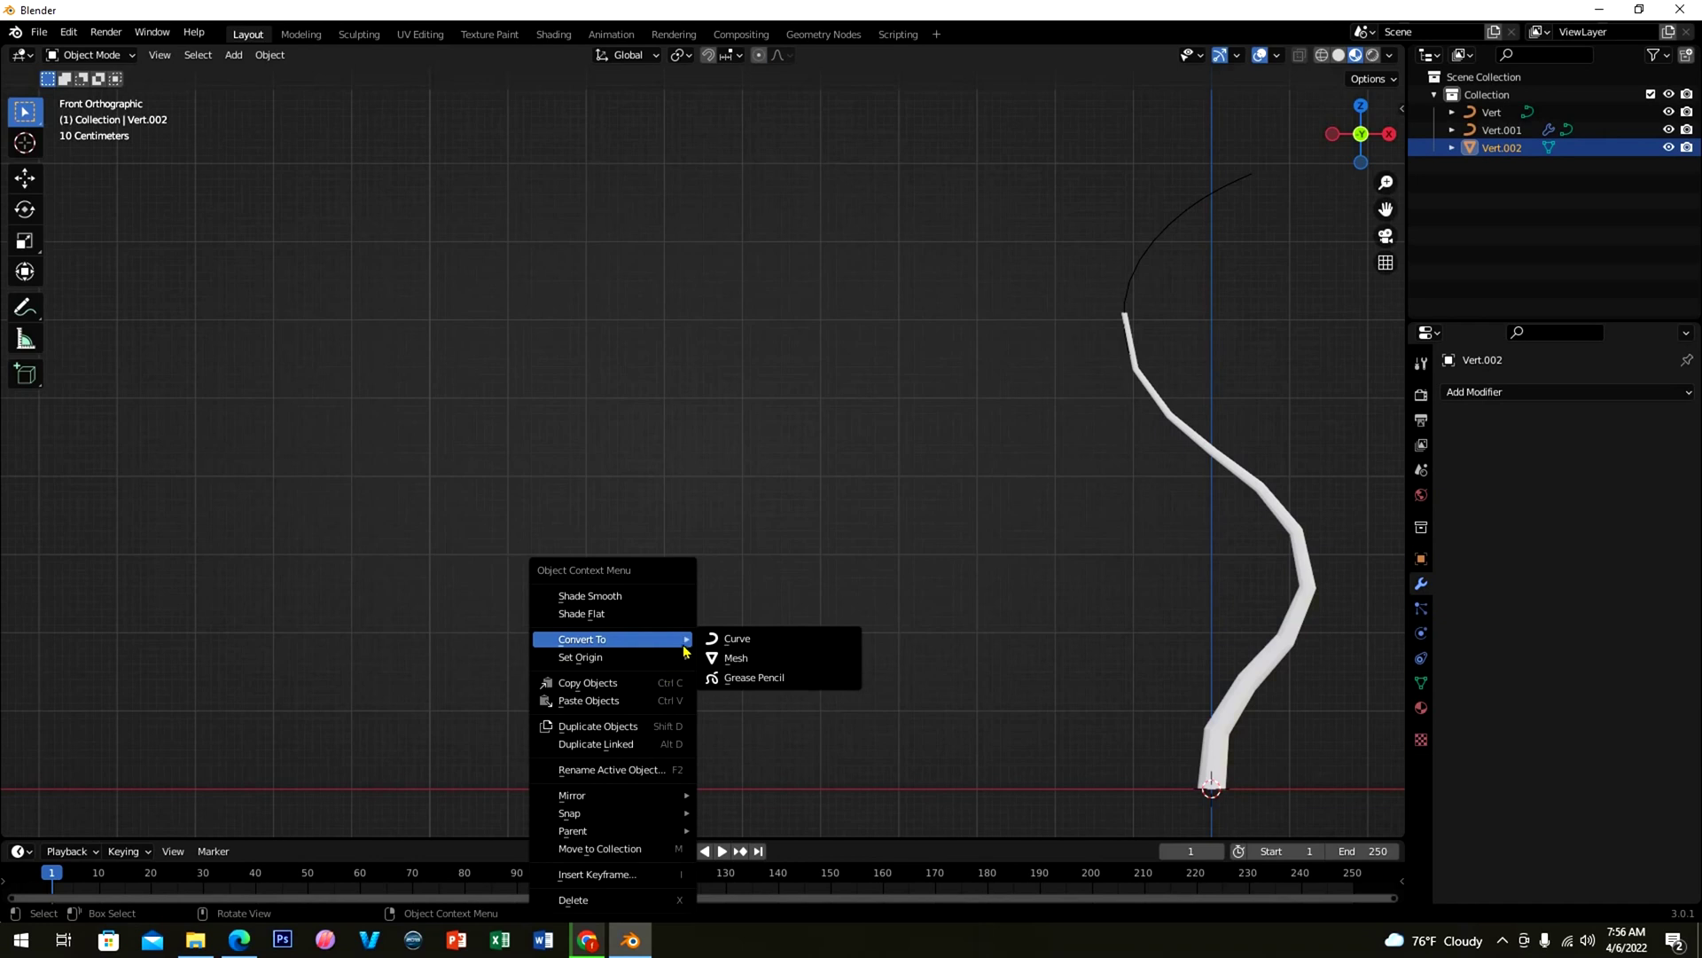
click(732, 640)
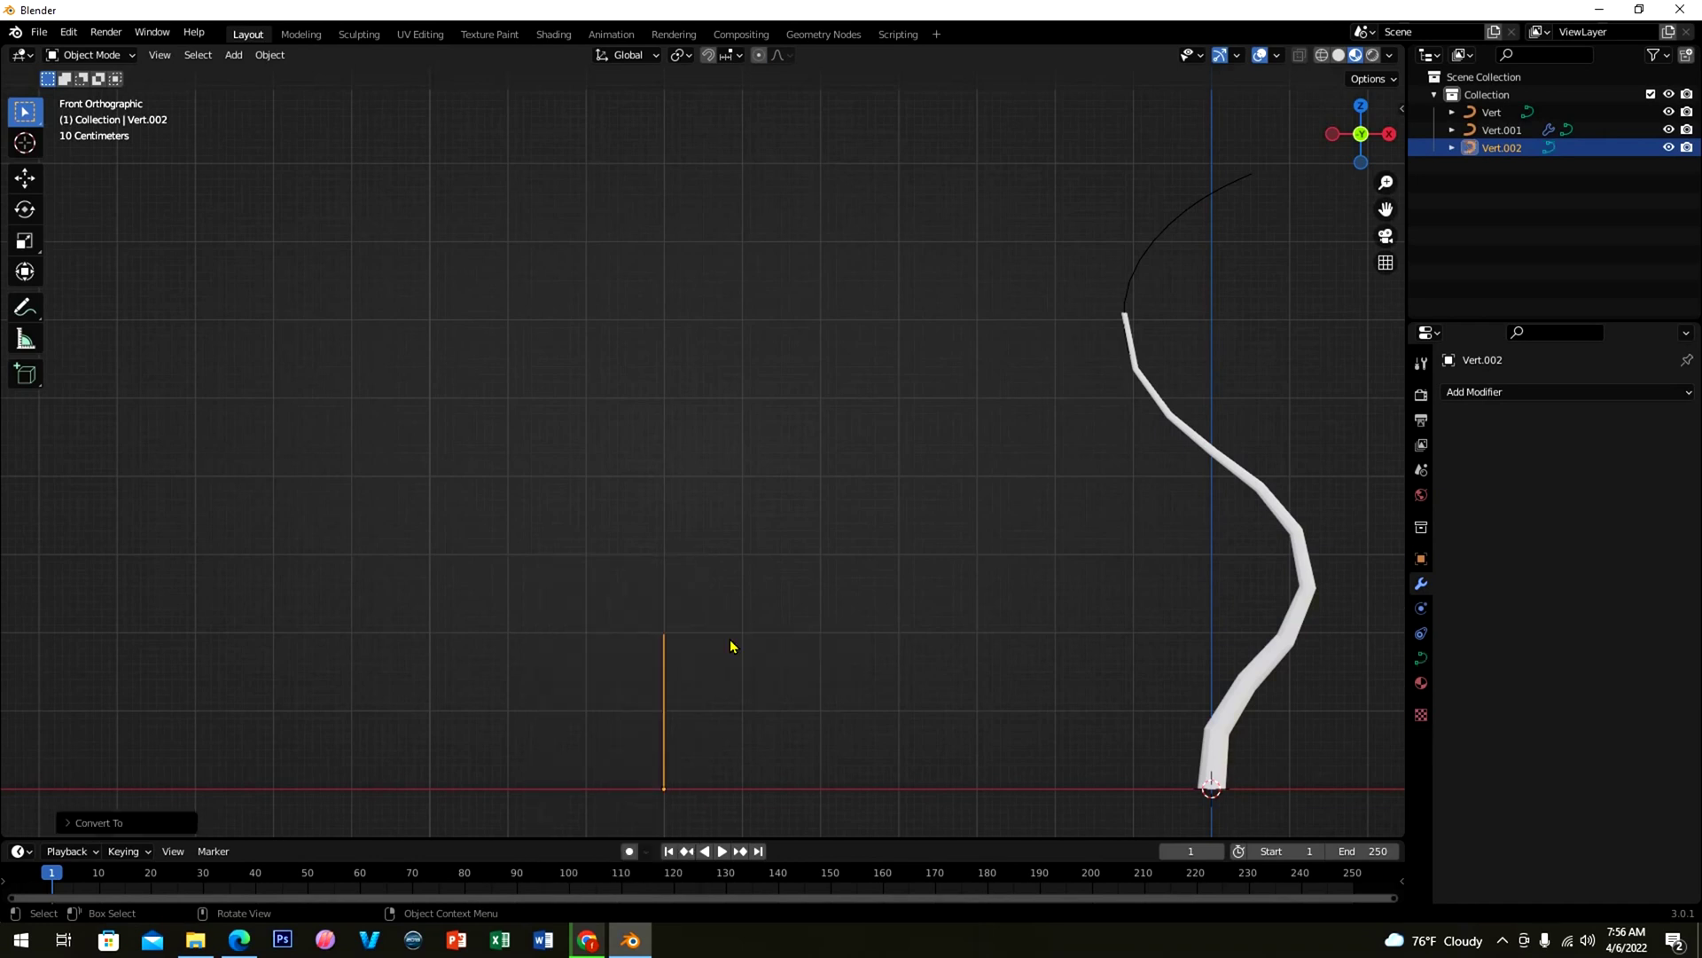
click(1420, 658)
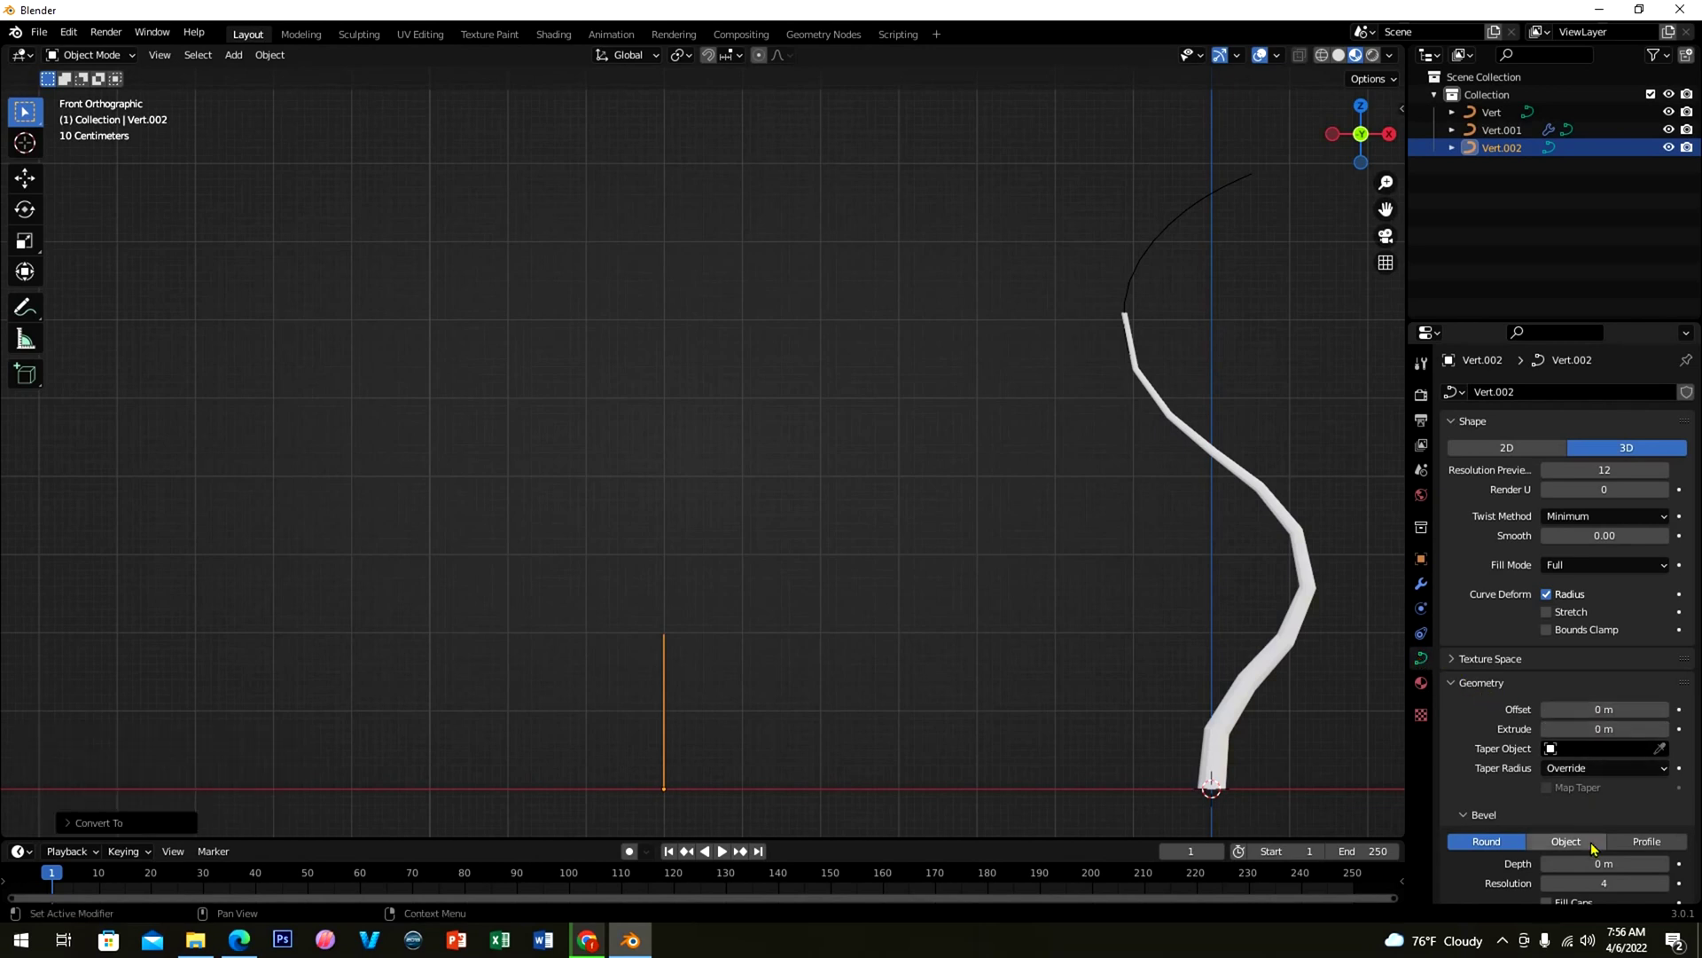
Step: Give the Vert.002 curve a 0.07 m Bevel Depth, then enter Edit Mode on its points
scroll(1590, 867, down, 3)
drag(1596, 756, 1609, 757)
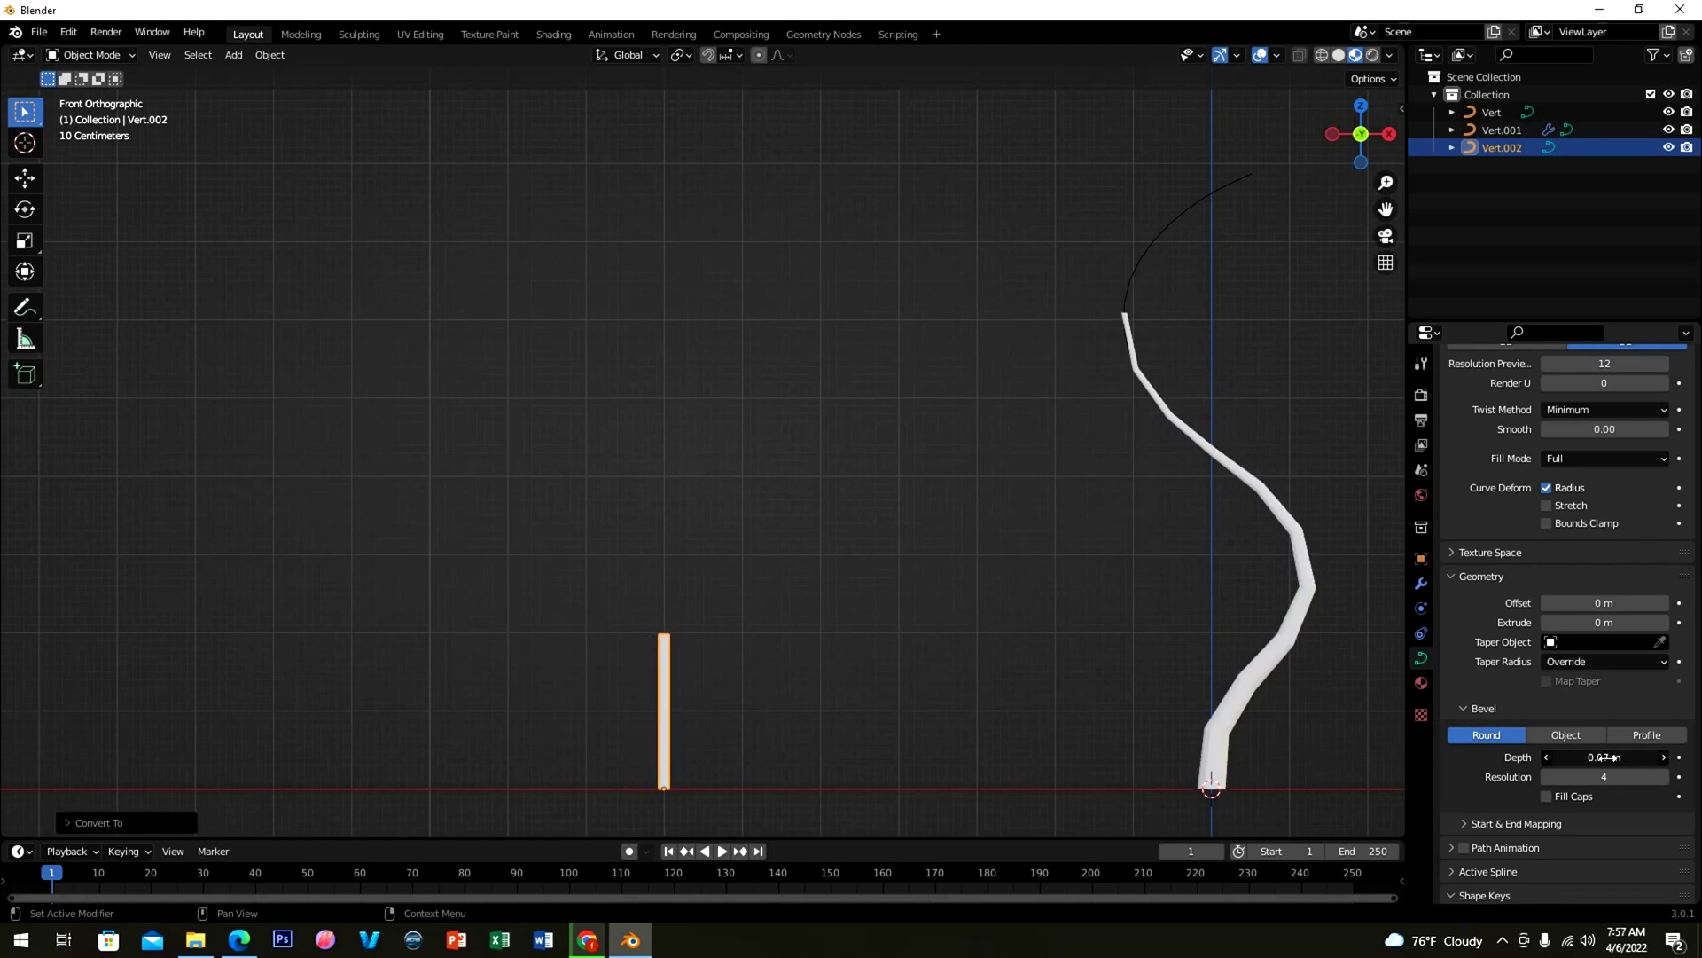
key(Tab)
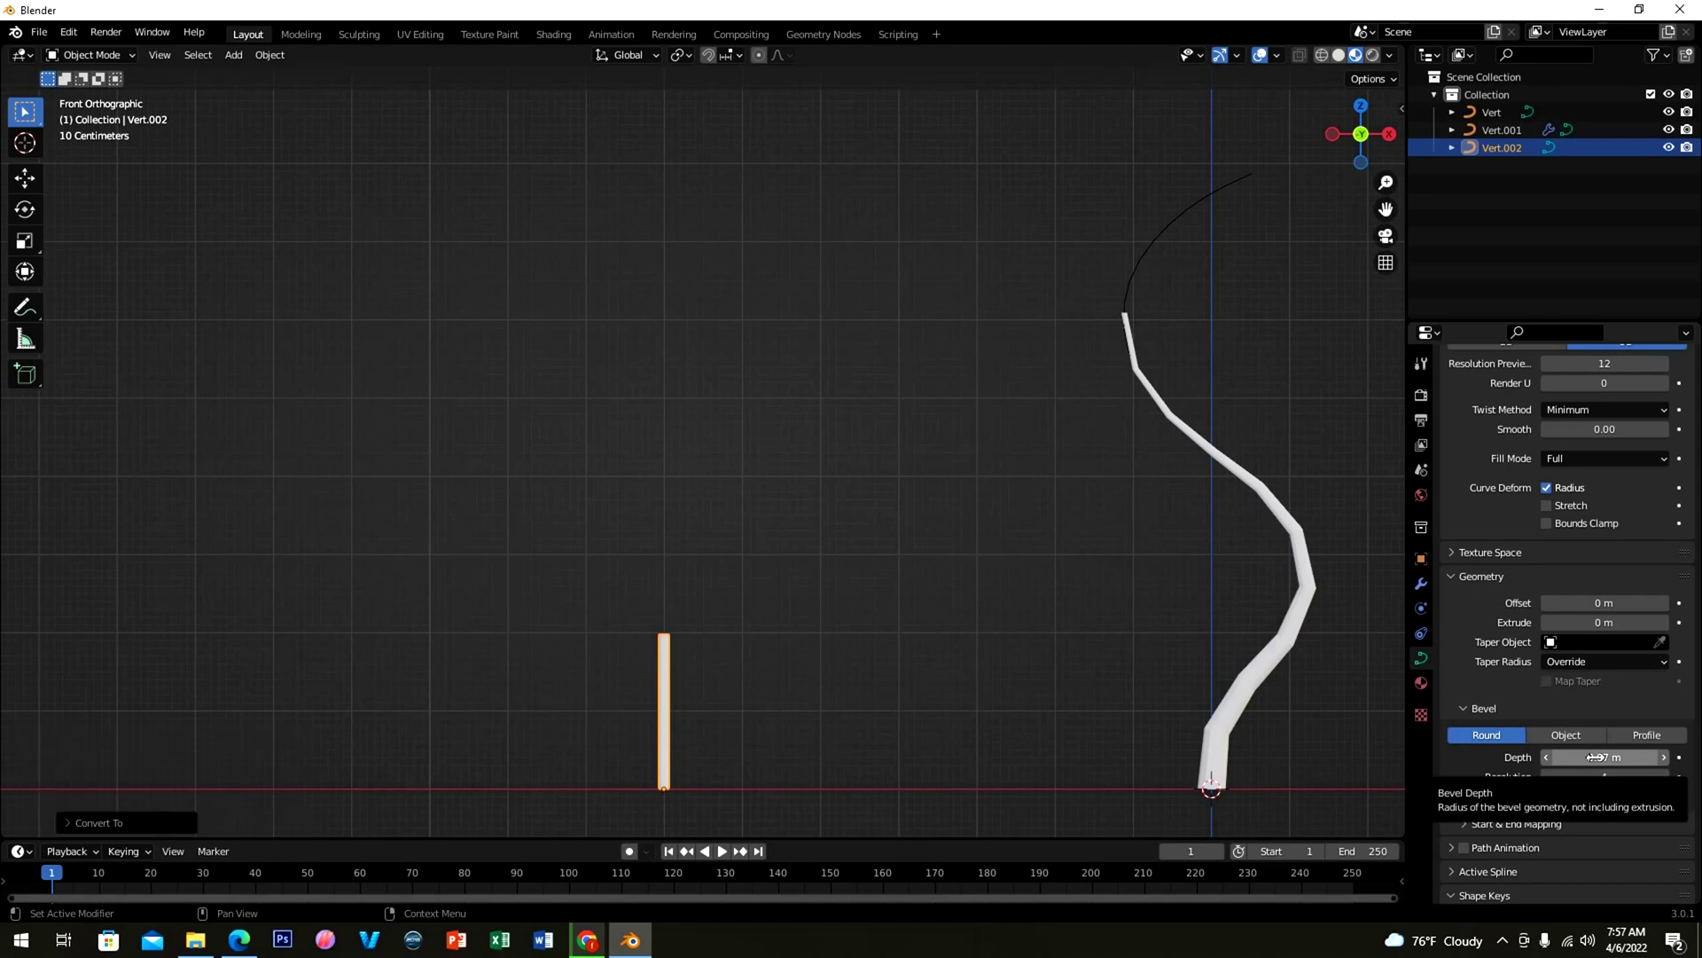
key(Tab)
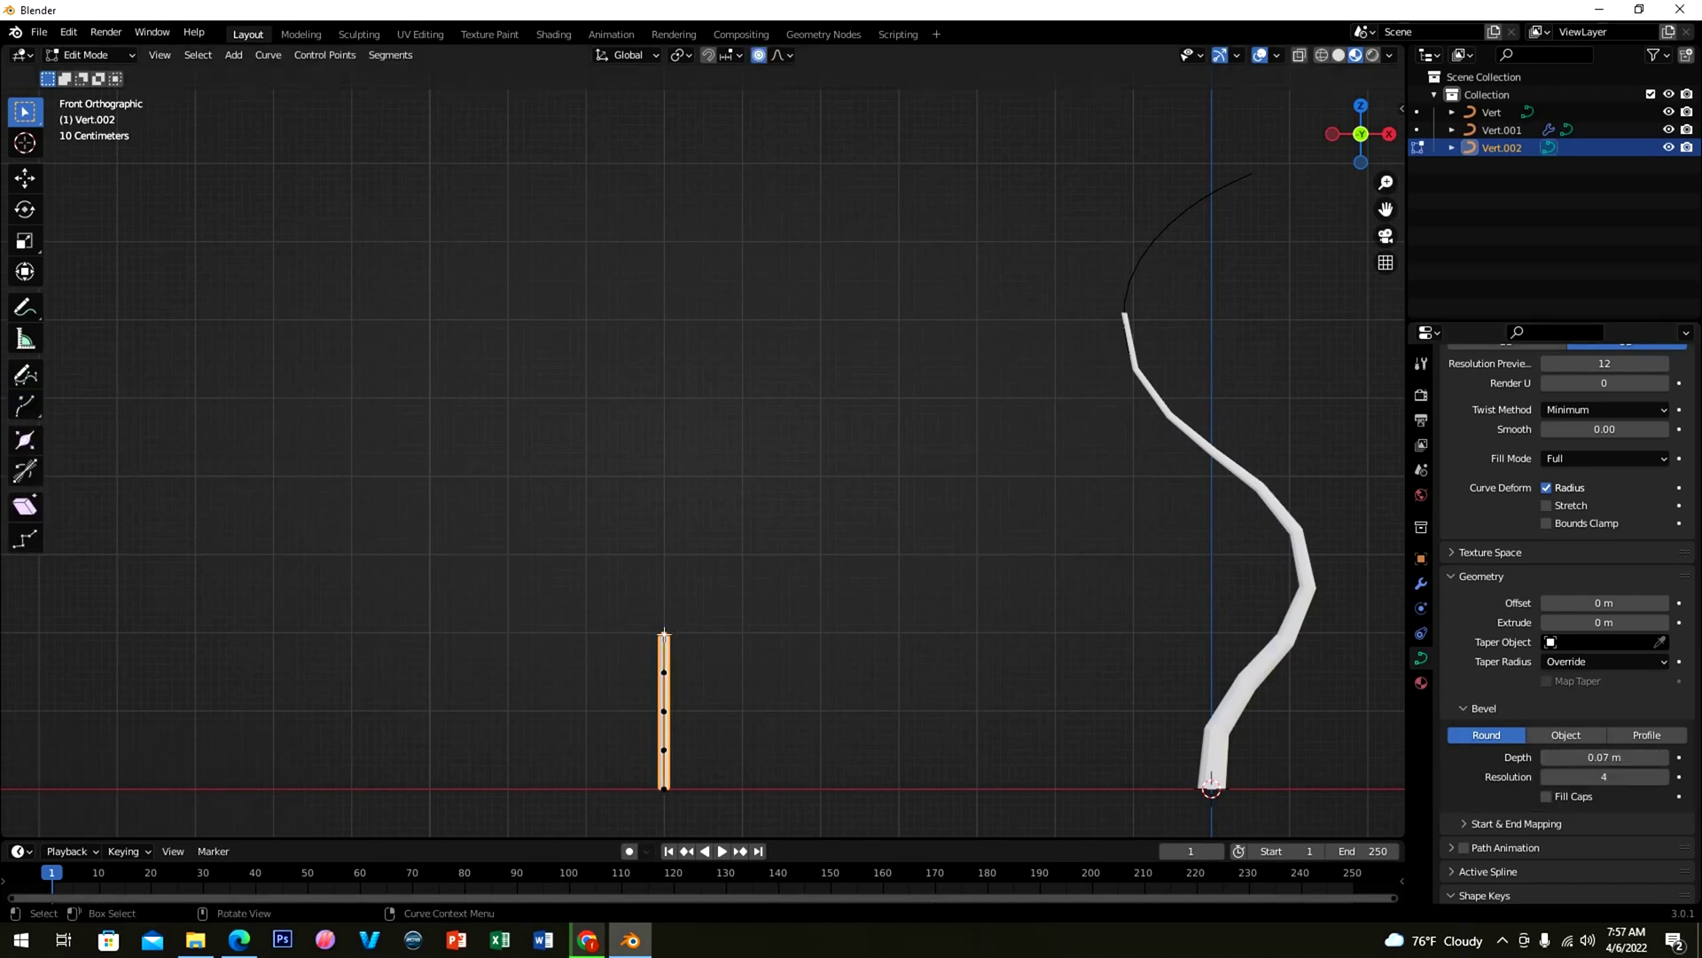
Step: Shrink the top point's radius with Alt+S and wide proportional falloff so the stem tapers
key(alt+s)
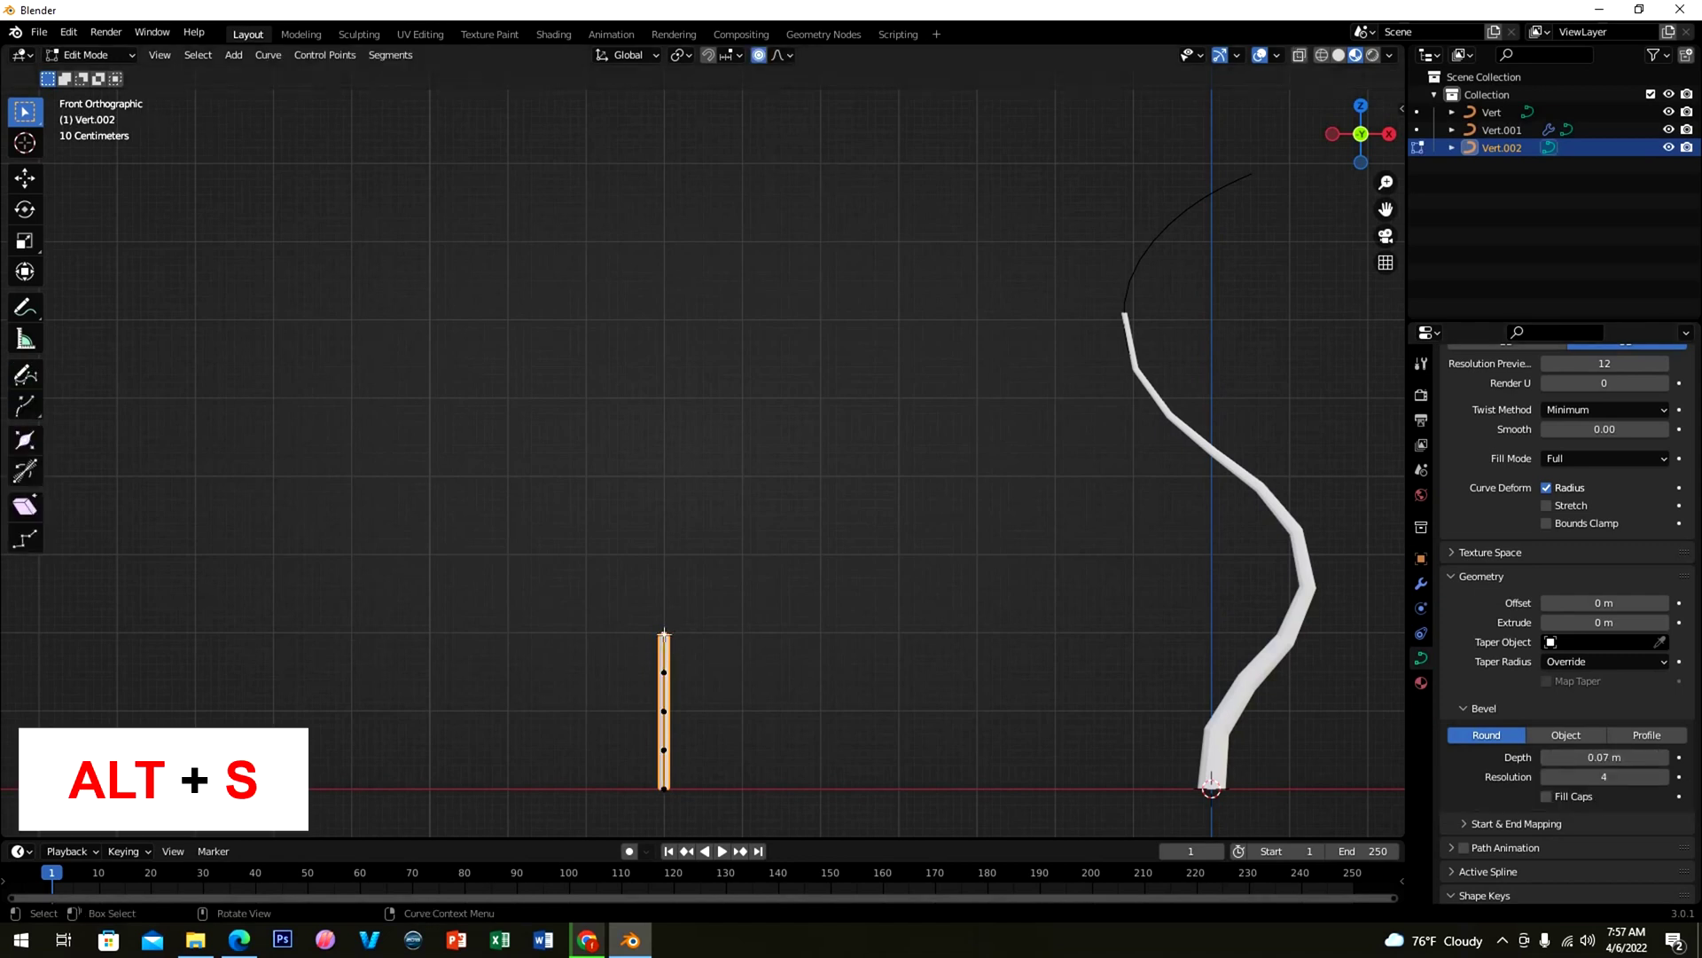
key(alt+s)
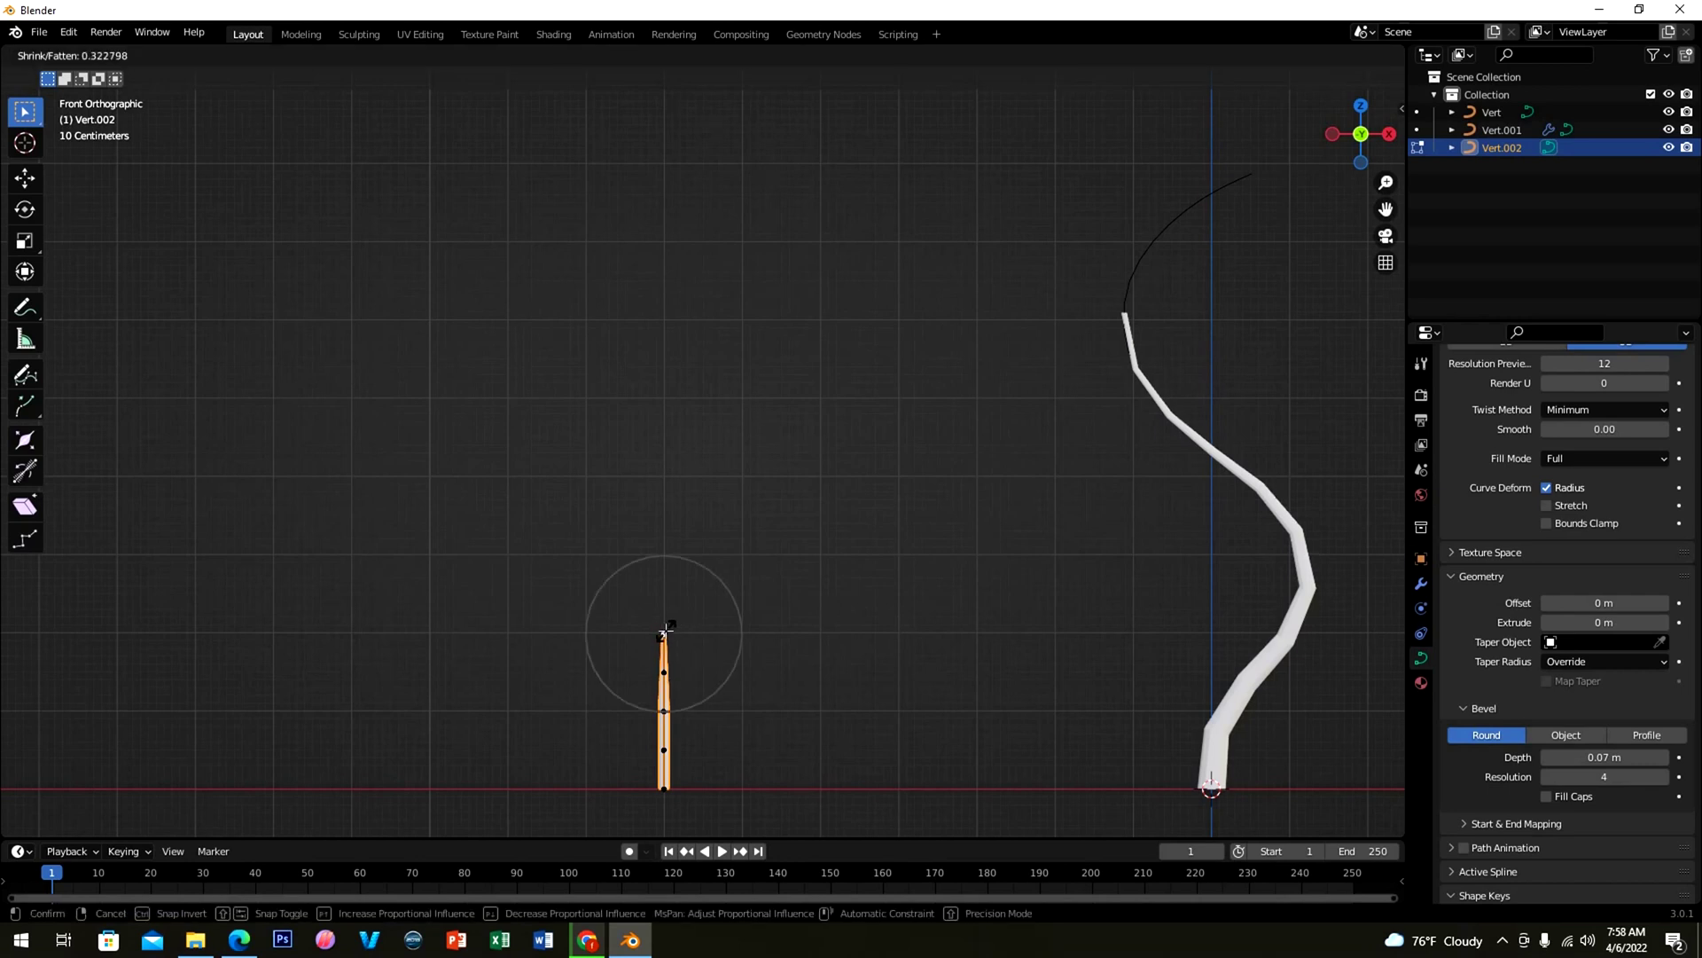
scroll(666, 627, down, 3)
scroll(666, 627, down, 6)
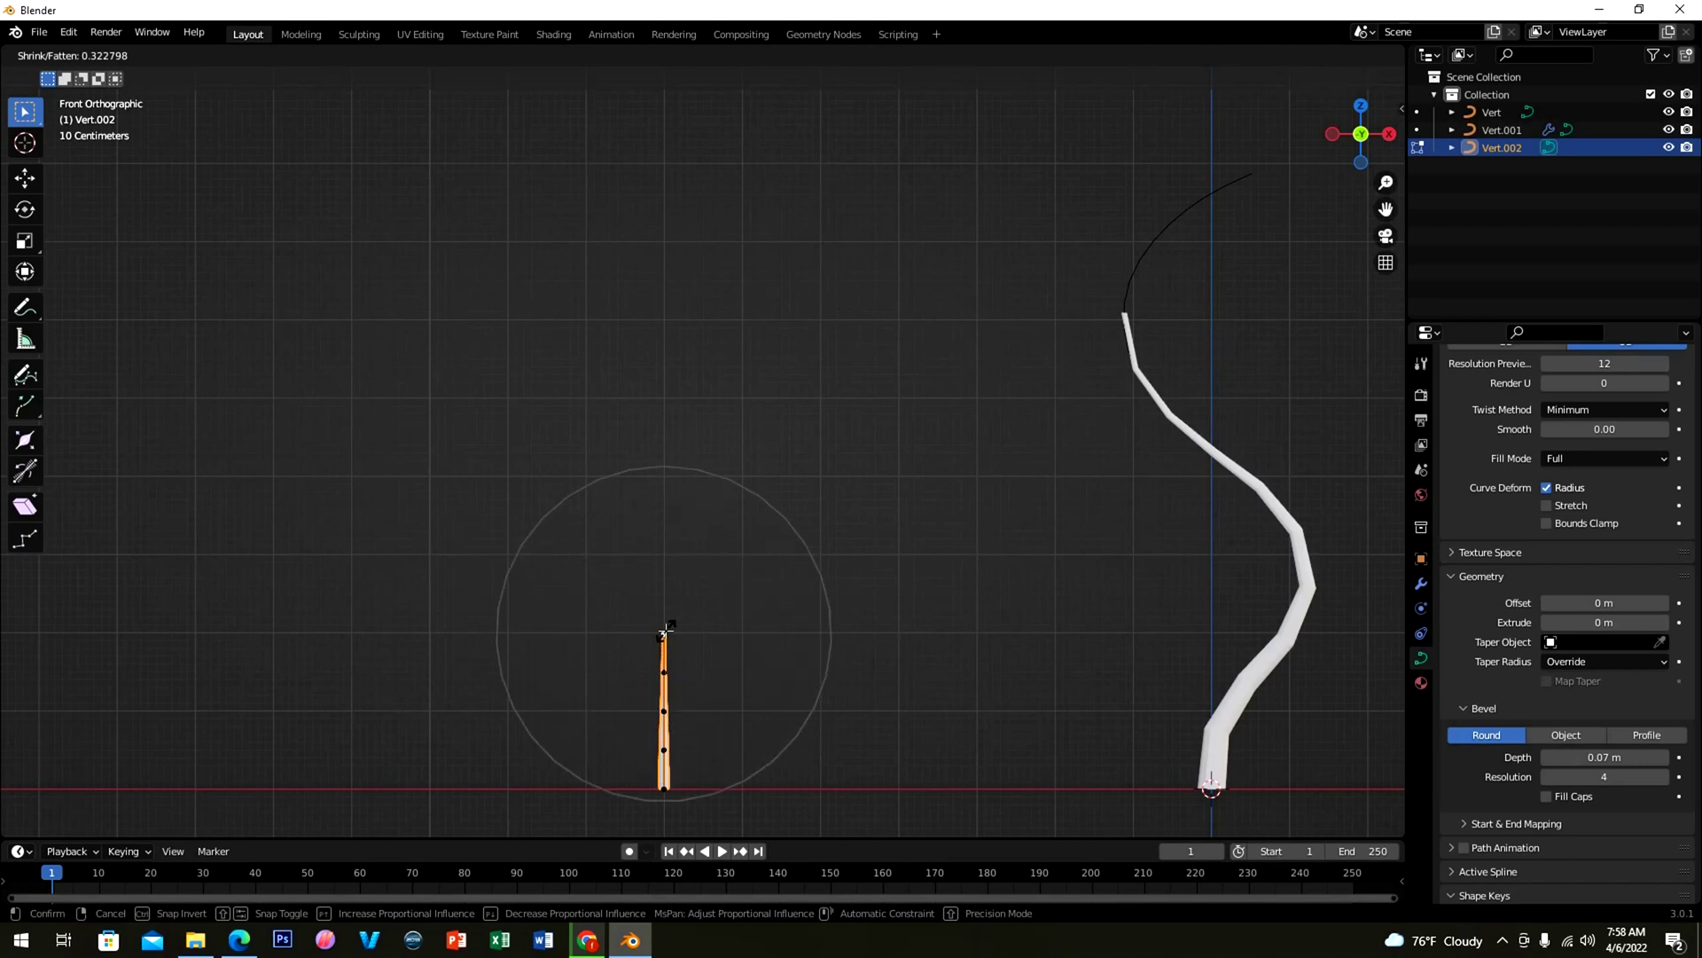
scroll(667, 627, down, 2)
mouse_move(666, 629)
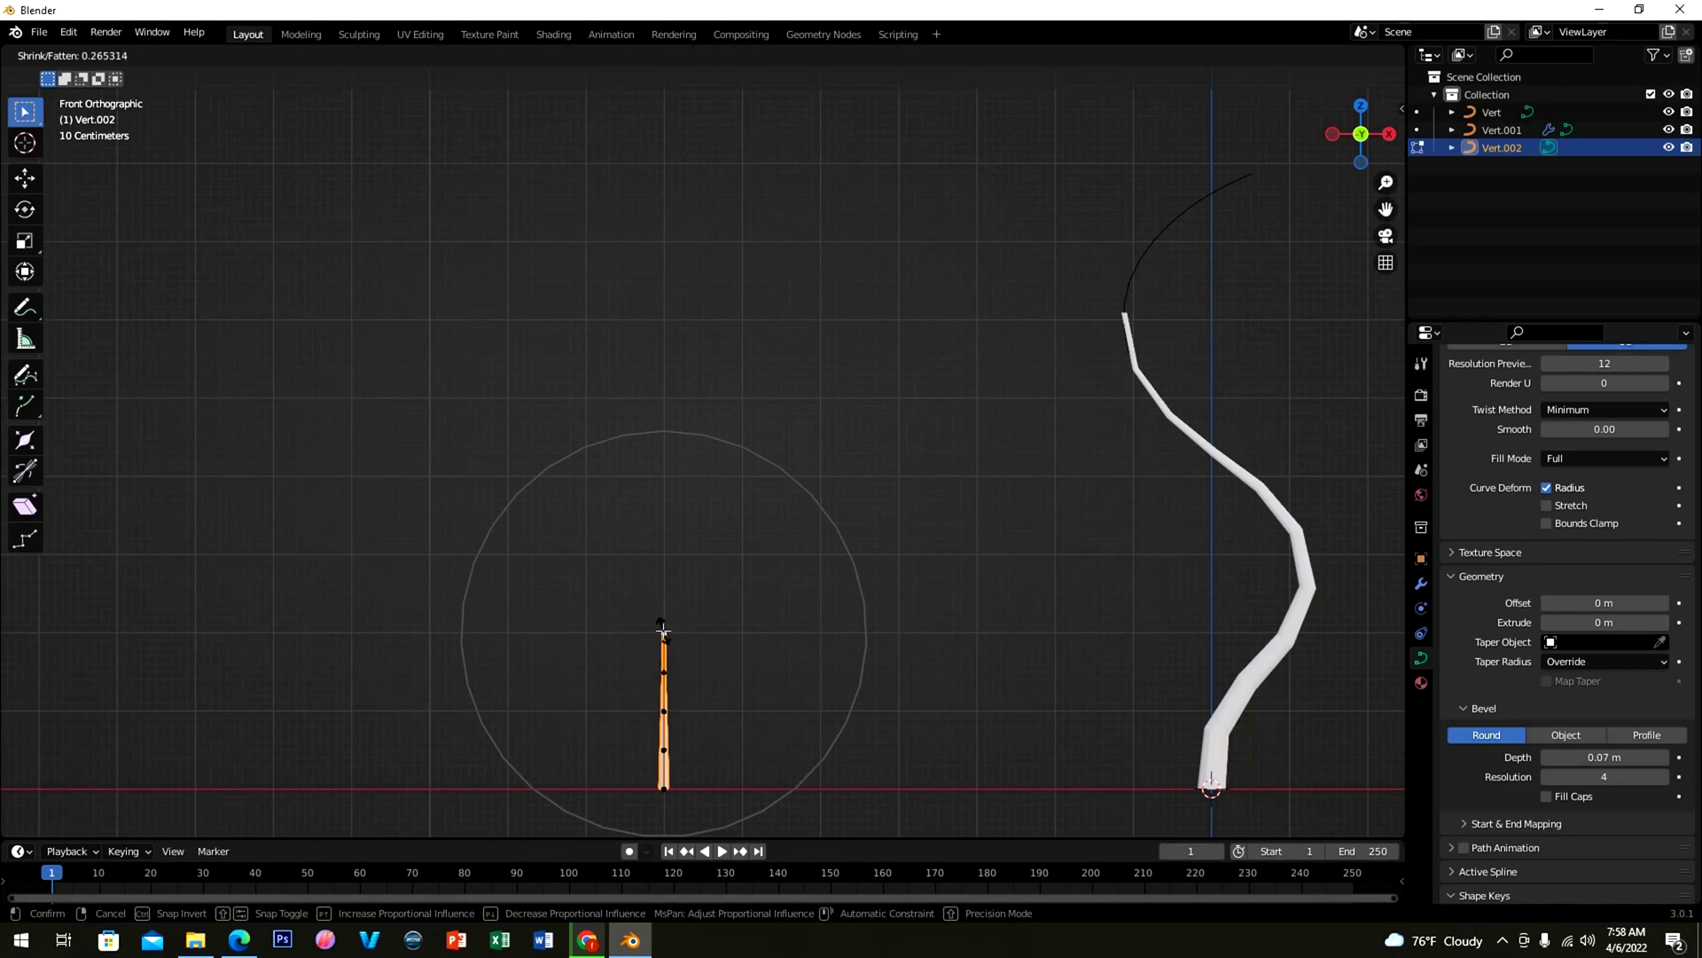
click(663, 630)
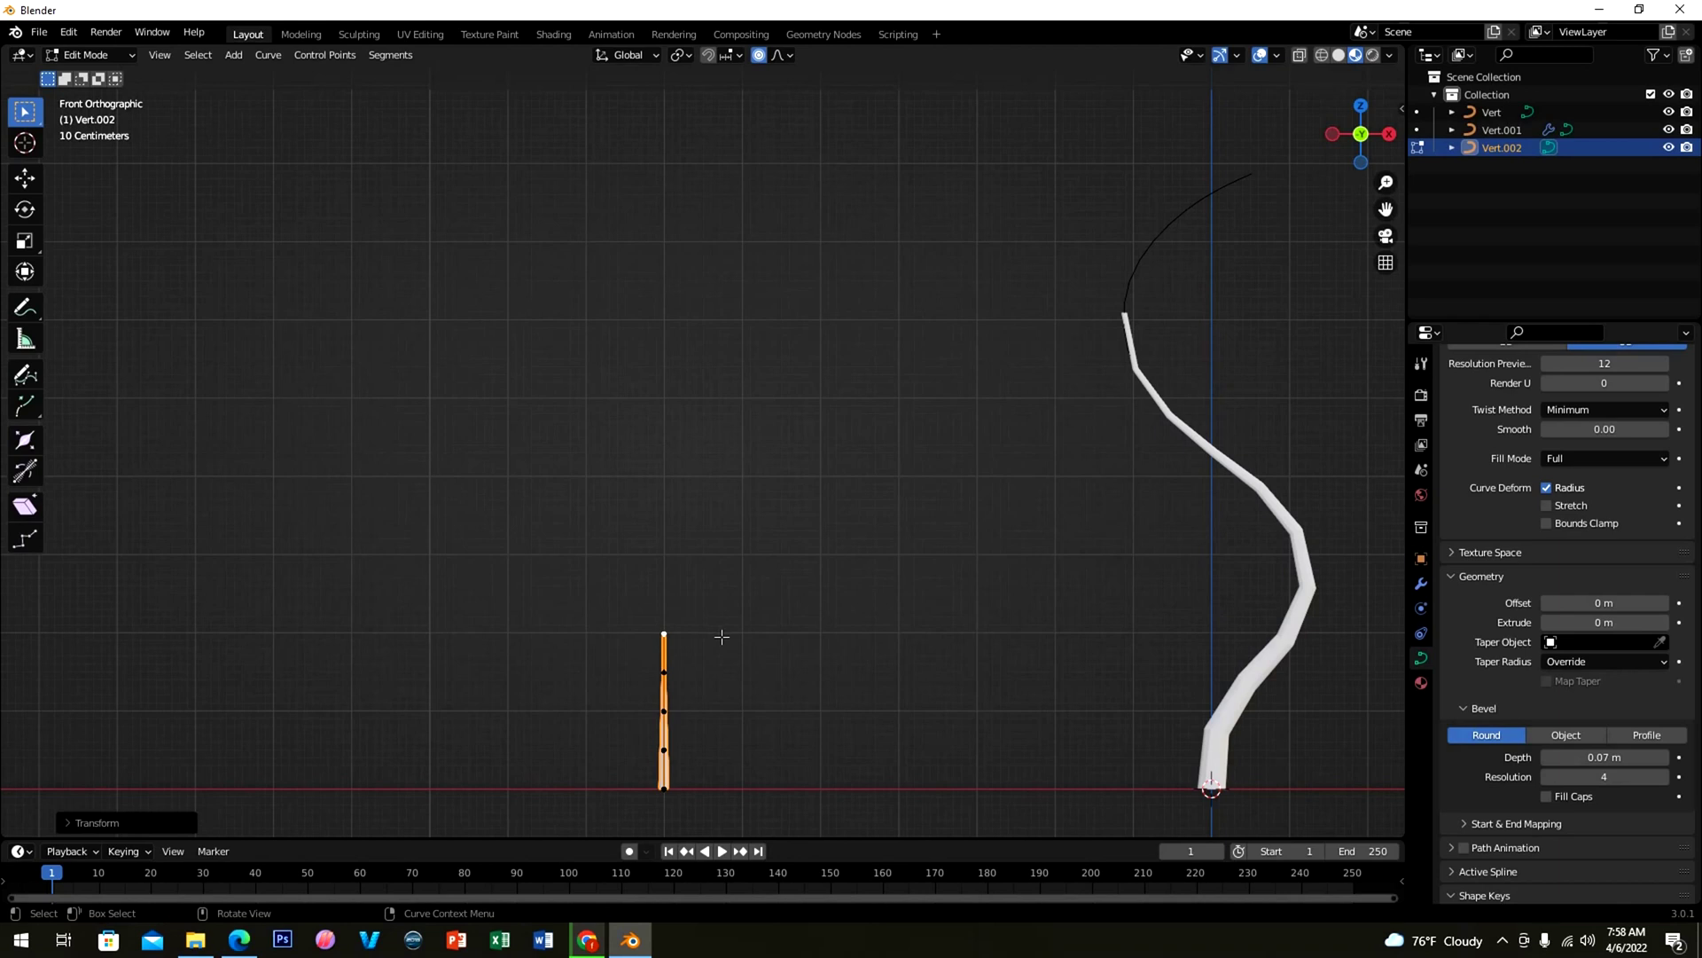
key(Tab)
Step: Add a mesh Plane and rotate it 90° on X to stand upright
key(shift+a)
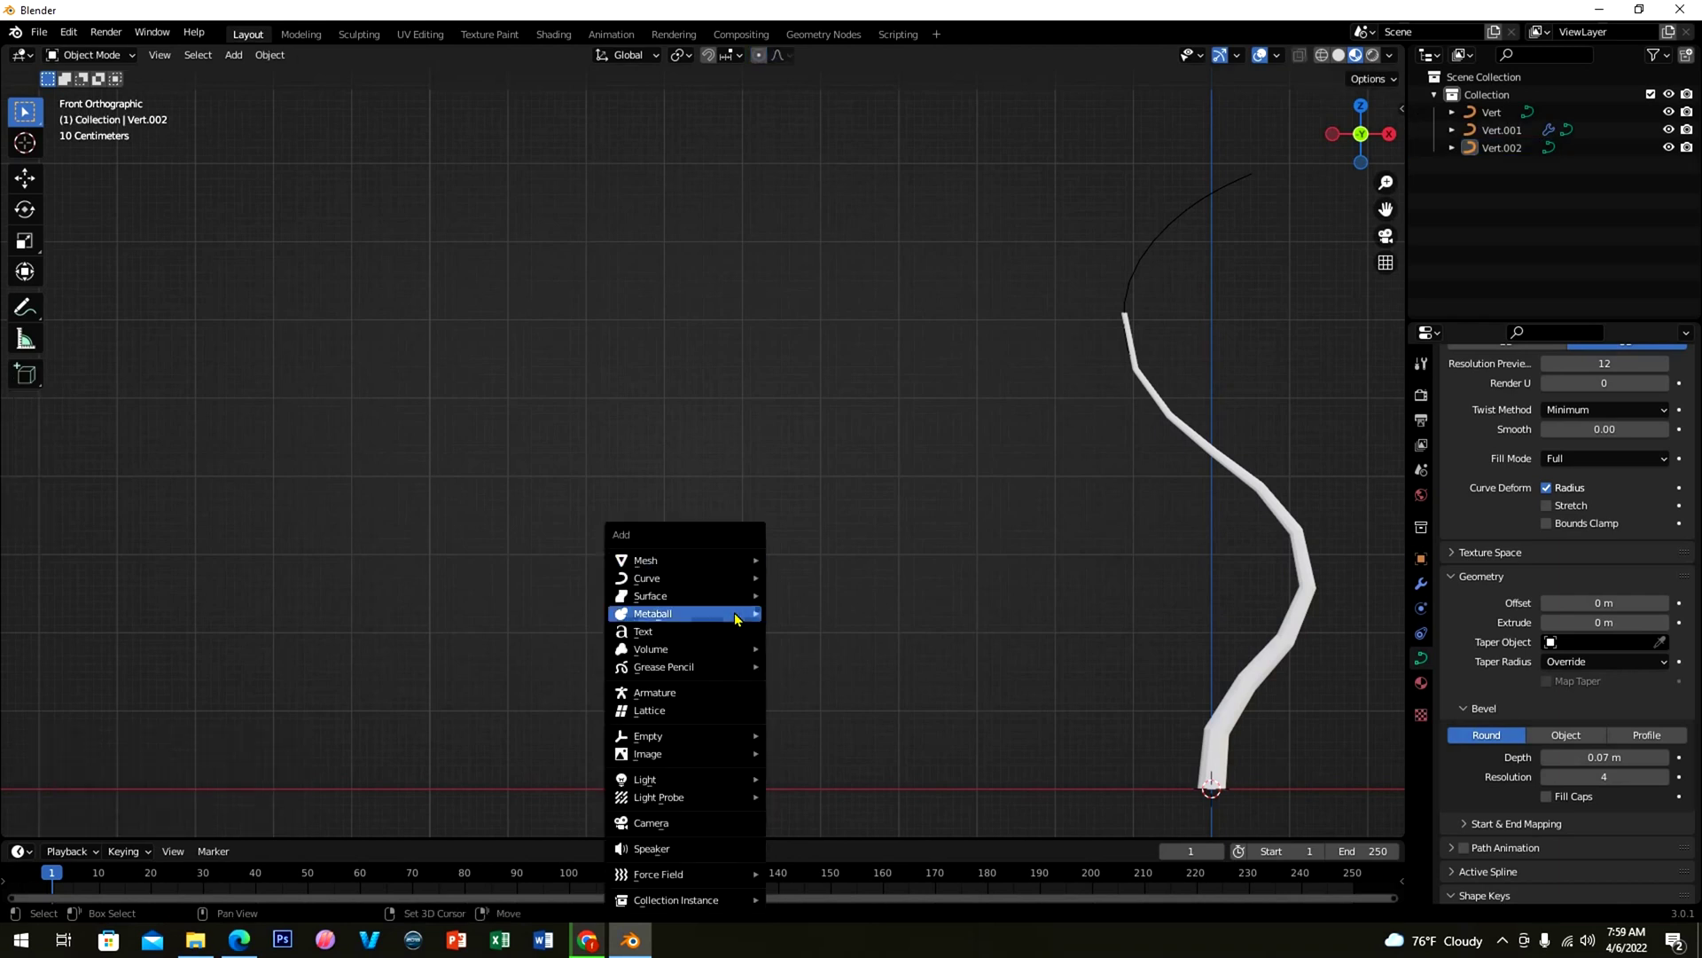
mouse_move(740, 565)
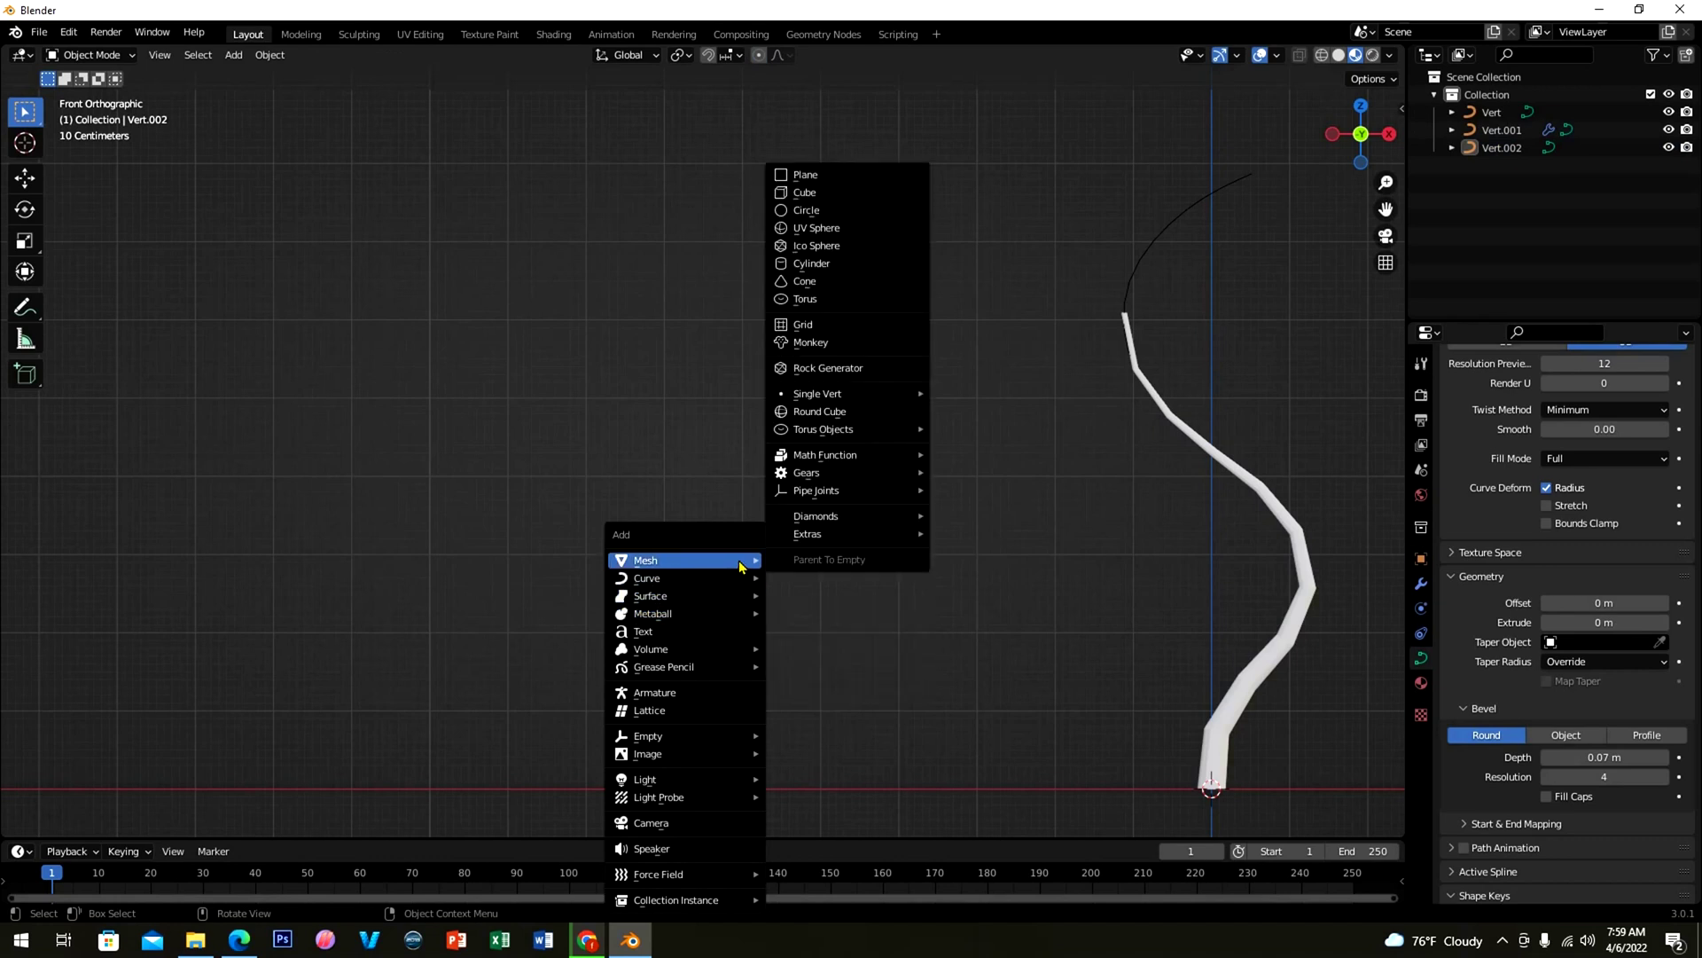
click(831, 178)
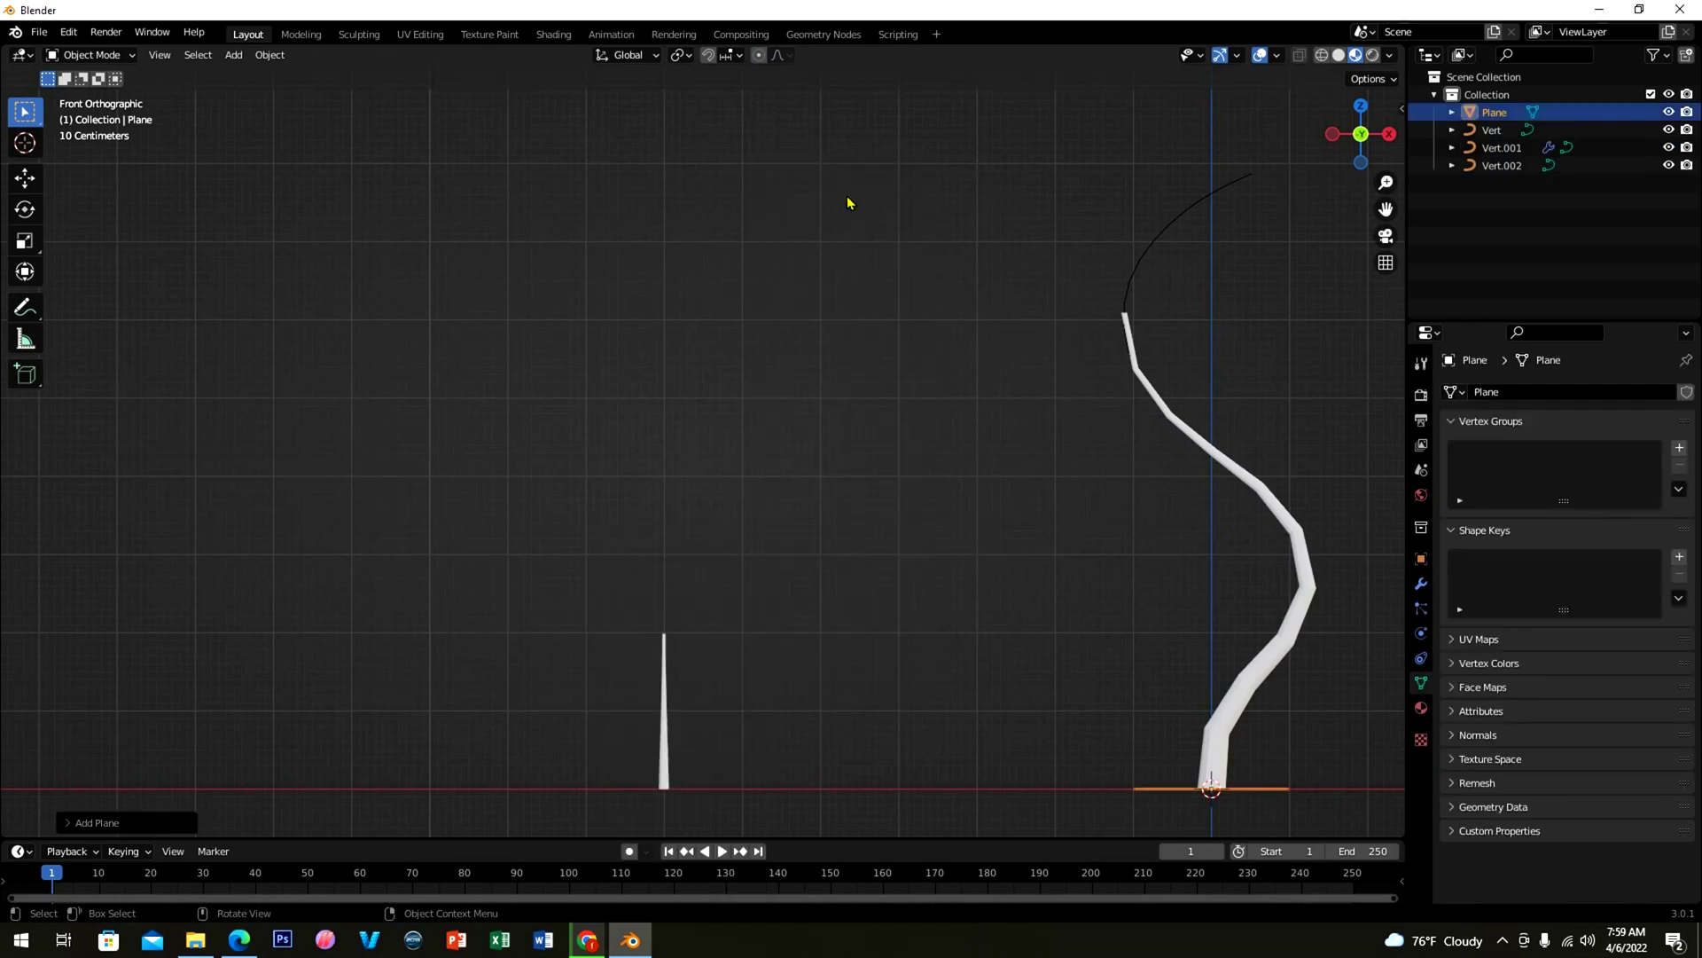
key(r)
text(x)
text(90)
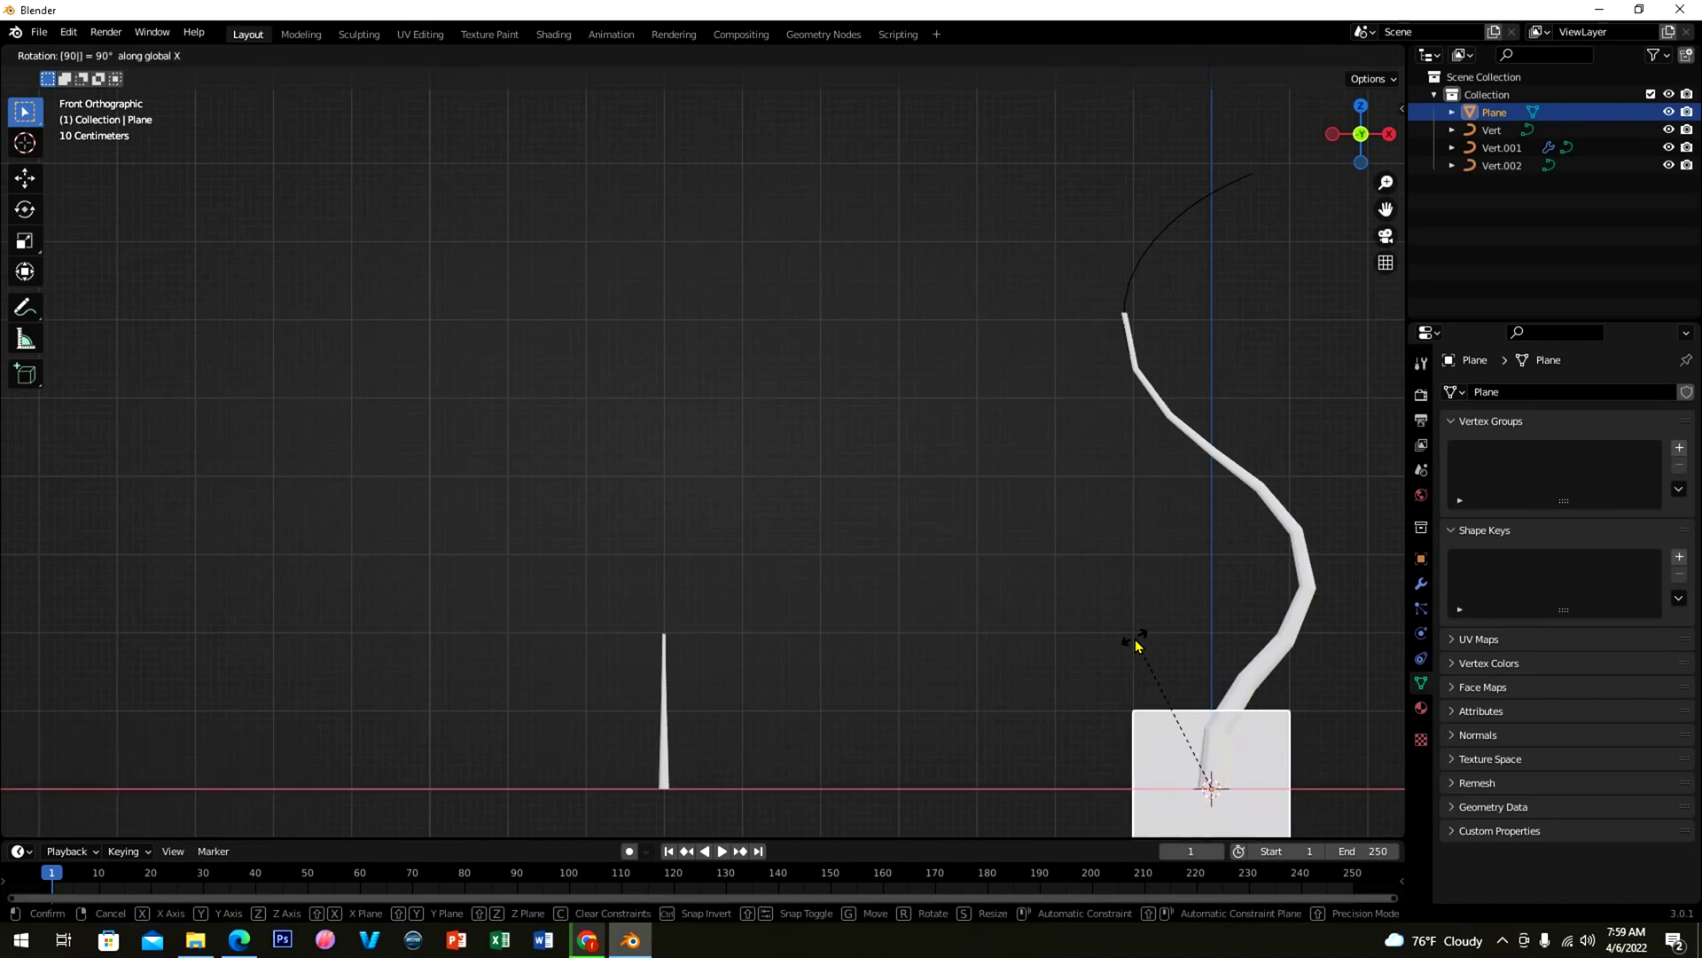
key(Return)
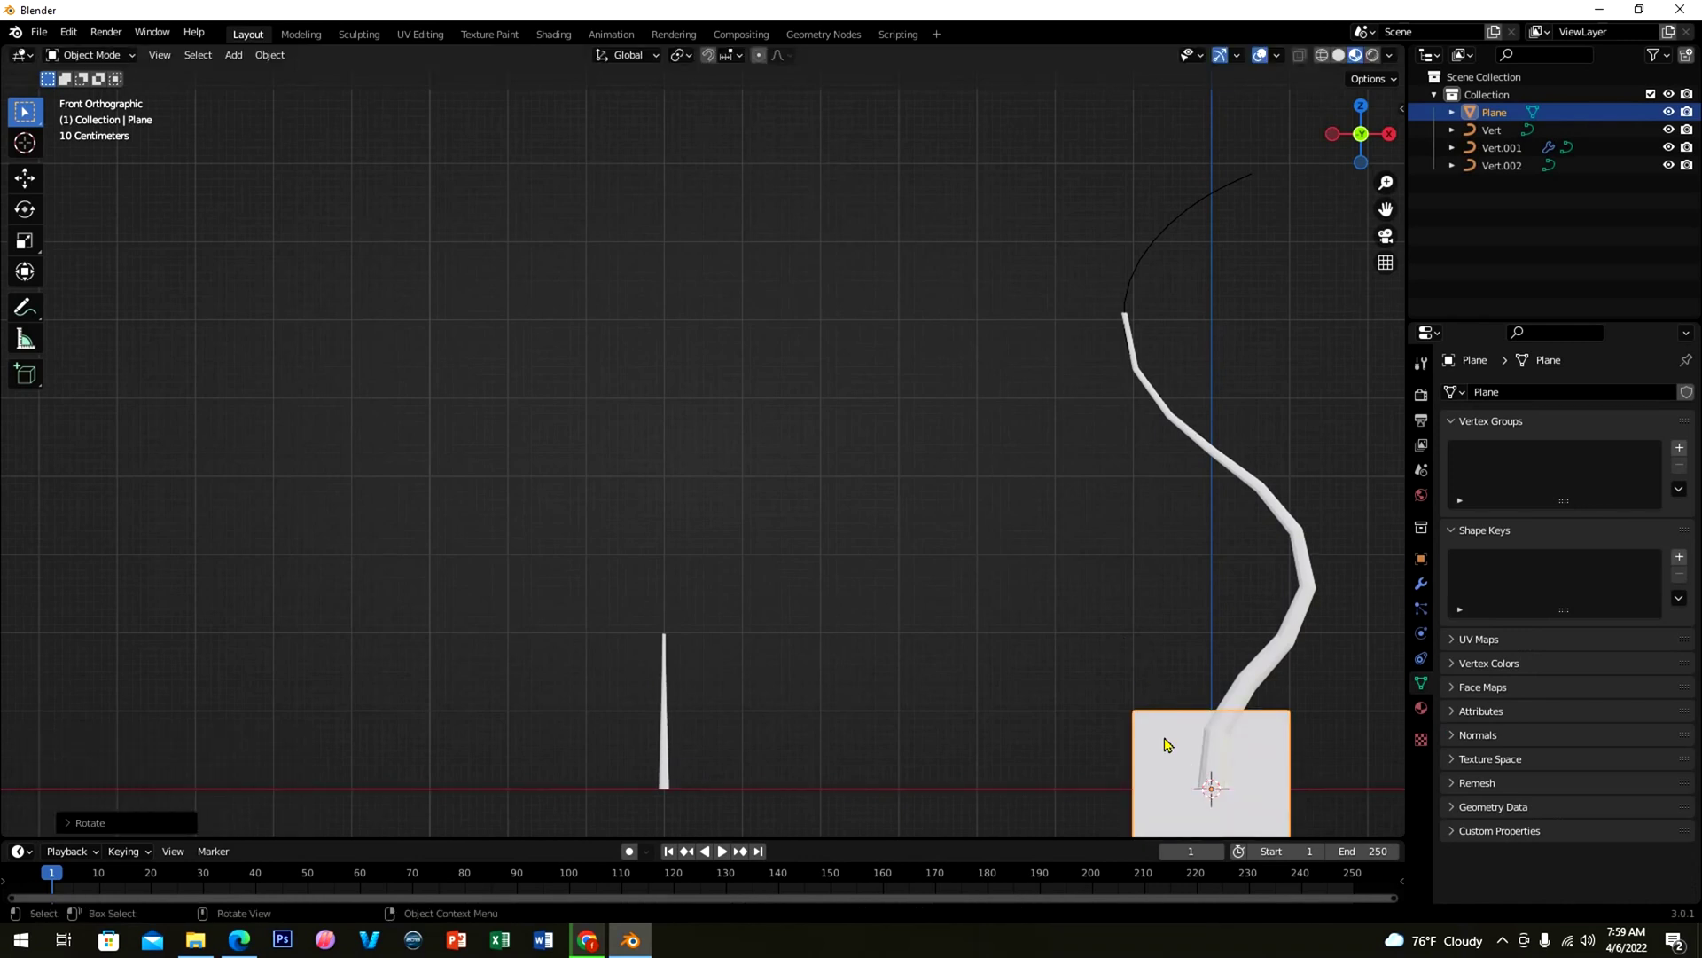
Step: Move the plane about 5 m along X to sit between the stem and tube
key(g)
key(x)
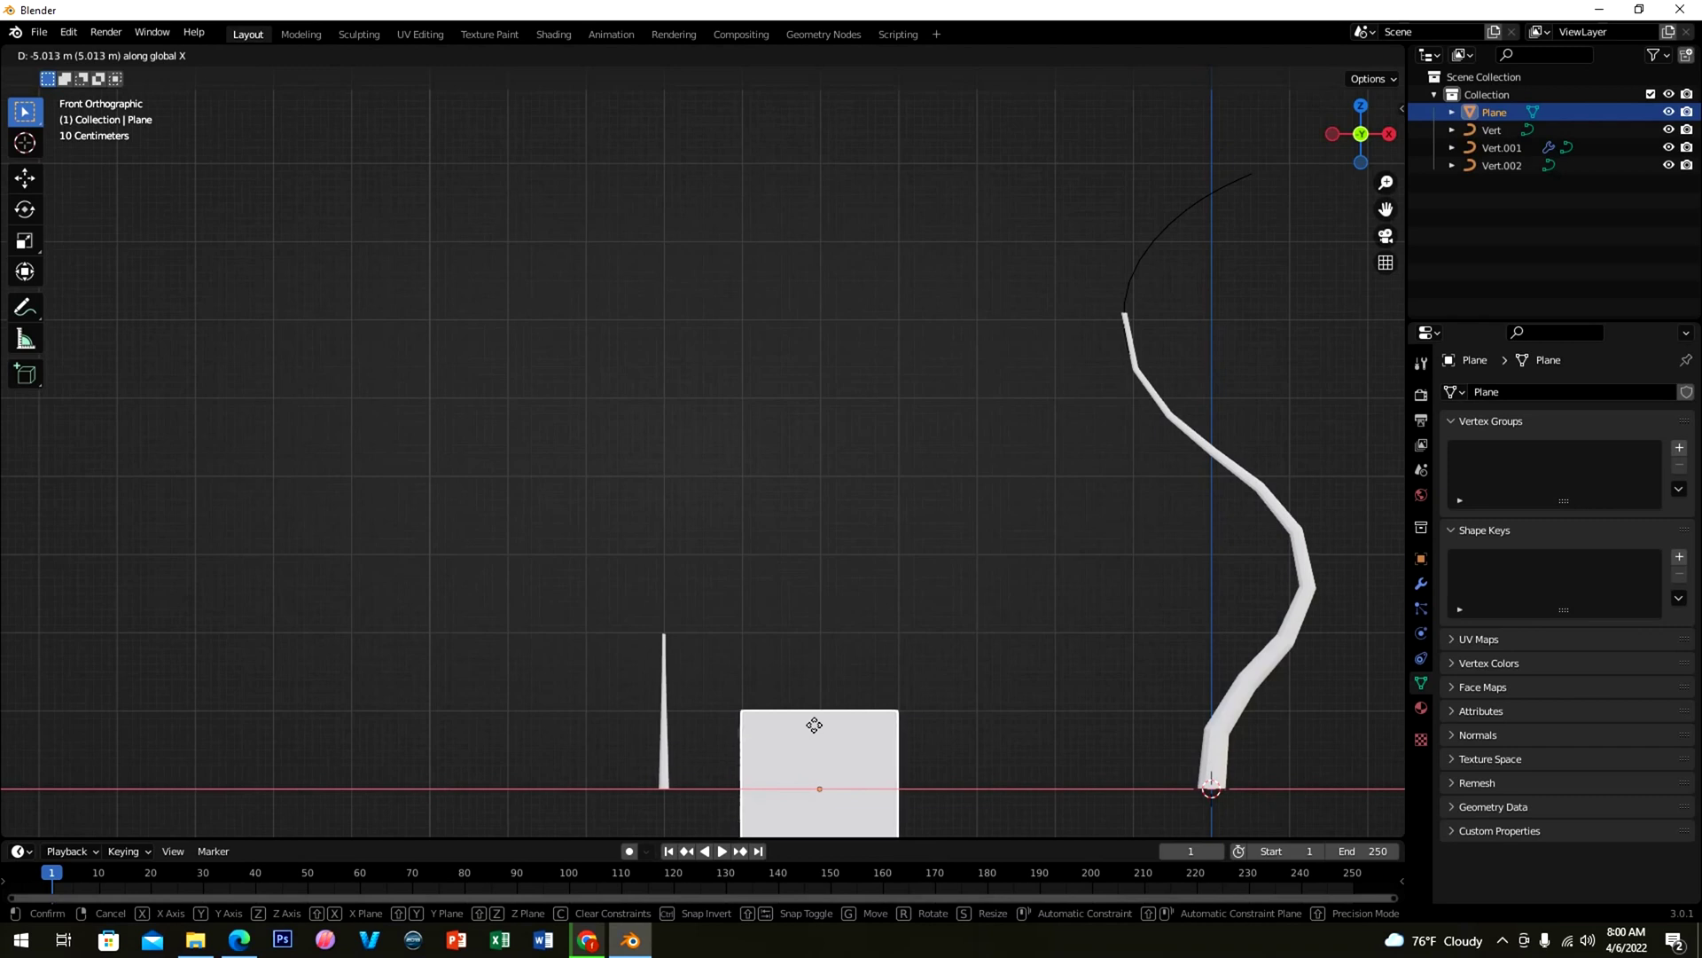
click(814, 724)
key(Tab)
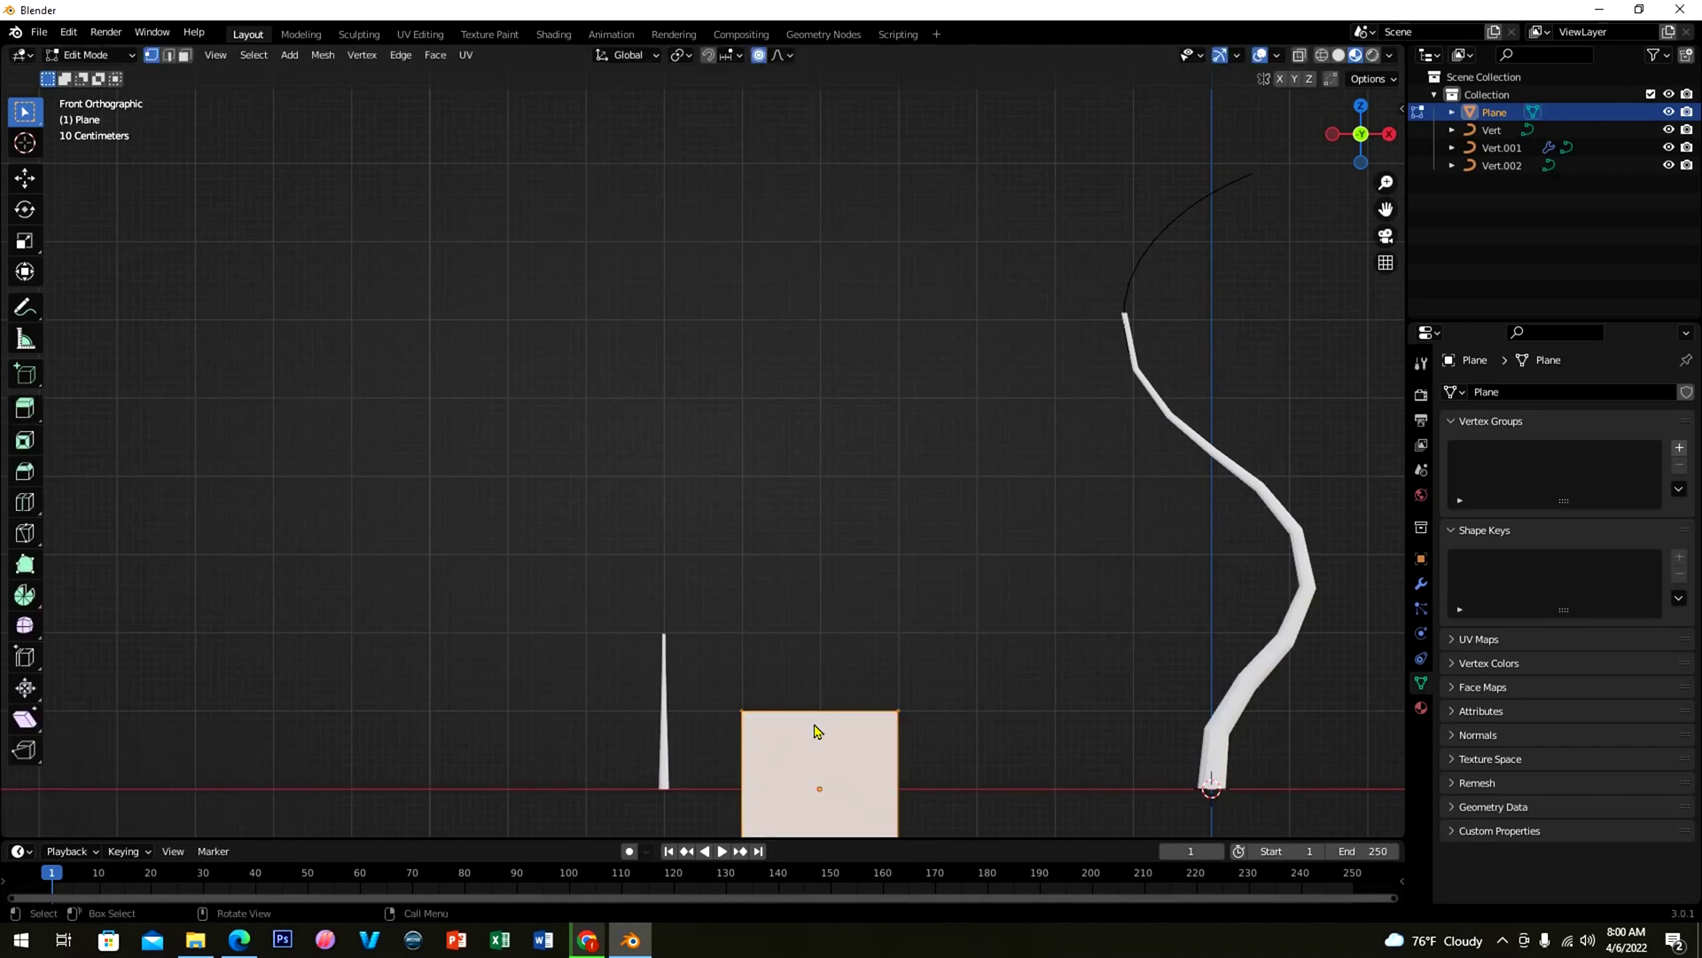
Step: Raise the plane's geometry 1 m along Z so it rests on the ground line
key(g)
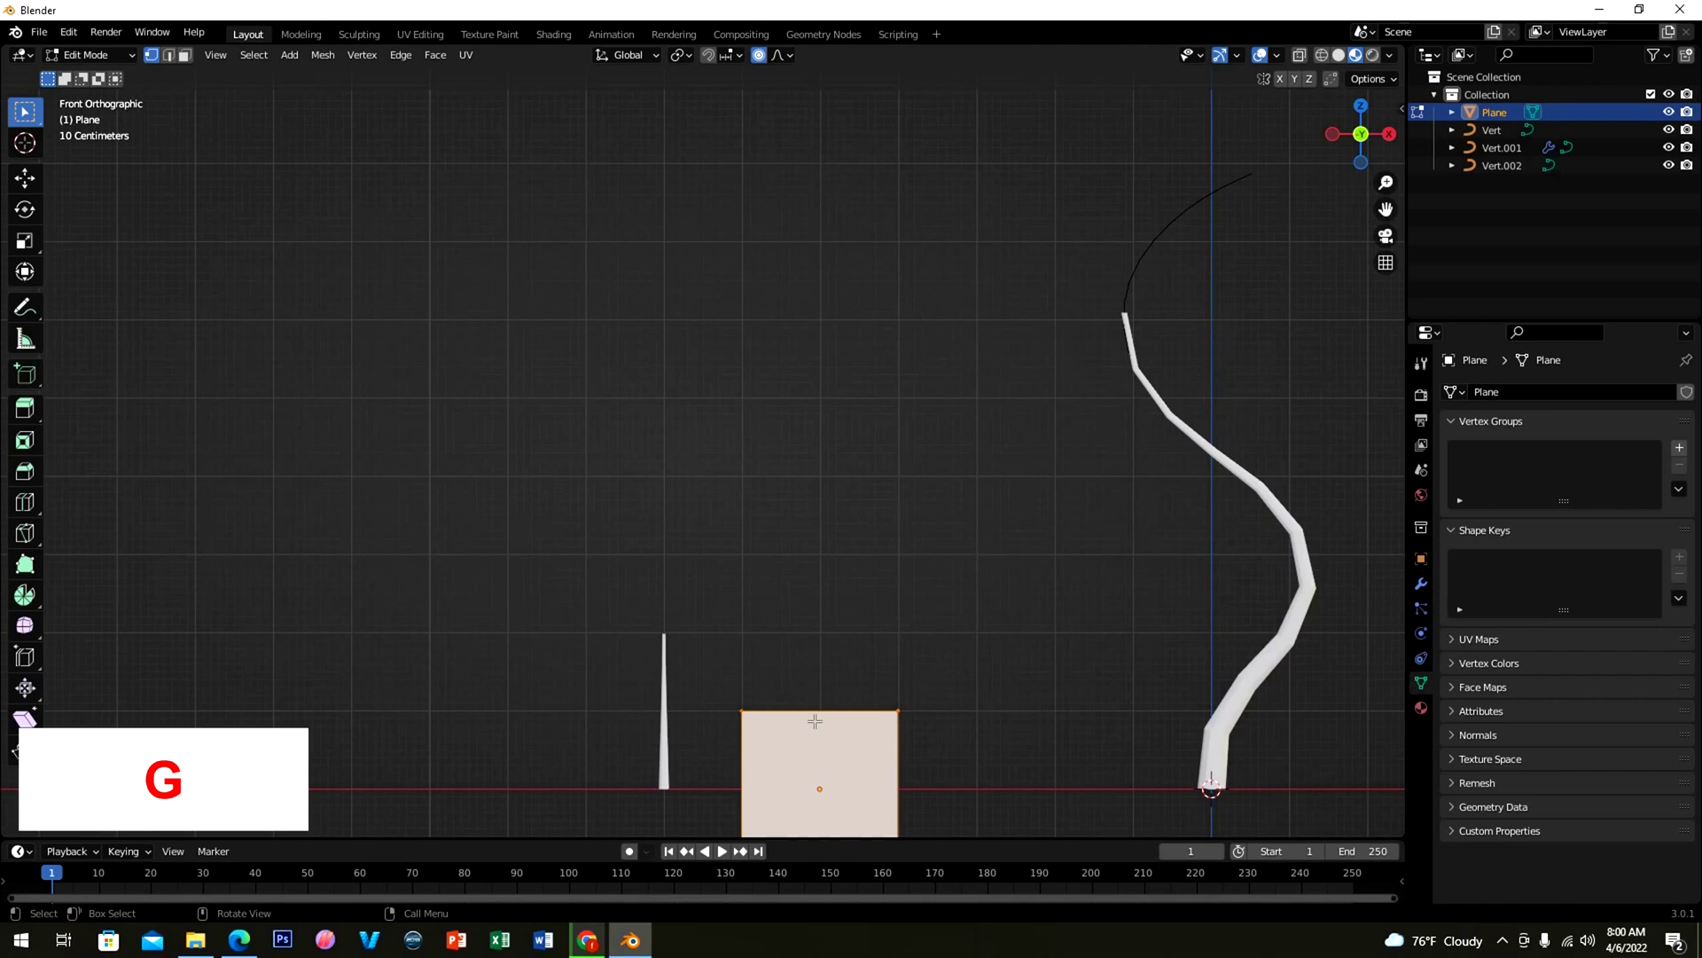
key(z)
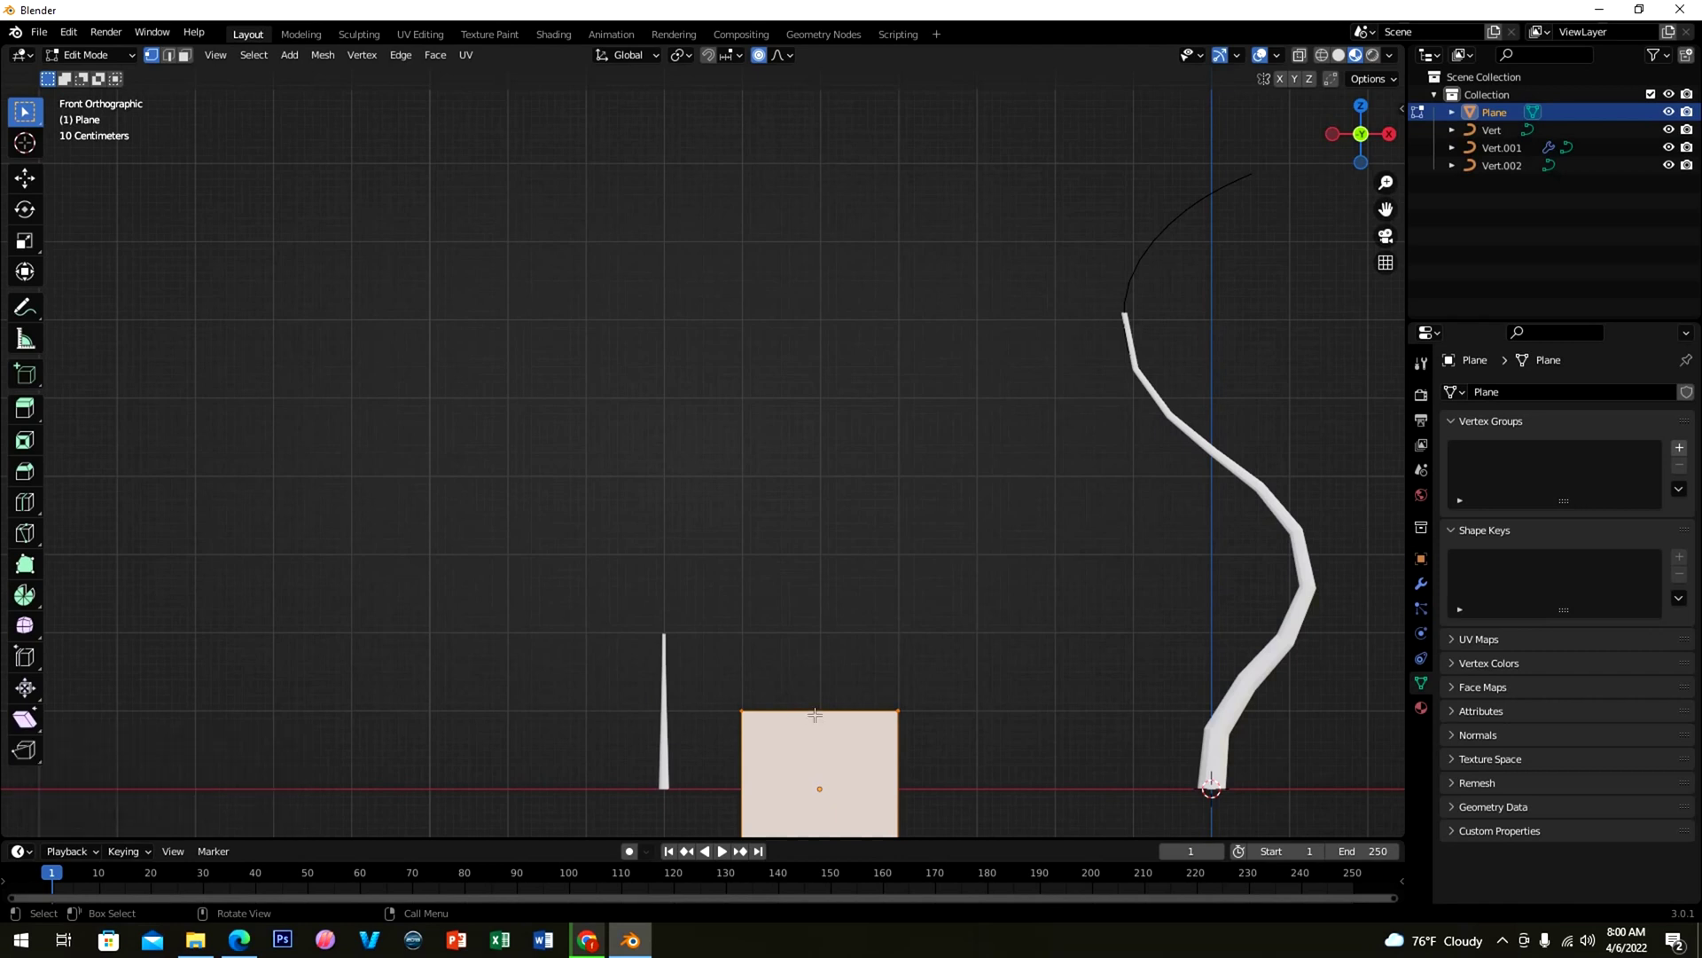
key(g)
key(z)
key(1)
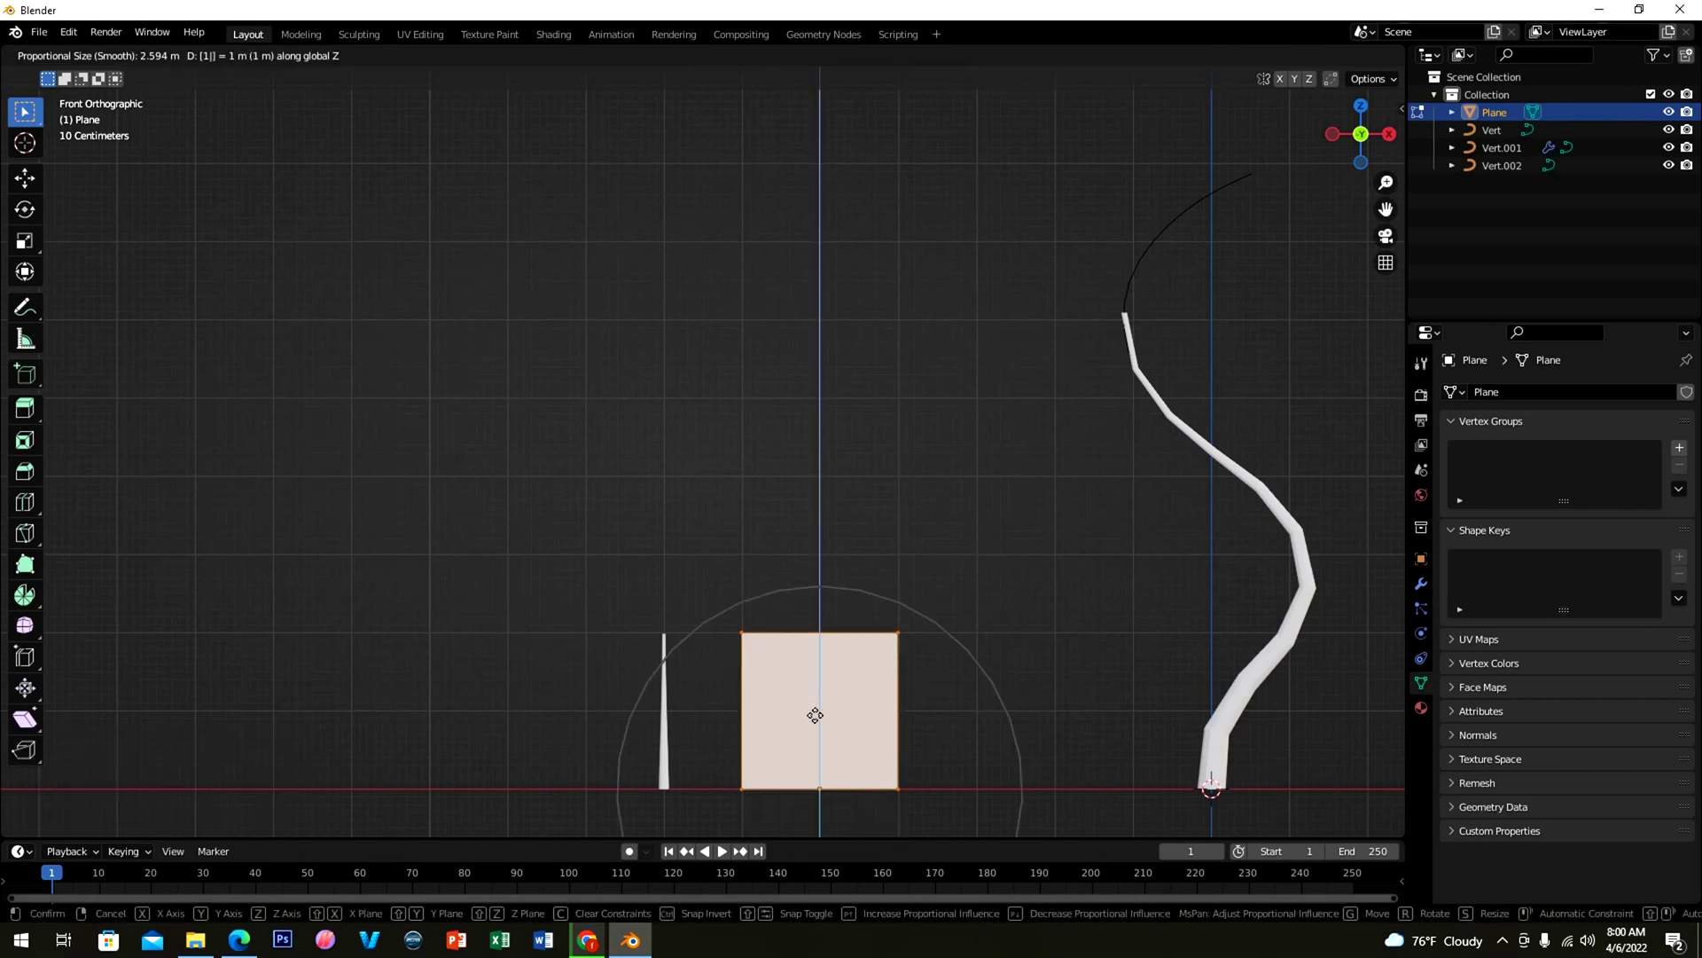
key(Return)
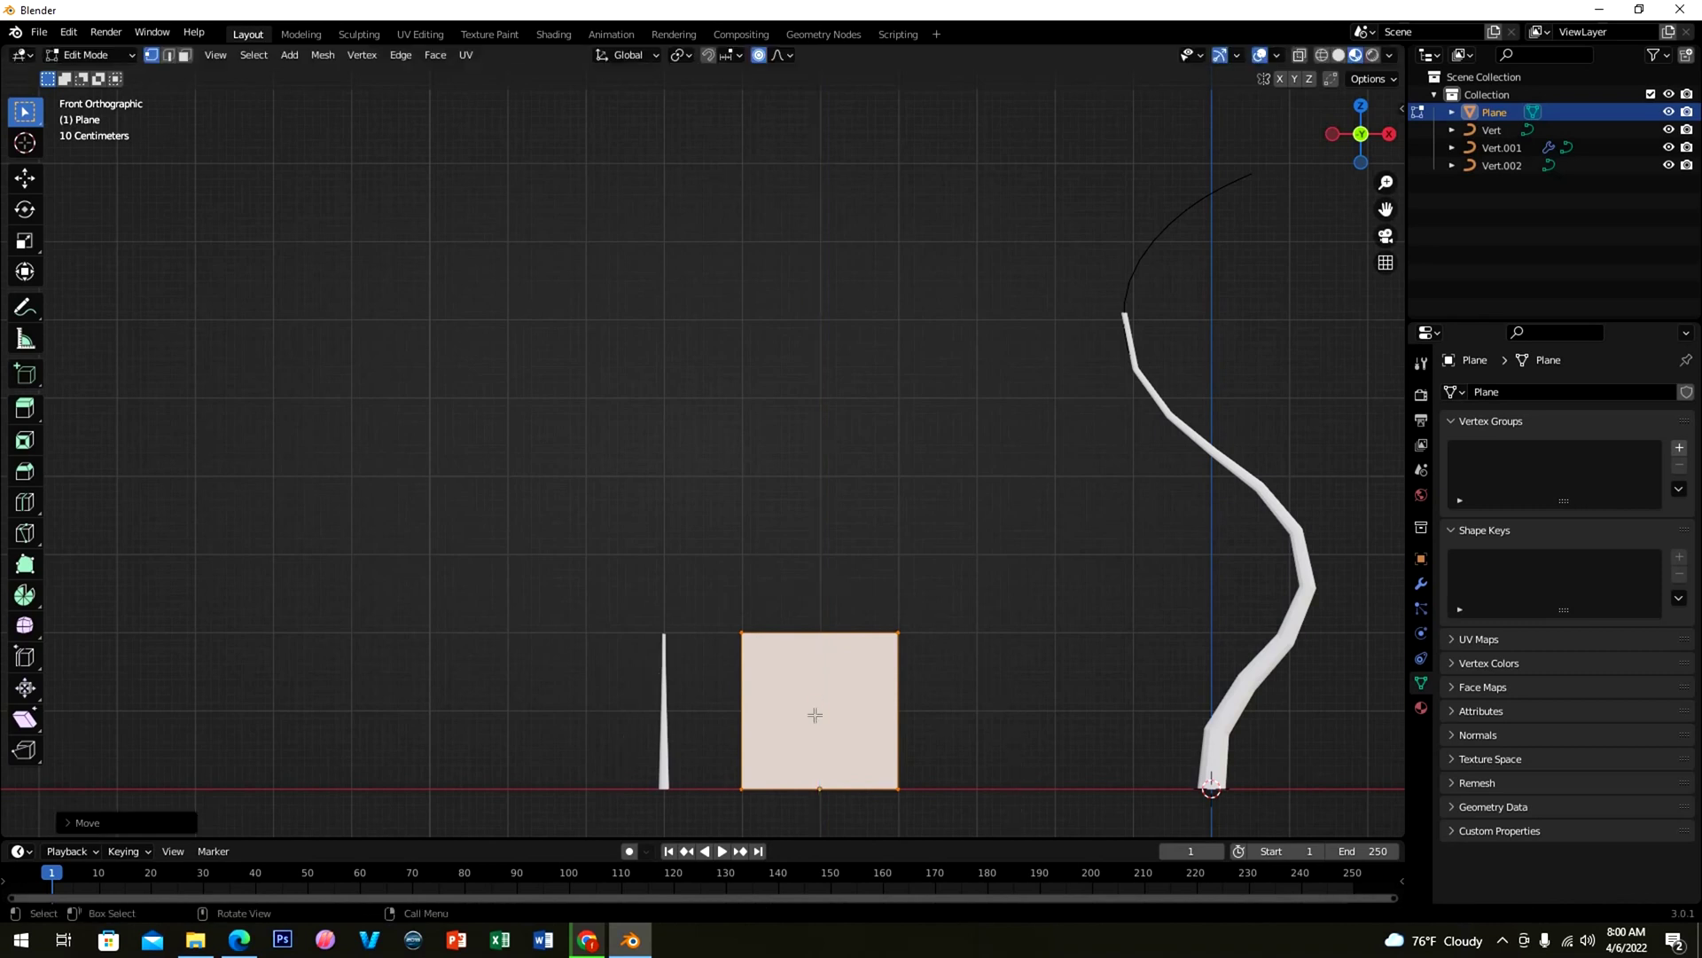
key(Tab)
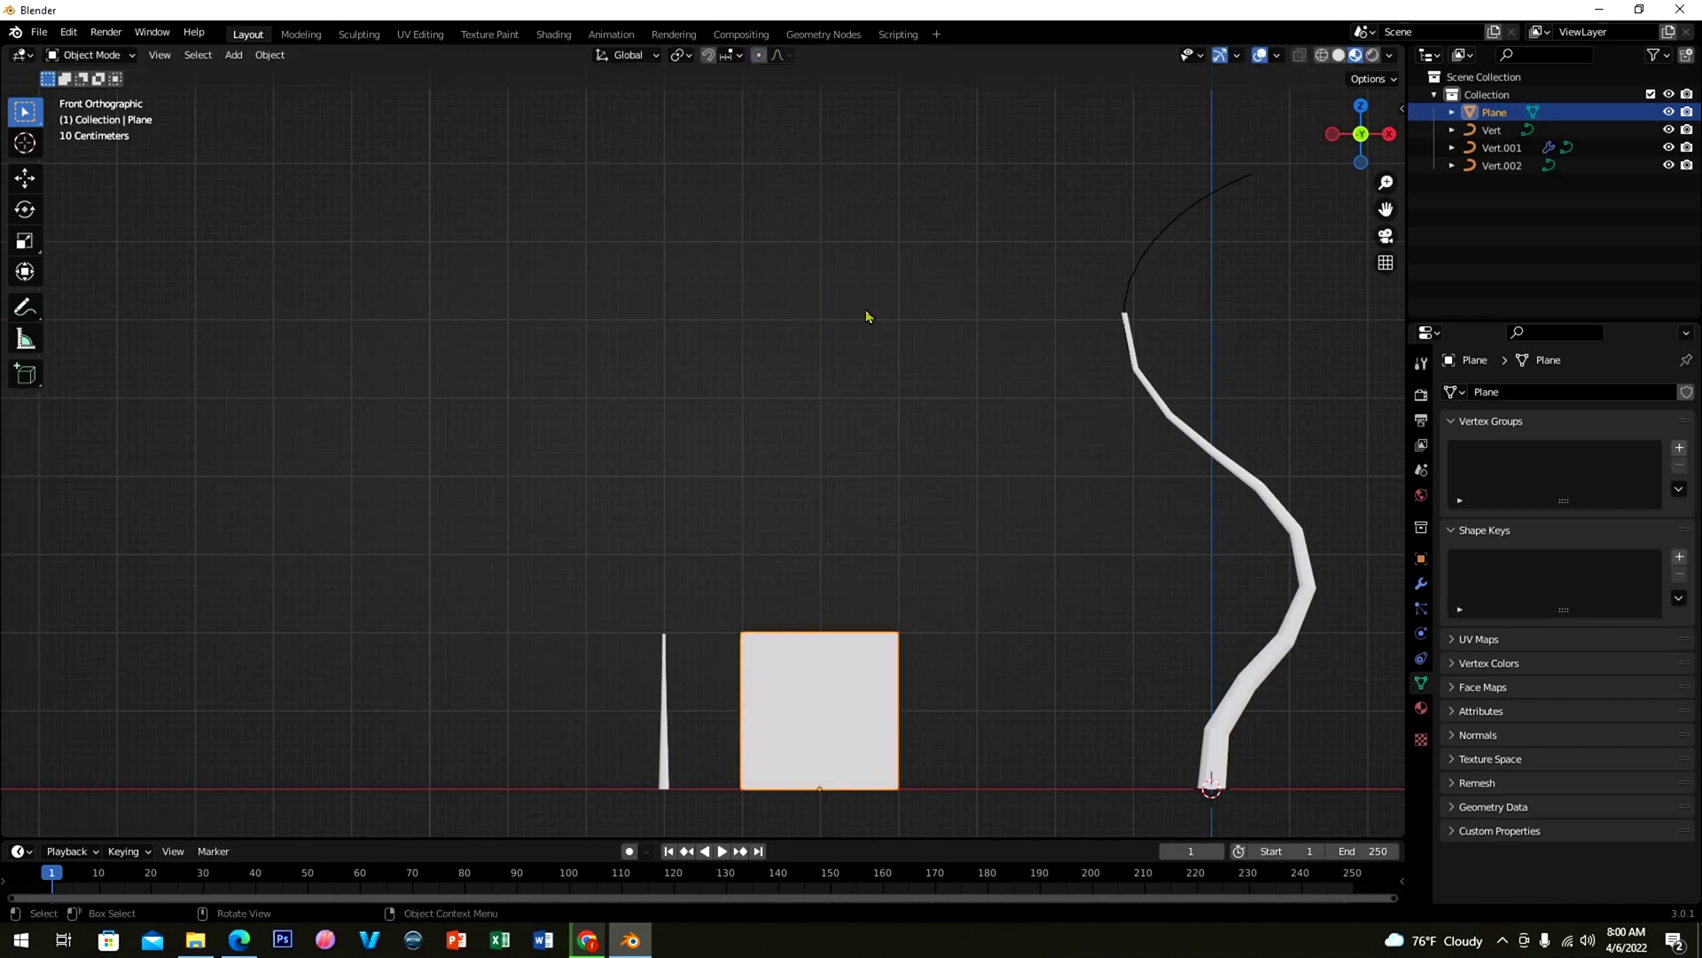
Step: Scale the plane to about 0.5 along X into a tall, narrow rectangle
key(s)
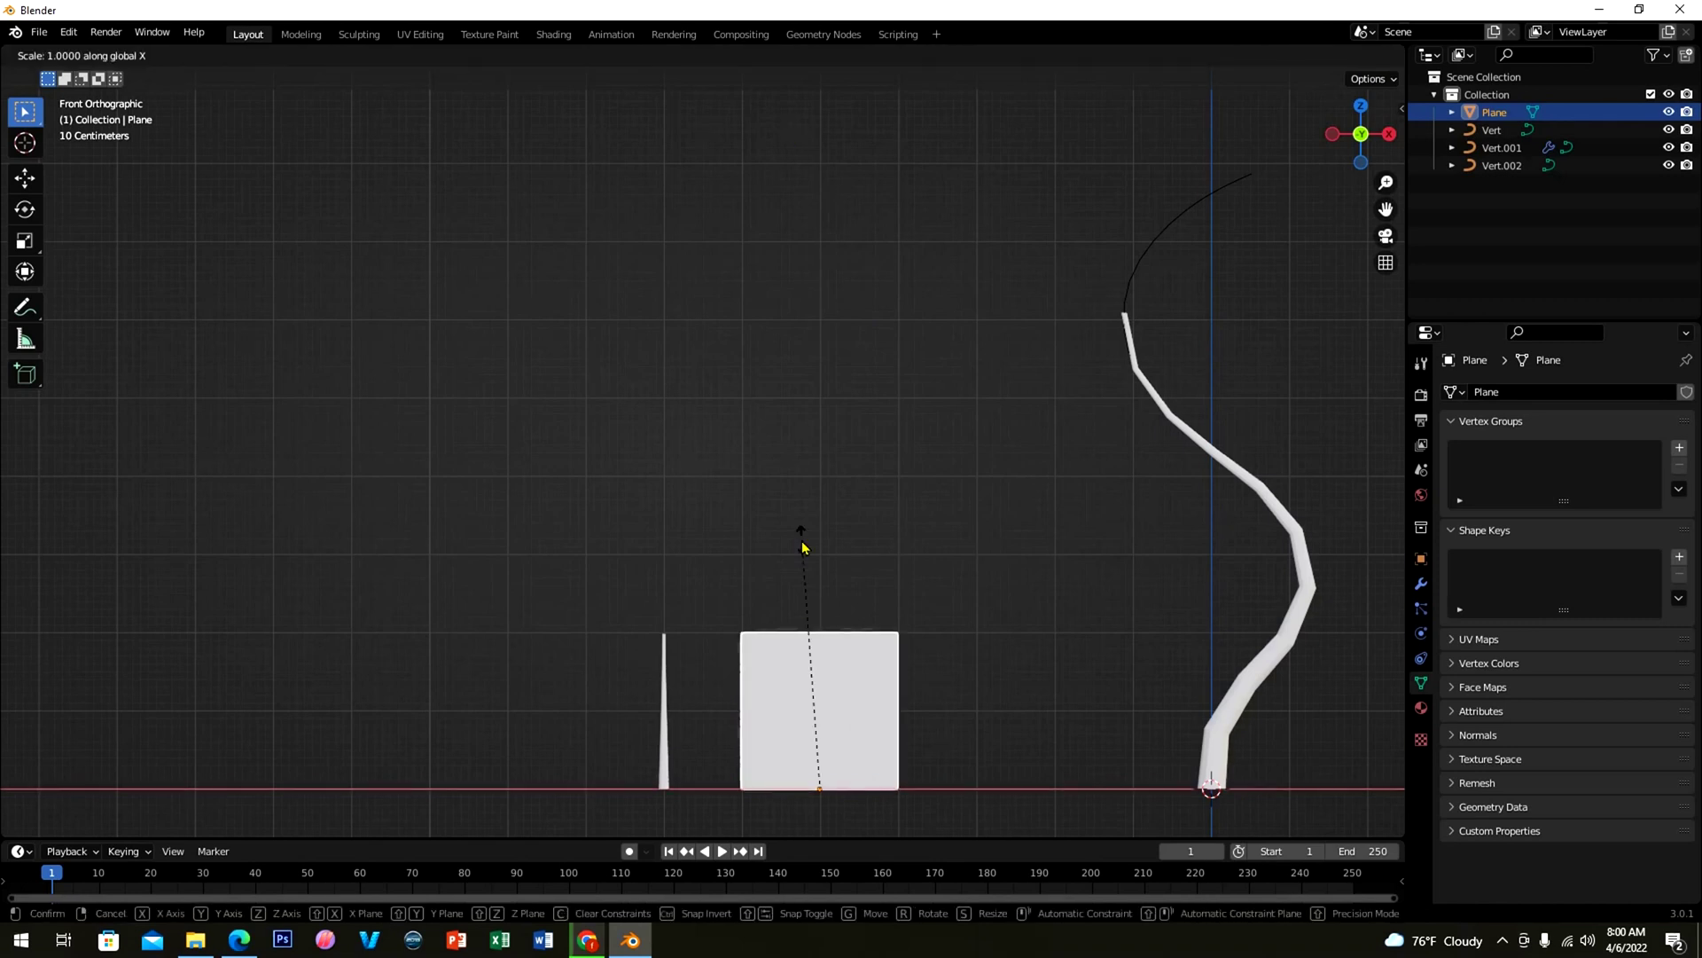
key(x)
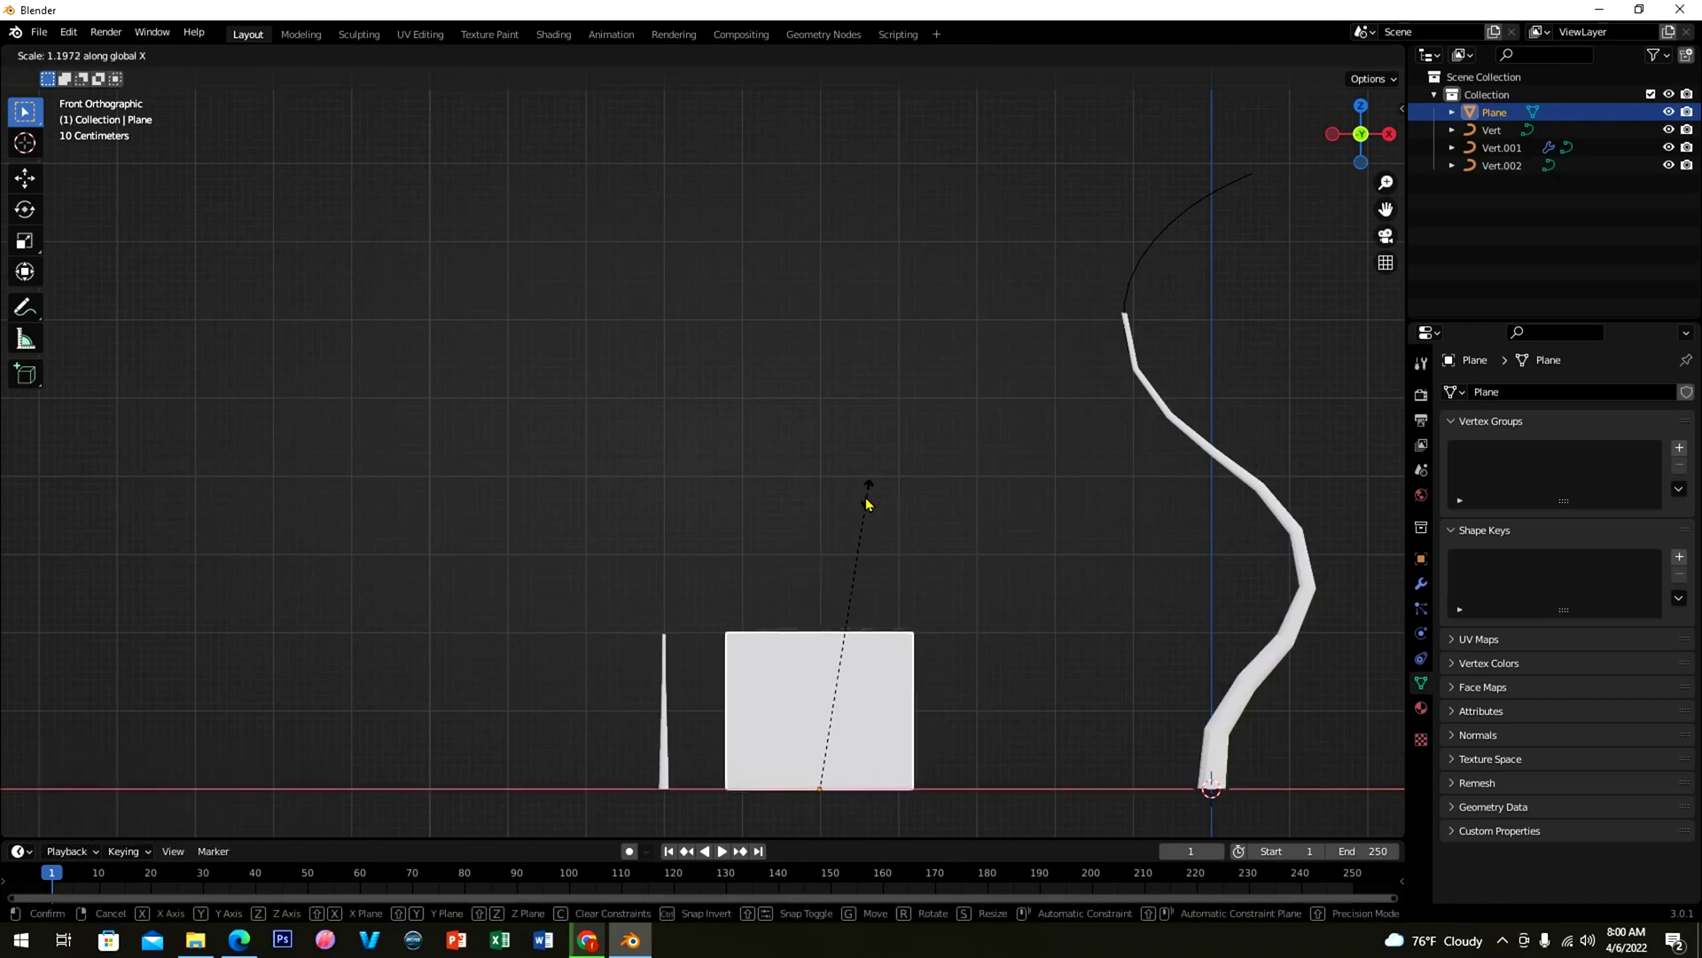
mouse_move(824, 667)
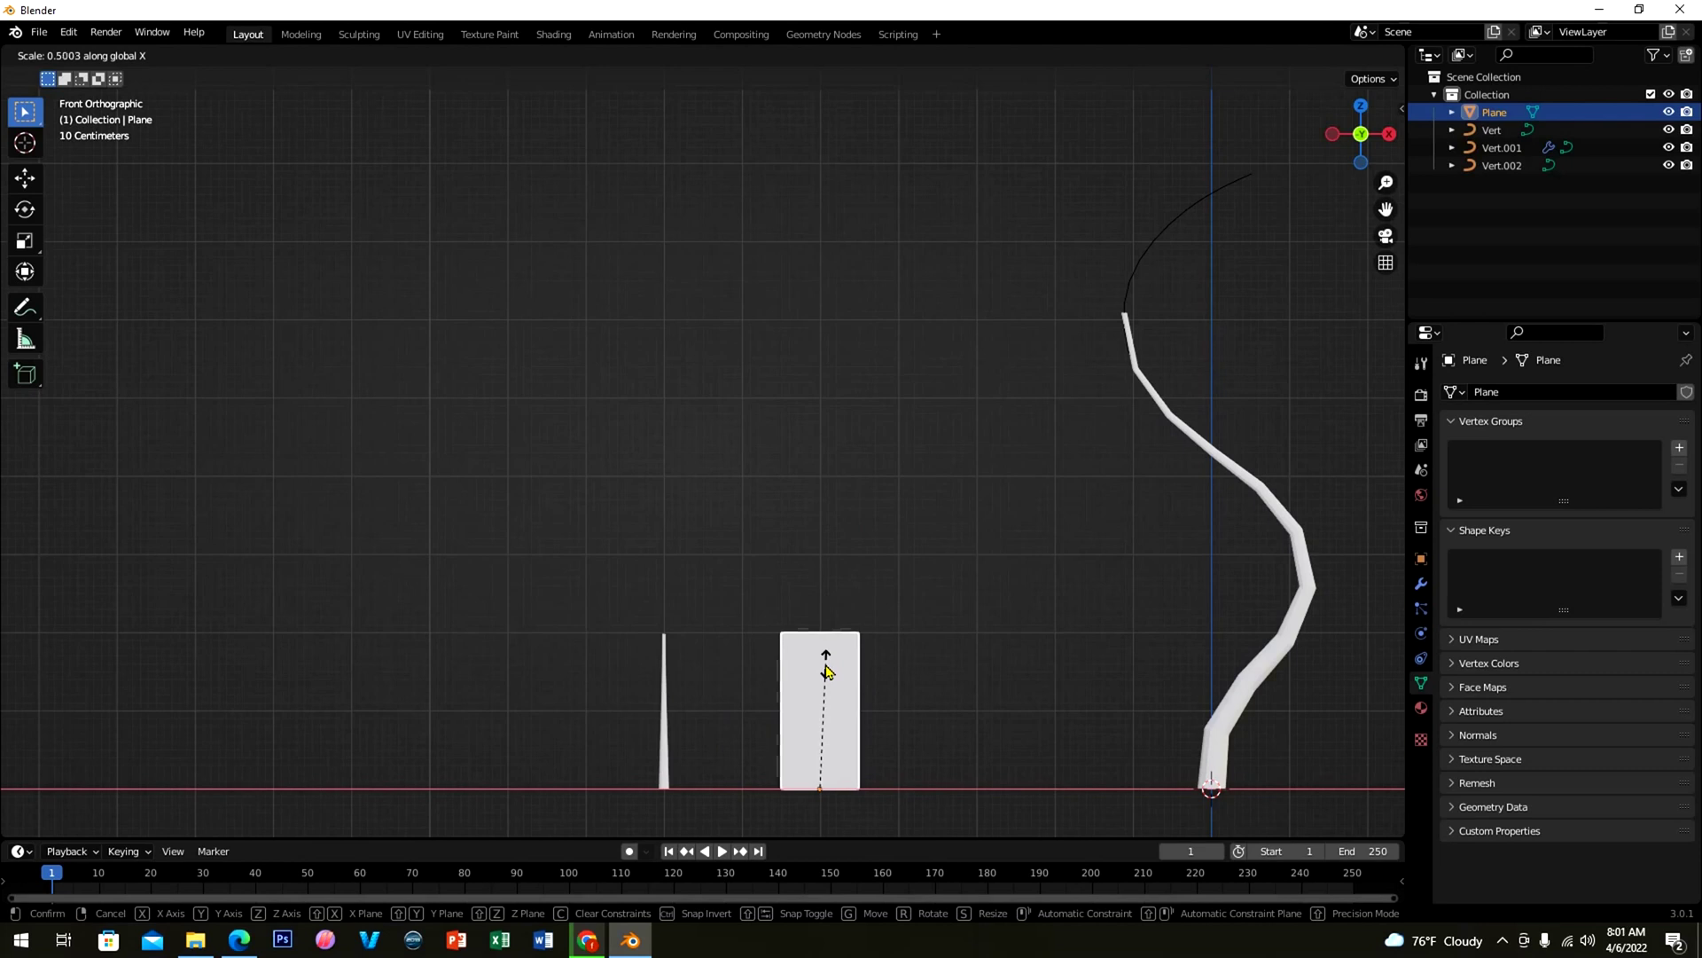
click(827, 706)
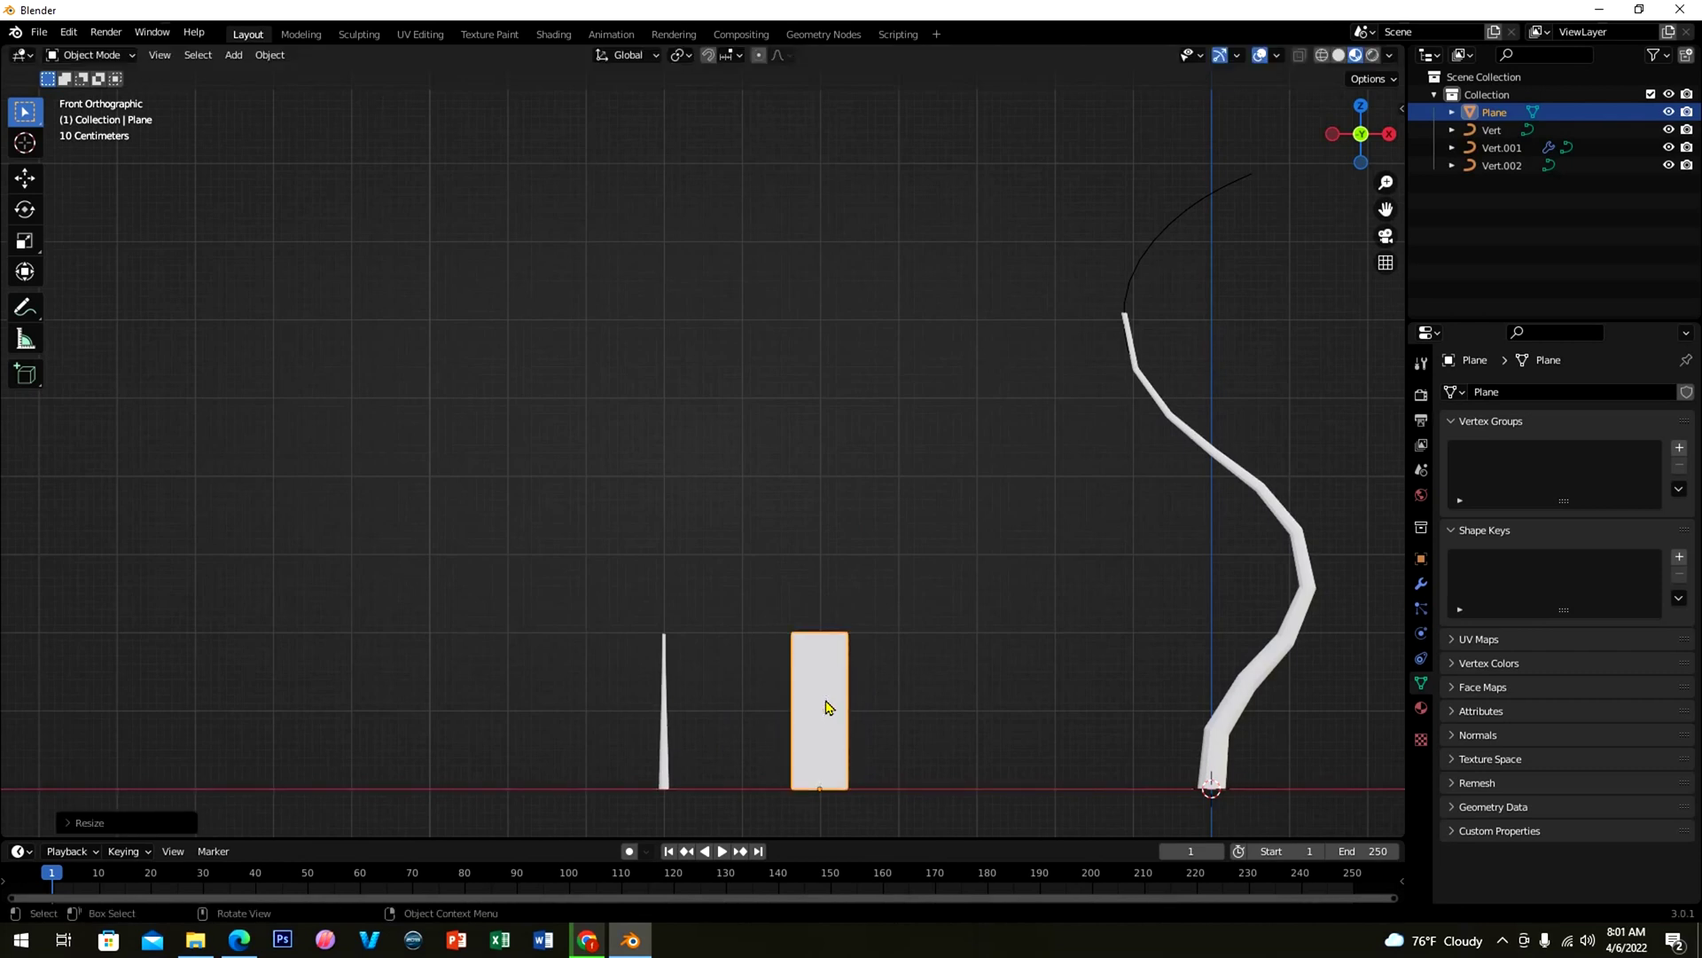
key(Tab)
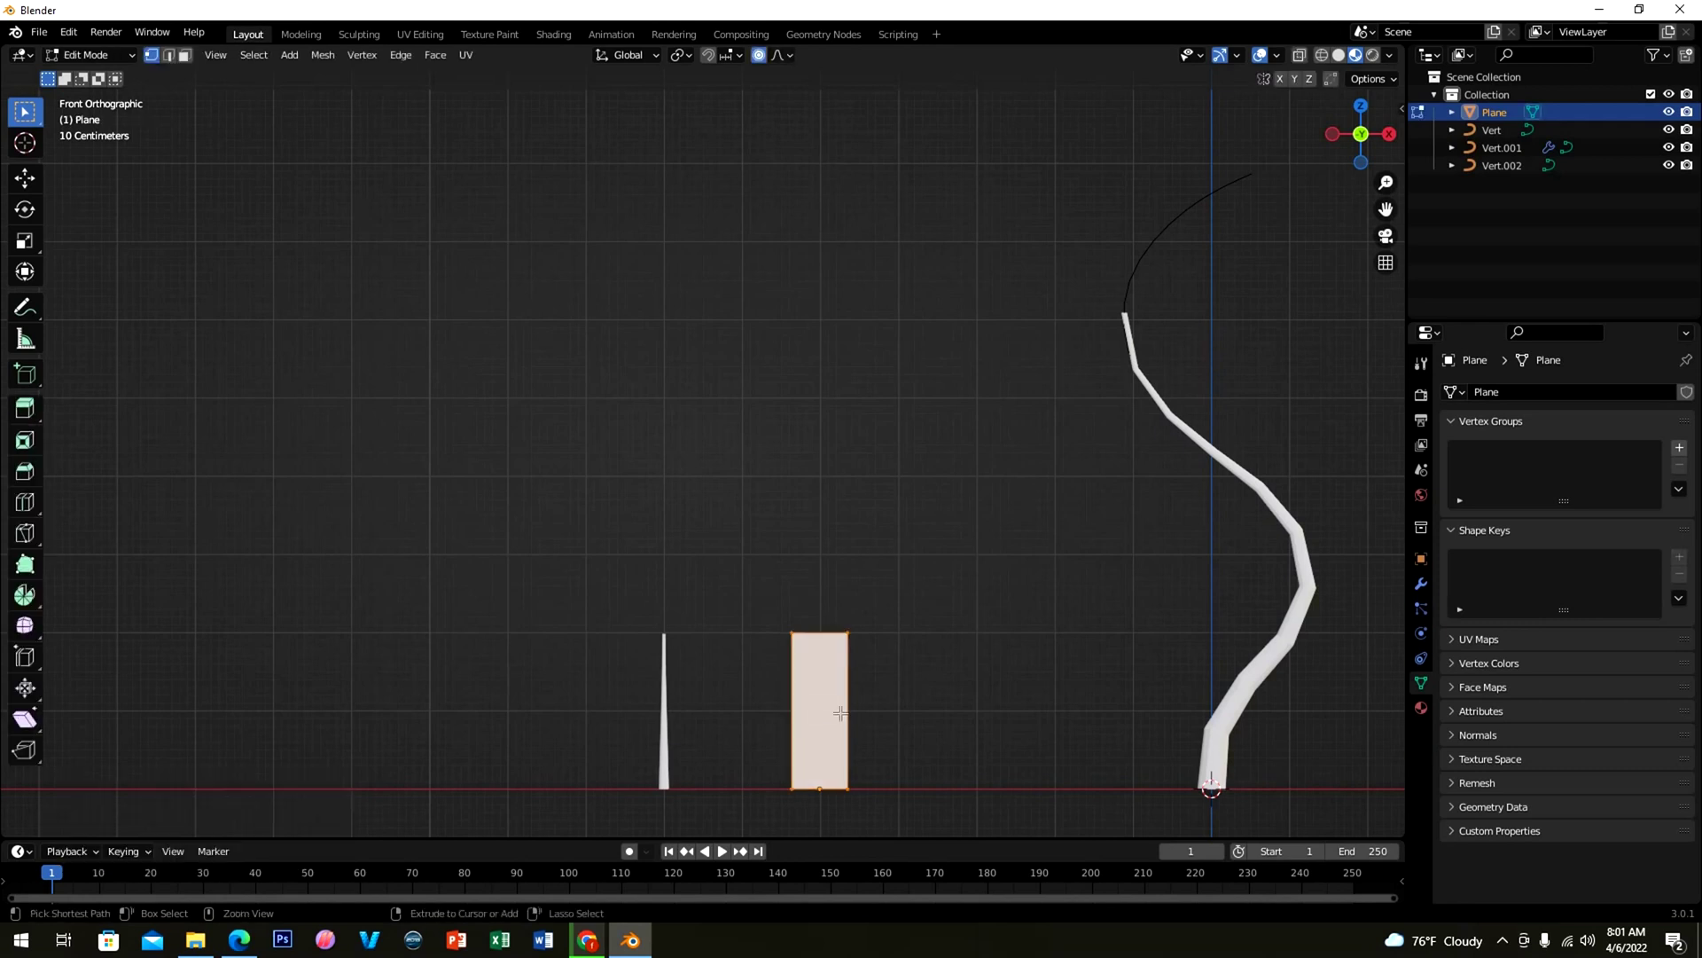
Step: Add two evenly spaced horizontal loop cuts across the rectangle and select its top edge
key(ctrl+r)
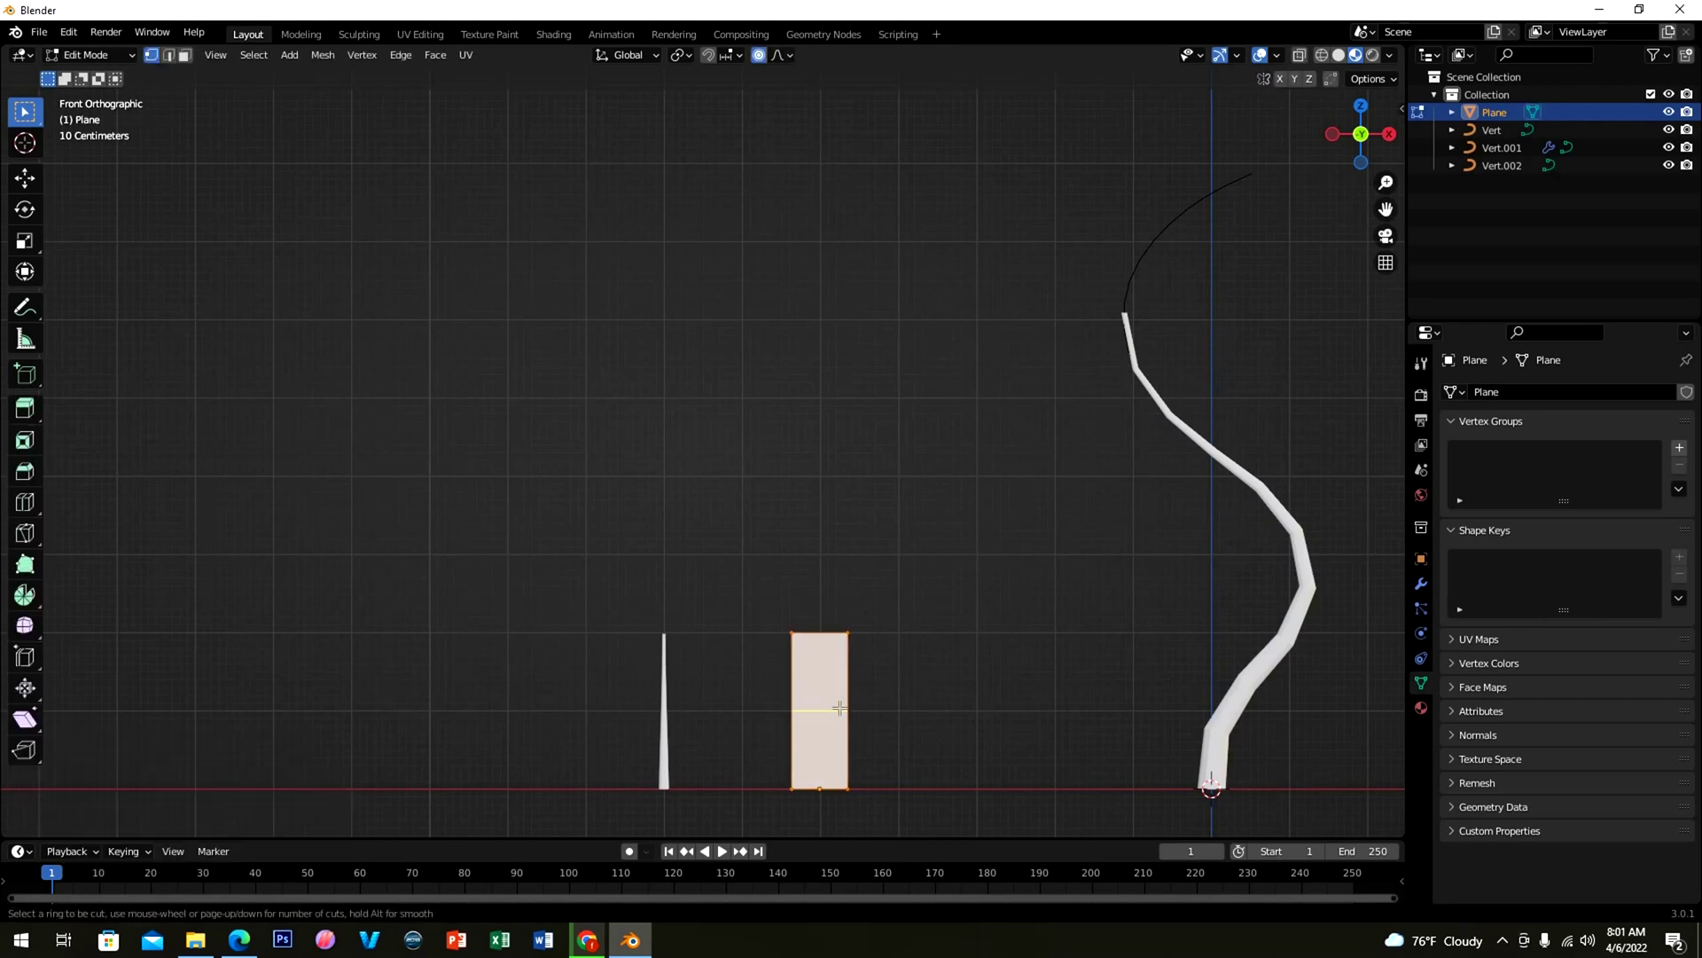
scroll(840, 708, up, 1)
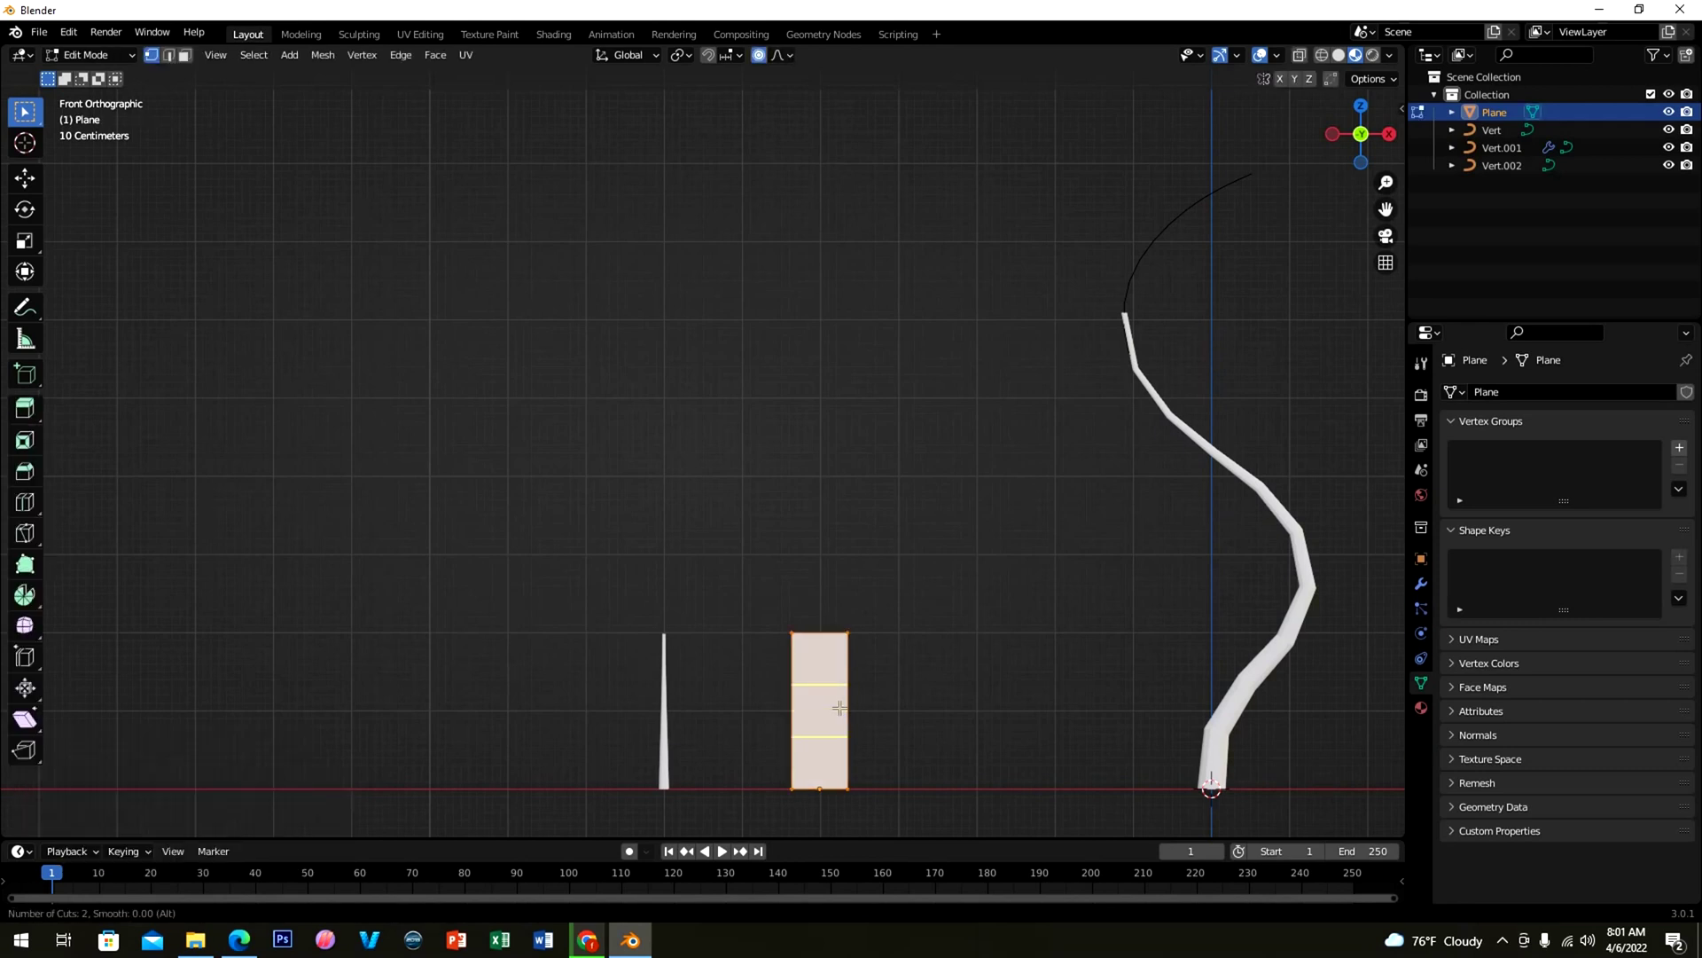
click(839, 707)
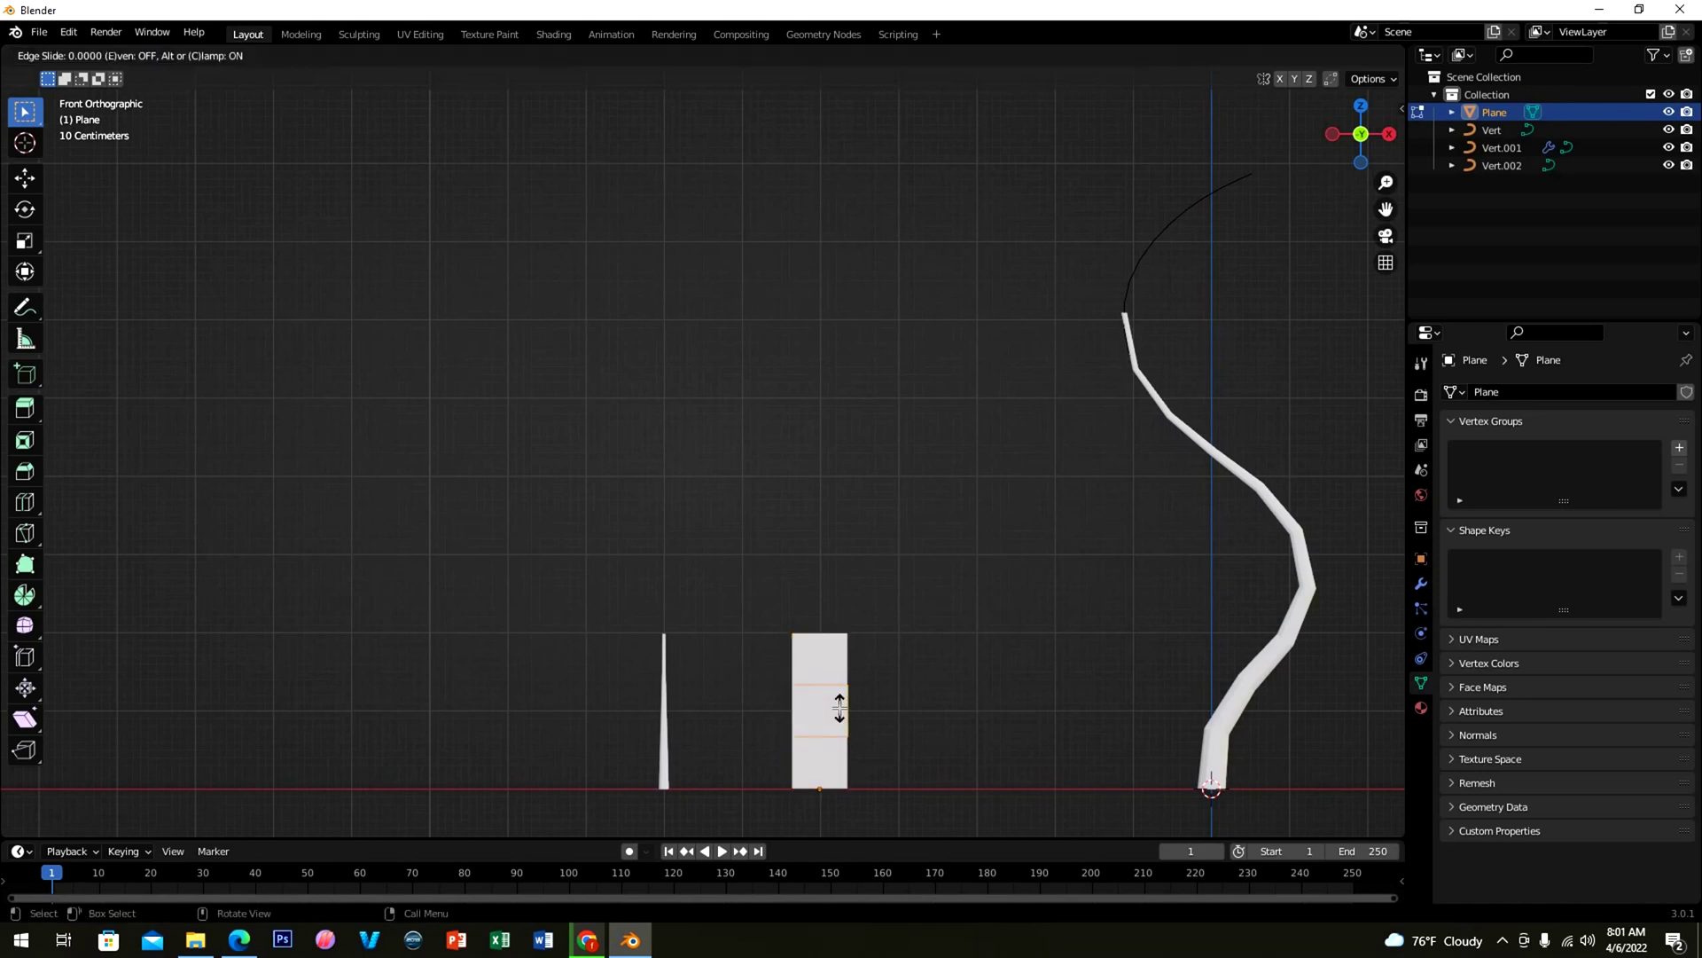
click(839, 707)
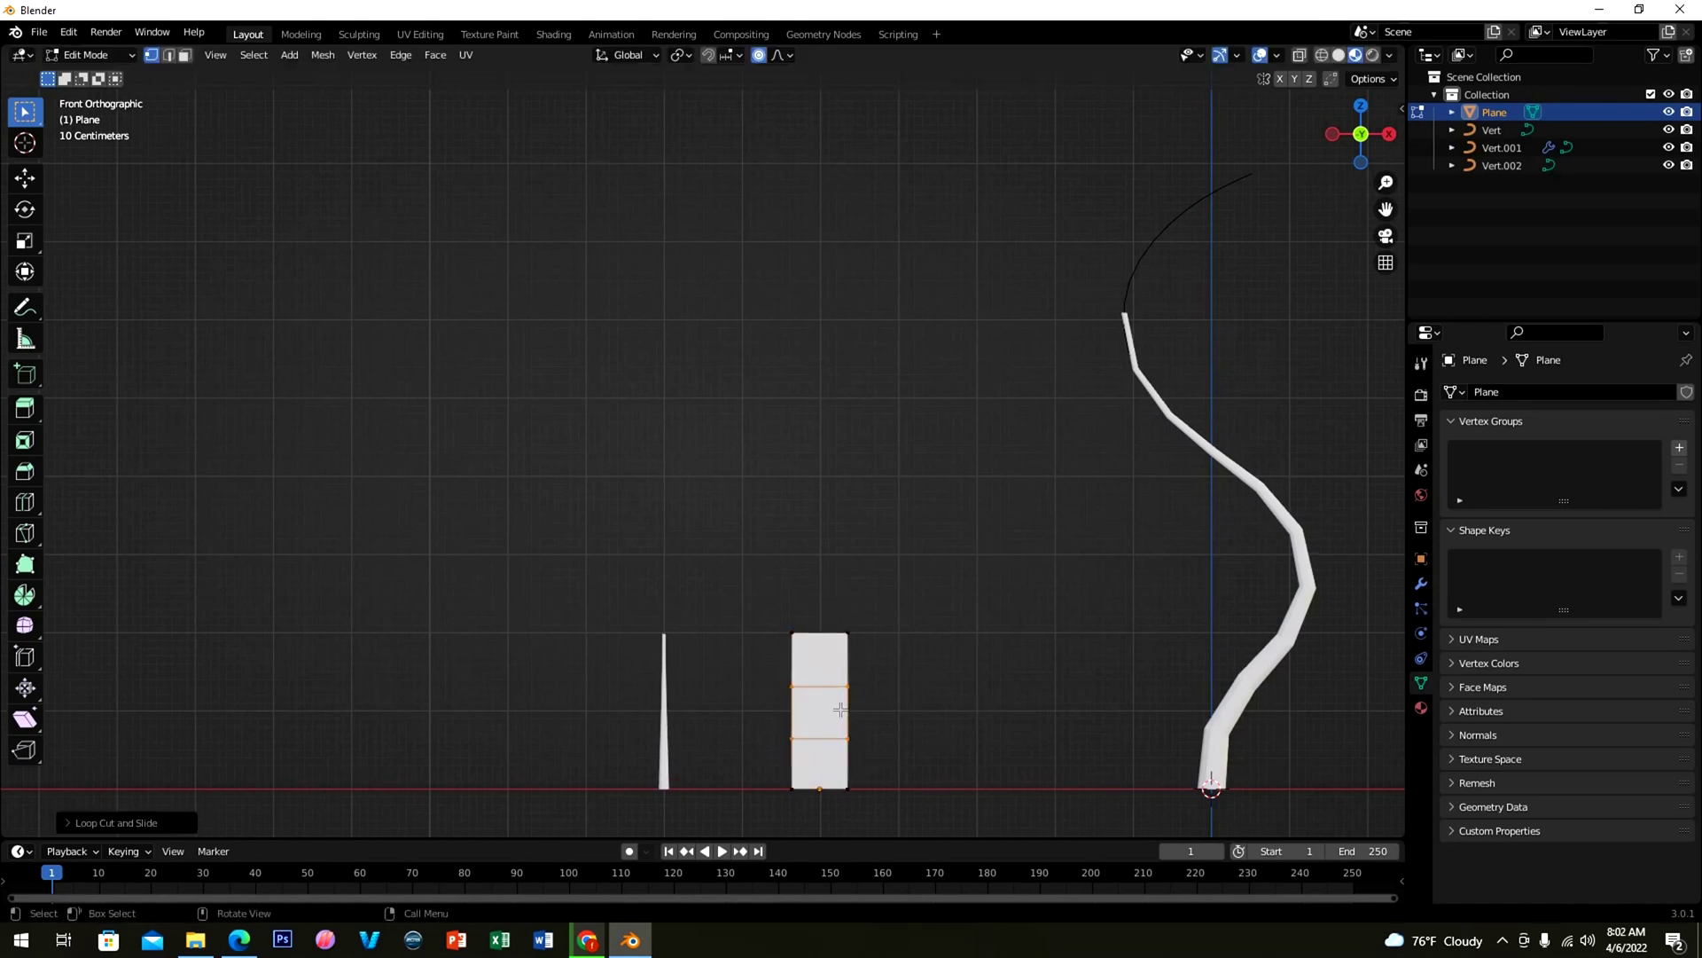
drag(777, 614, 868, 657)
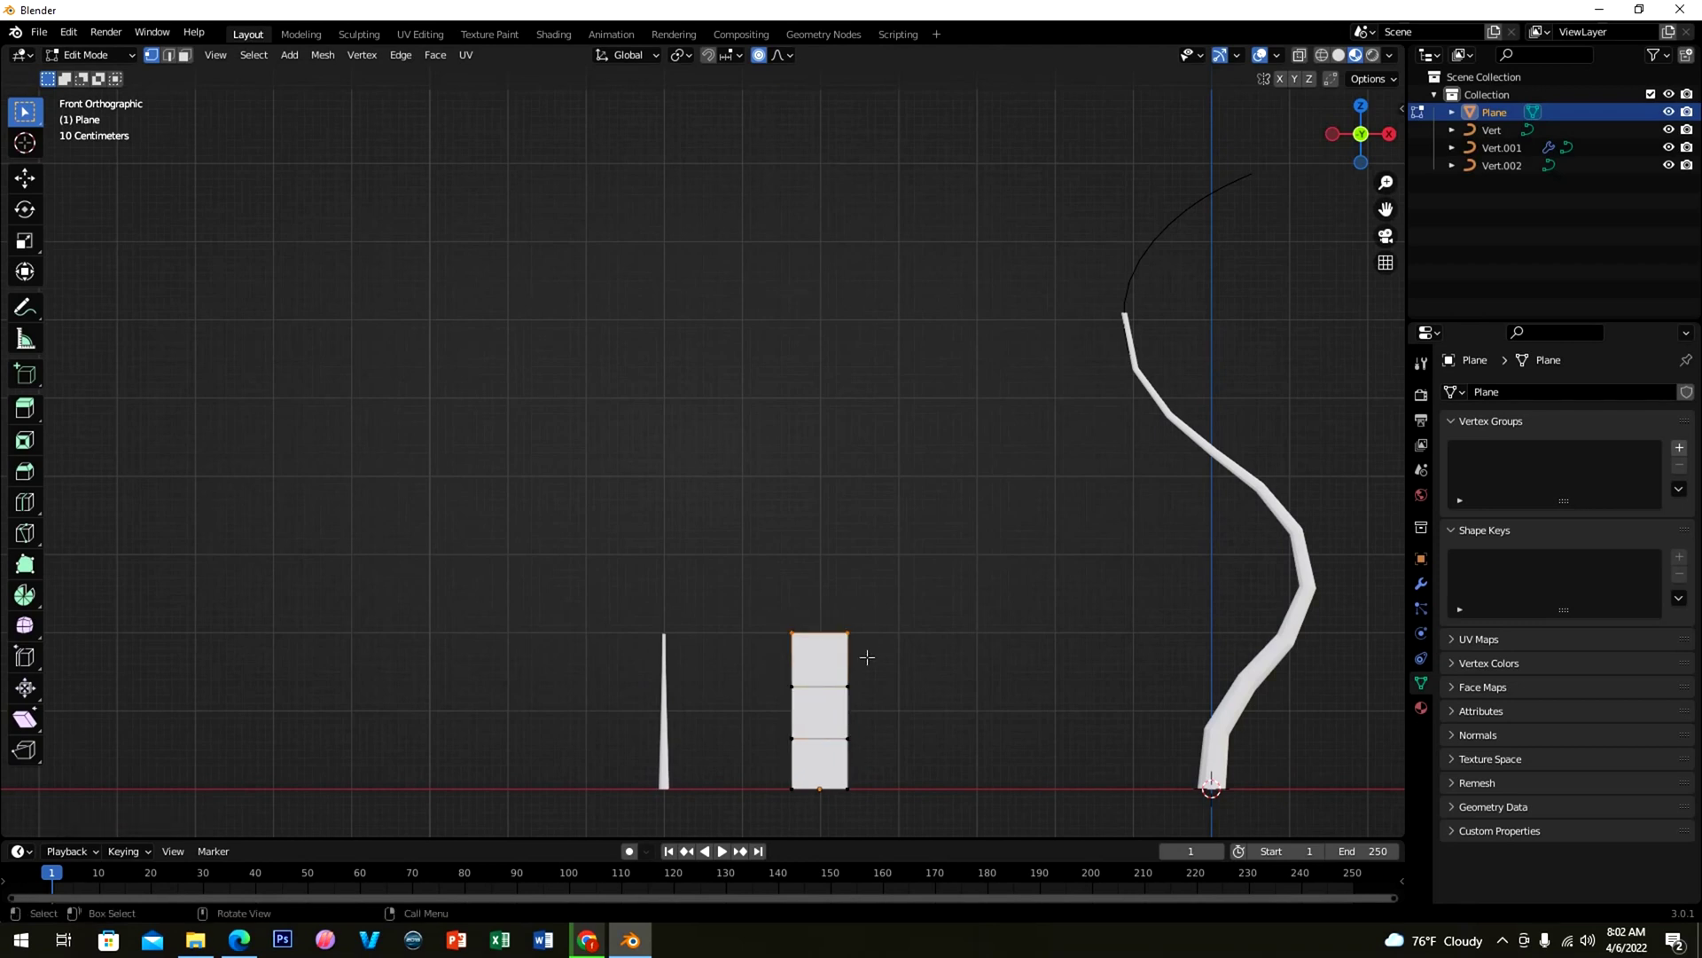
Step: Scale the top and bottom edges down into pointed leaf tips
key(s)
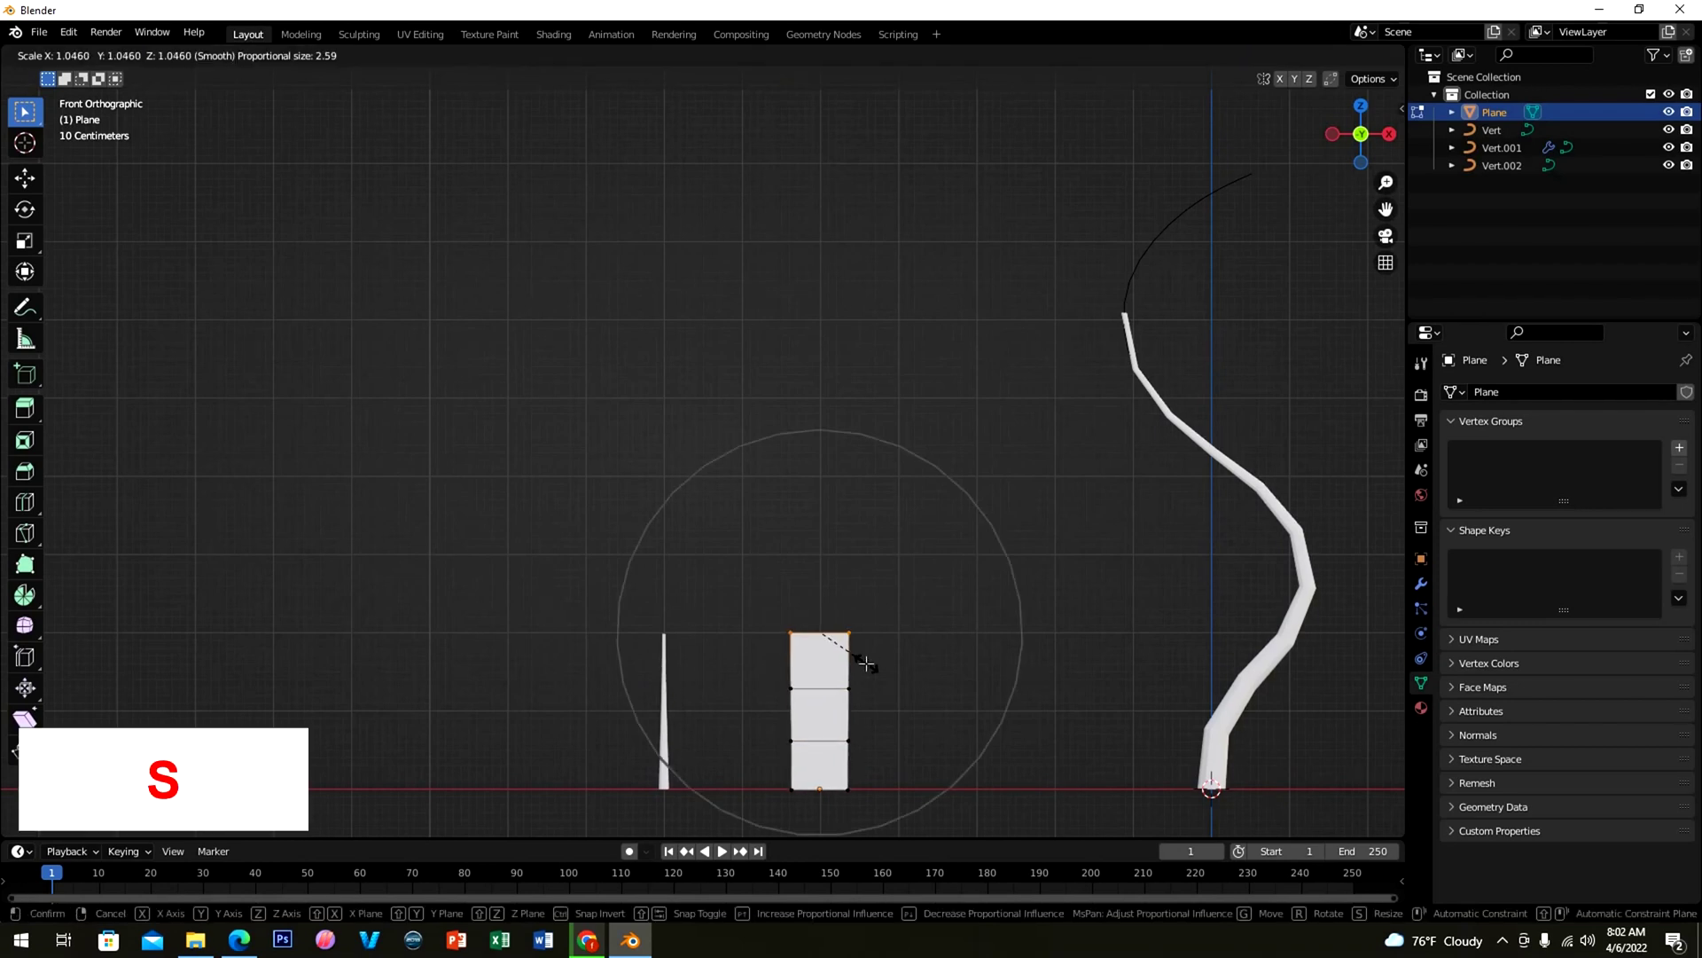
scroll(867, 661, up, 14)
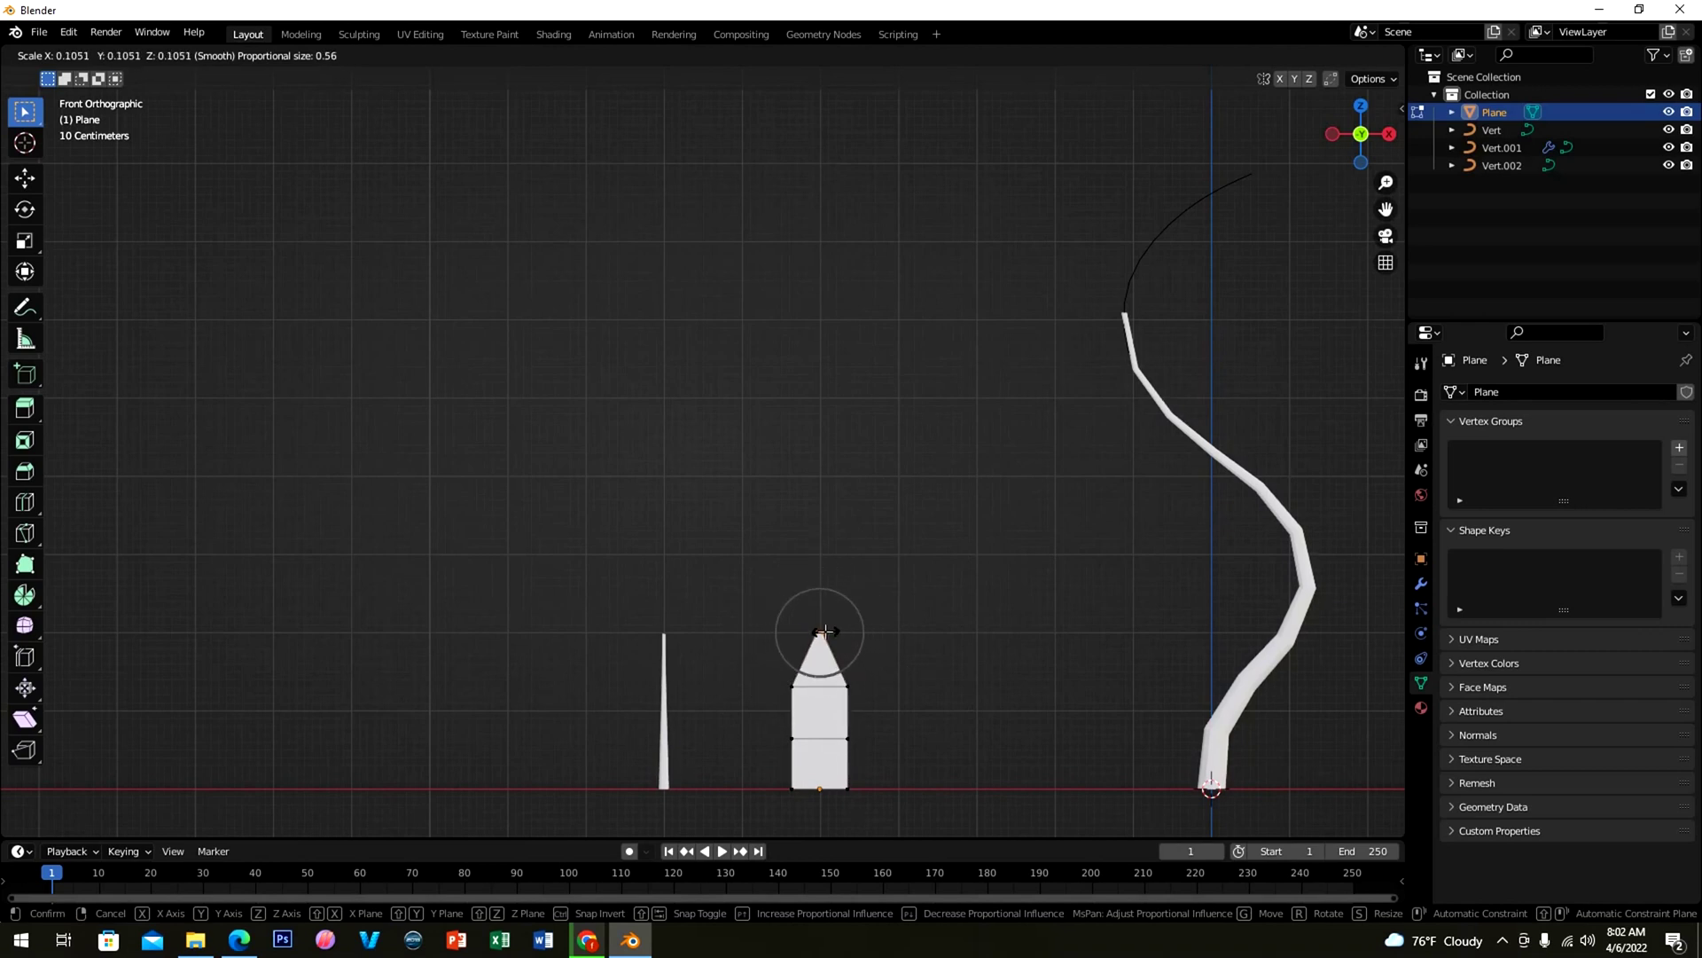
click(824, 631)
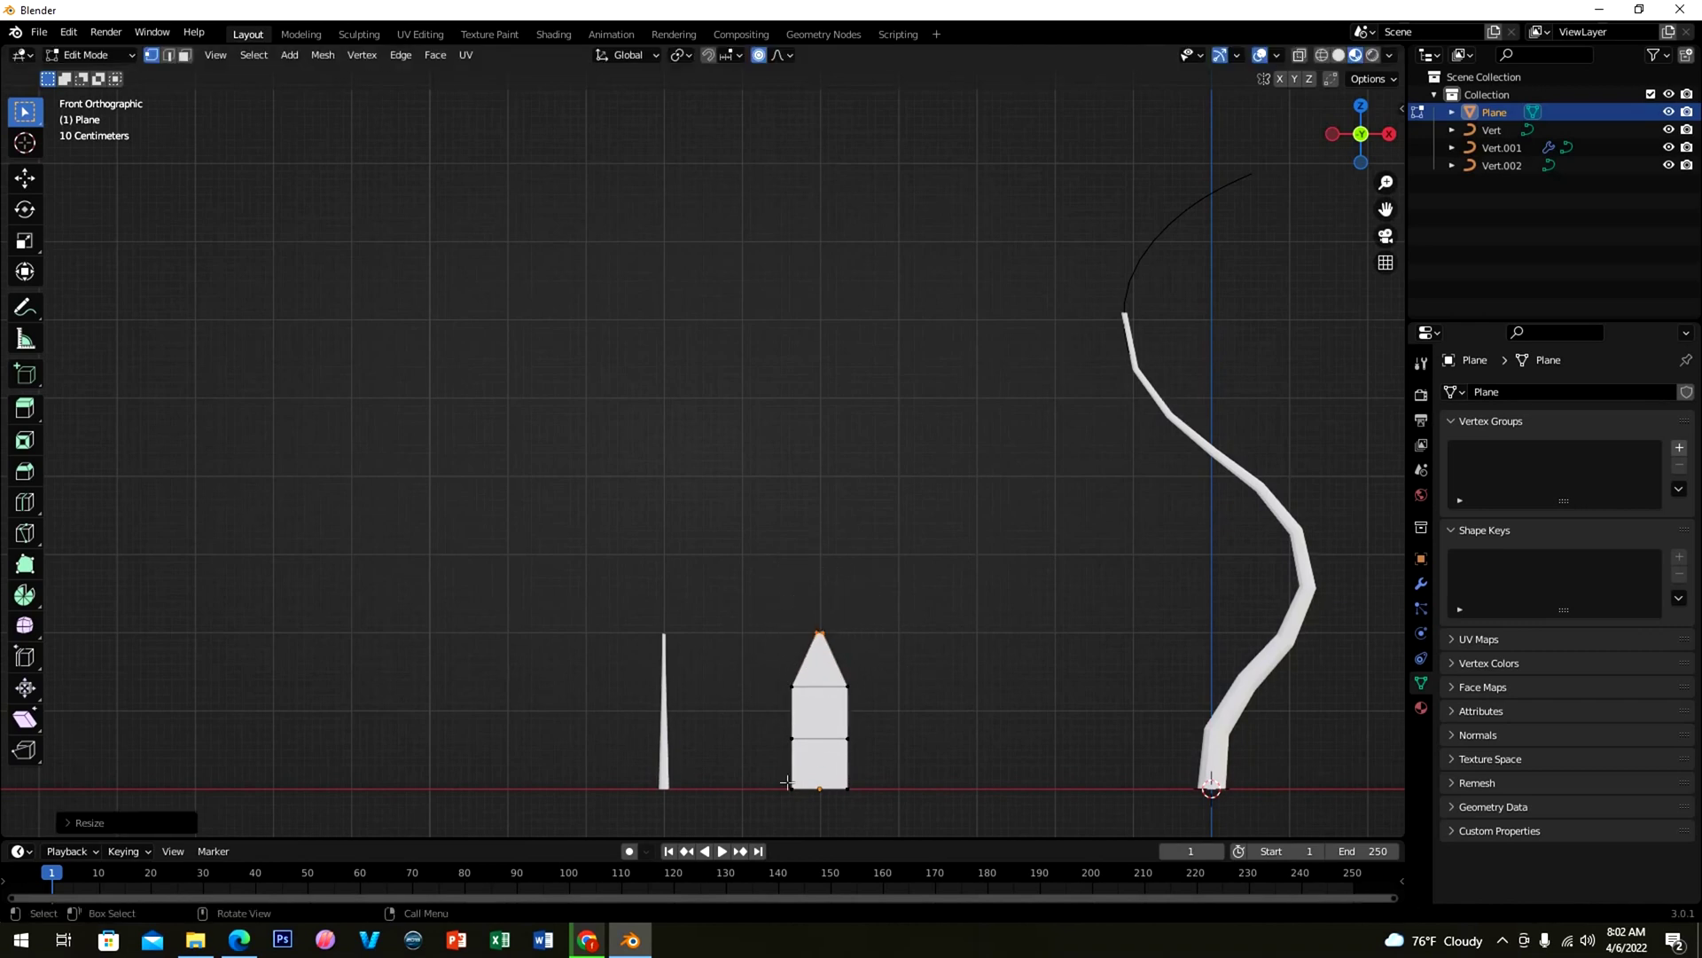
drag(775, 778, 868, 807)
key(s)
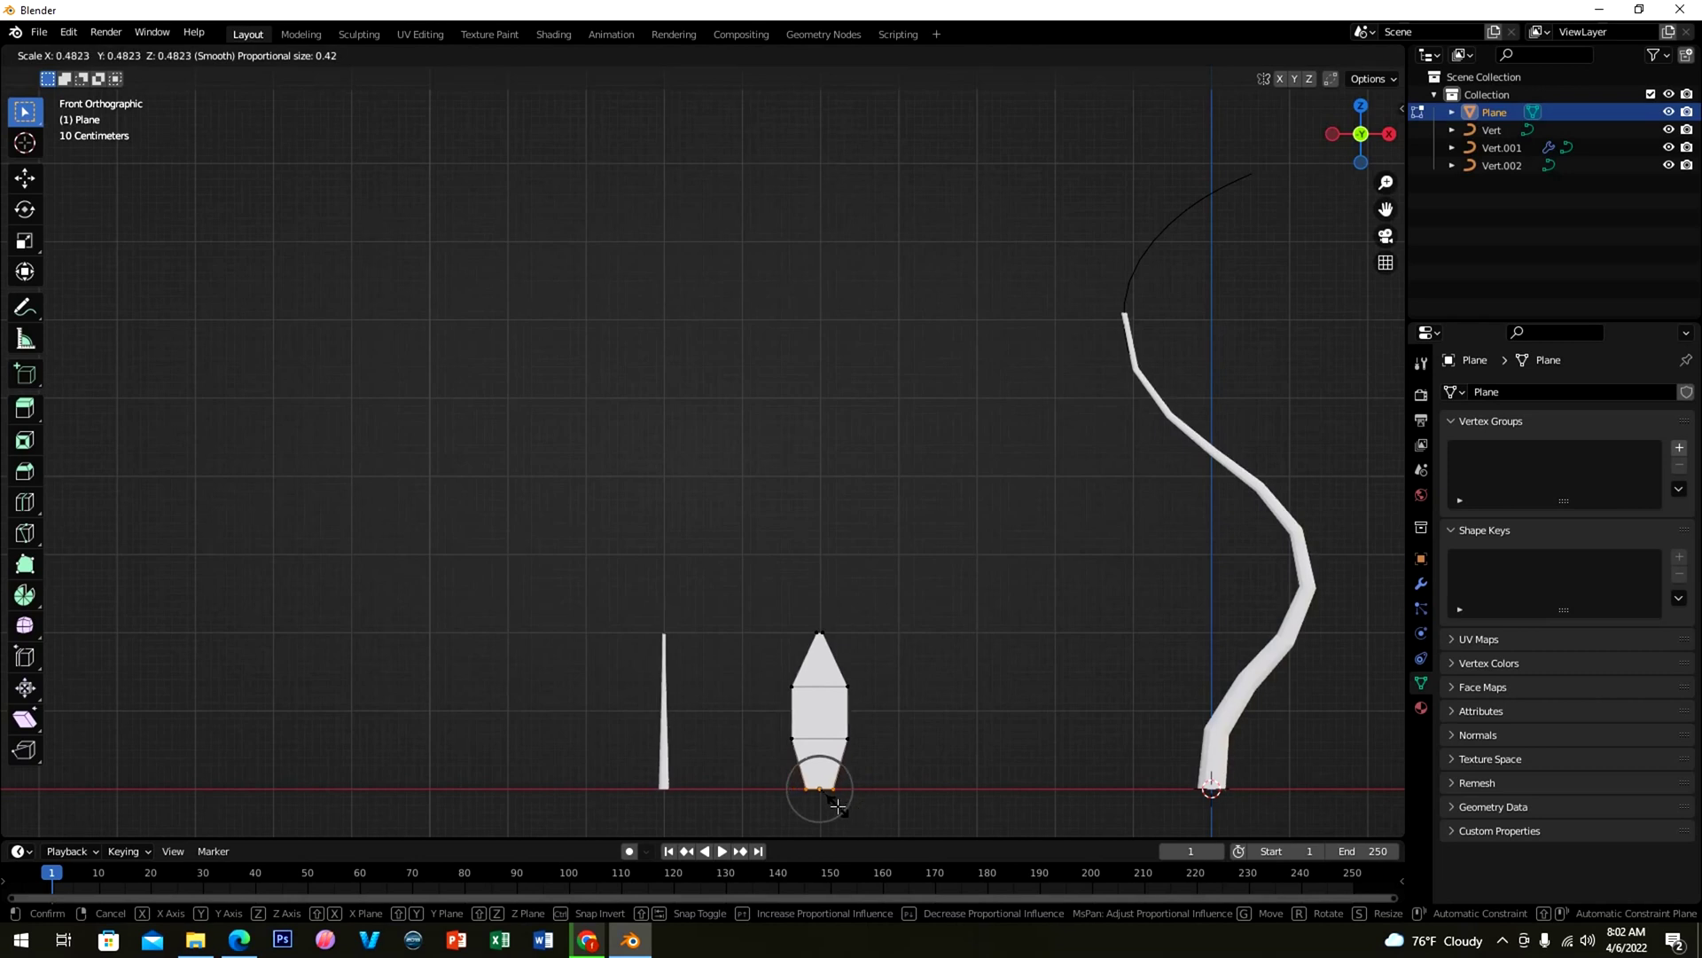
click(836, 805)
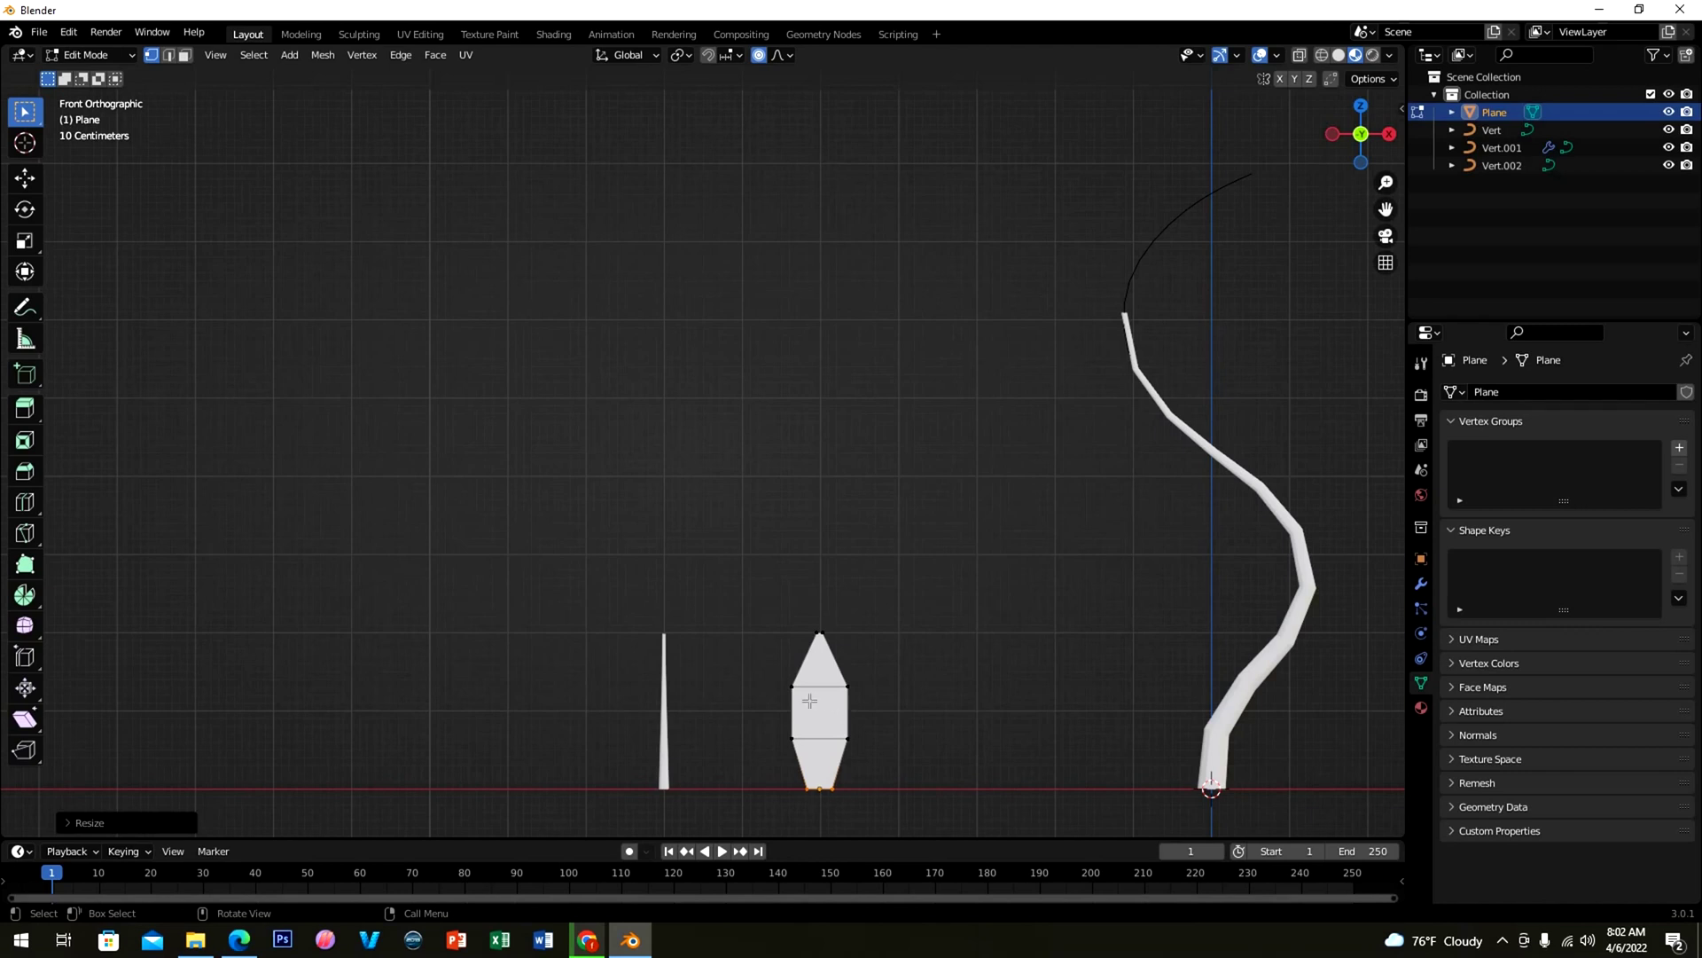
Step: Lower the leaf's middle section along Z and slightly shrink its upper edge loop
drag(779, 671, 865, 742)
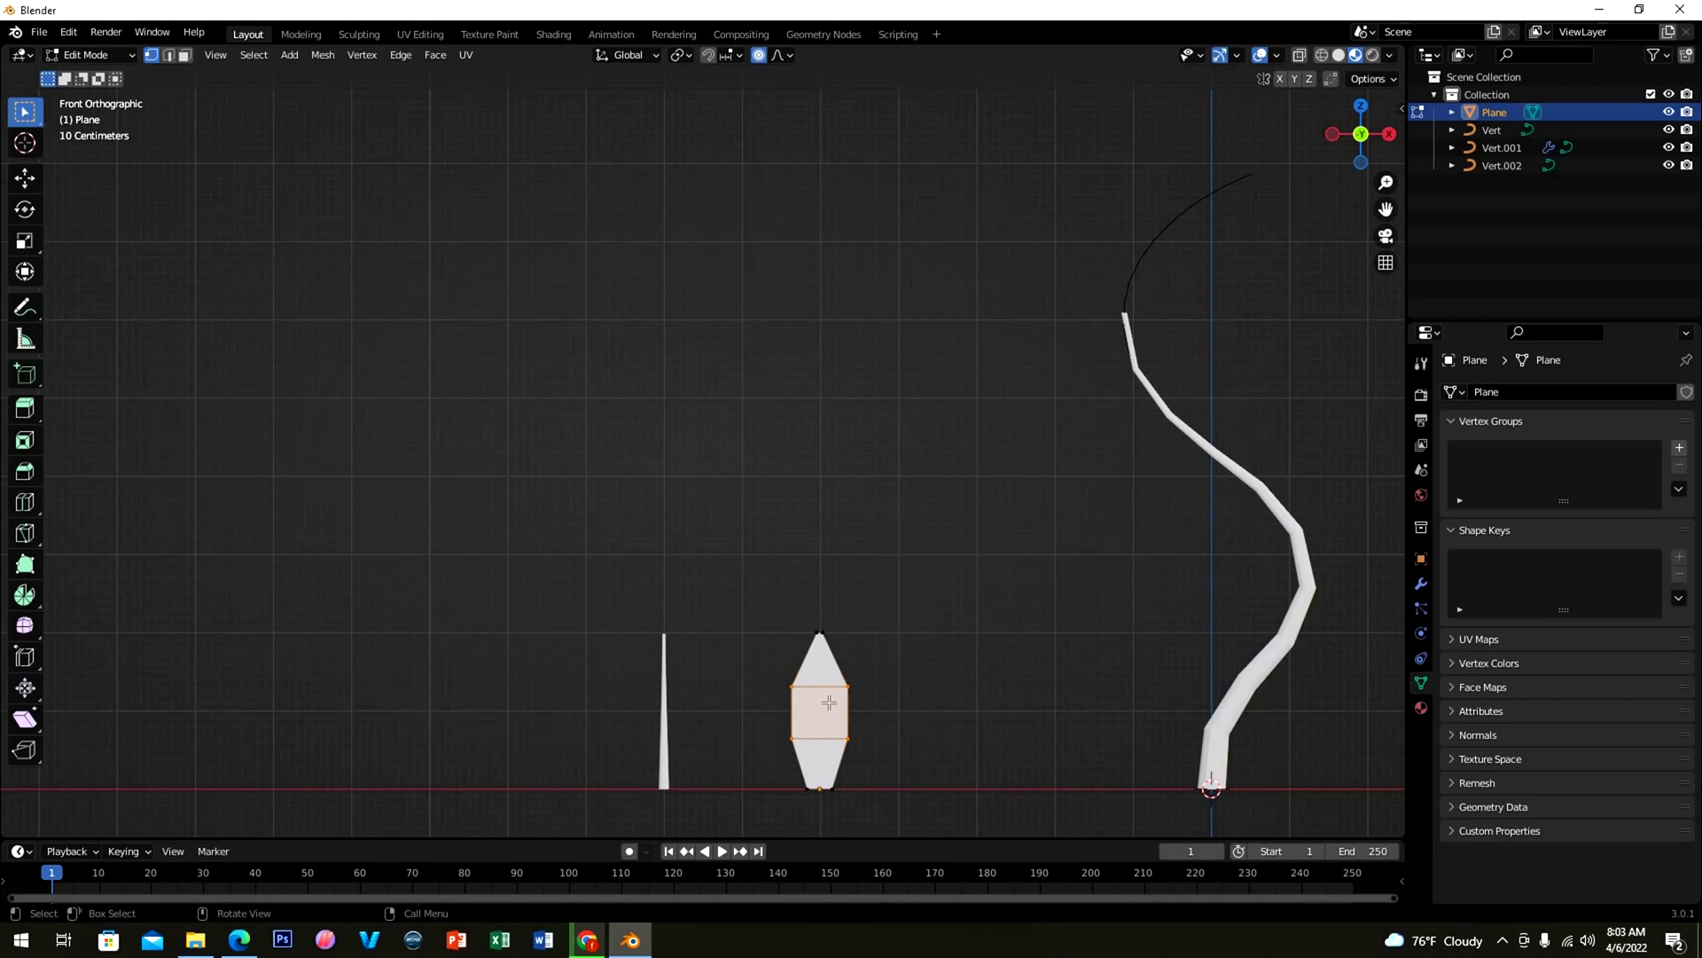
key(g)
key(z)
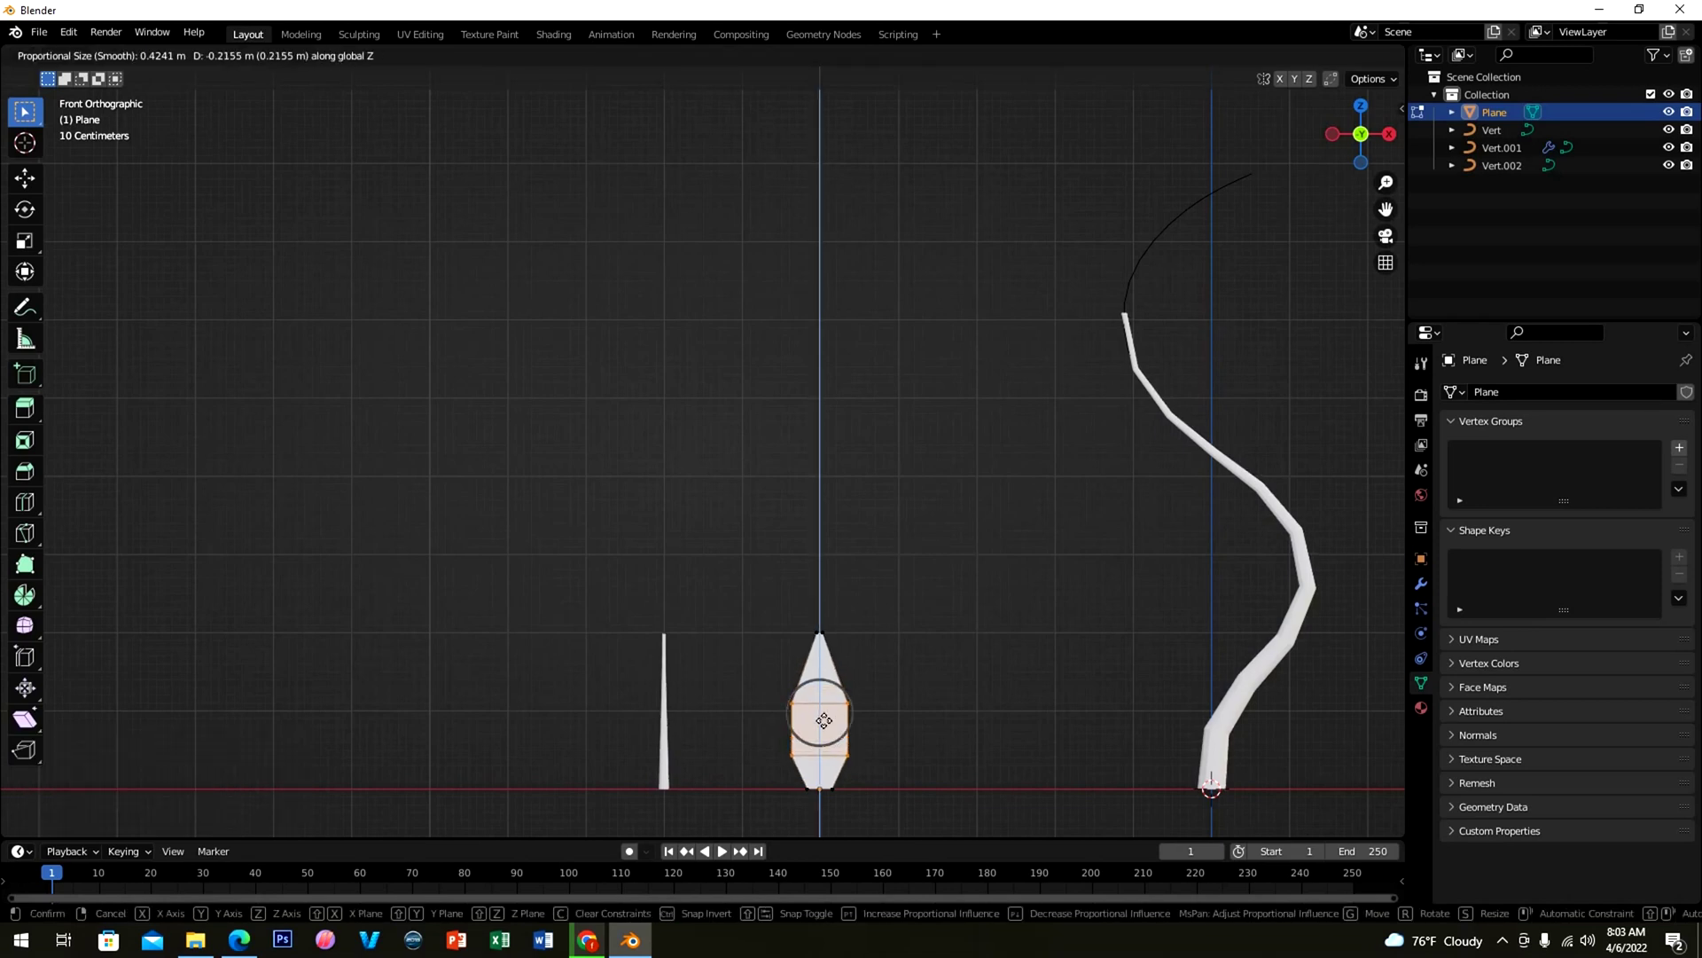
click(823, 720)
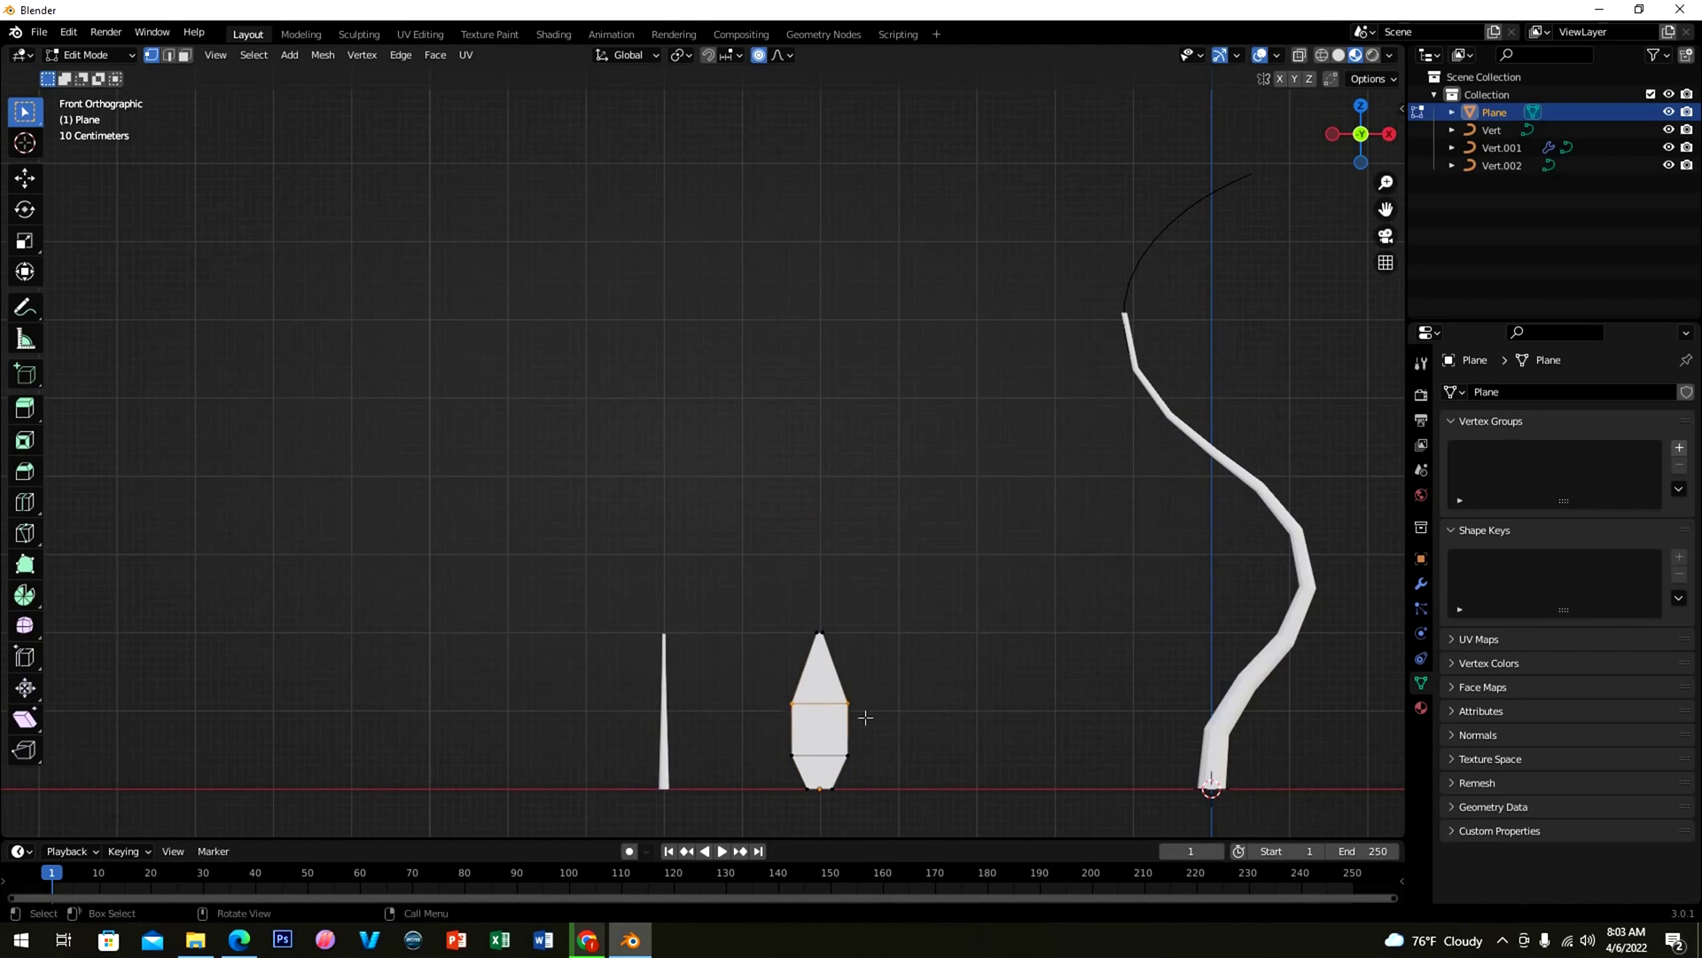
key(s)
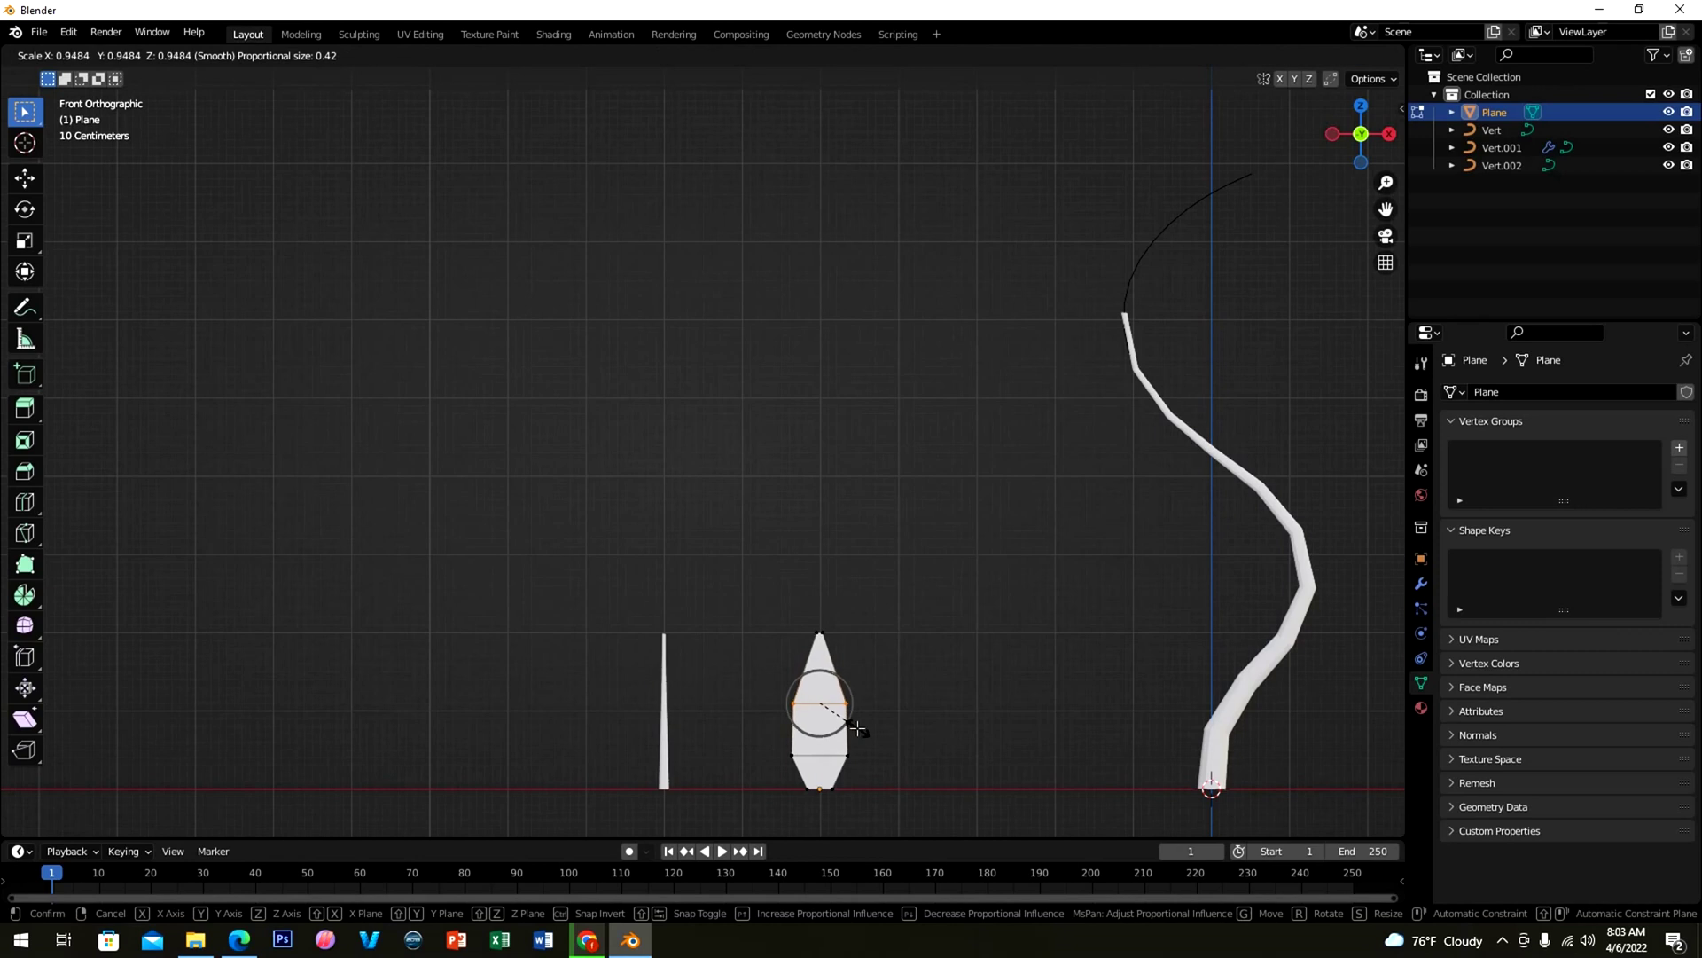
scroll(855, 729, up, 1)
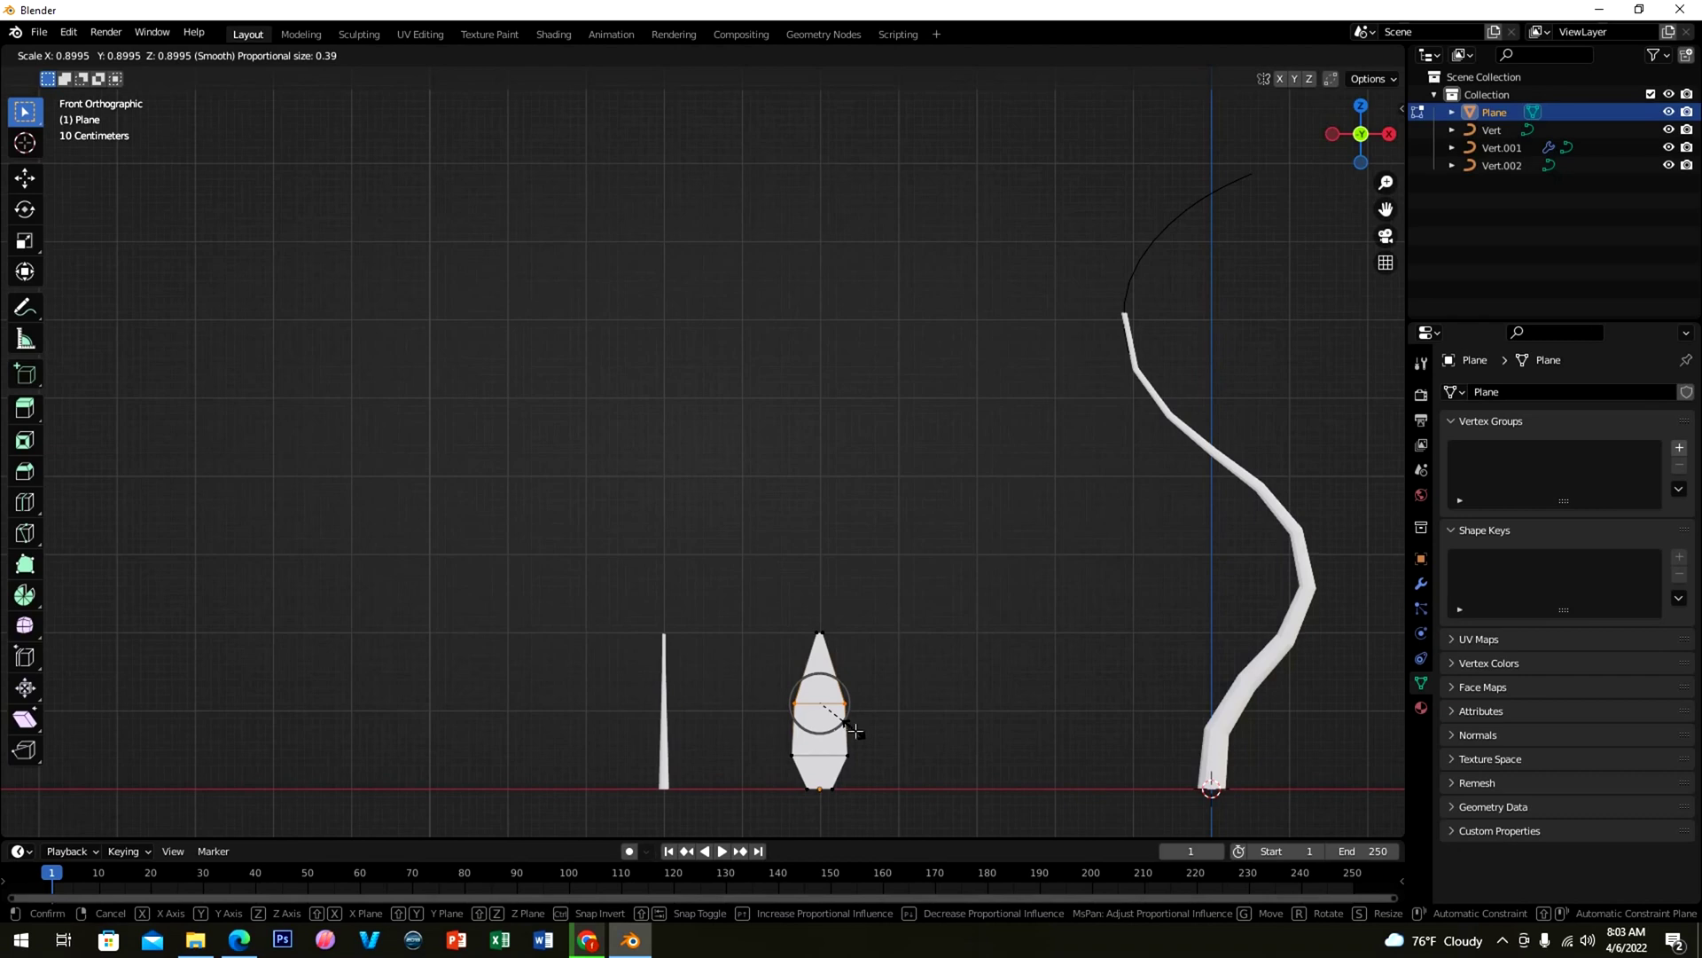
click(855, 731)
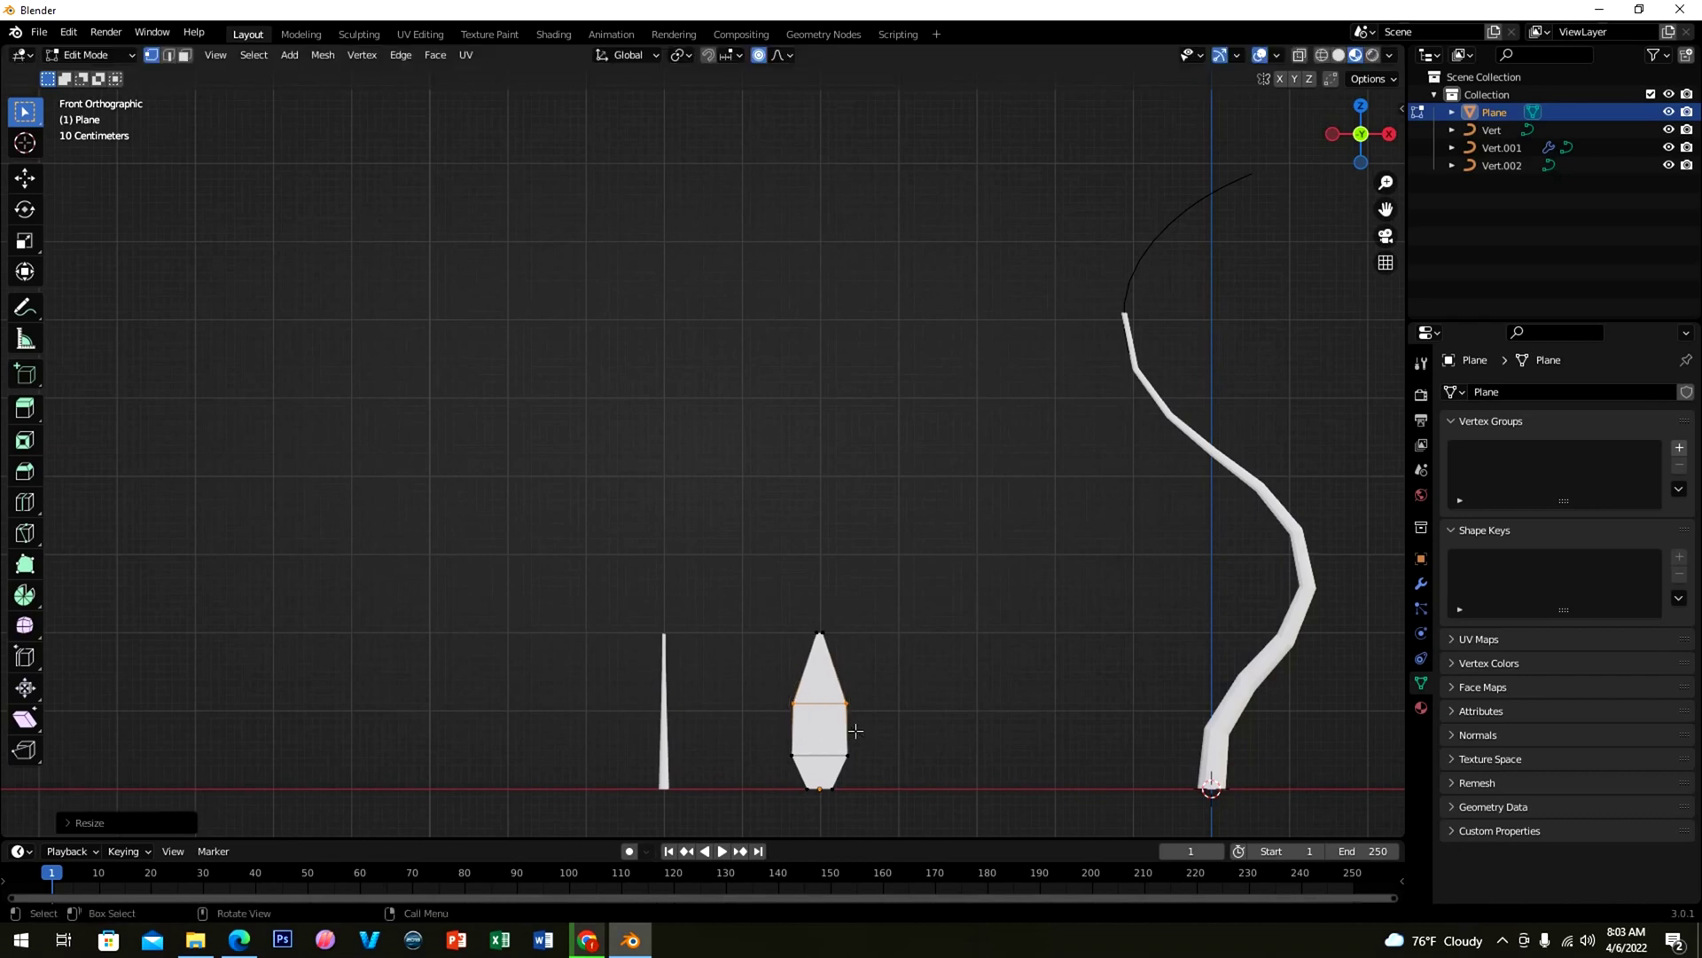
middle_drag(1022, 717, 917, 606)
middle_drag(967, 661, 768, 589)
drag(801, 587, 838, 694)
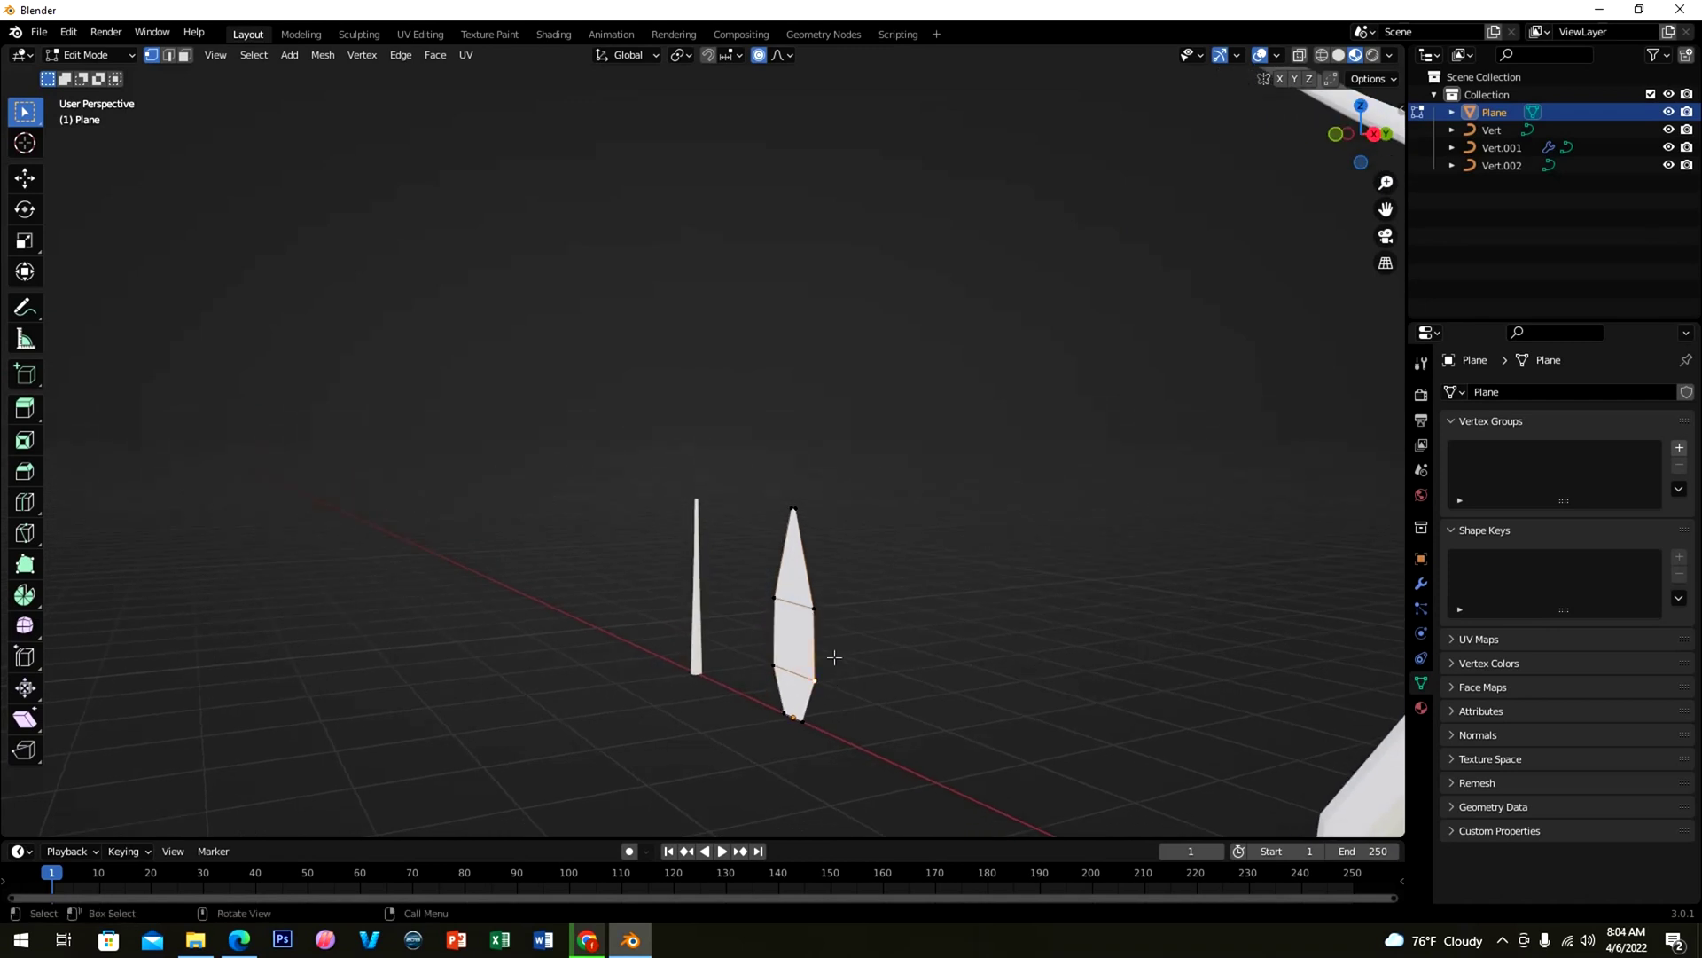
Step: In face select, push the leaf's middle face about 0.37 m back along Y to fold it
click(185, 55)
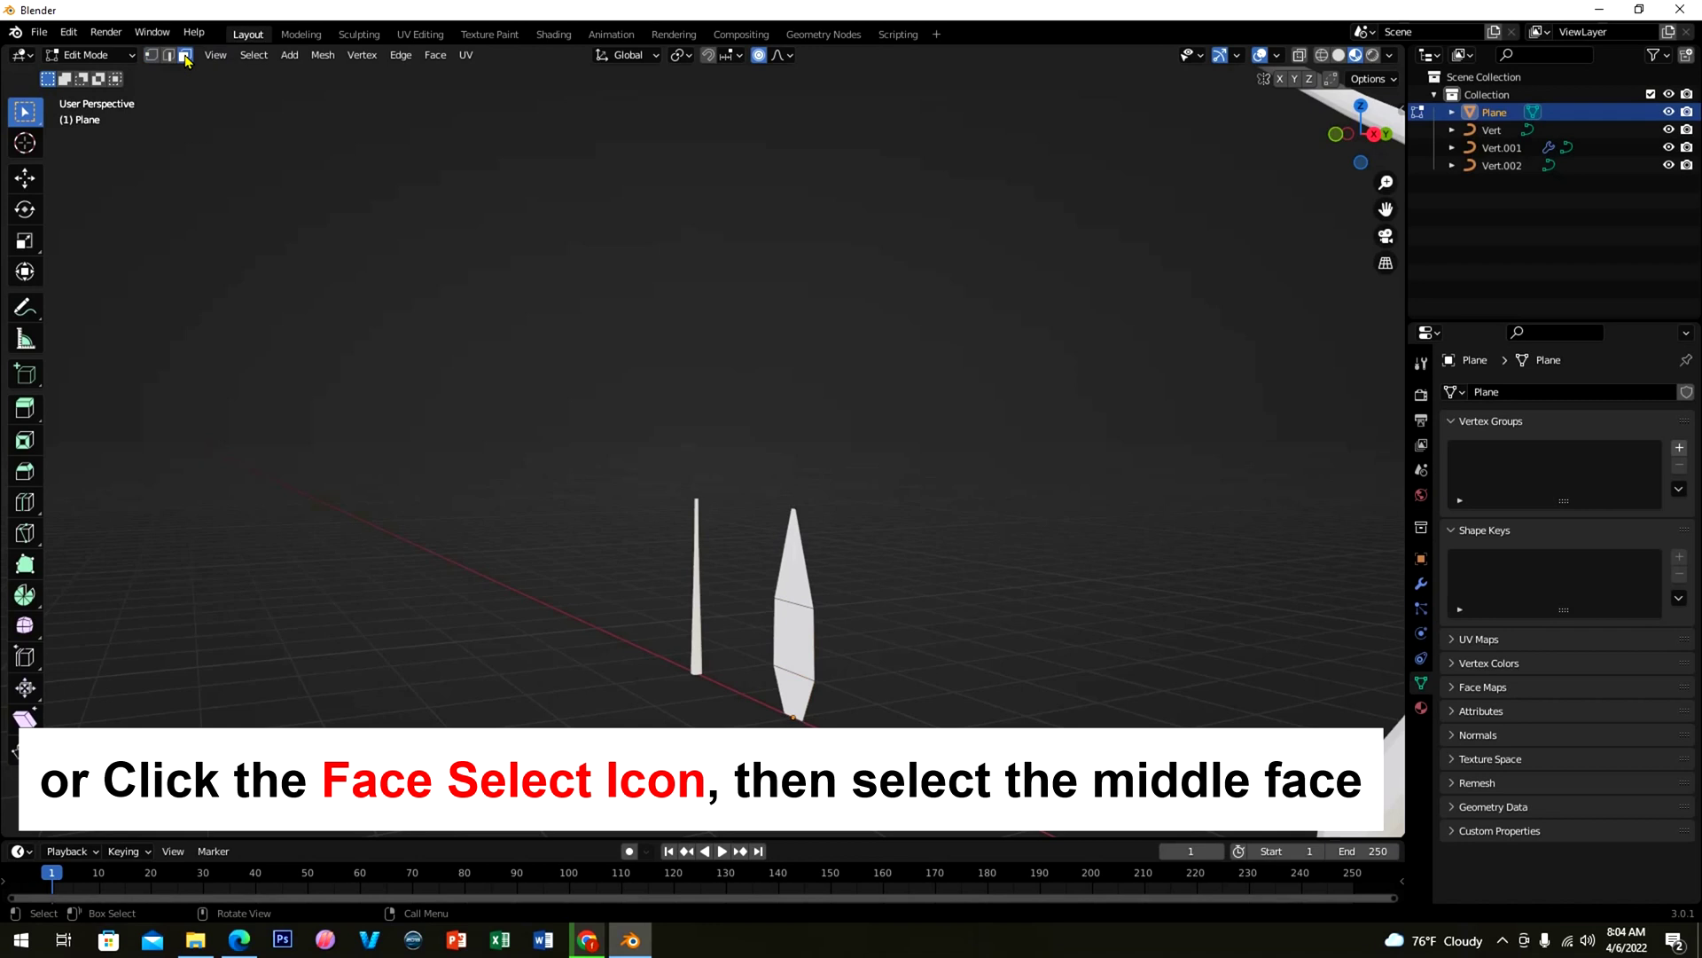
click(792, 629)
key(g)
key(y)
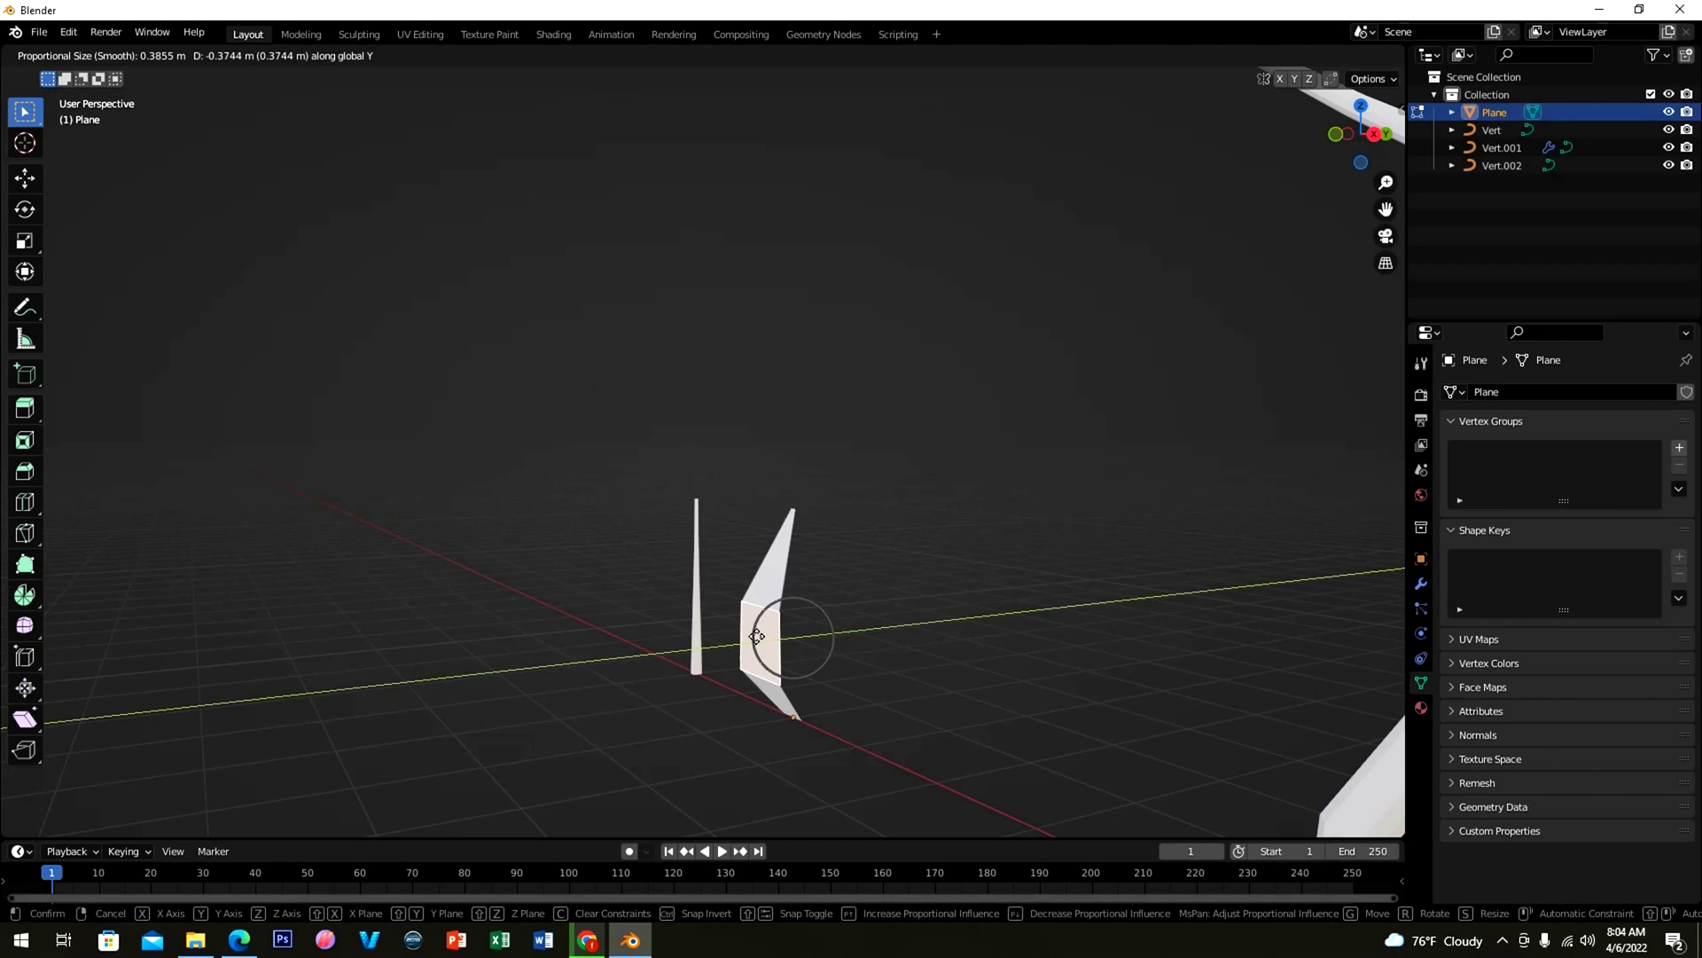
key(ctrl+r)
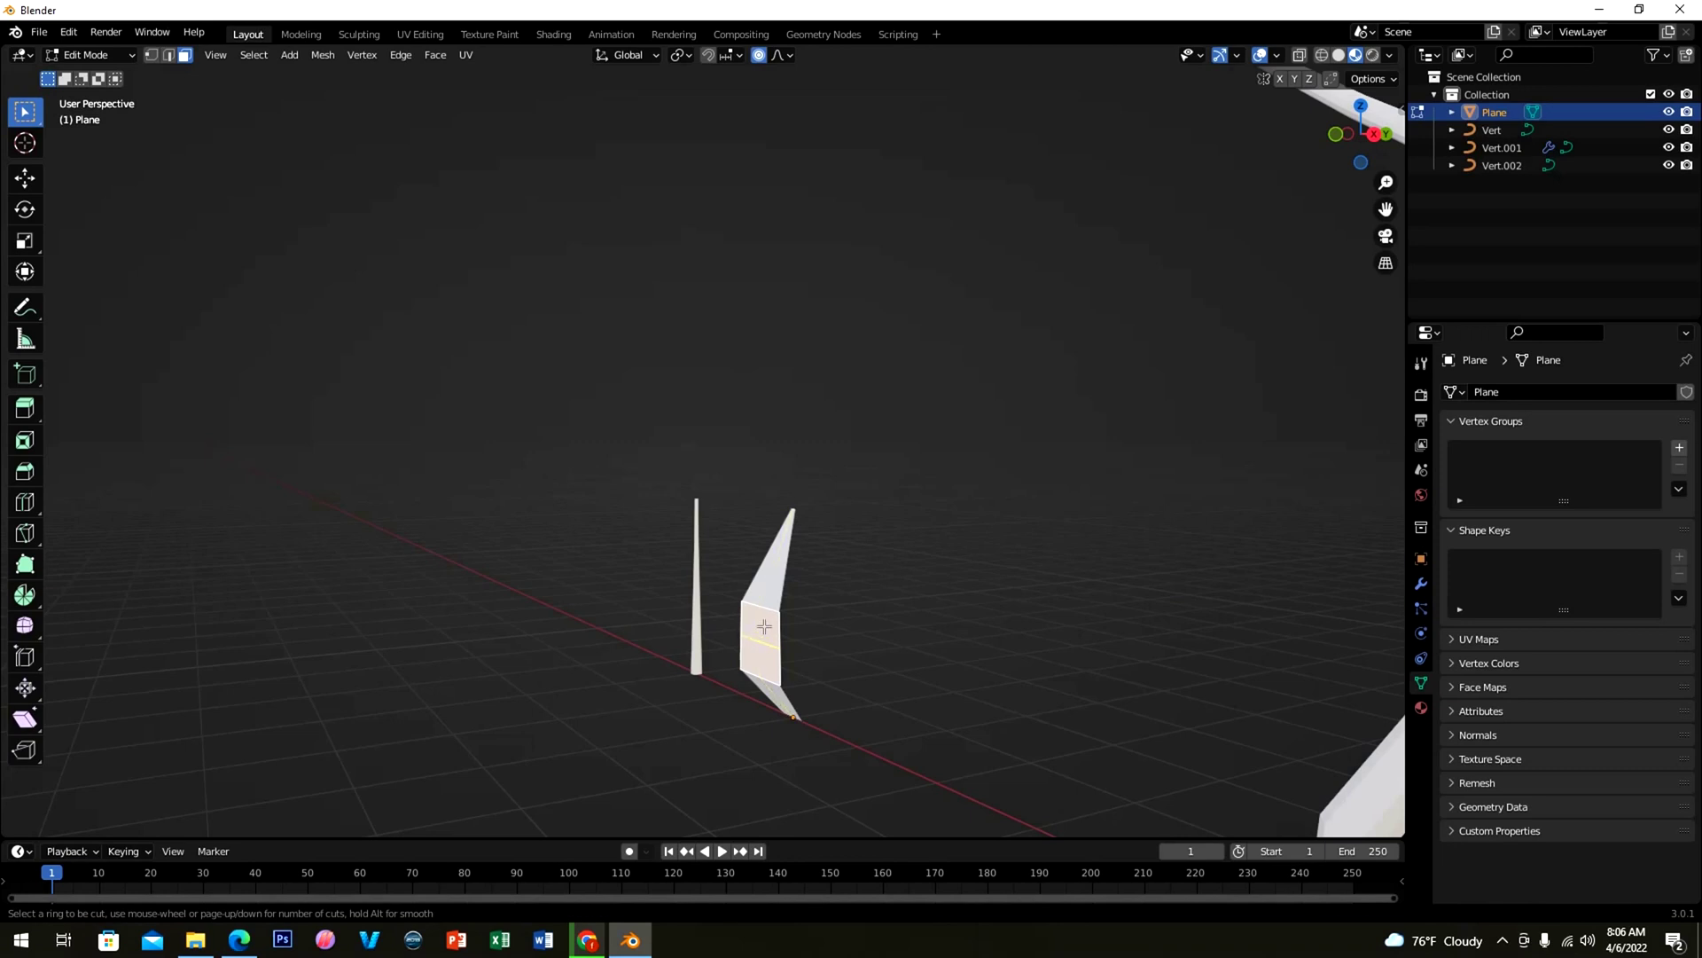
Step: Place a centred vertical loop cut down the leaf's middle face and select the new edge
click(768, 621)
right_click(768, 620)
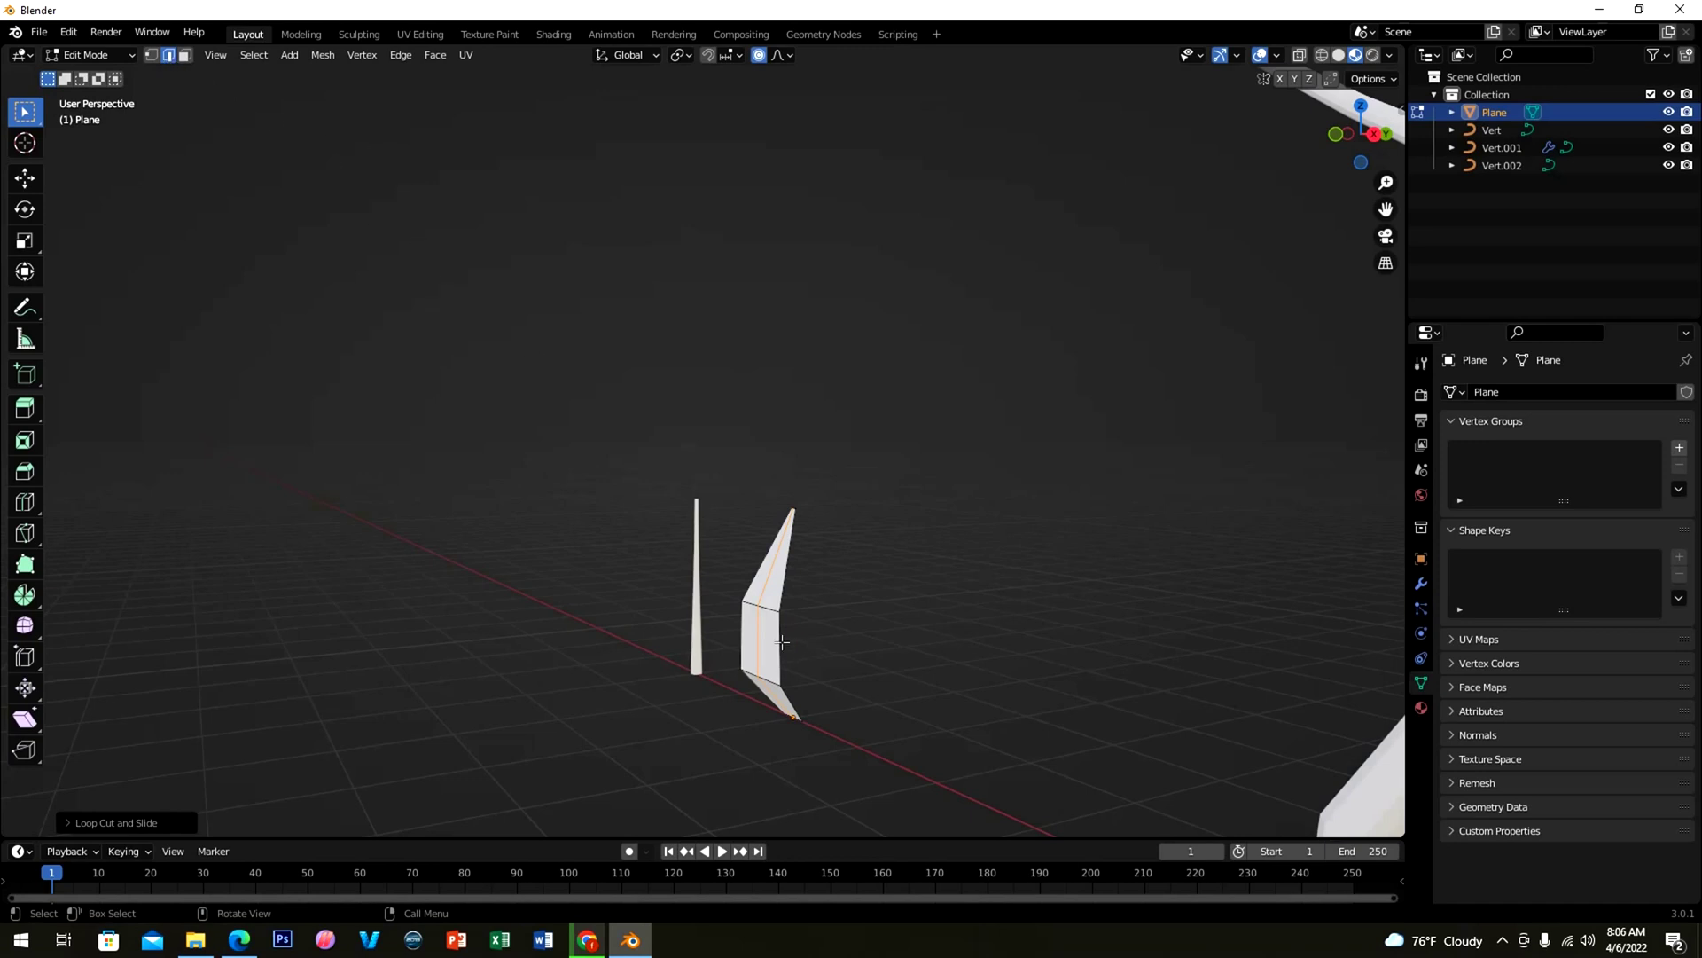
click(756, 637)
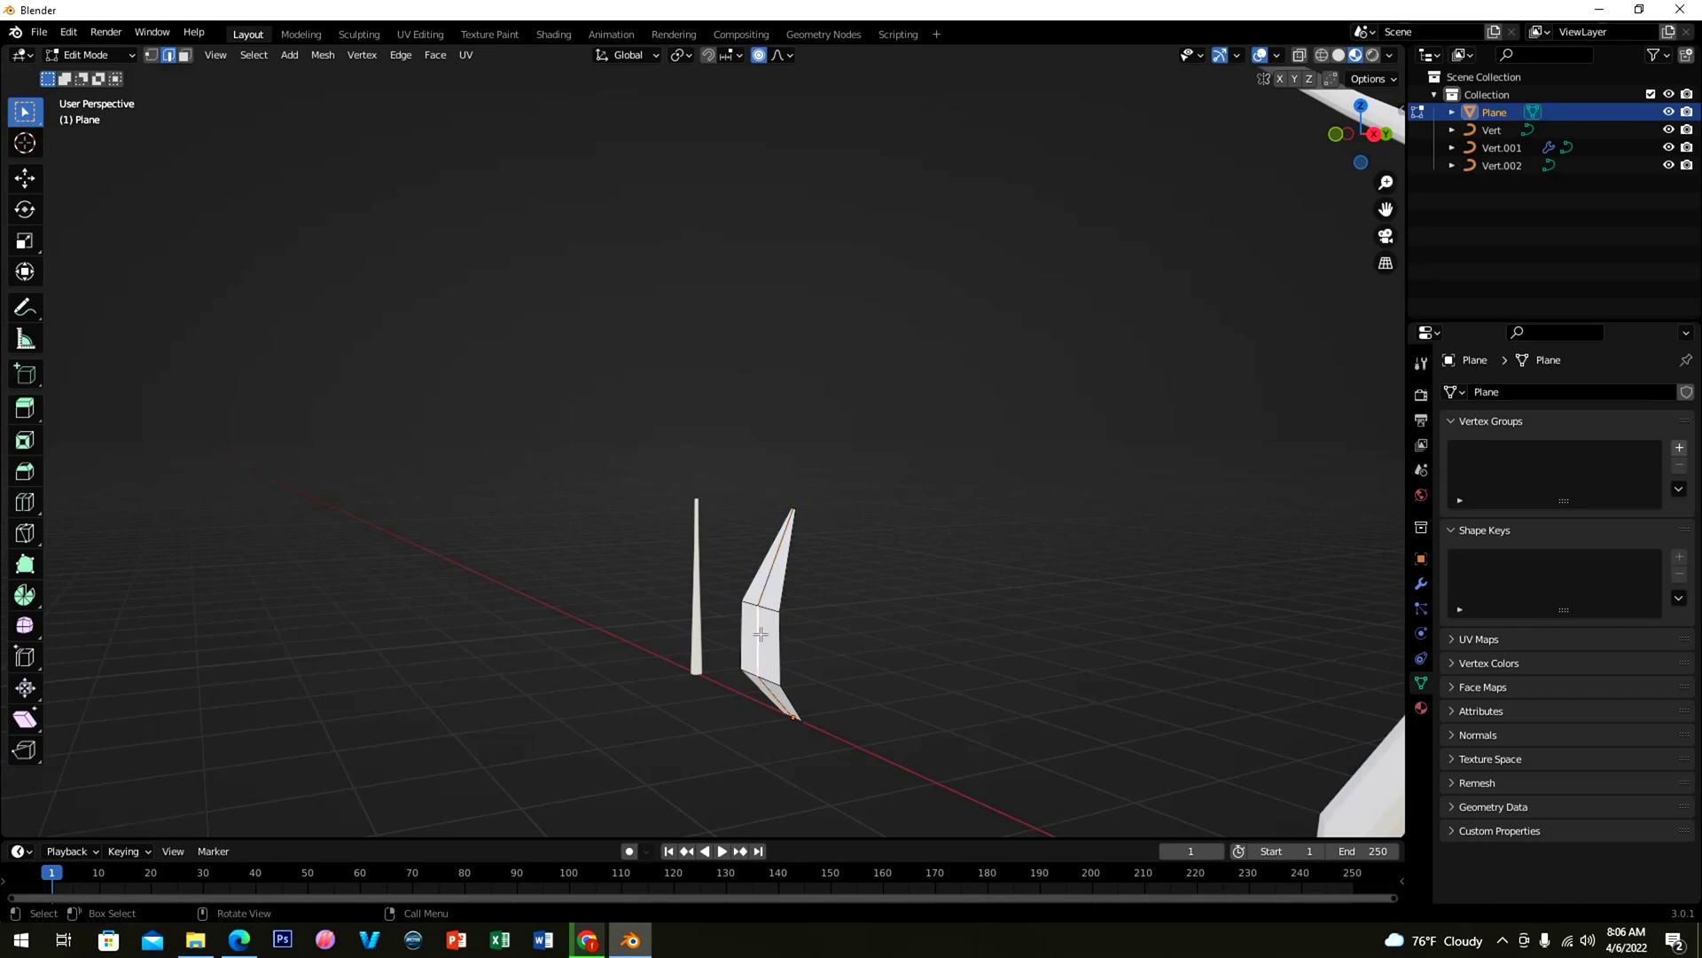
key(ctrl+b)
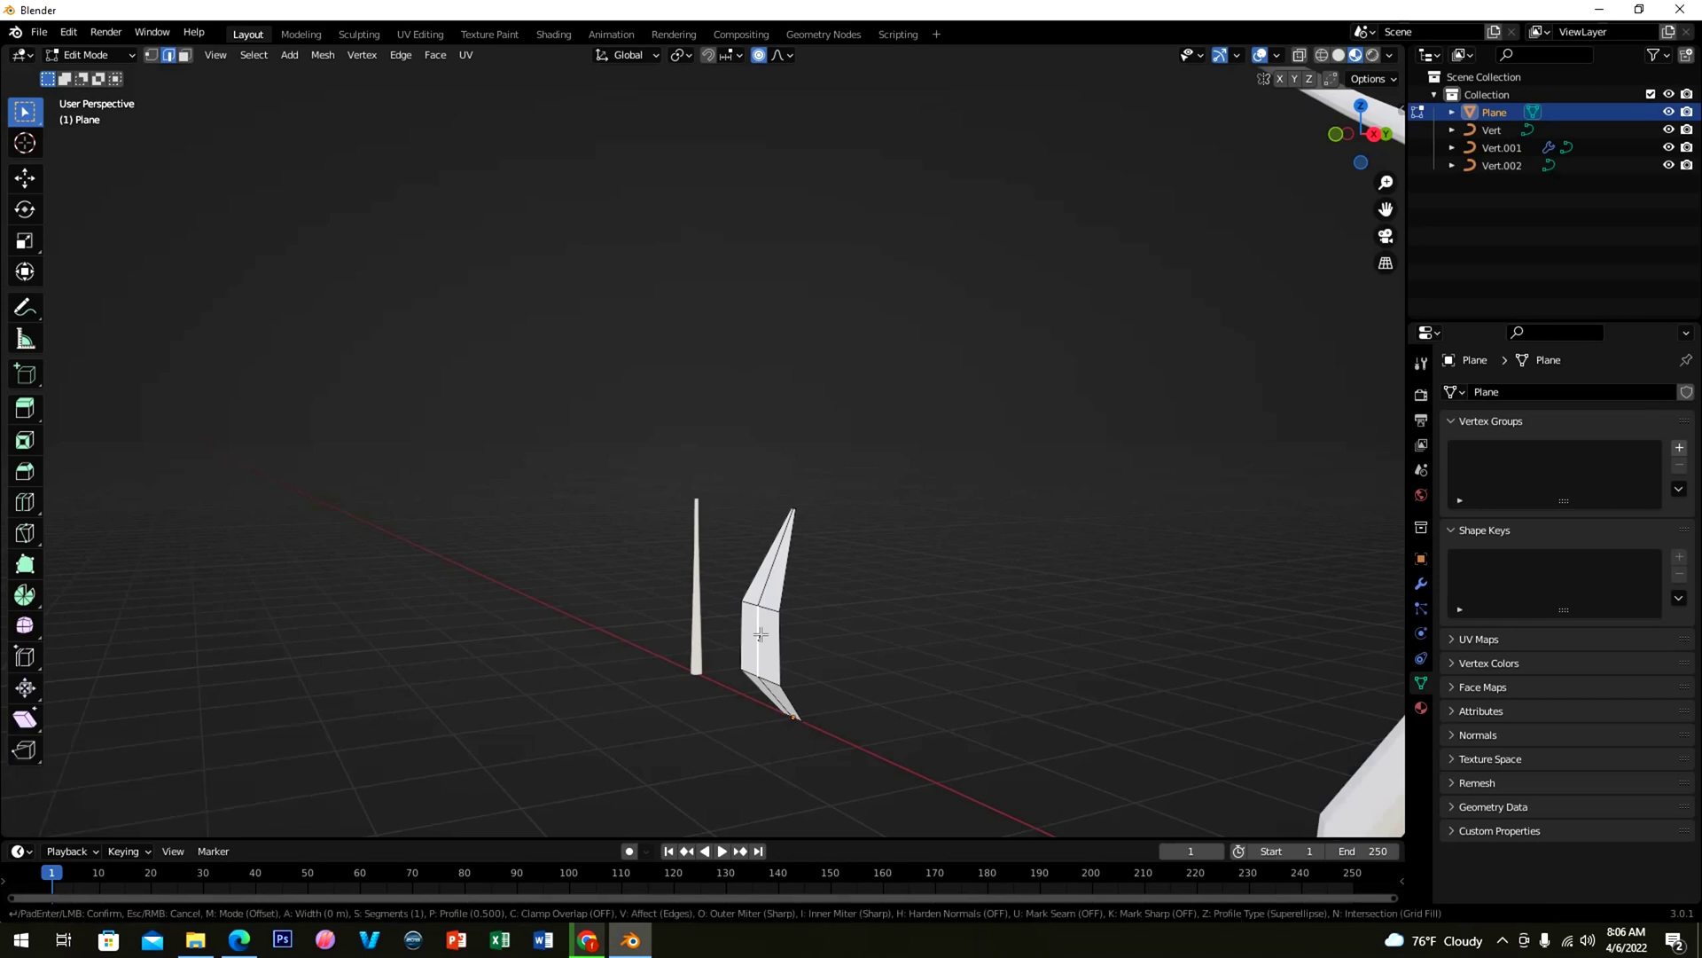
Step: Finish the centre-edge bevel with 2 segments and turn on Auto Merge Vertices
scroll(761, 634, up, 1)
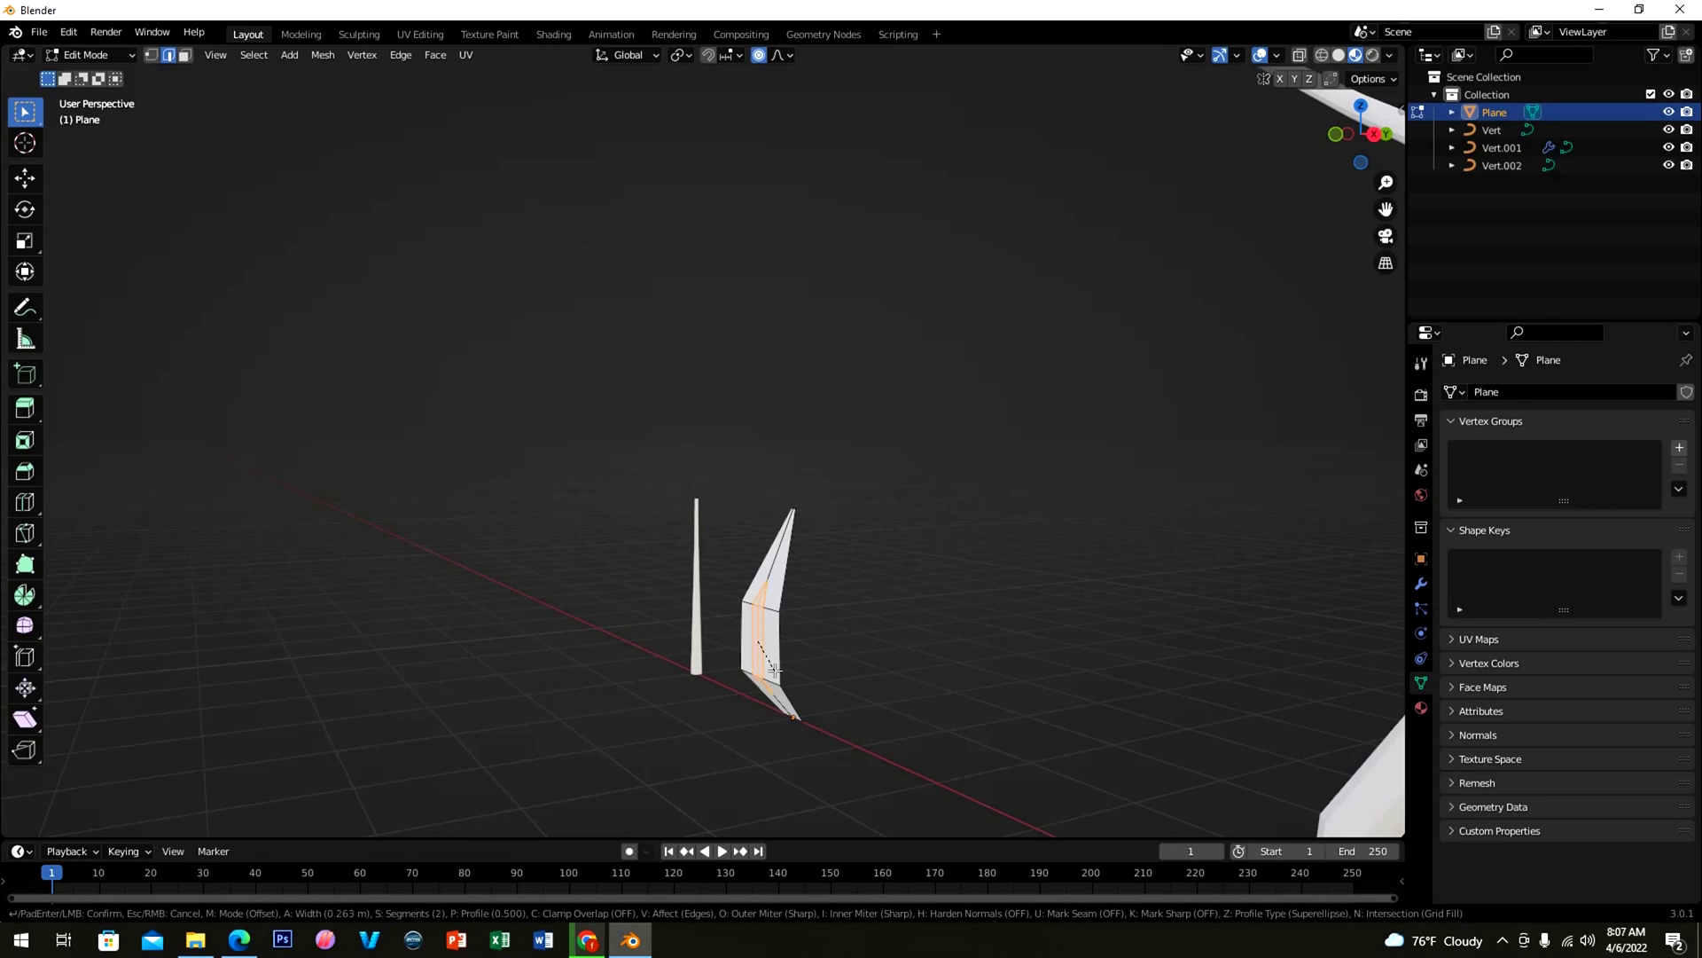
click(774, 671)
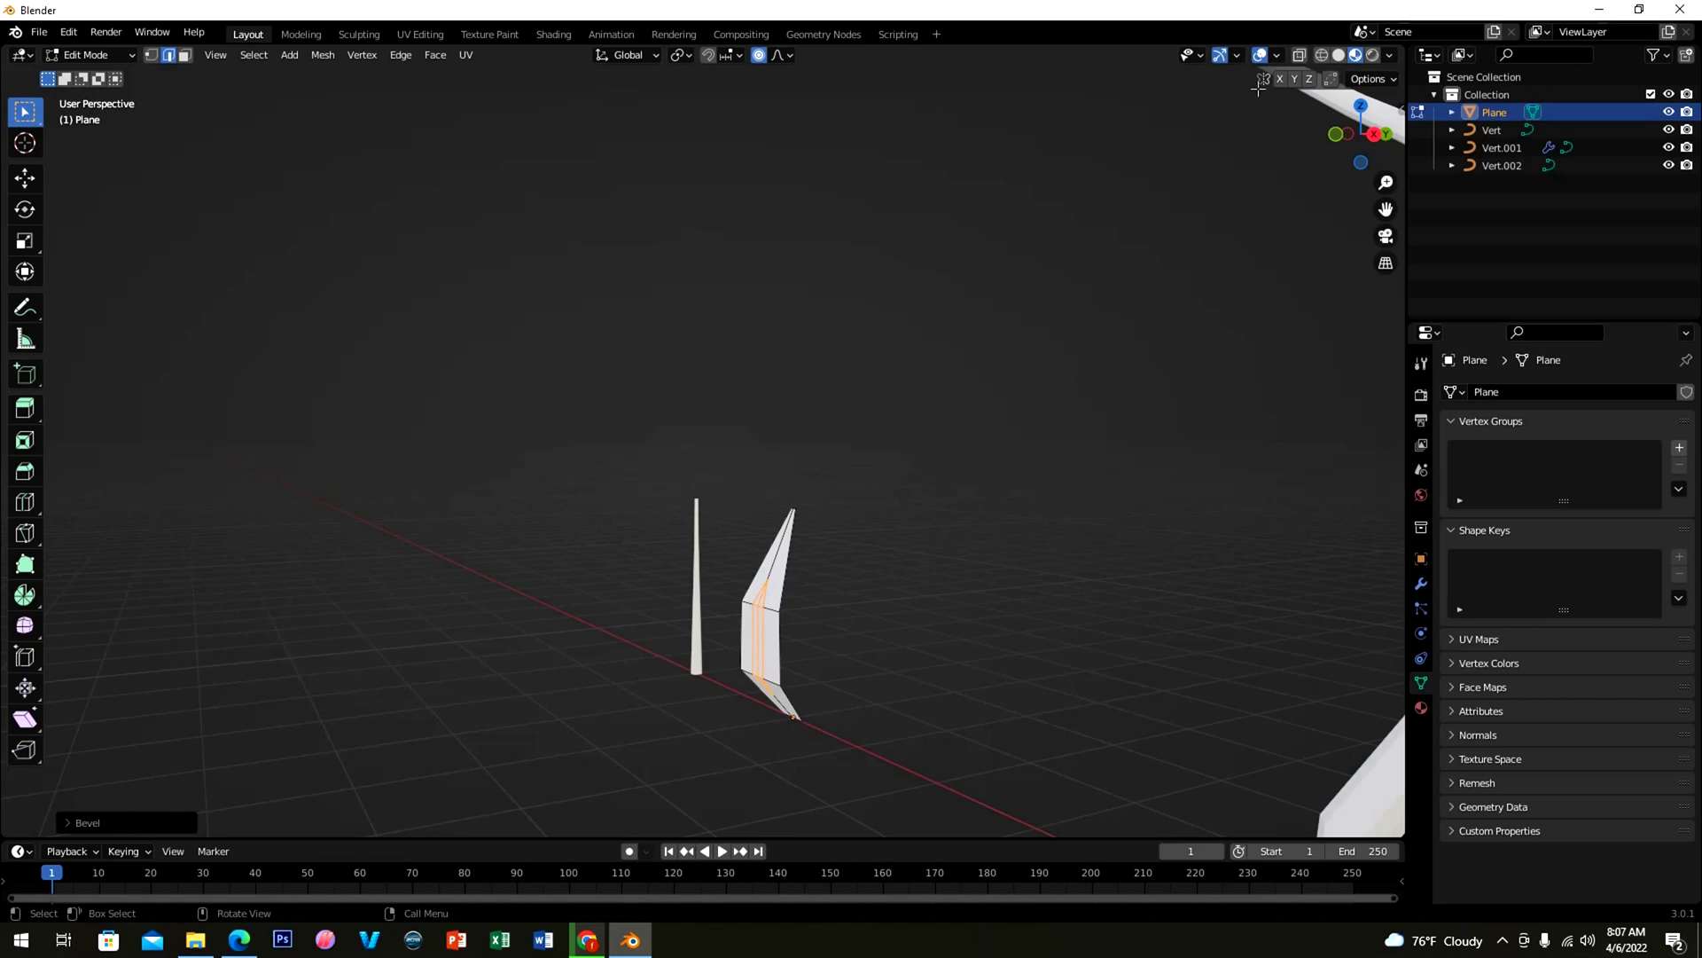
click(1330, 80)
Step: Slide a lower corner vertex of the leaf along its edge toward the bottom tip
click(151, 56)
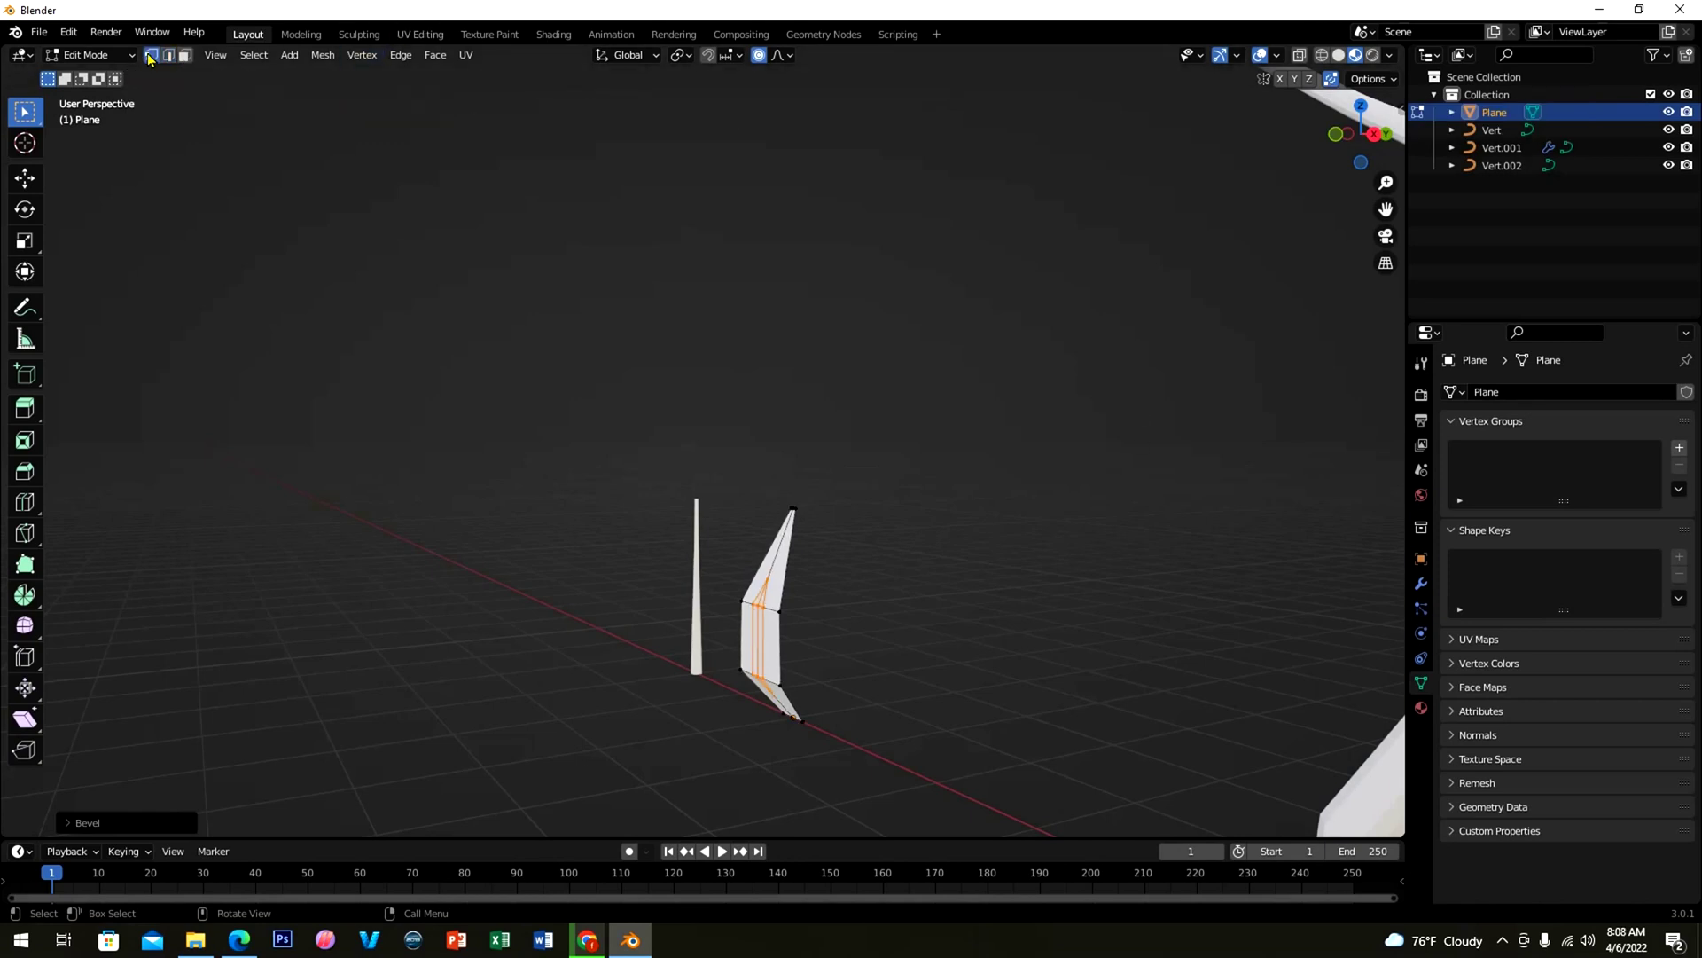
click(766, 578)
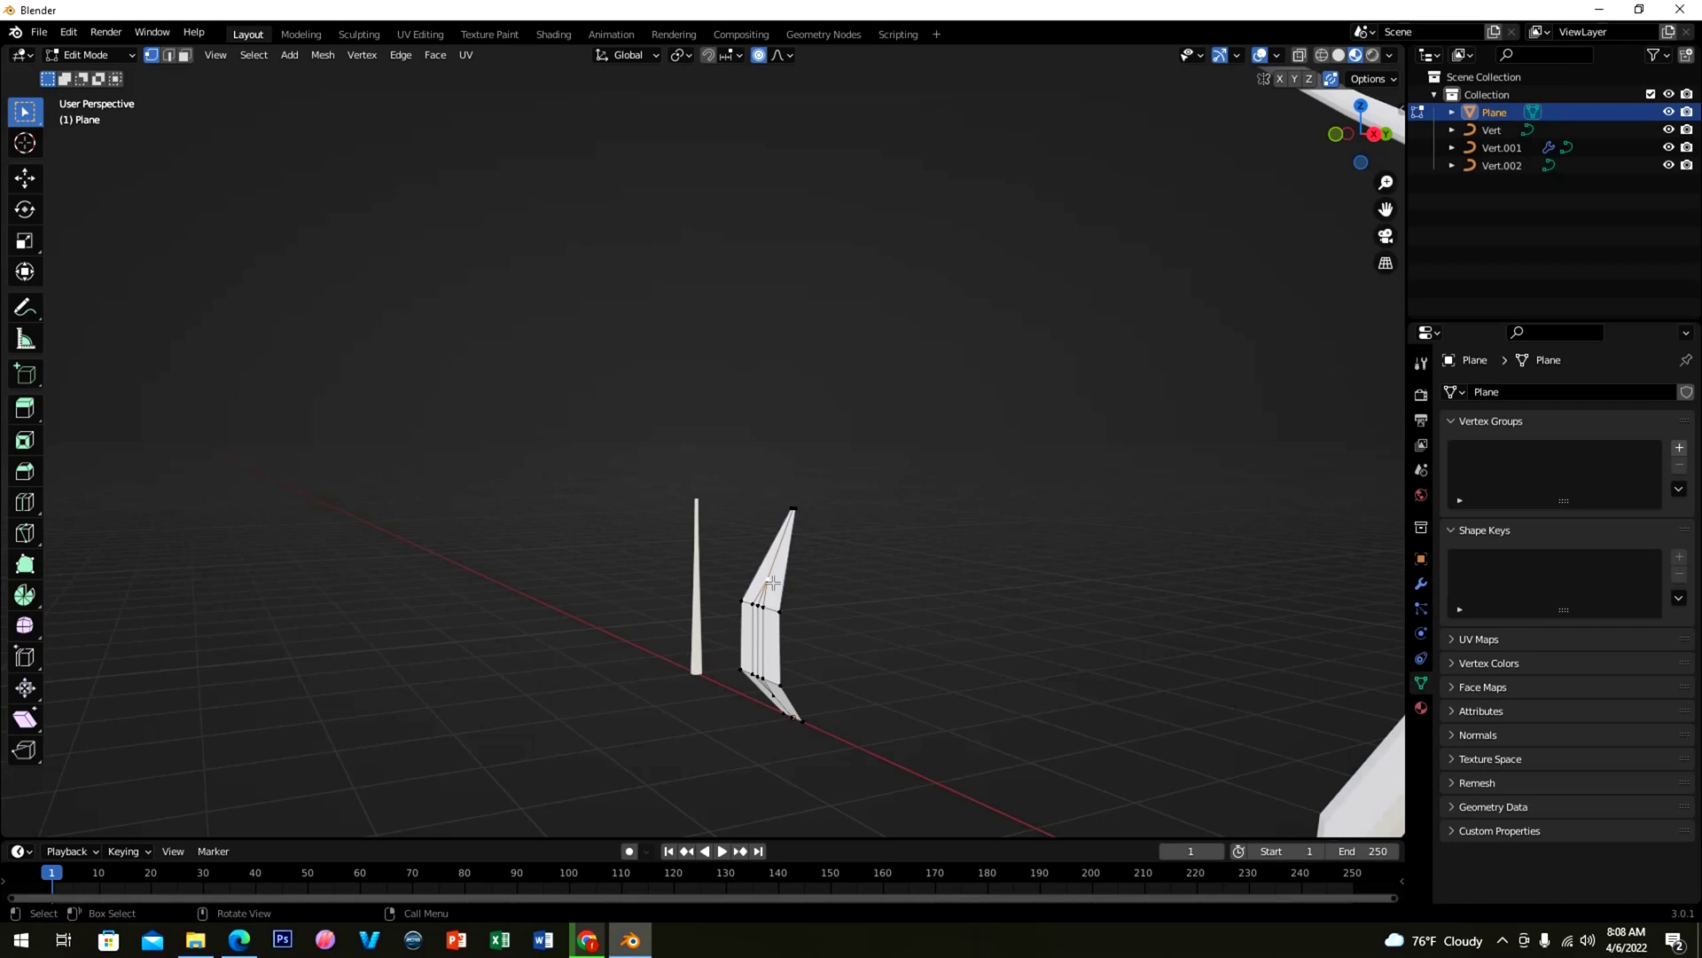
key(g)
key(g)
right_click(833, 424)
middle_drag(833, 424, 874, 555)
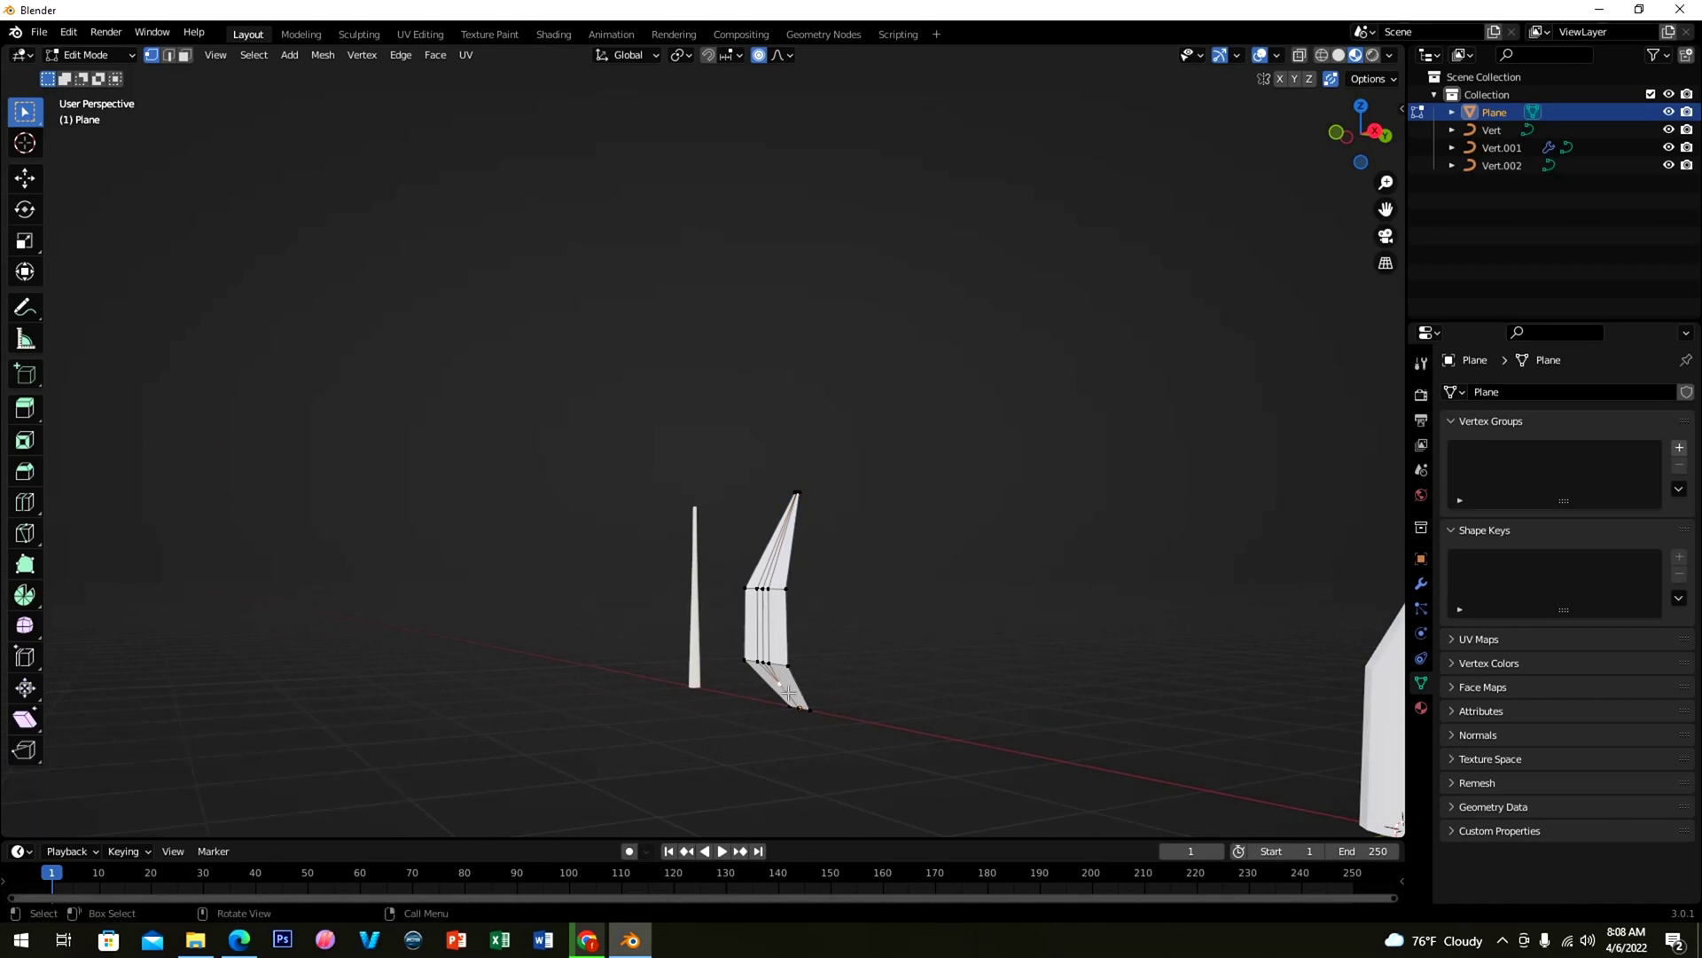
key(g)
key(g)
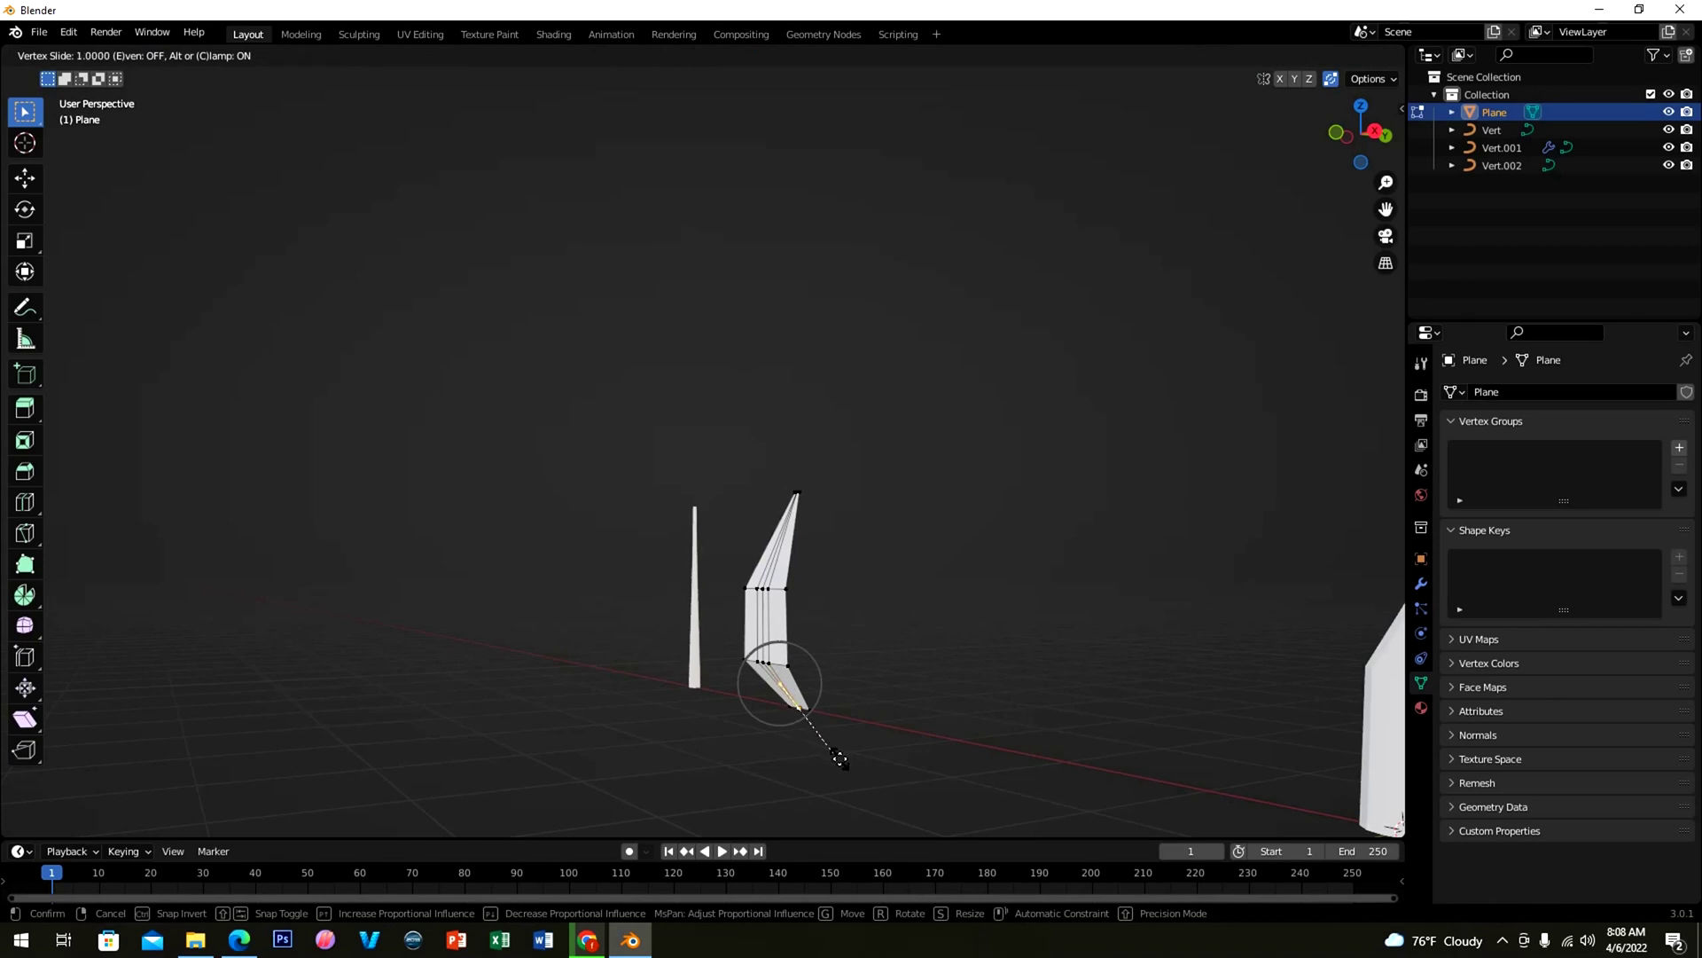
click(839, 759)
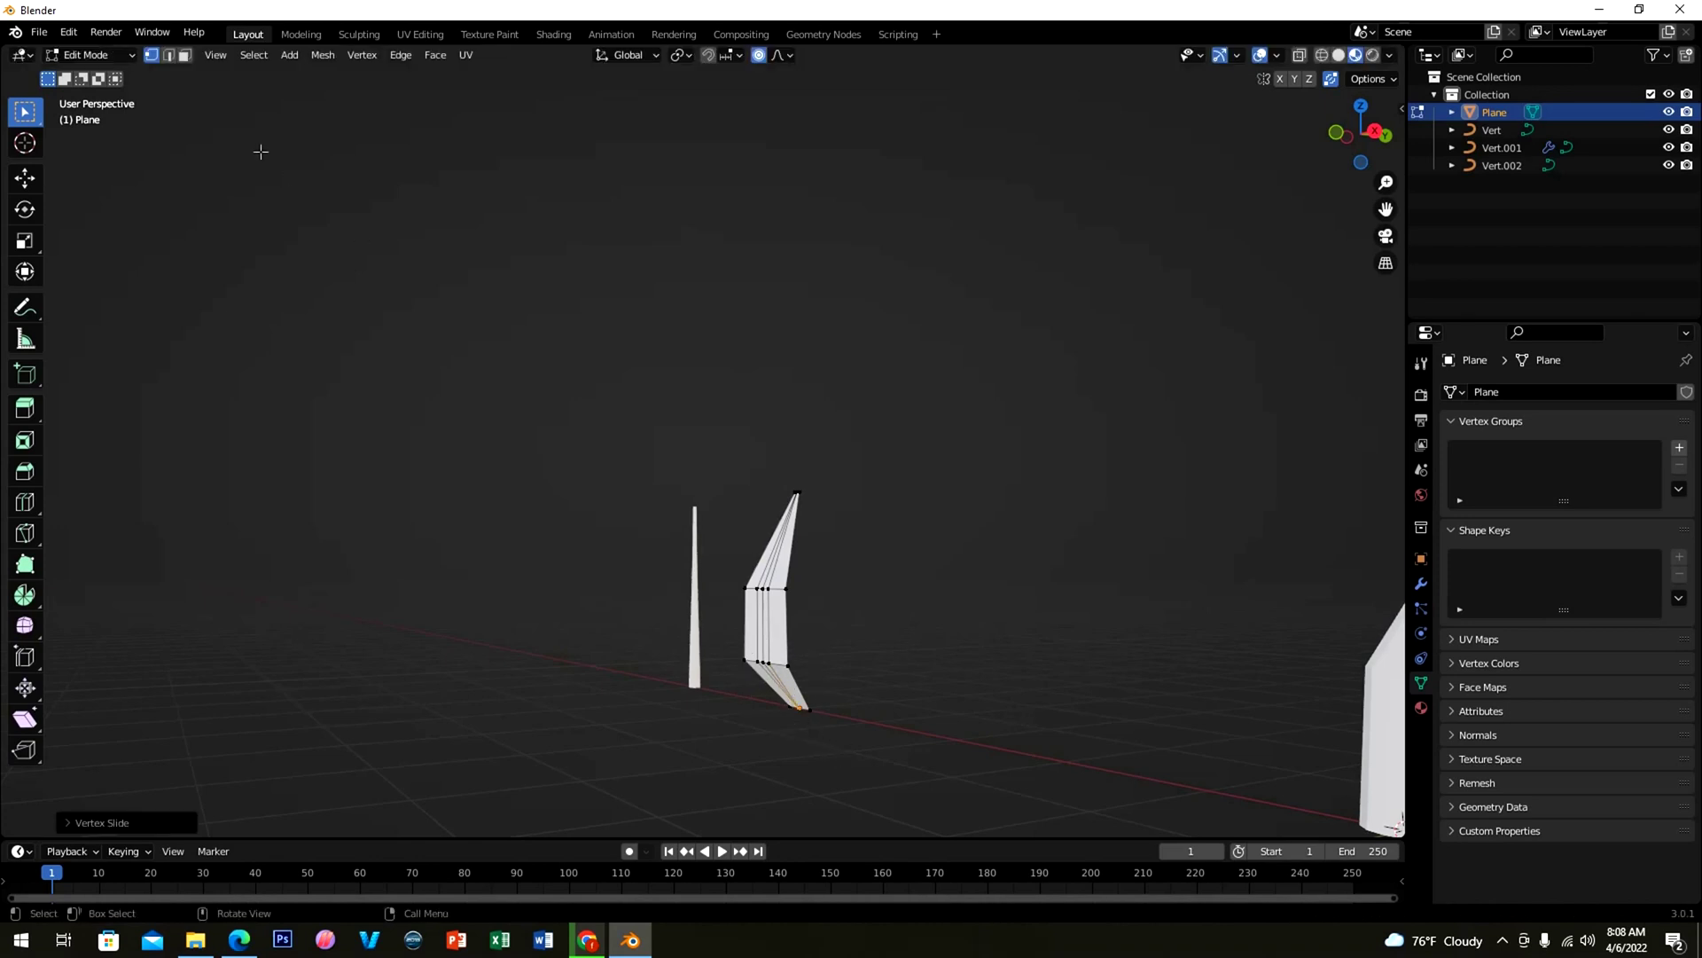
Step: Select the leaf's centre edge and begin moving it along the Y axis
click(169, 56)
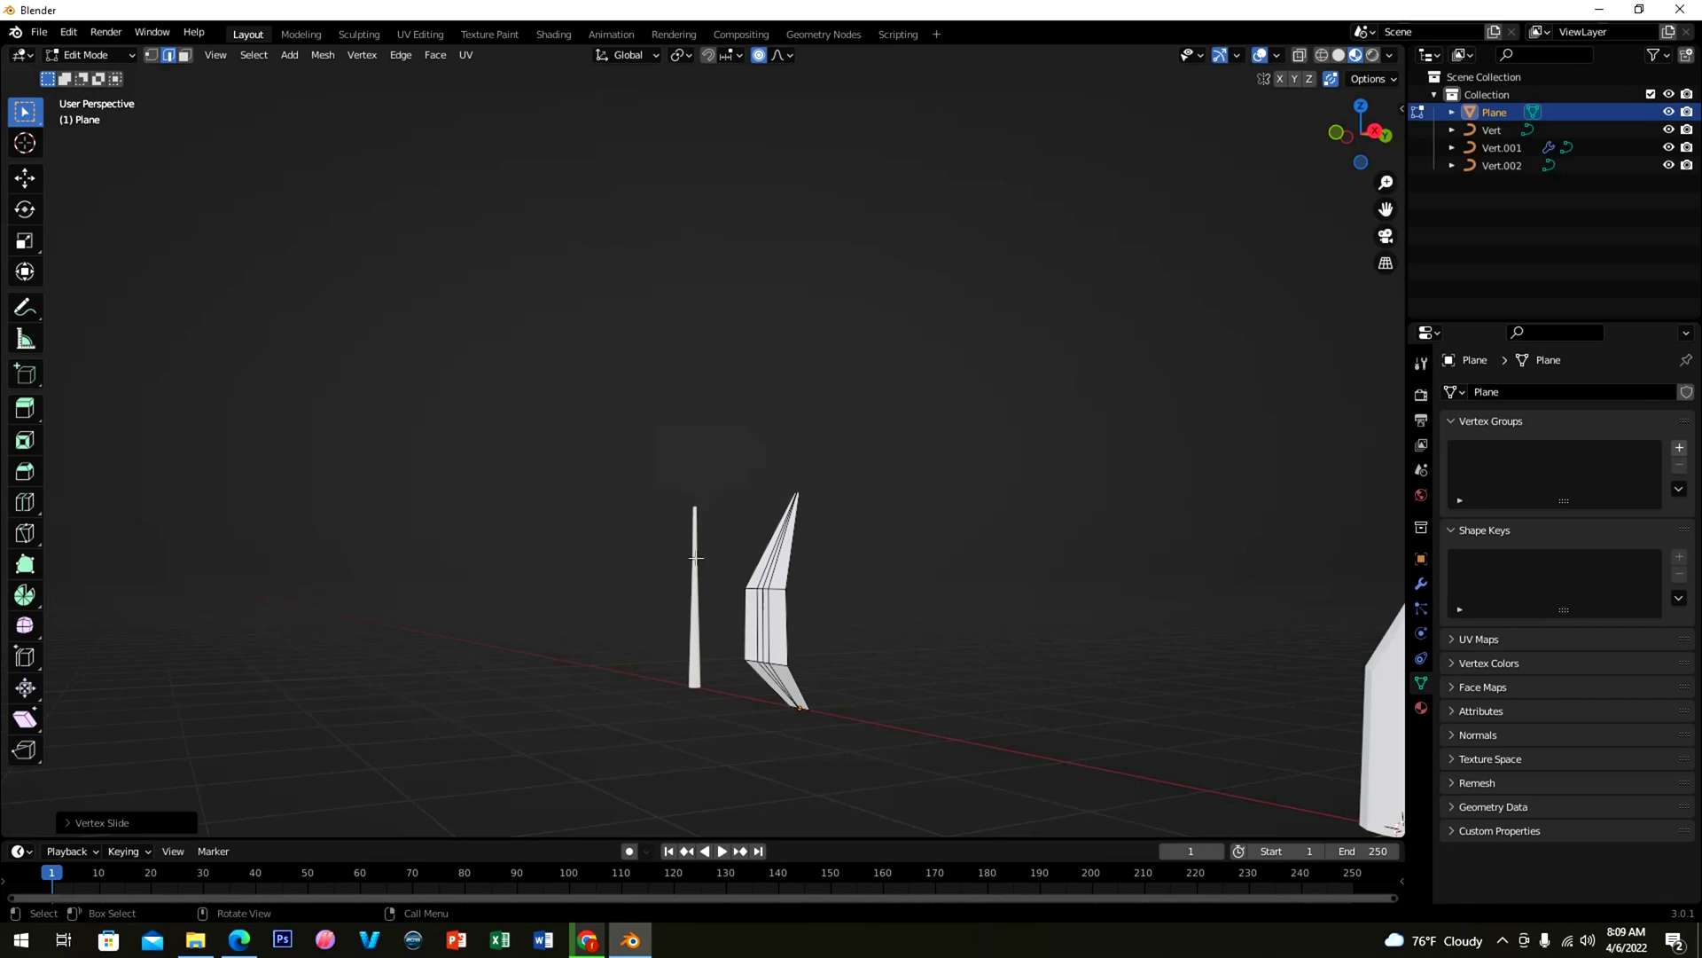
click(763, 619)
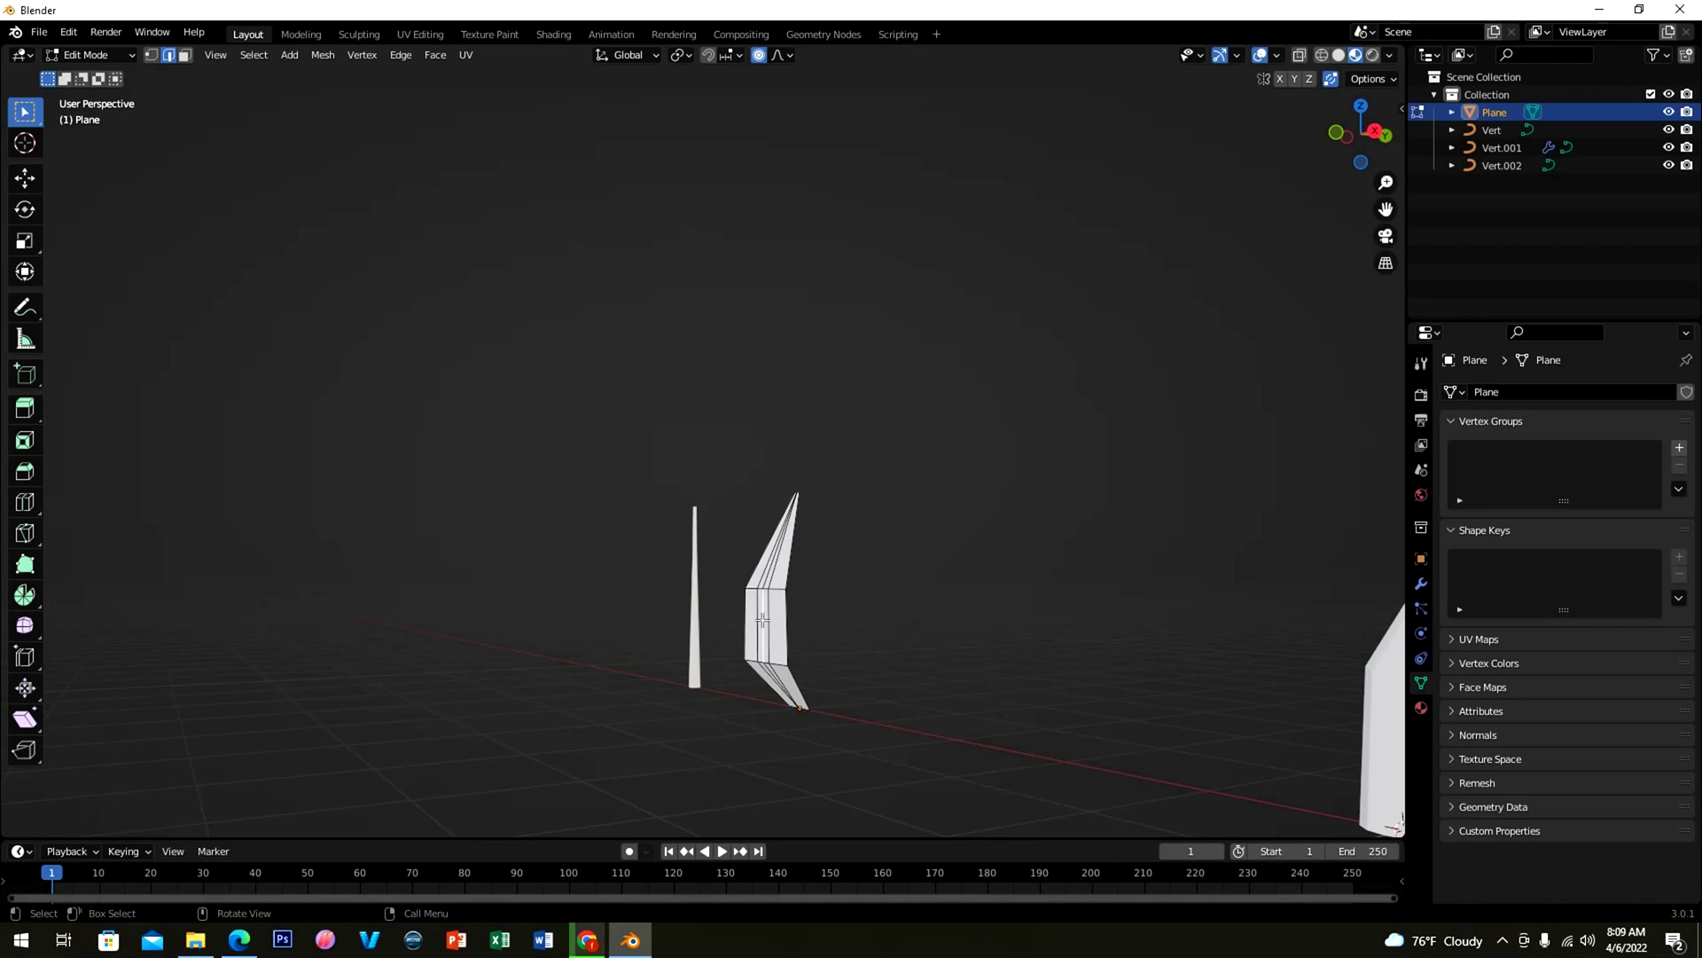
key(g)
key(y)
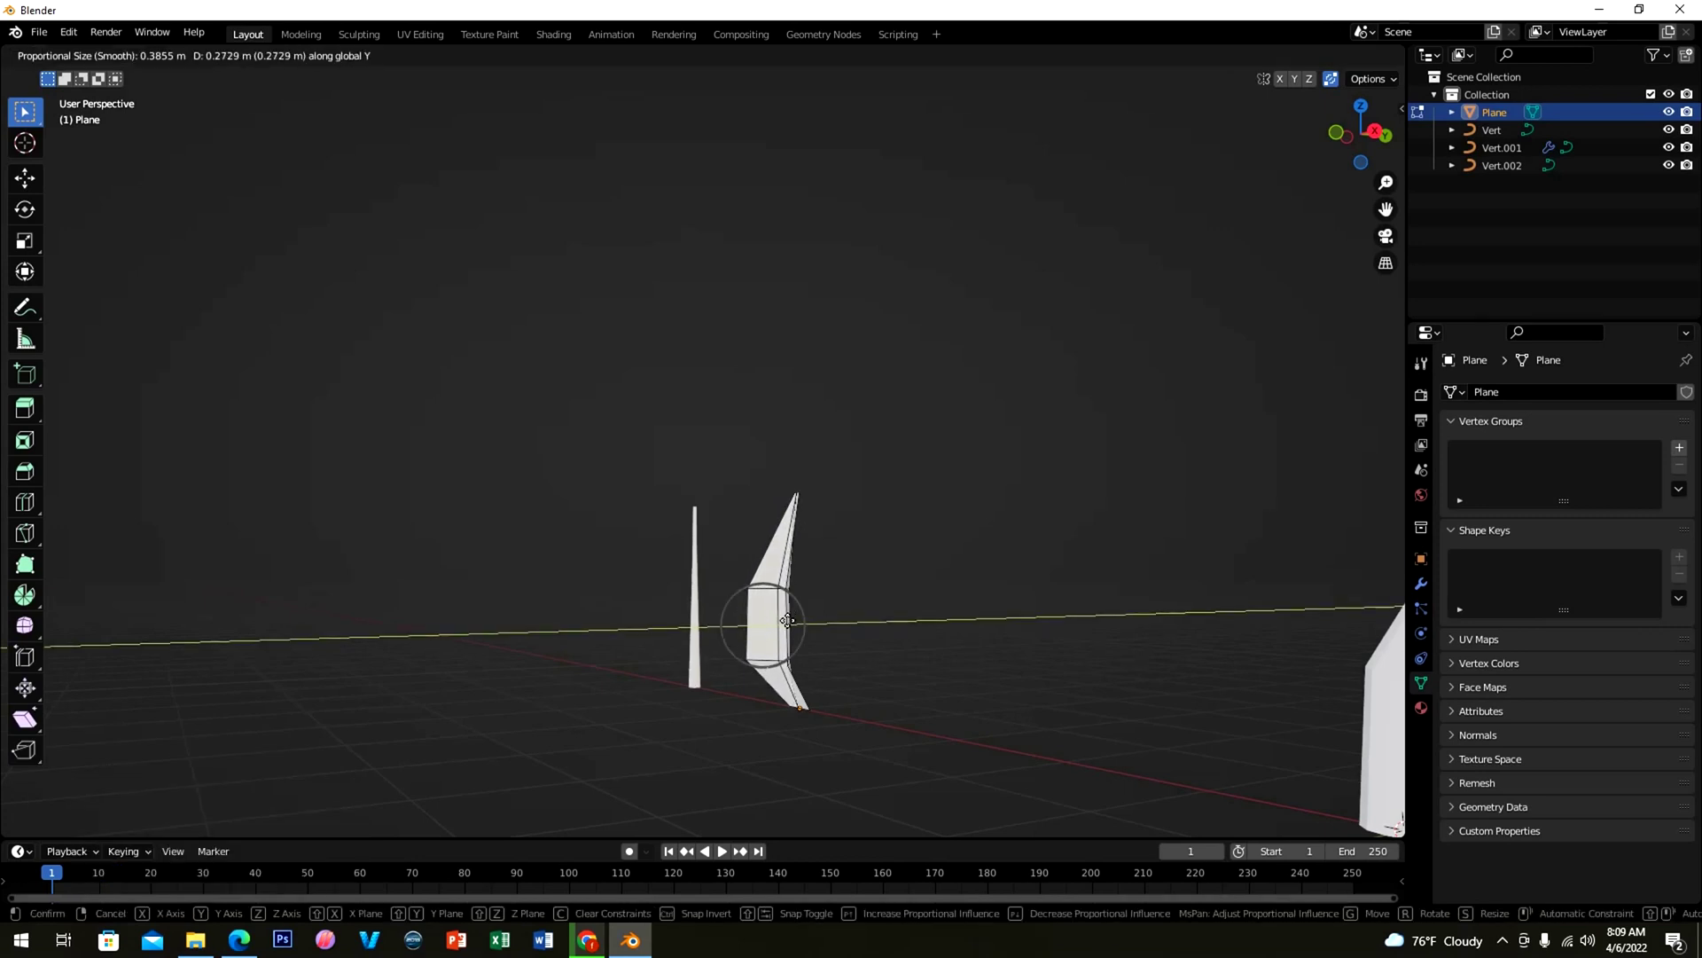
Step: Push the centre edge and both vertical side edges along Y to crease the blade
click(794, 620)
mouse_move(825, 627)
middle_down()
mouse_move(874, 680)
mouse_move(826, 647)
middle_up()
click(763, 632)
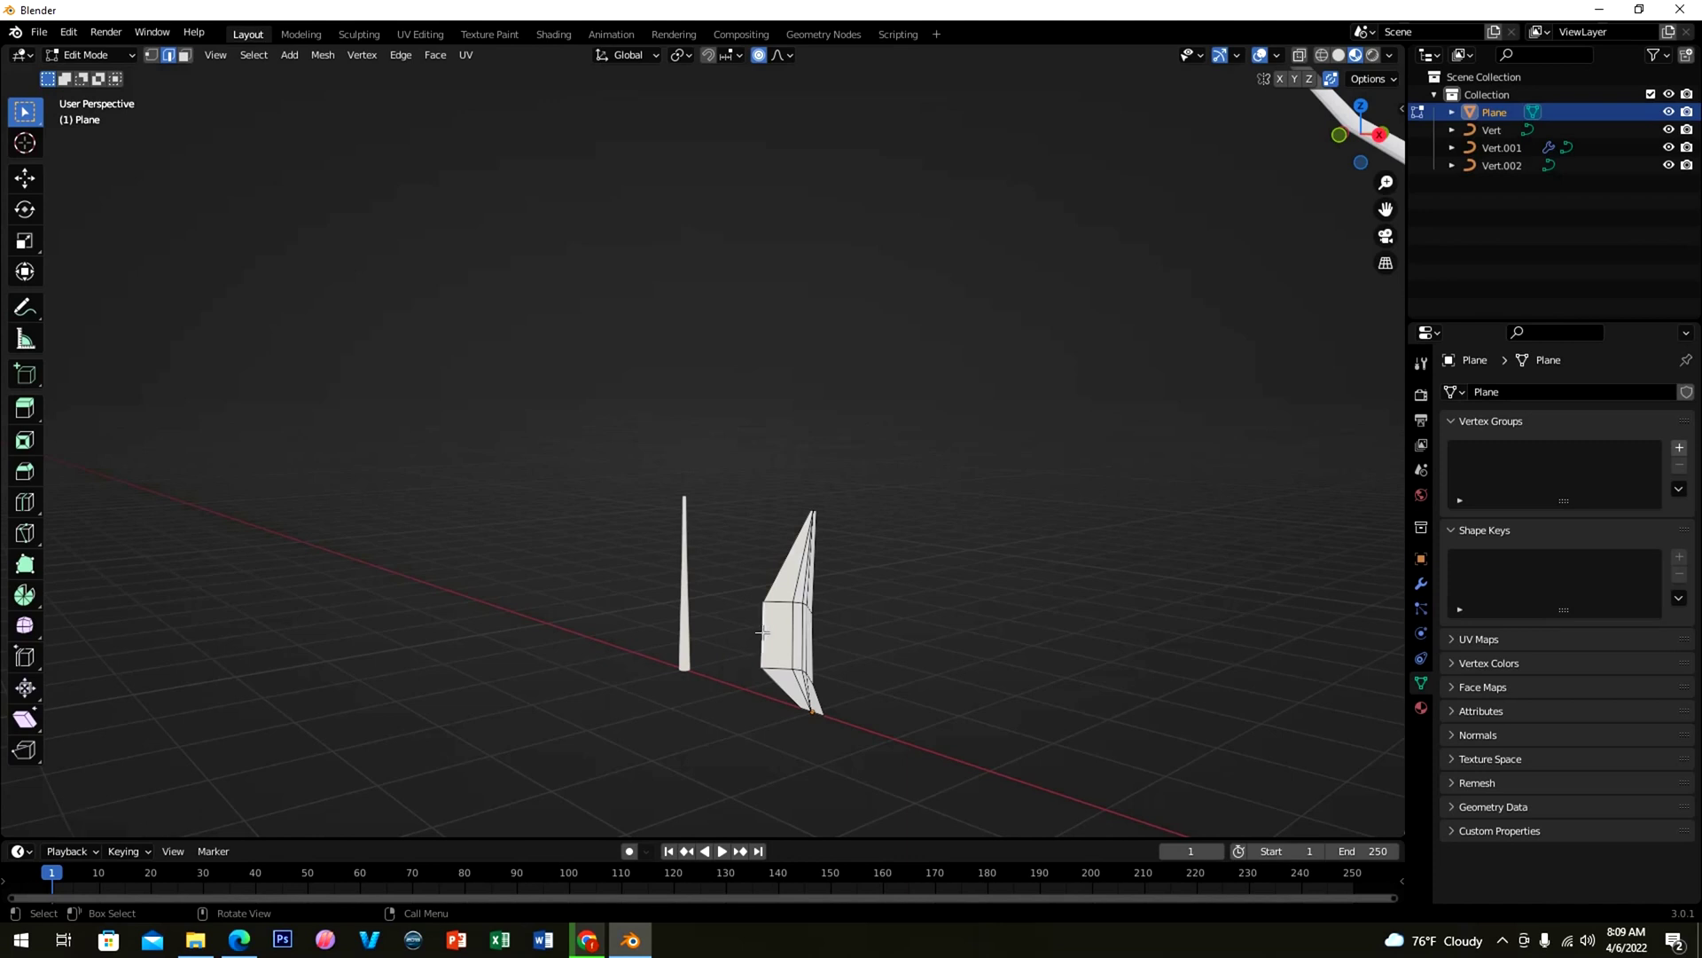
shift+click(813, 639)
key(g)
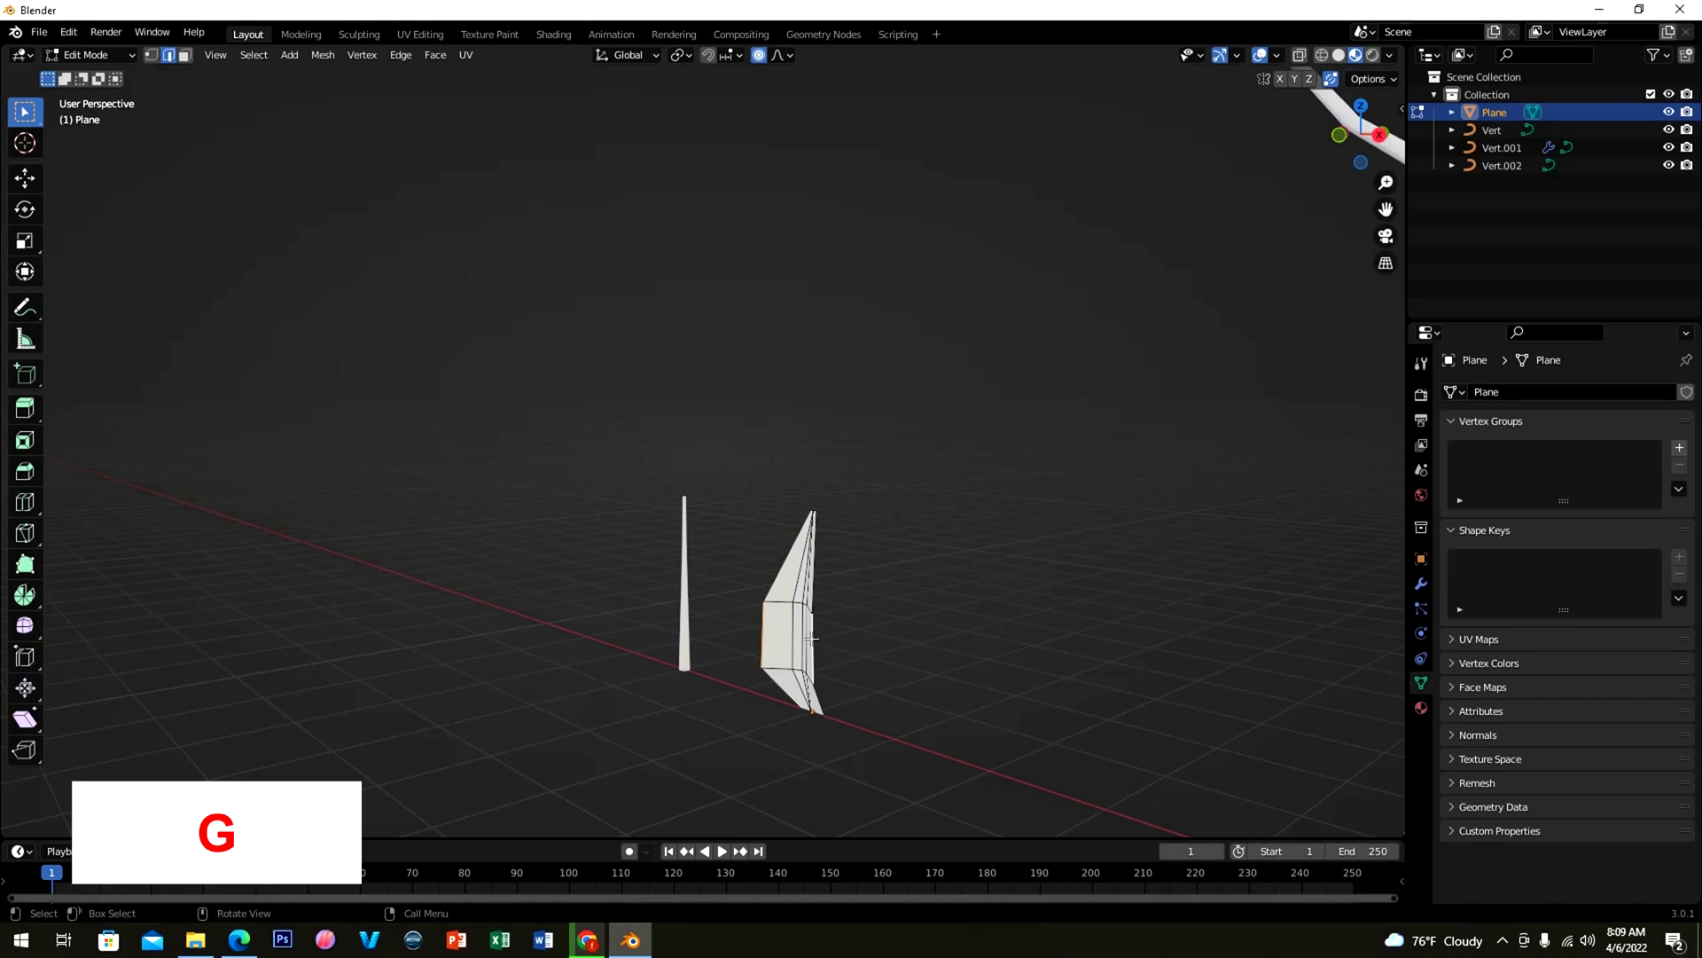
key(y)
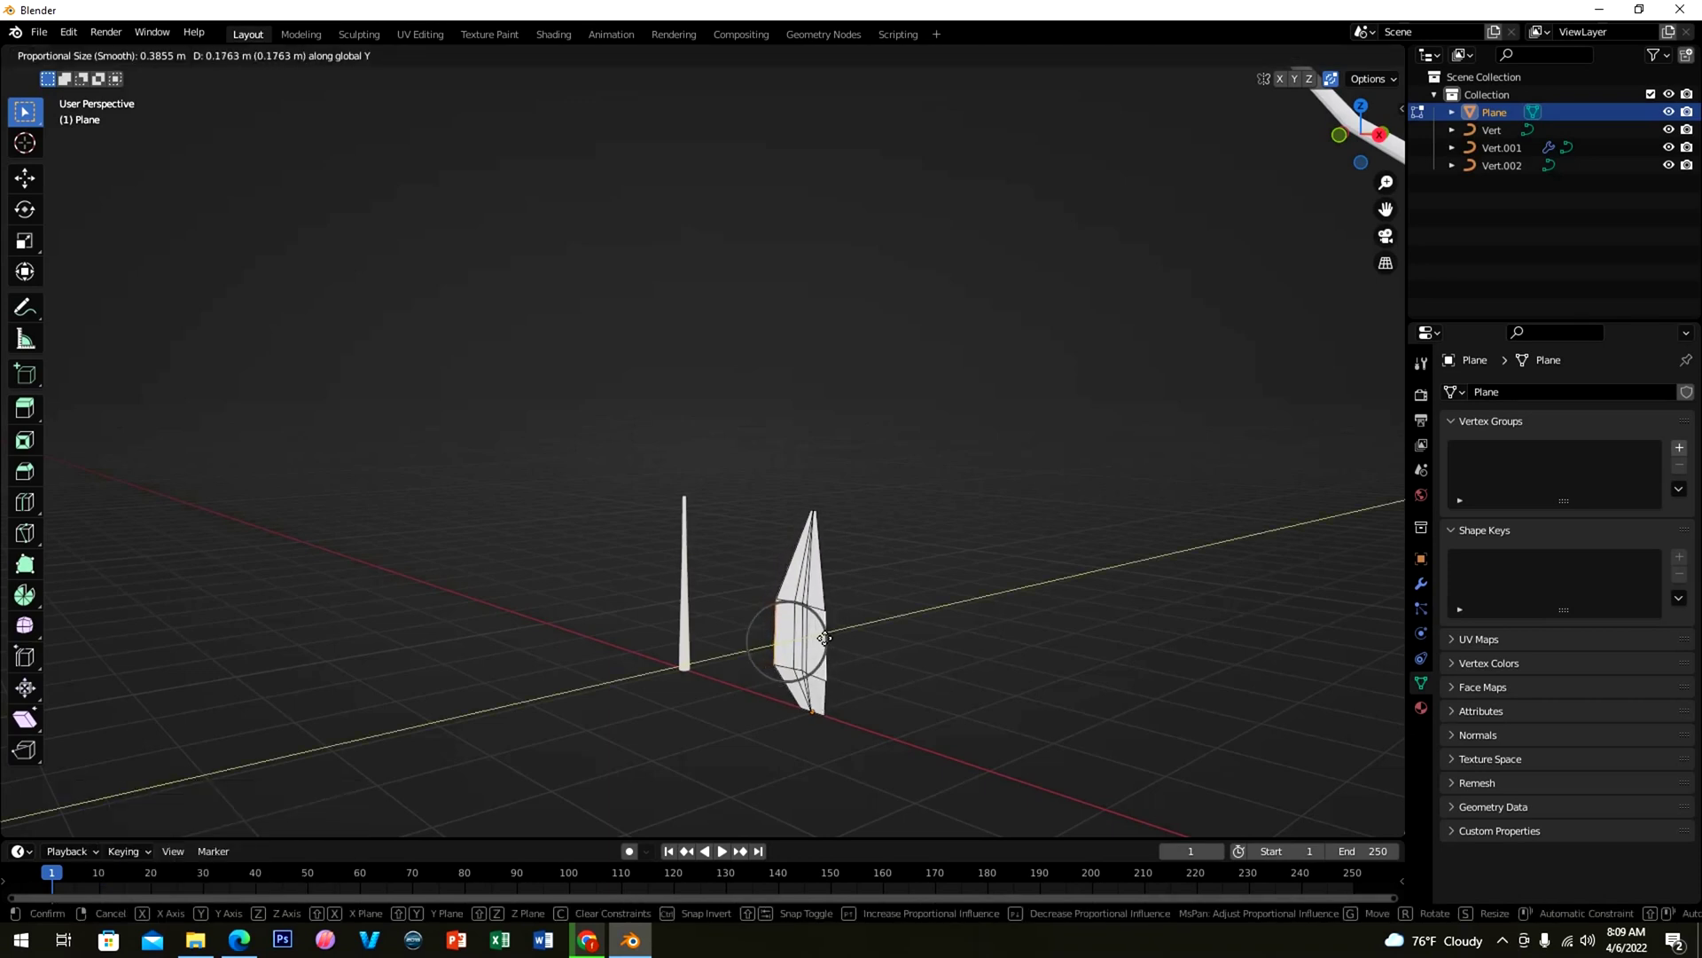
click(824, 638)
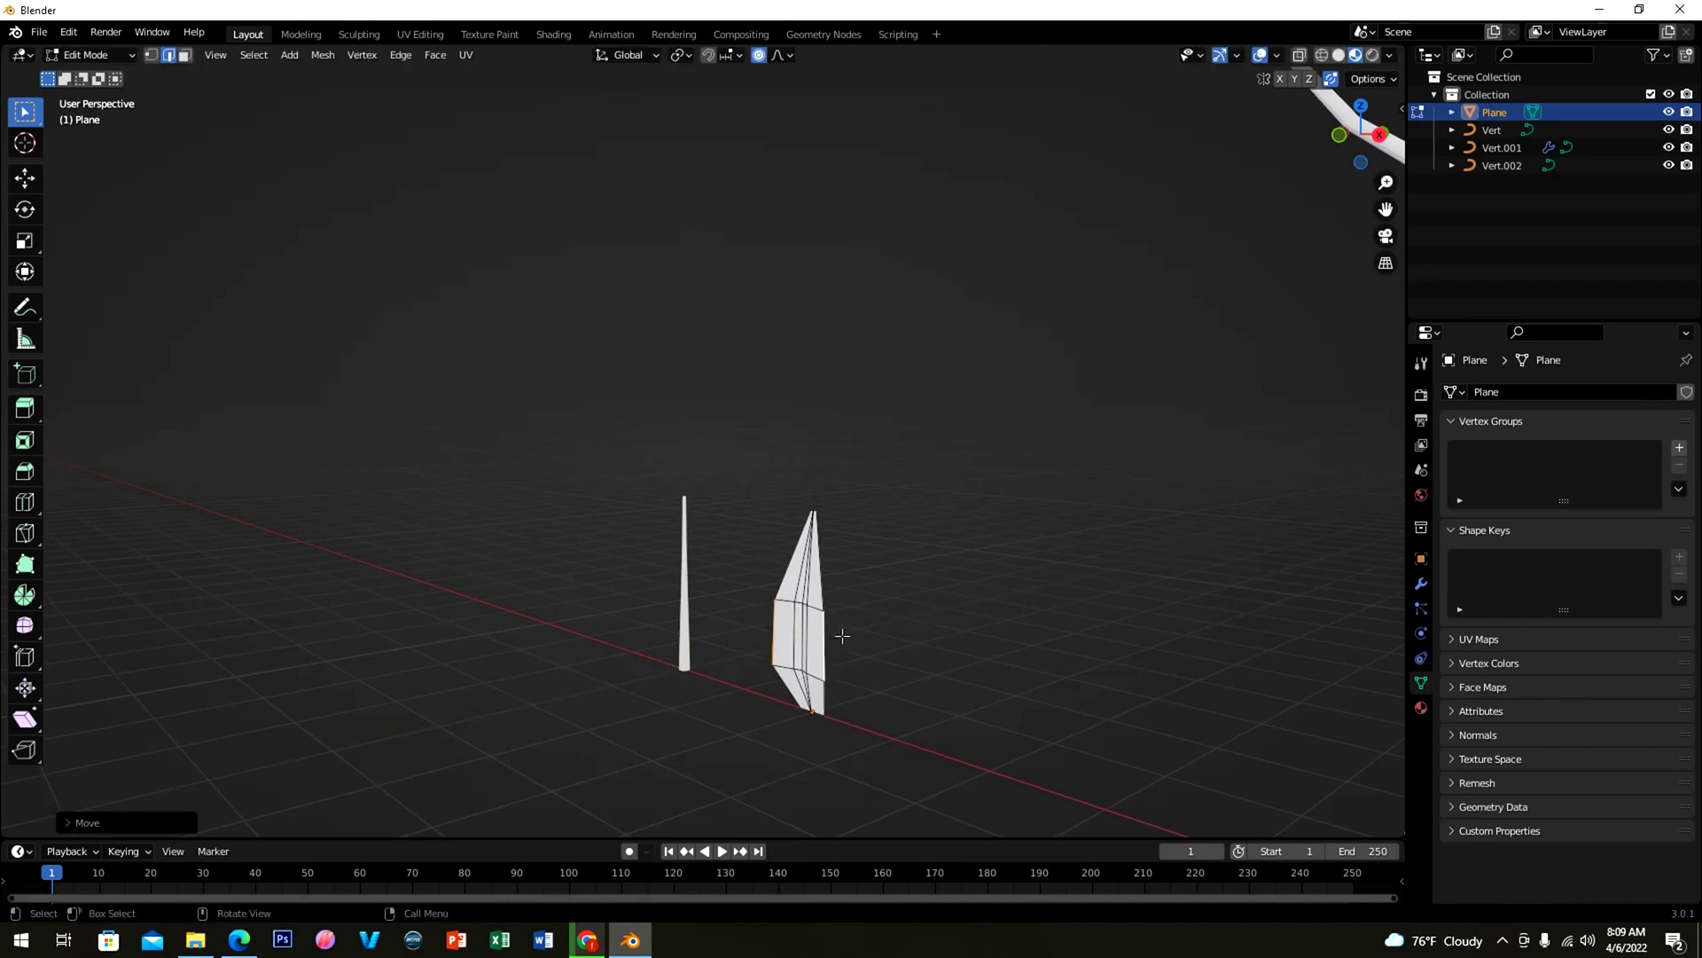
Step: Move a leaf vertex along Y to sharpen the blade's point
middle_drag(865, 630, 766, 572)
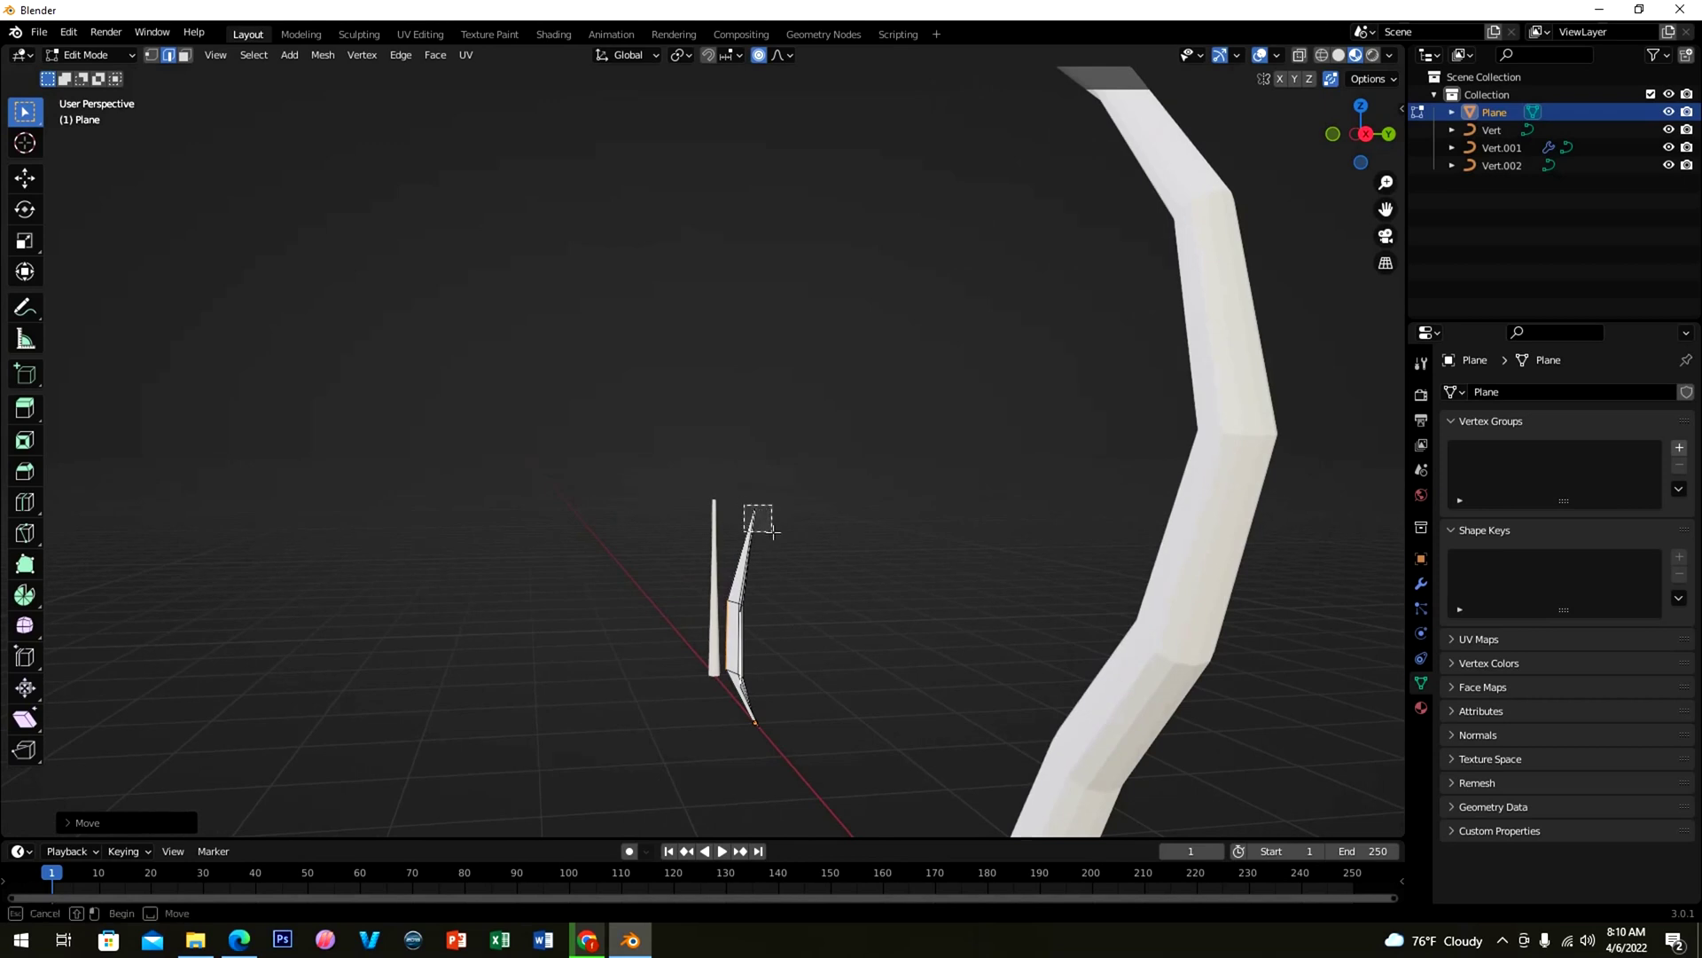
key(g)
key(y)
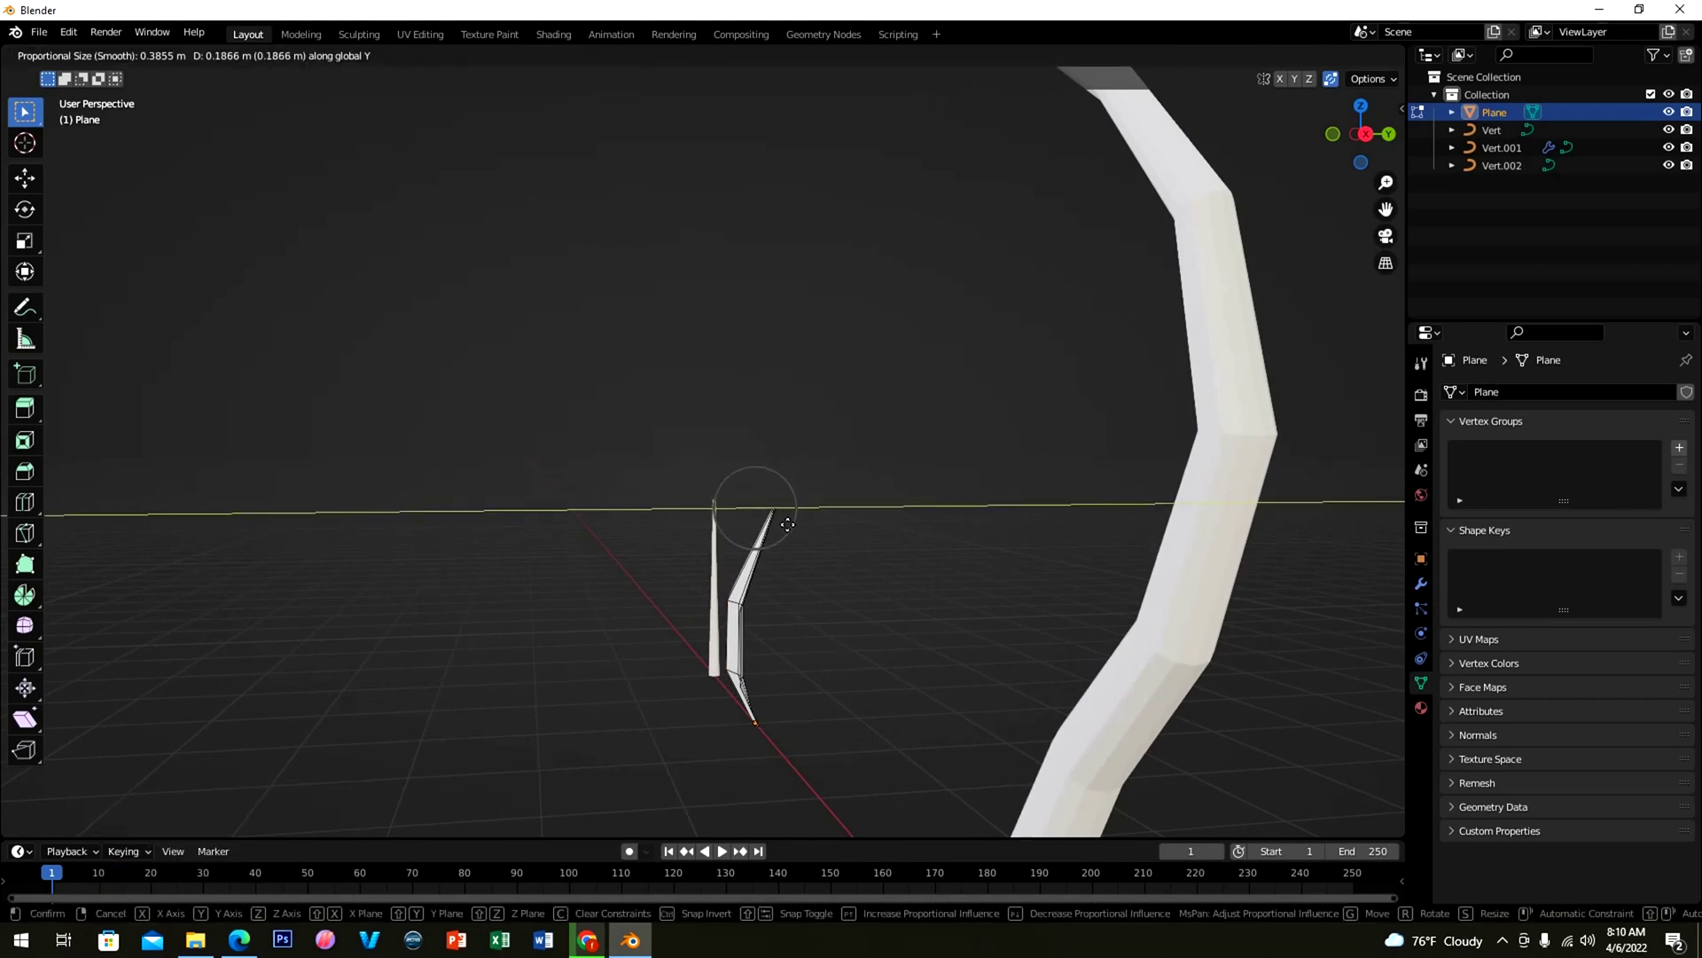
click(789, 524)
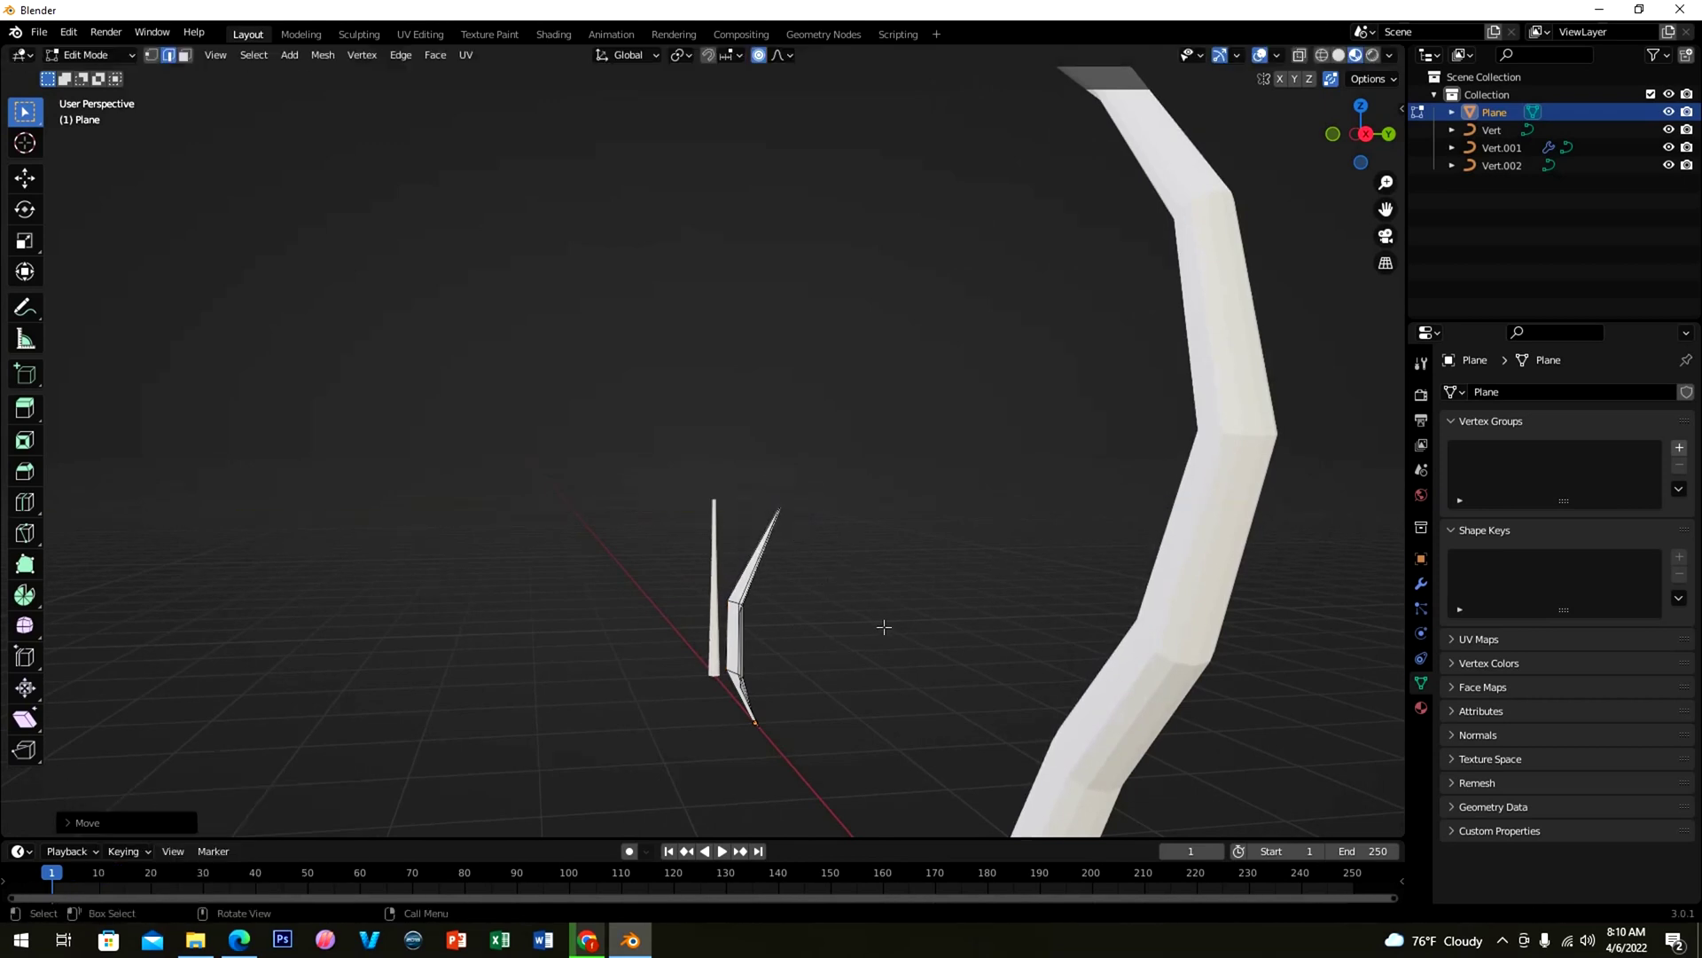
mouse_move(883, 627)
middle_down()
mouse_move(988, 593)
mouse_move(919, 703)
mouse_move(881, 715)
mouse_move(857, 634)
mouse_move(798, 616)
mouse_move(904, 647)
mouse_move(911, 625)
middle_up()
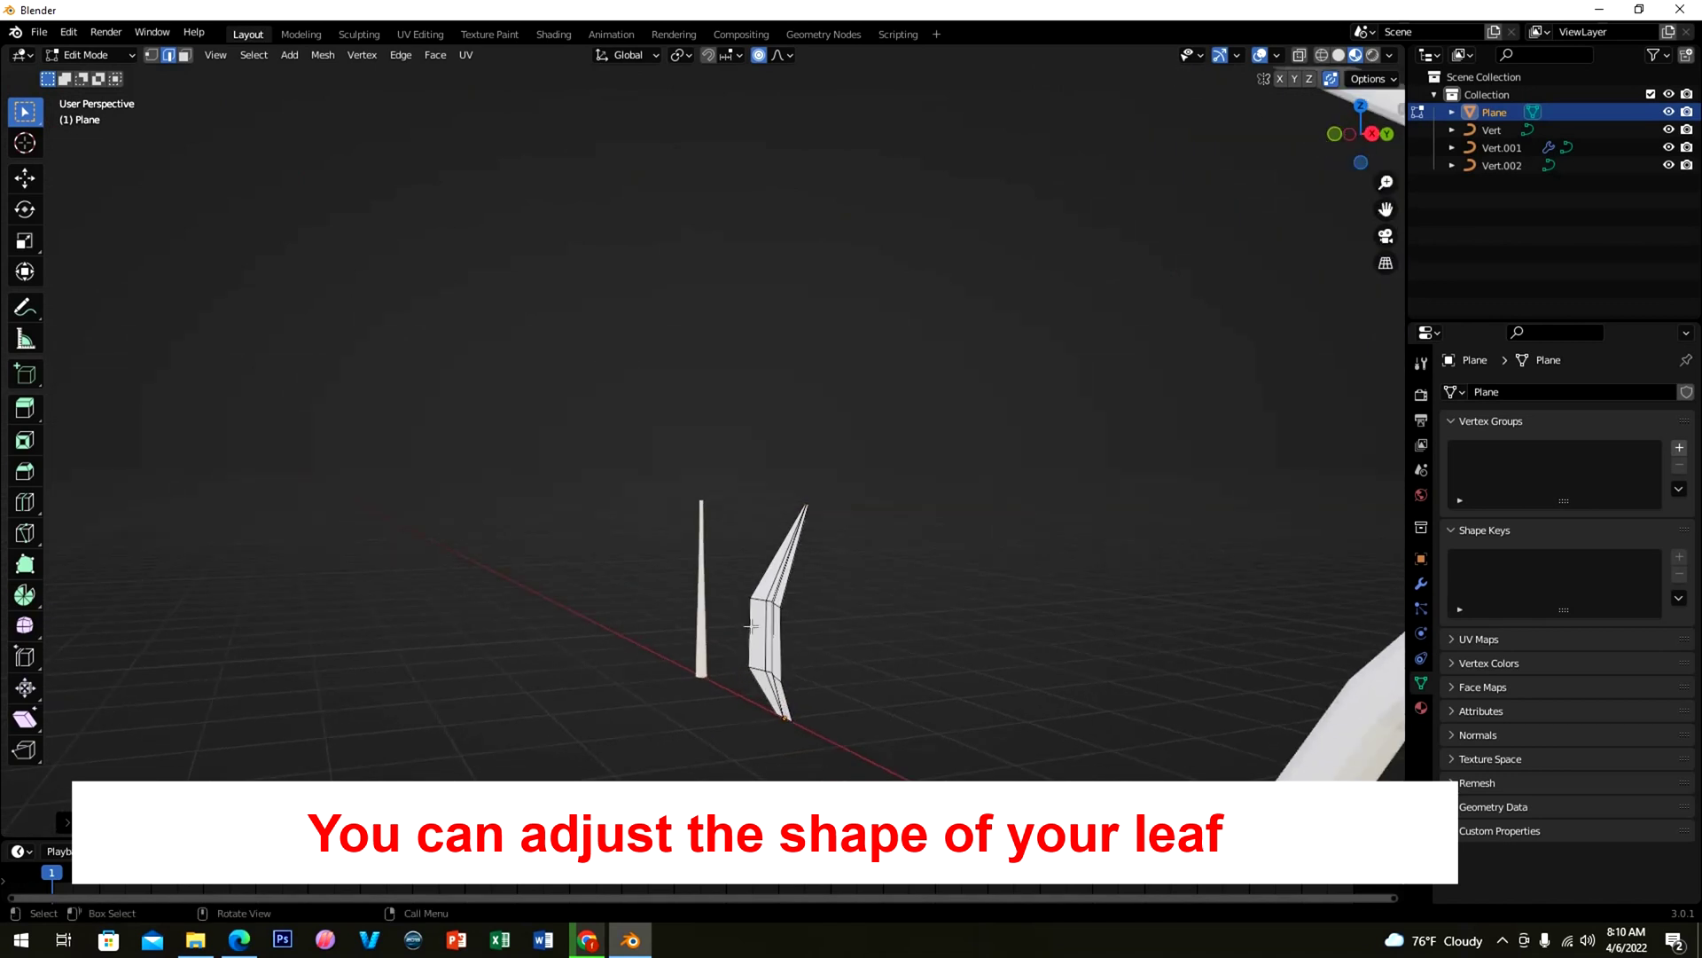
Step: Try further vertex moves and rotations, cancelling them, while checking the blade's shape
key(g)
key(y)
key(Escape)
middle_drag(809, 635, 781, 516)
key(g)
key(Escape)
key(r)
key(Escape)
middle_drag(779, 588, 874, 551)
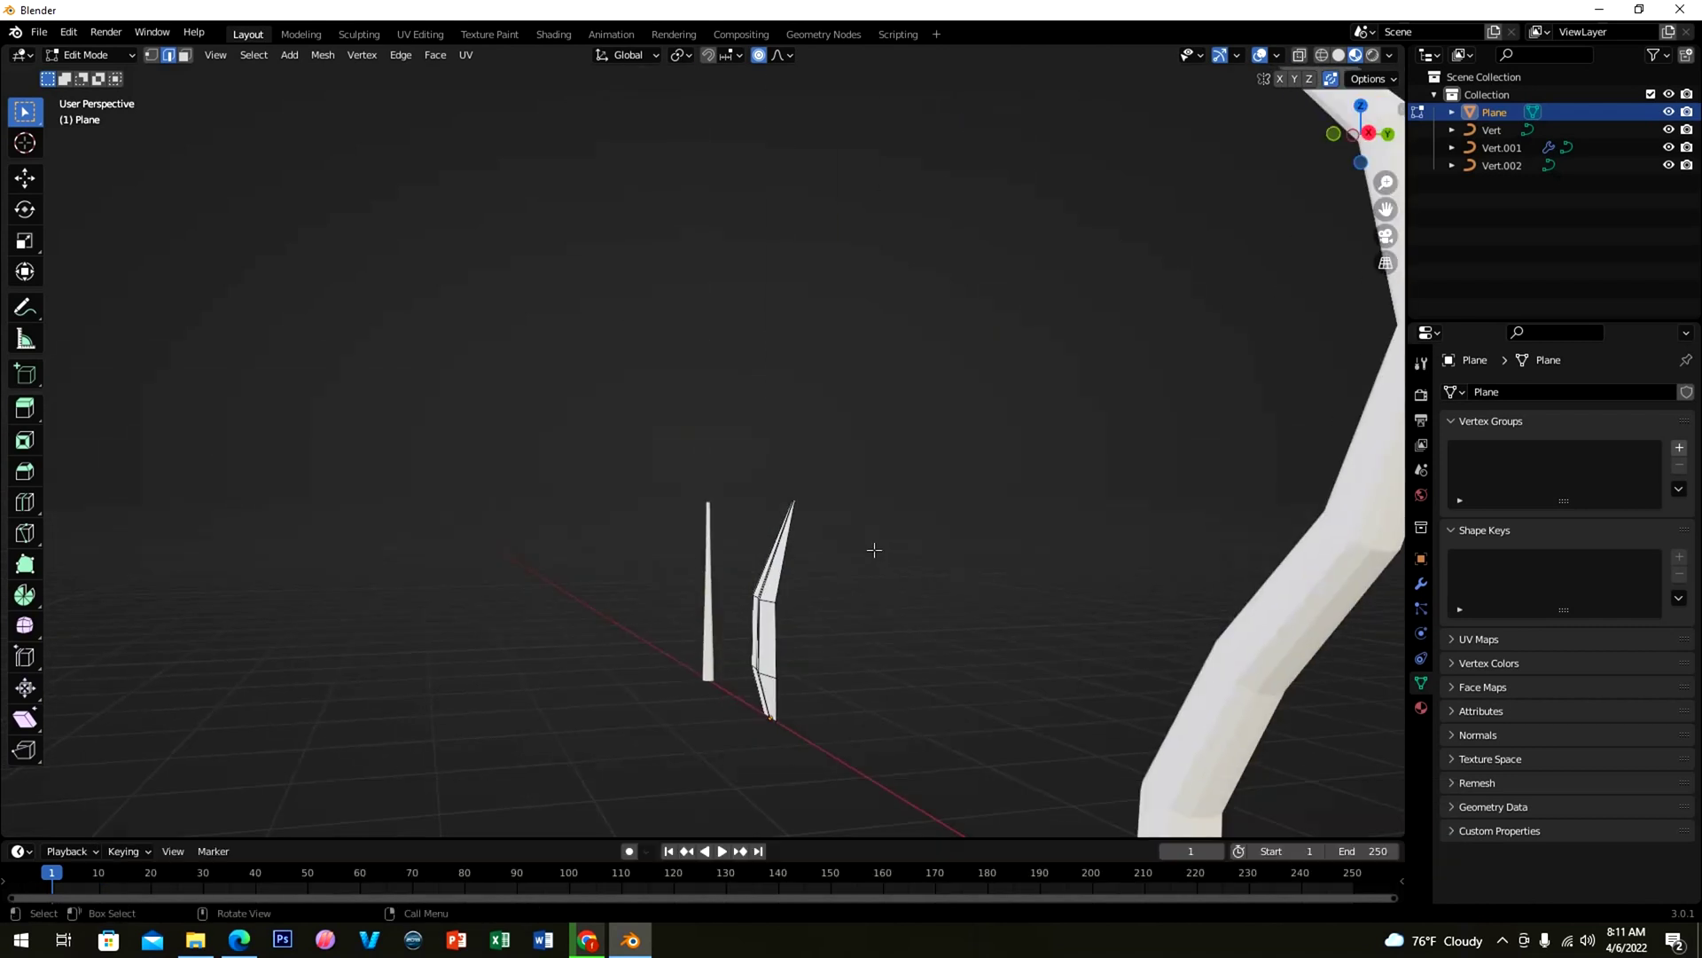
Step: Back in Object Mode, add a Subdivision Surface modifier to the leaf Plane
key(Tab)
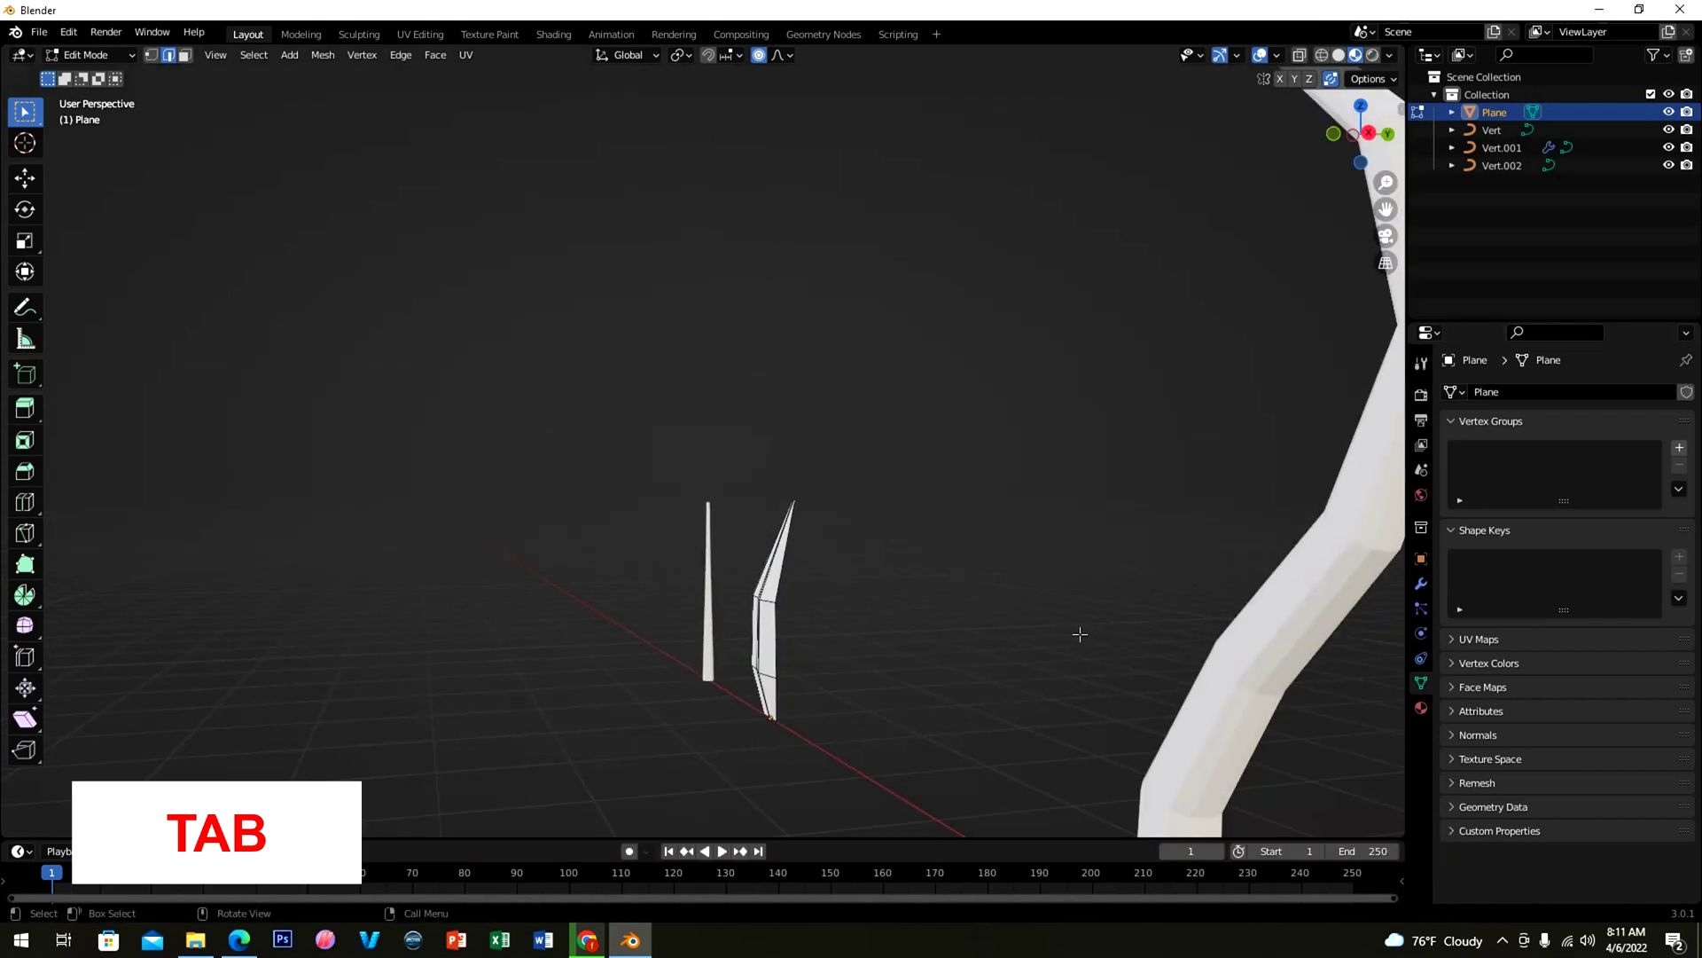
mouse_move(1008, 625)
middle_down()
mouse_move(1106, 635)
mouse_move(969, 638)
mouse_move(1033, 632)
middle_up()
click(1423, 585)
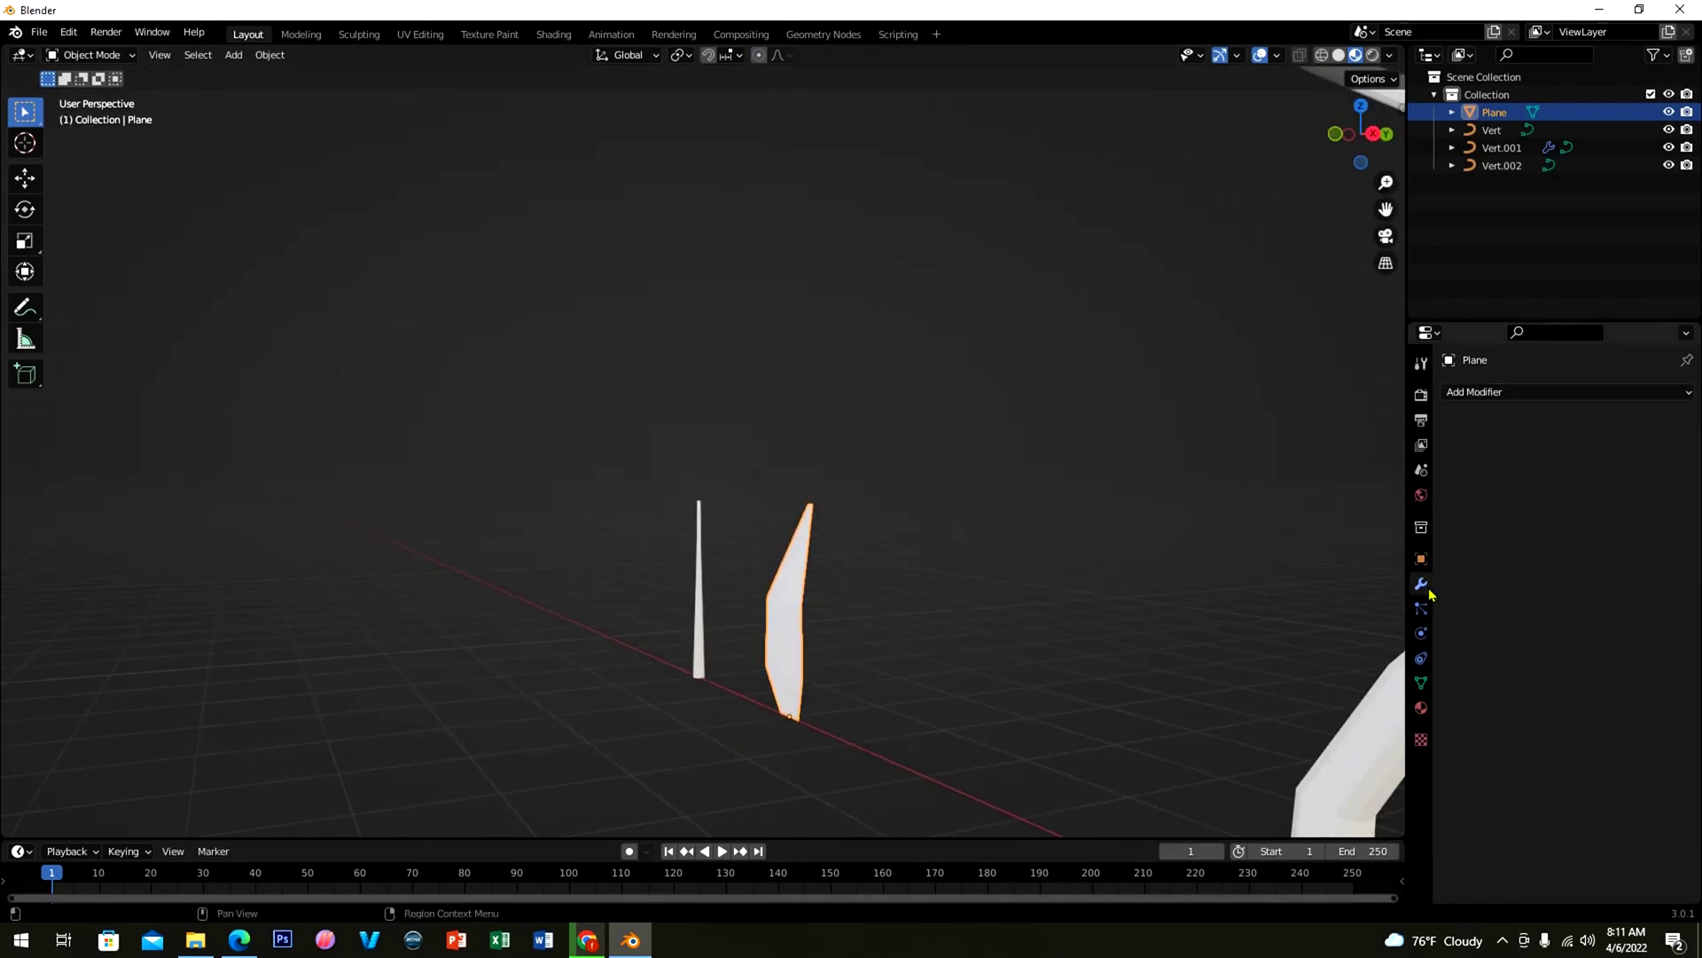
click(1490, 392)
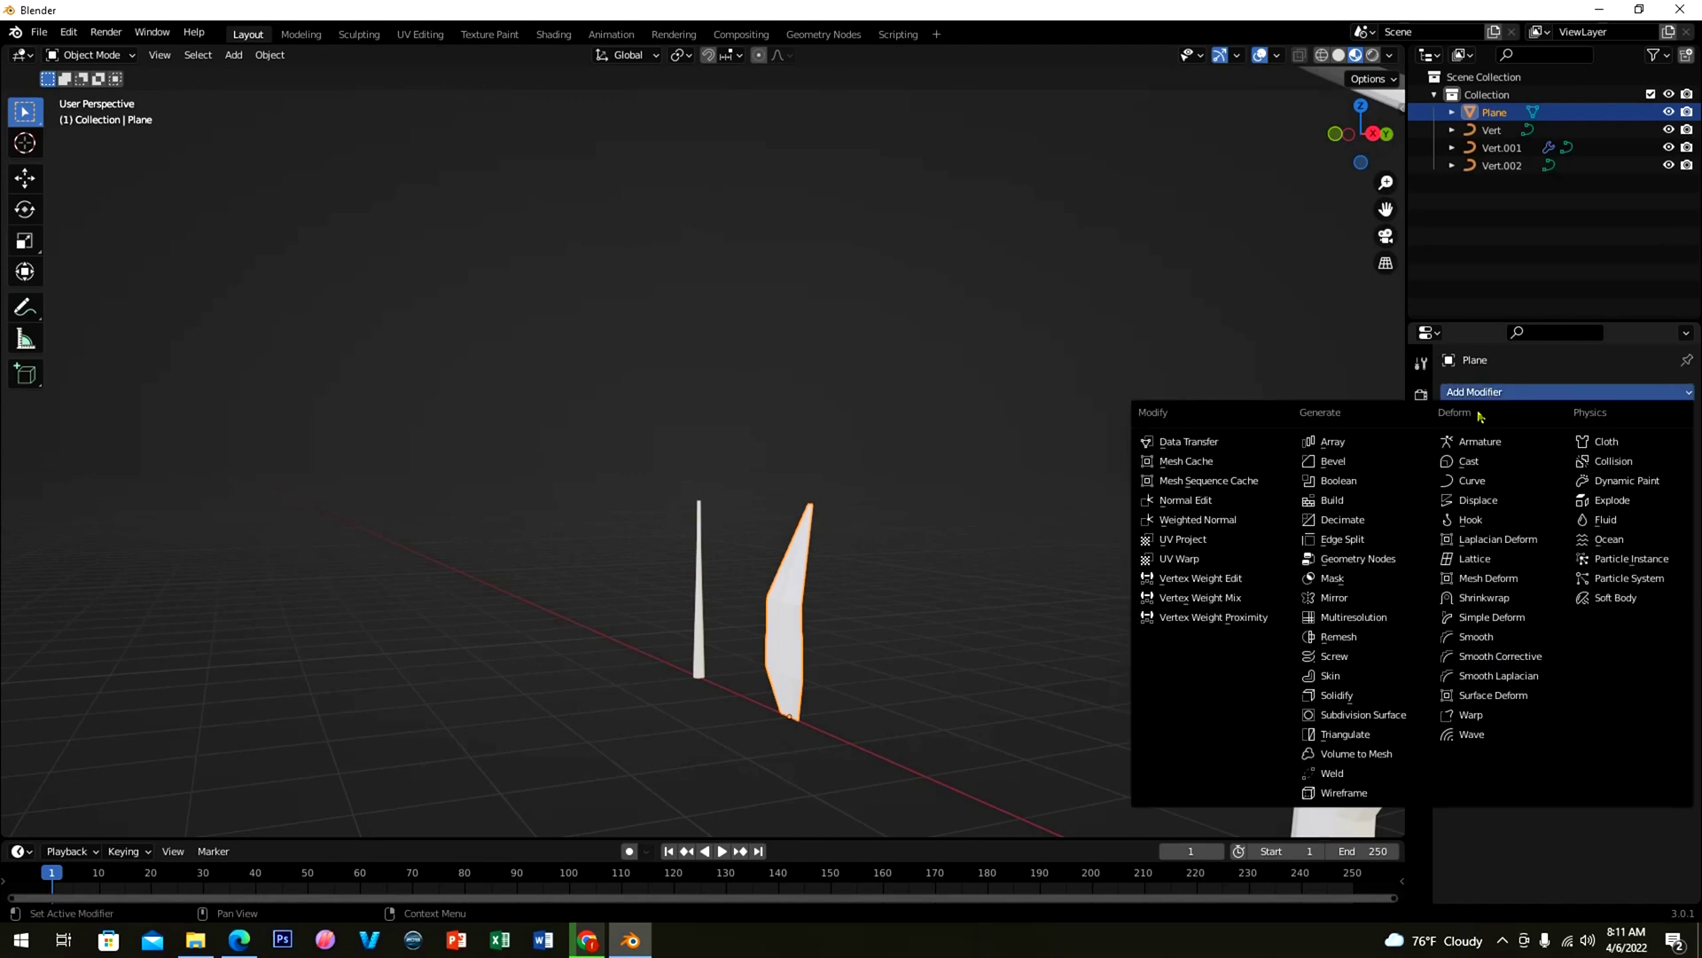
click(1382, 716)
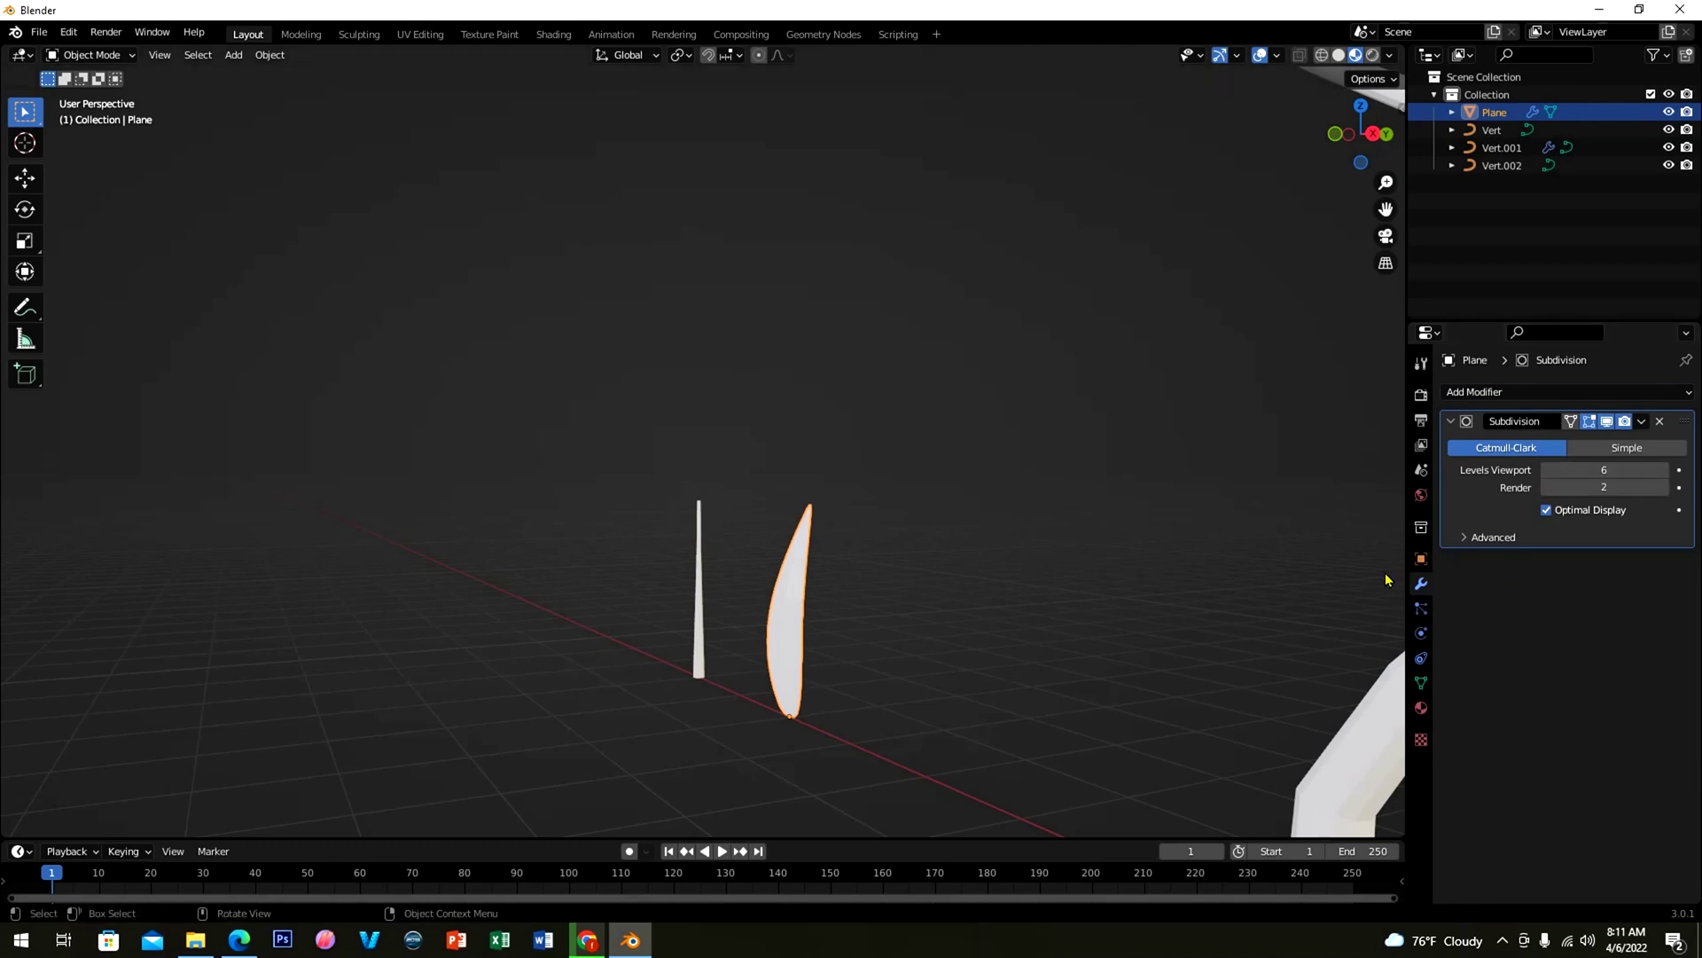
Step: Apply Shade Smooth to the leaf
click(261, 55)
click(284, 426)
middle_drag(956, 771, 1104, 723)
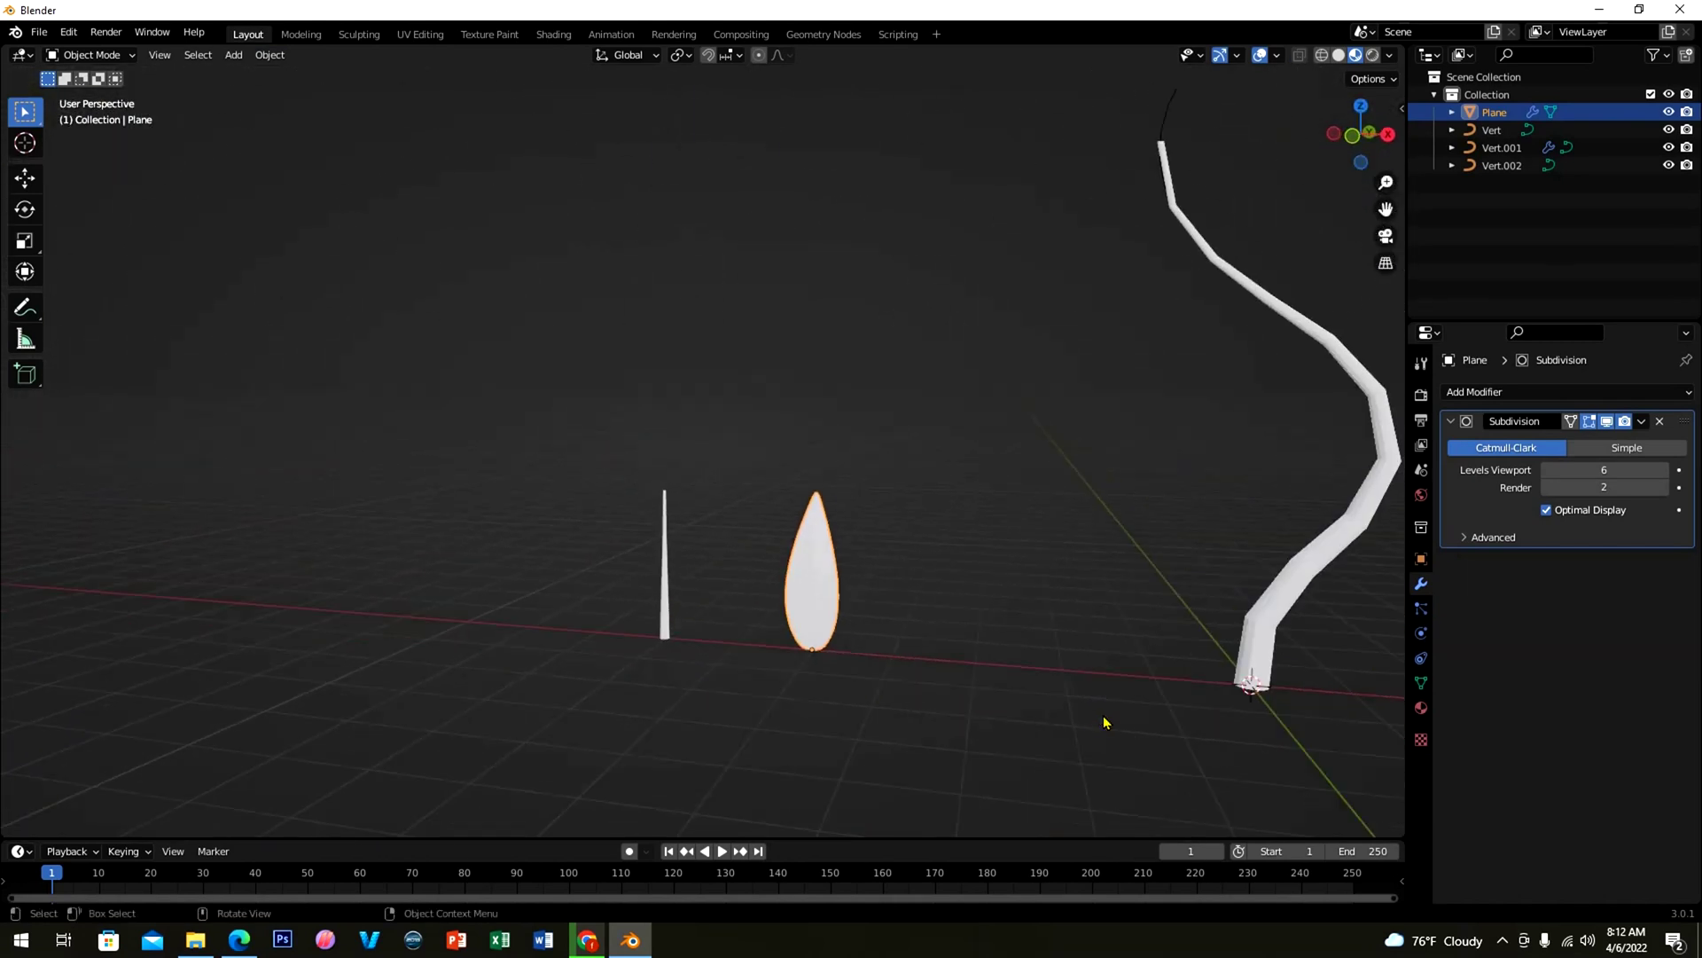
Step: Give tube Vert.001 a Subdivision Surface modifier at viewport level 1 and shade it smooth
click(1239, 644)
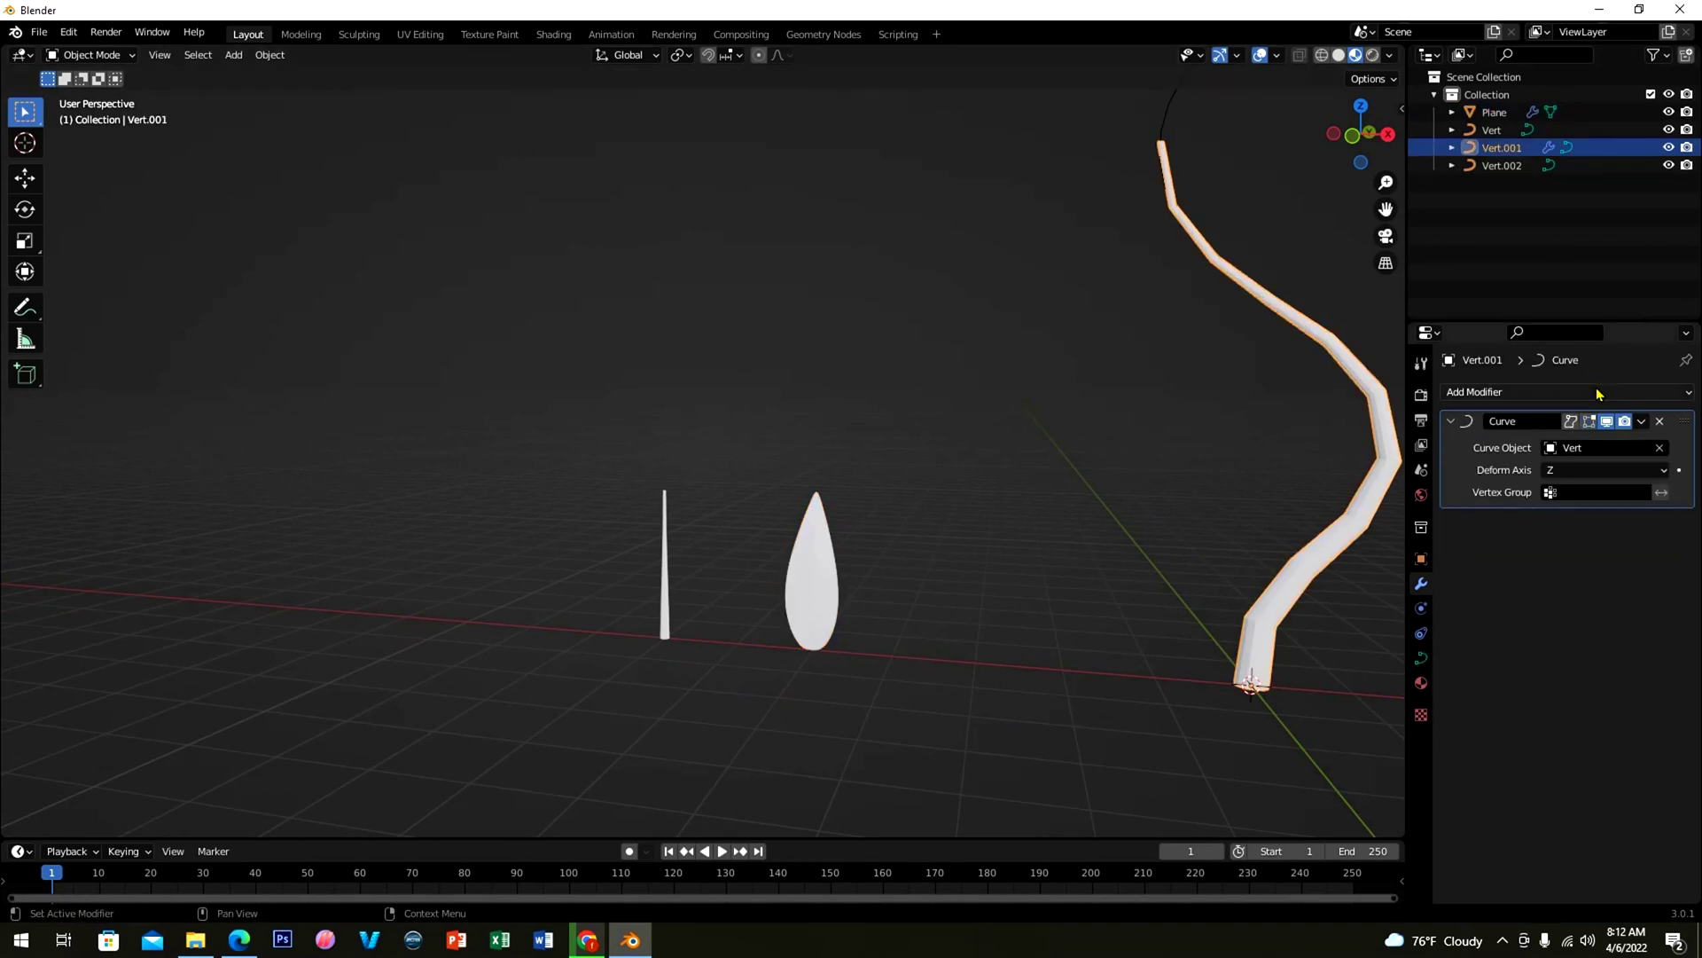
click(1567, 394)
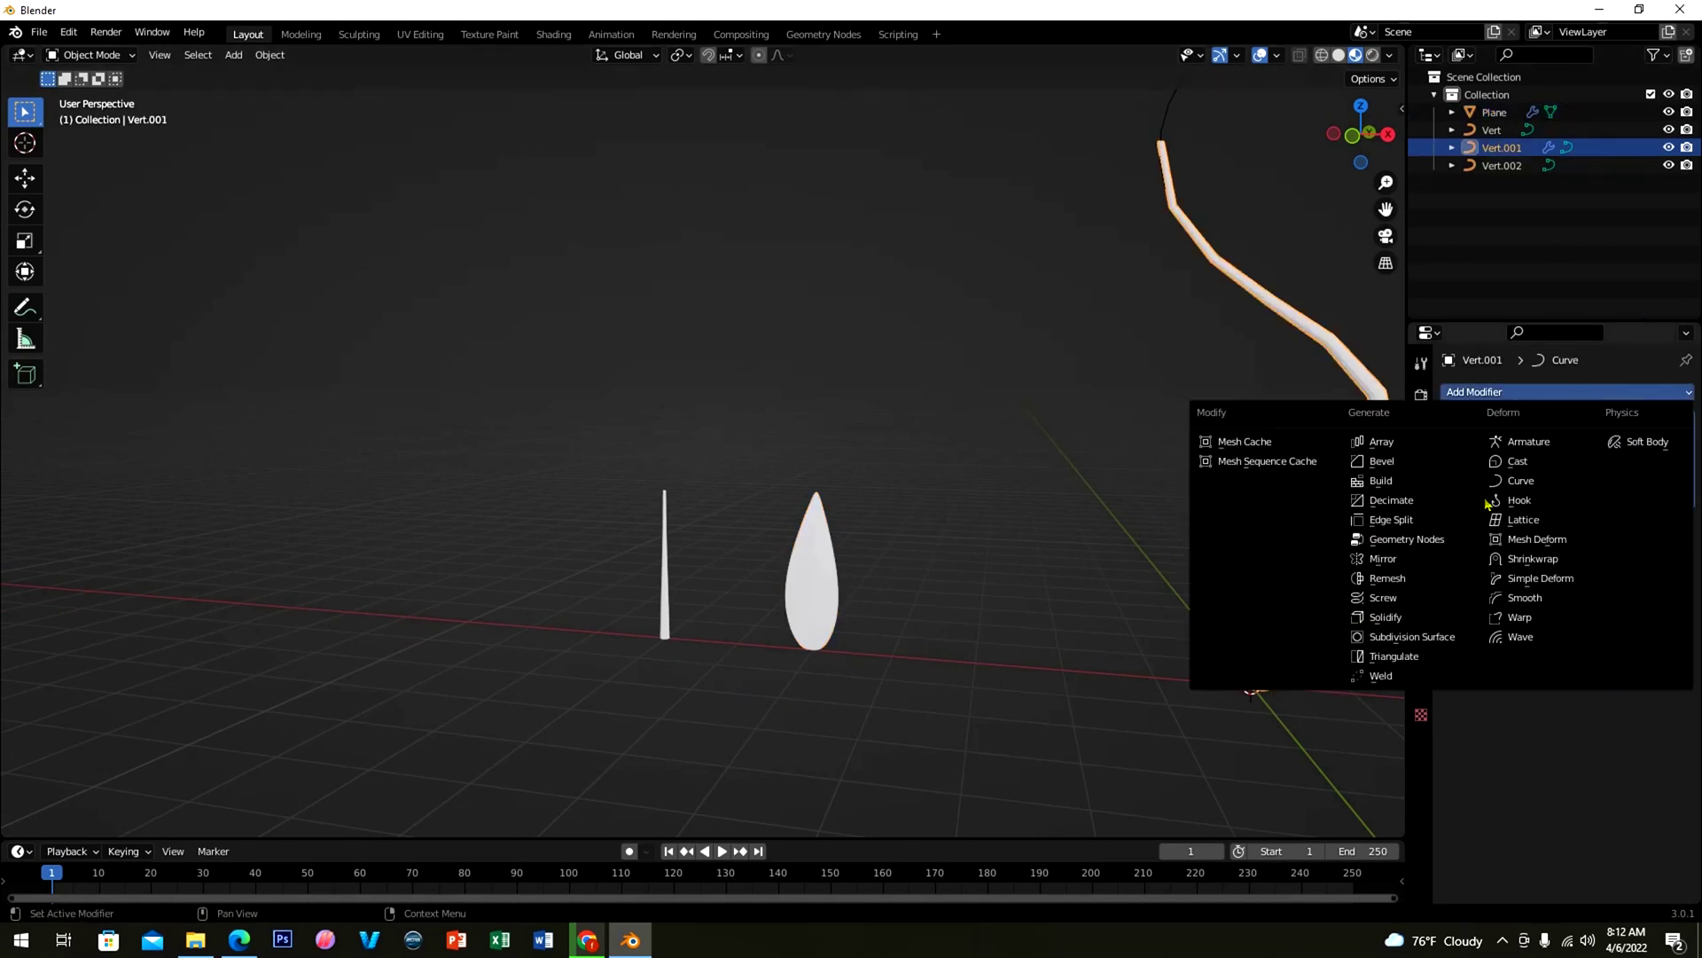
click(1442, 638)
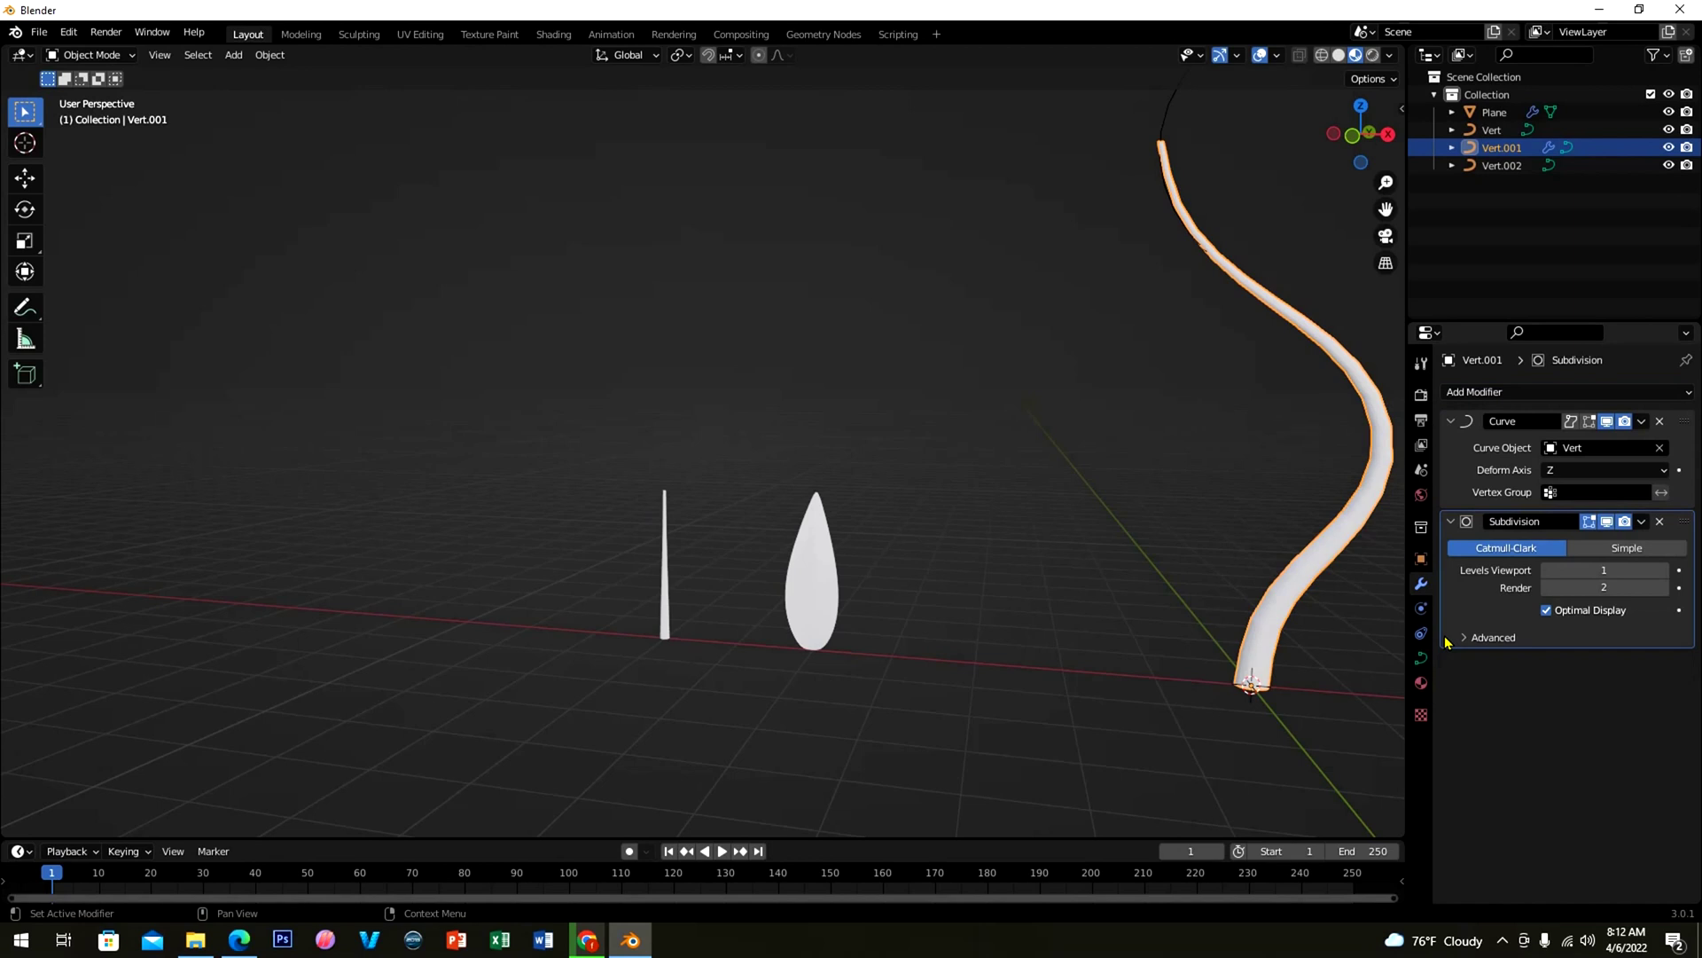
drag(1587, 570, 47, 599)
drag(274, 577, 174, 118)
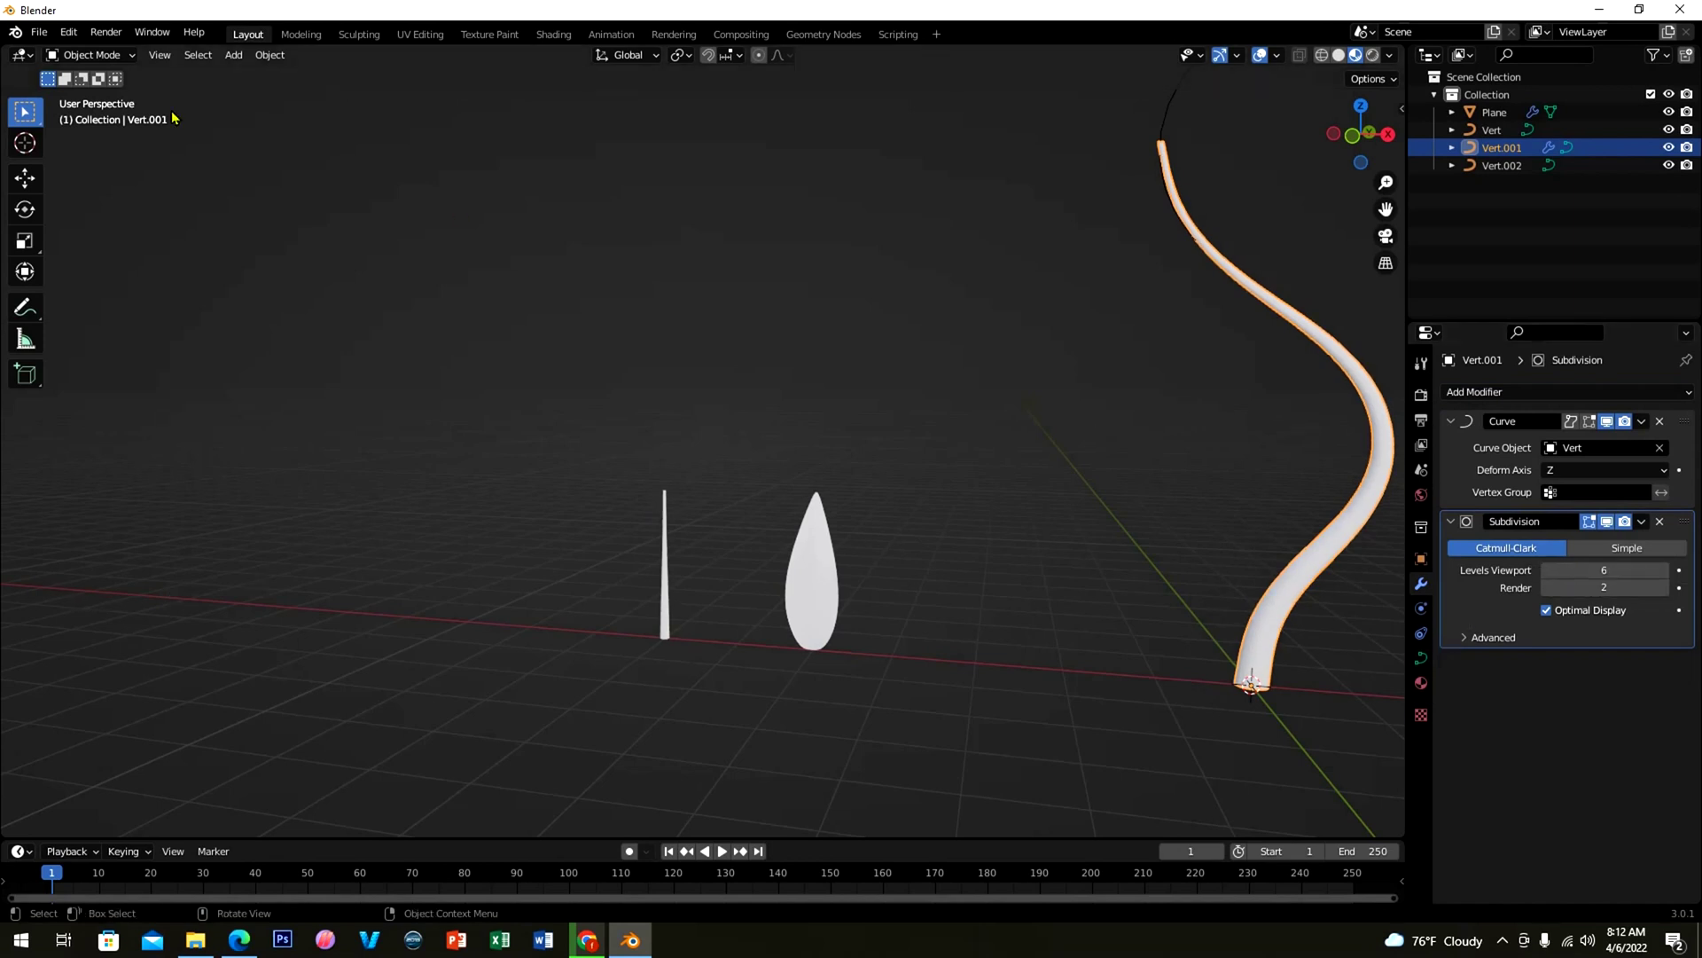
click(260, 59)
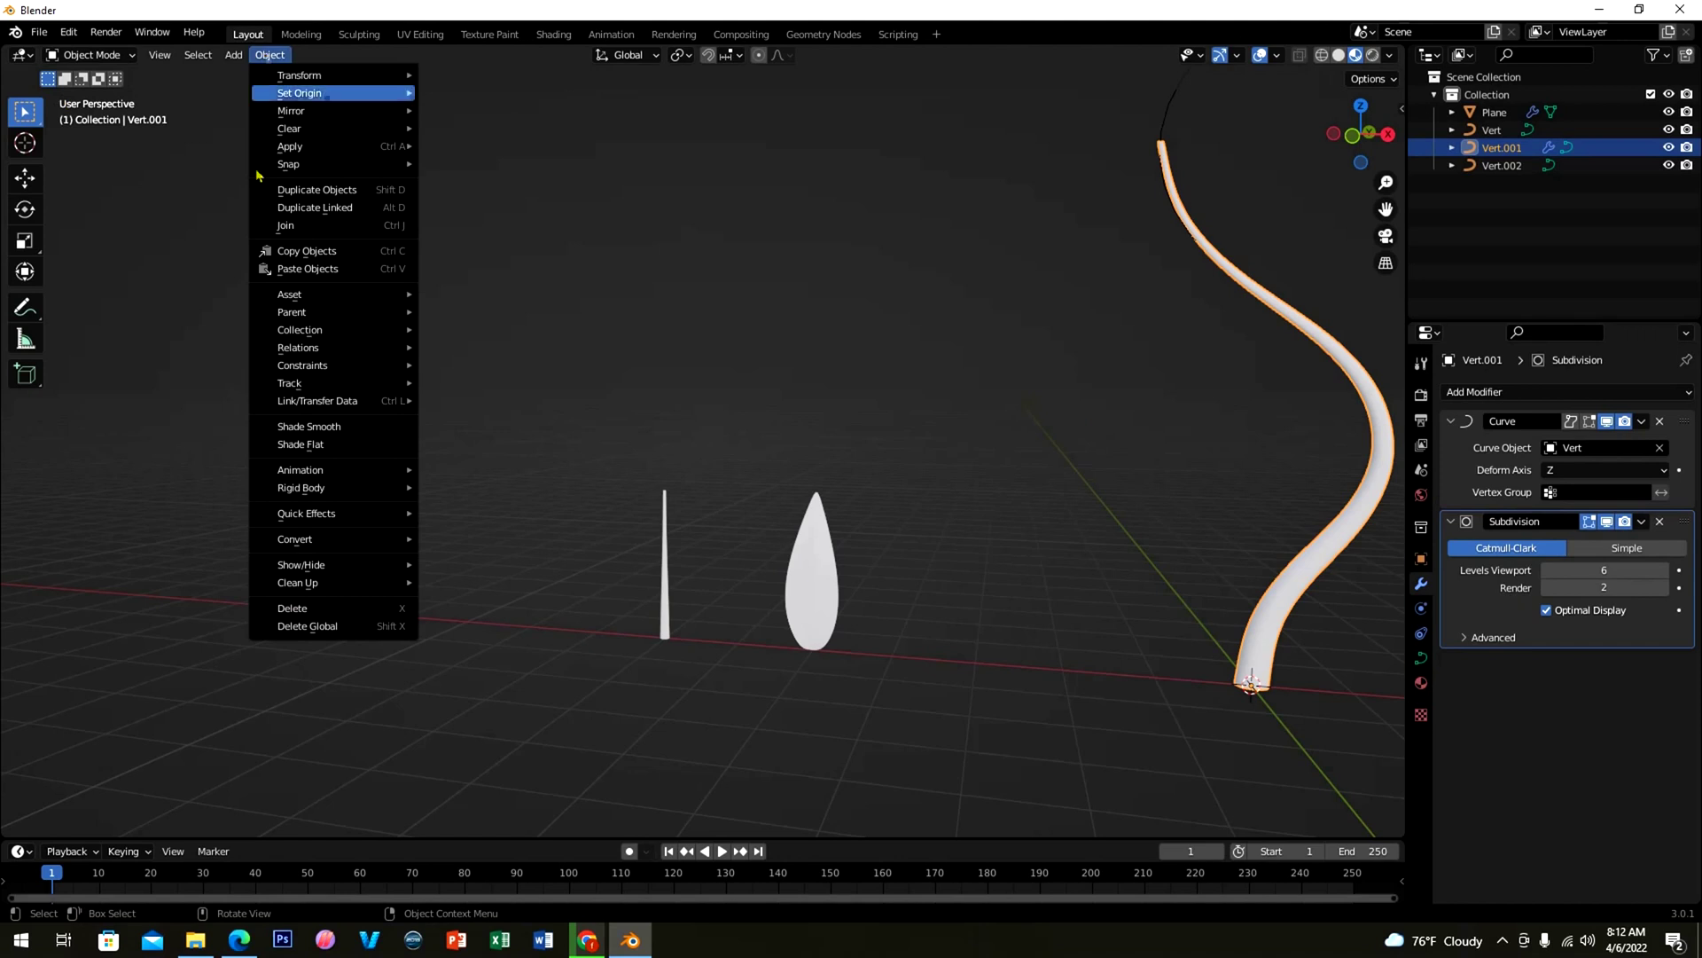
click(316, 427)
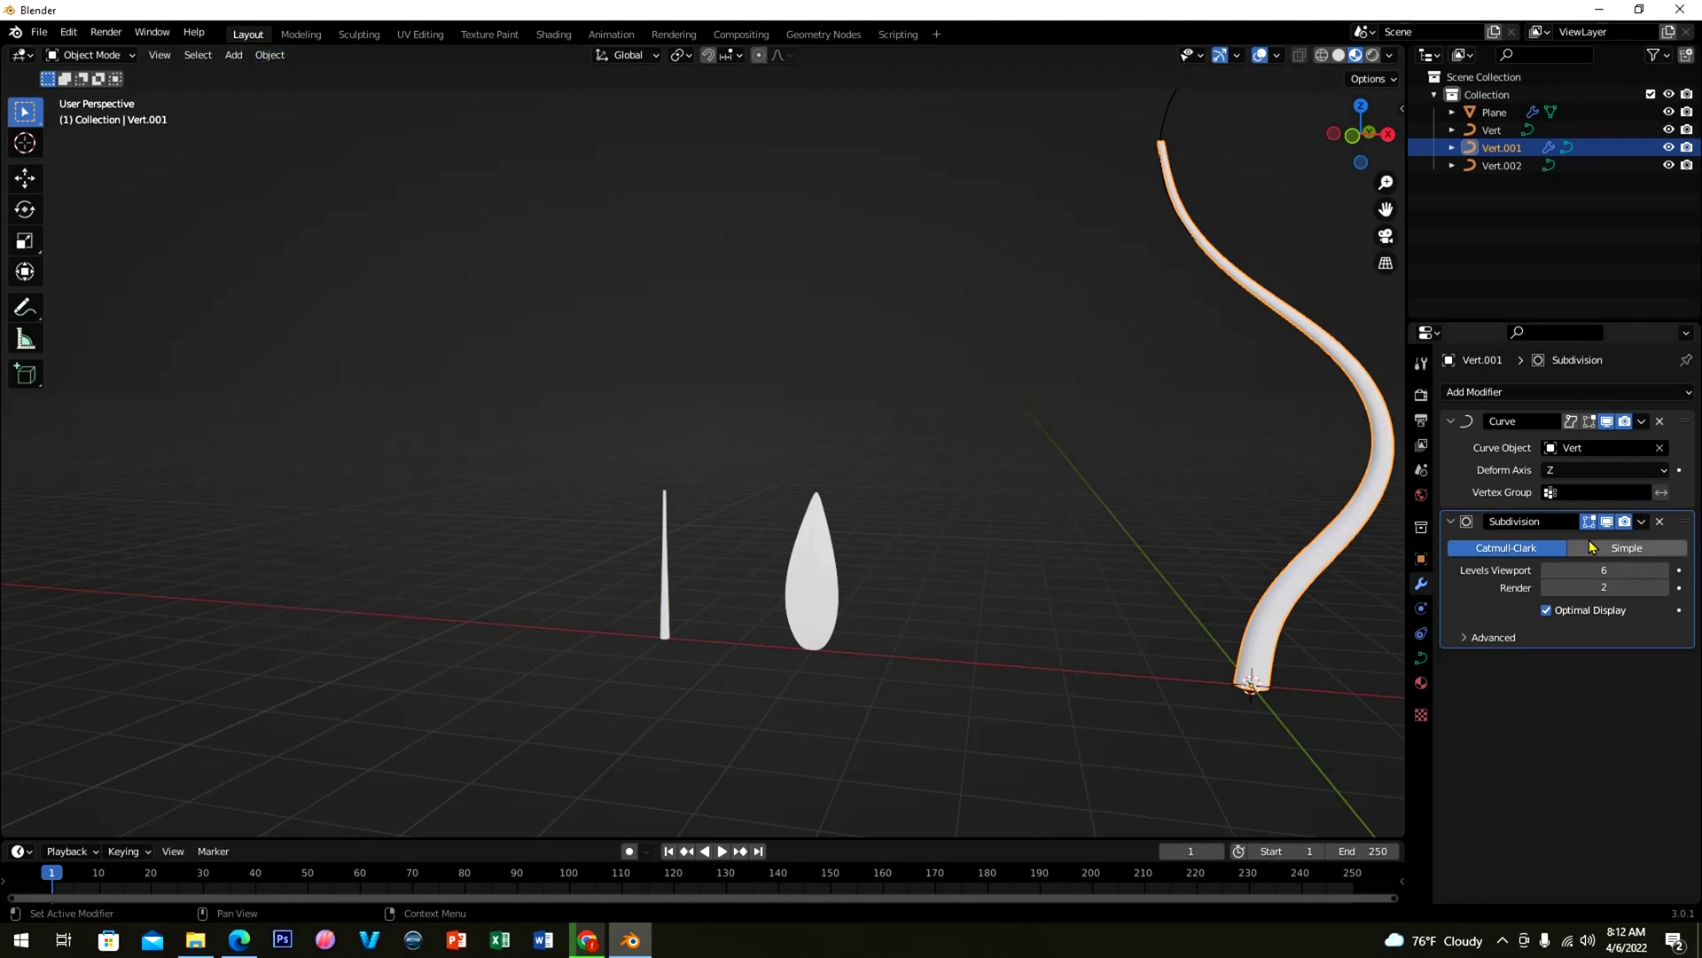
drag(1565, 578, 1549, 578)
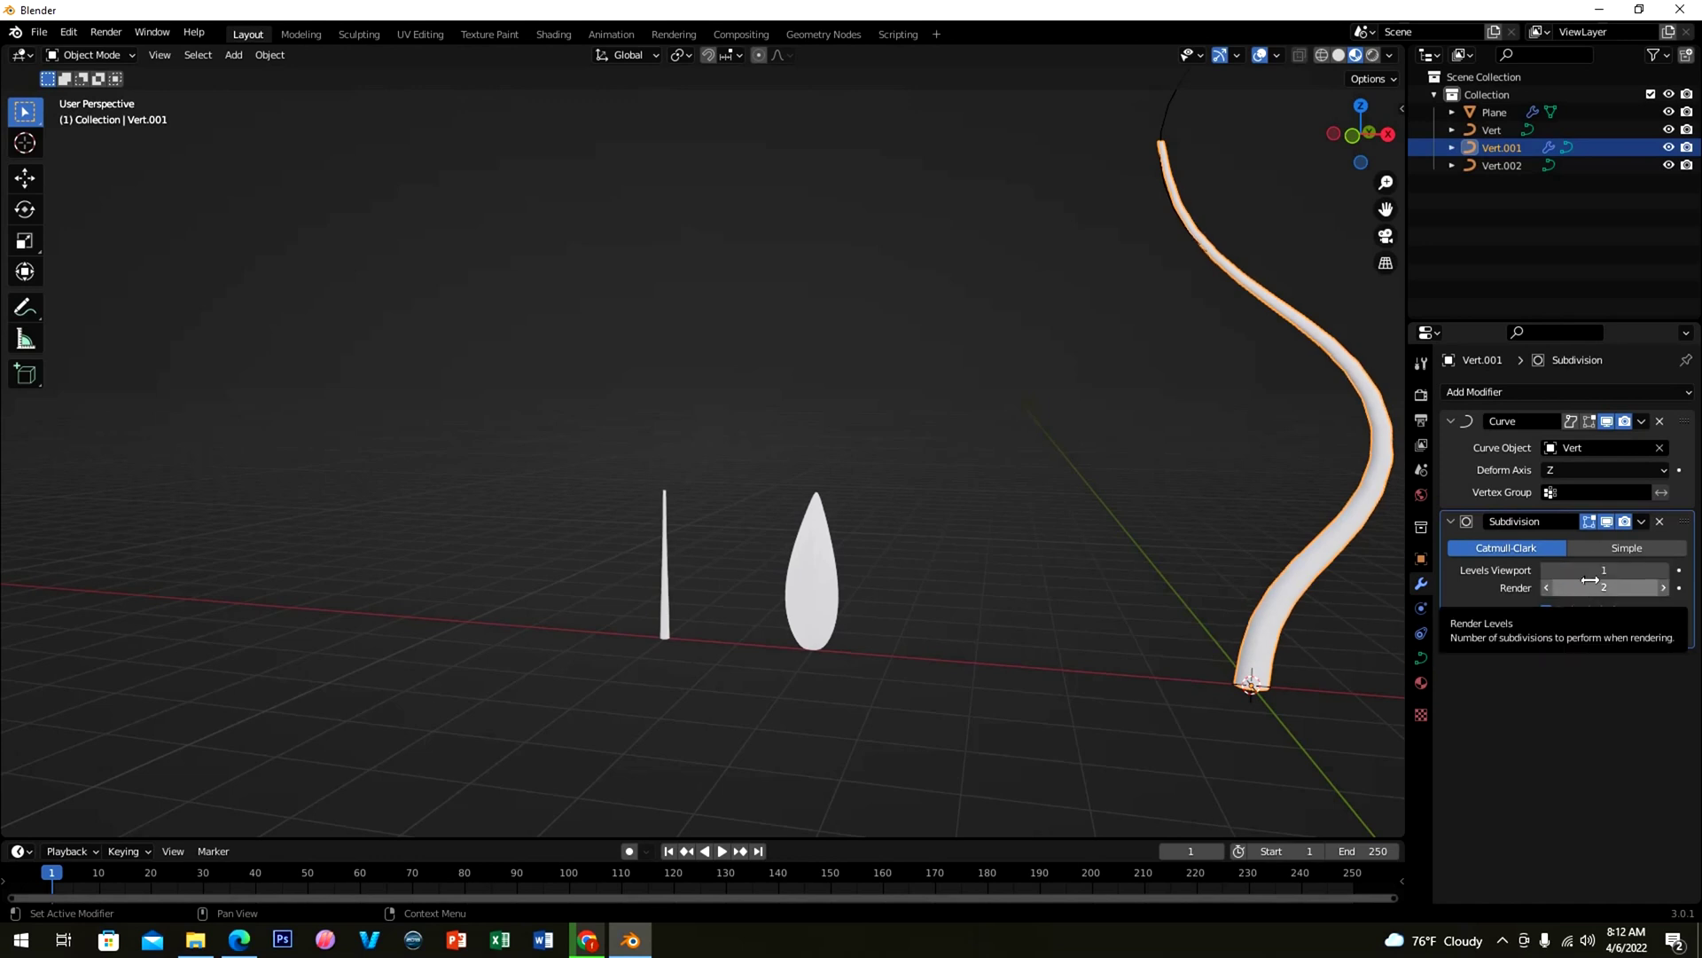
Step: Give stem Vert.002 a Subdivision Surface modifier and smooth shading
click(663, 592)
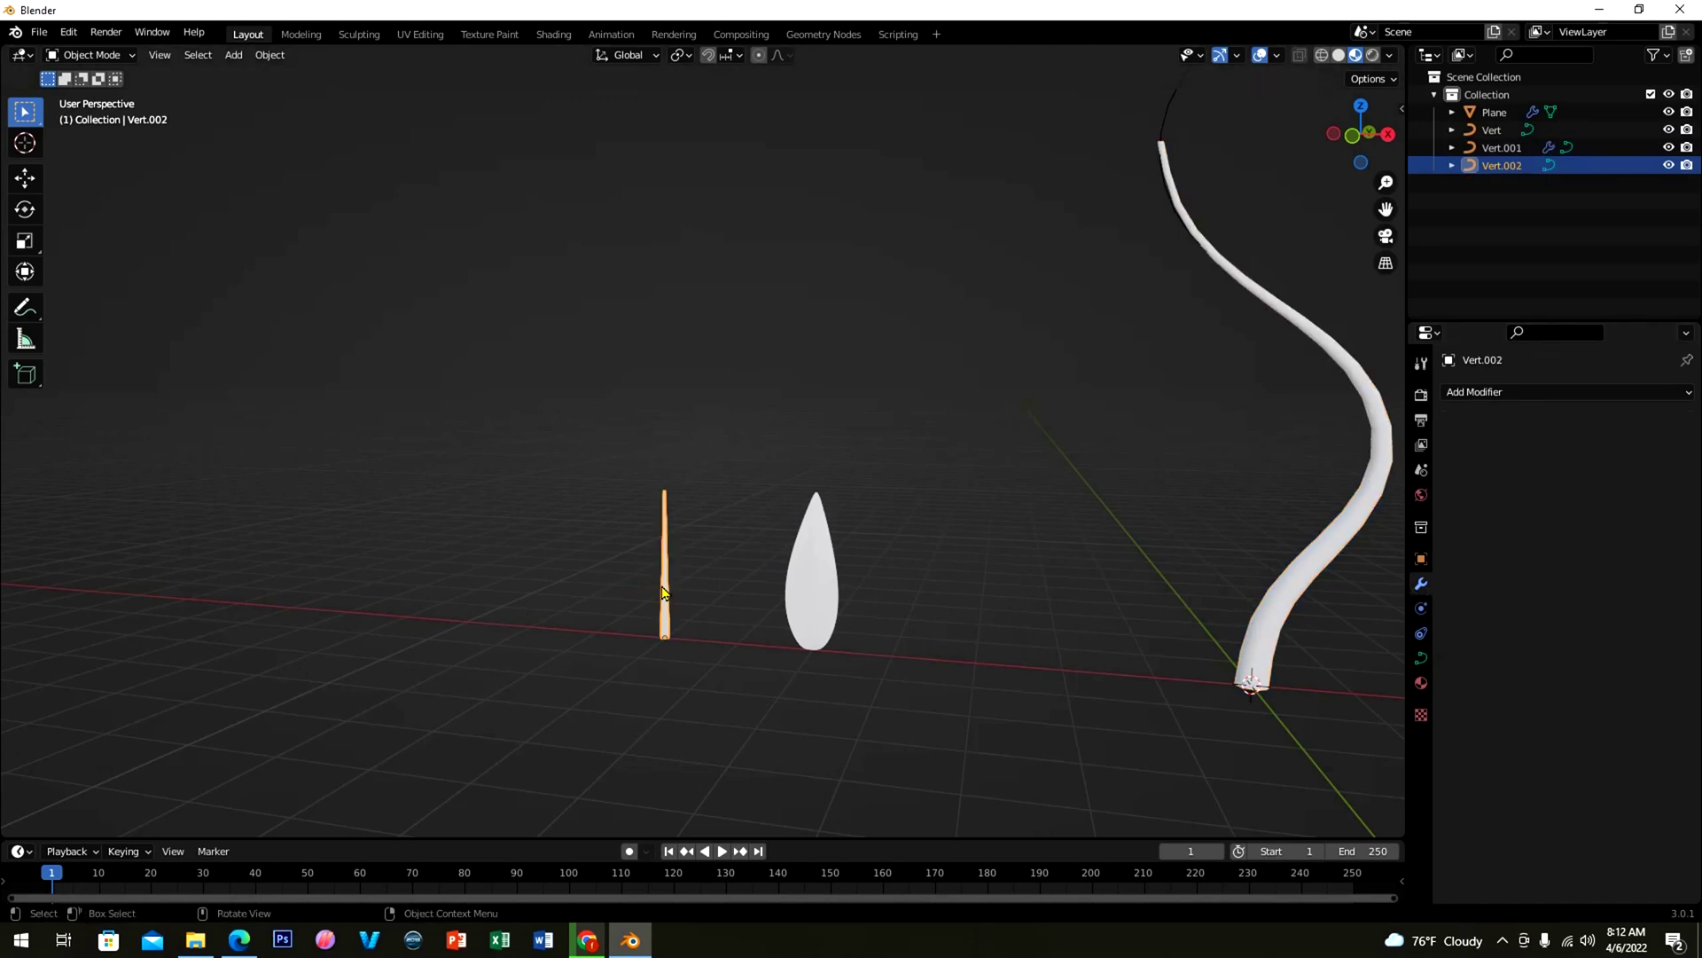
click(1506, 395)
click(1412, 639)
click(270, 55)
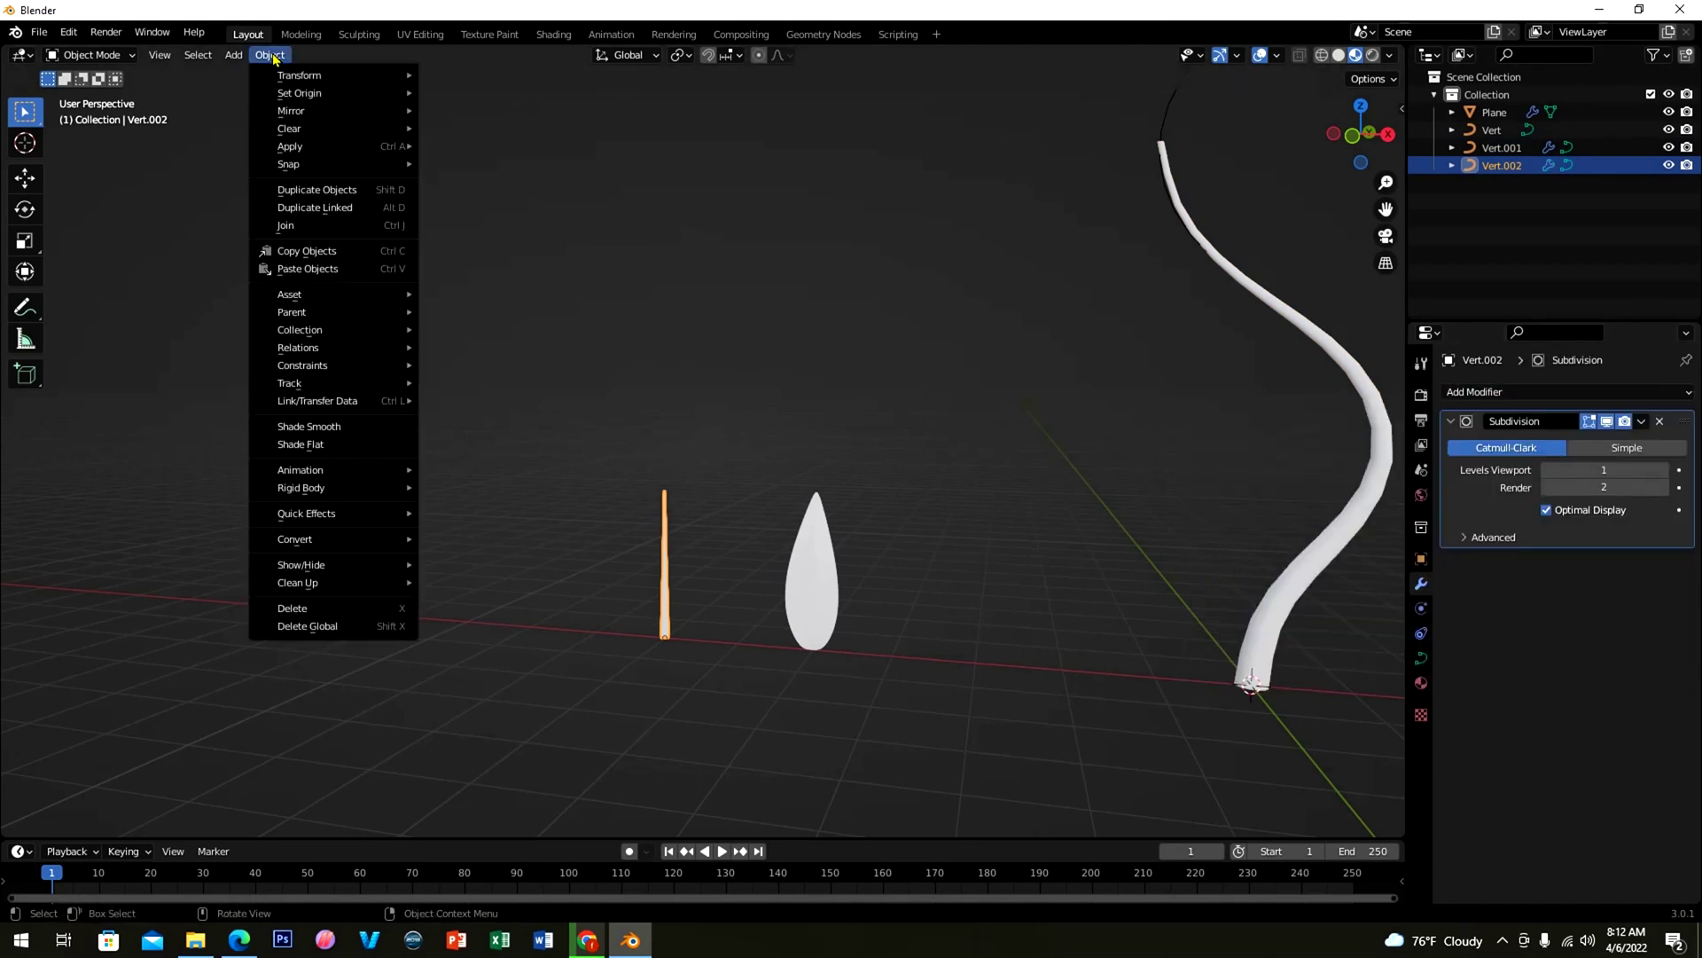
click(322, 428)
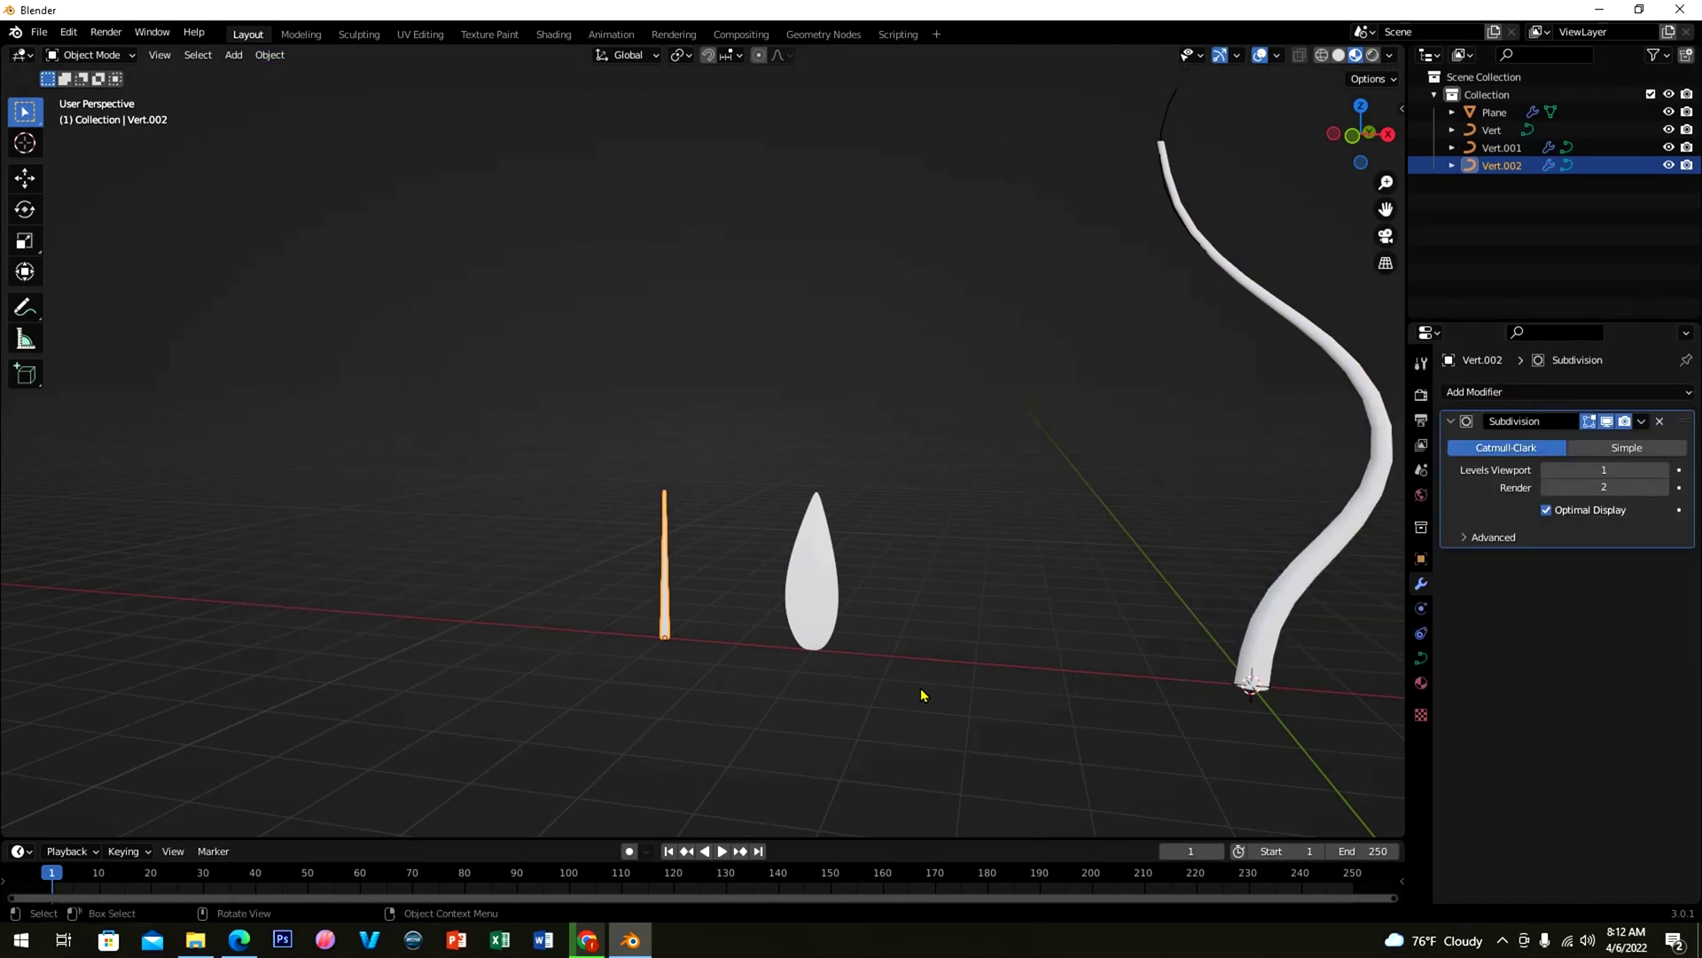
Step: Switch to front view, zoom in, and select the teardrop leaf
key(KP_1)
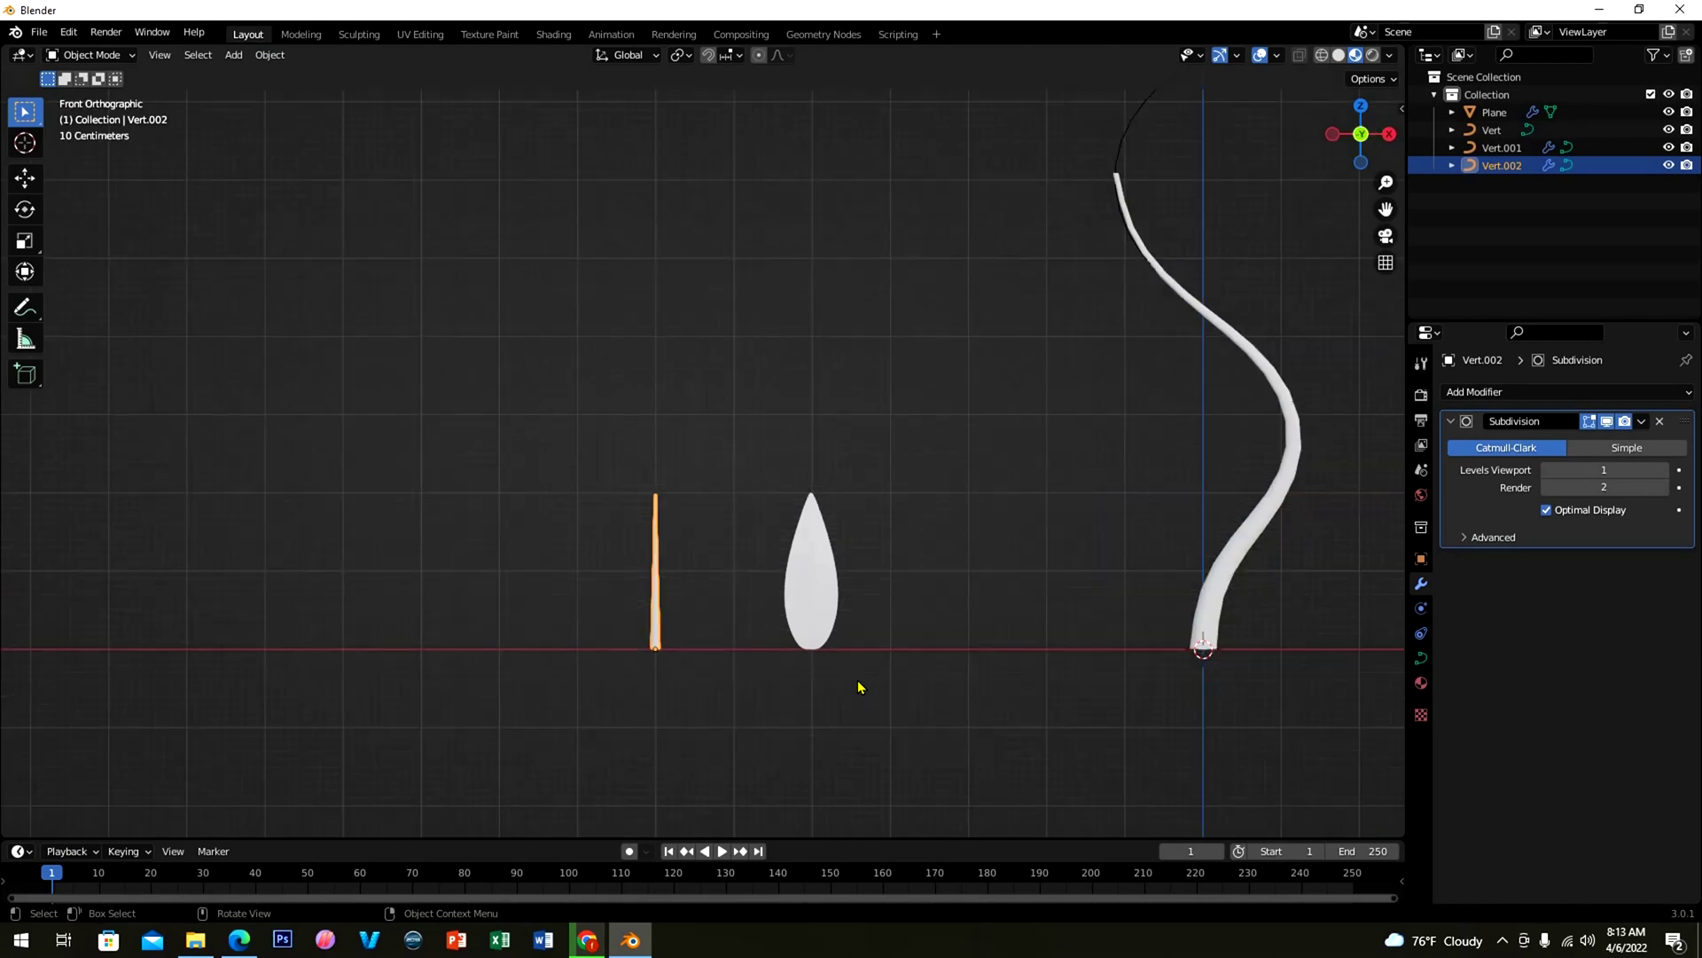
scroll(858, 686, up, 2)
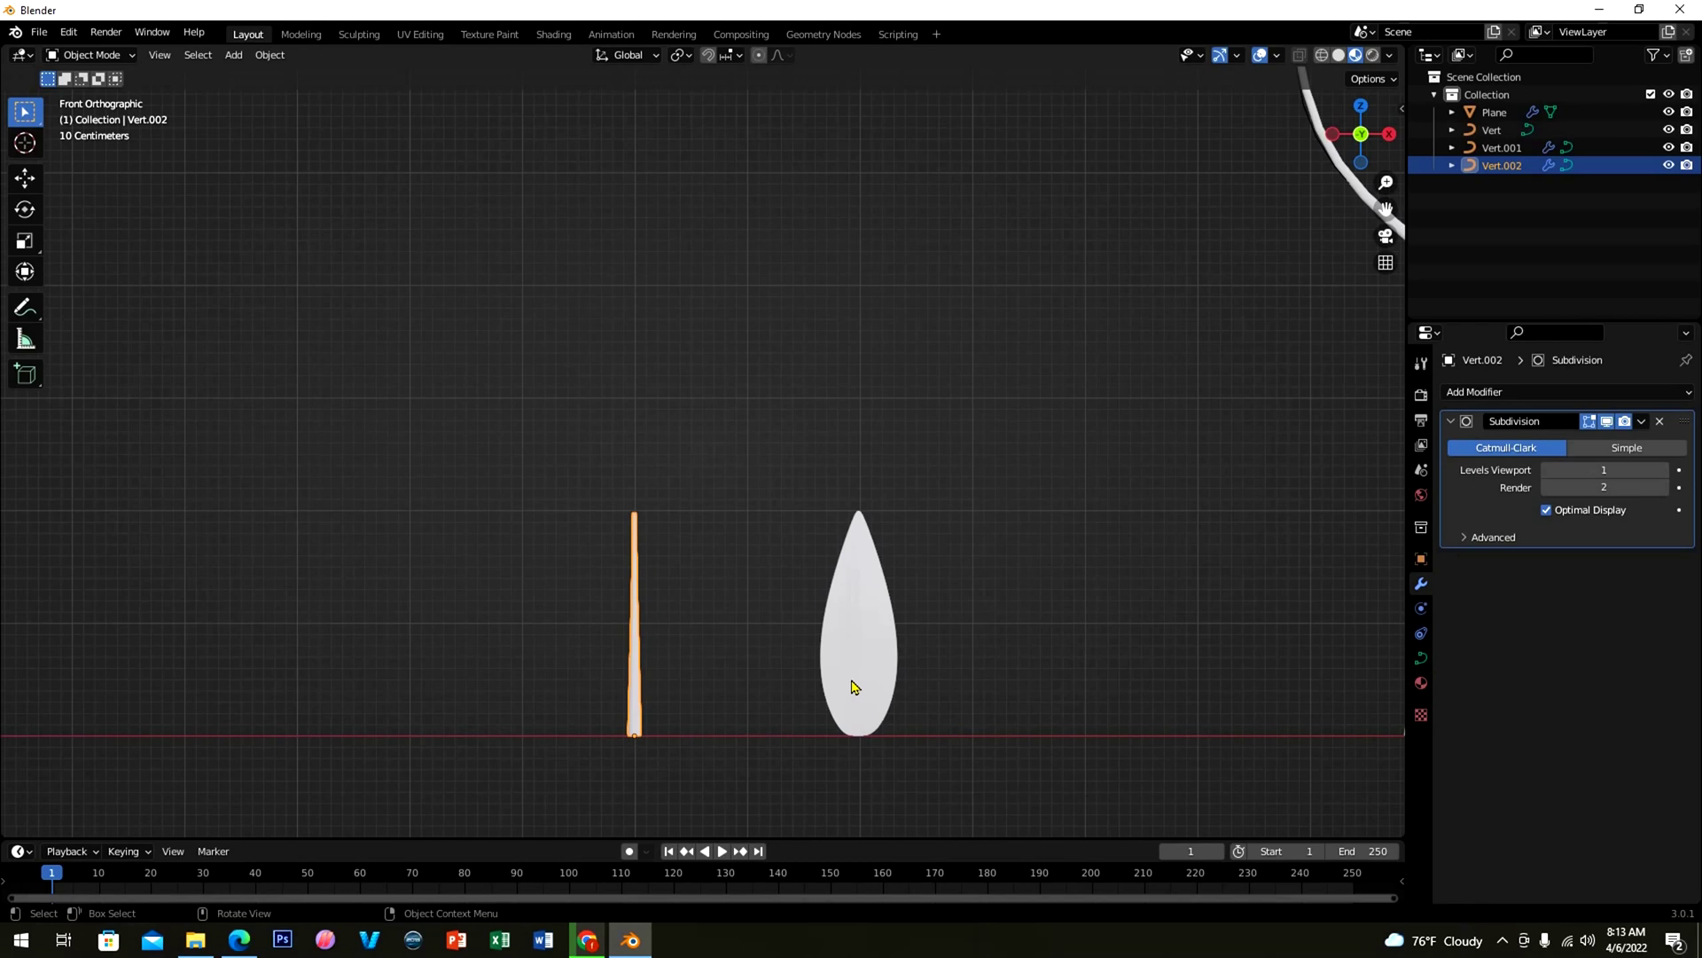
click(882, 657)
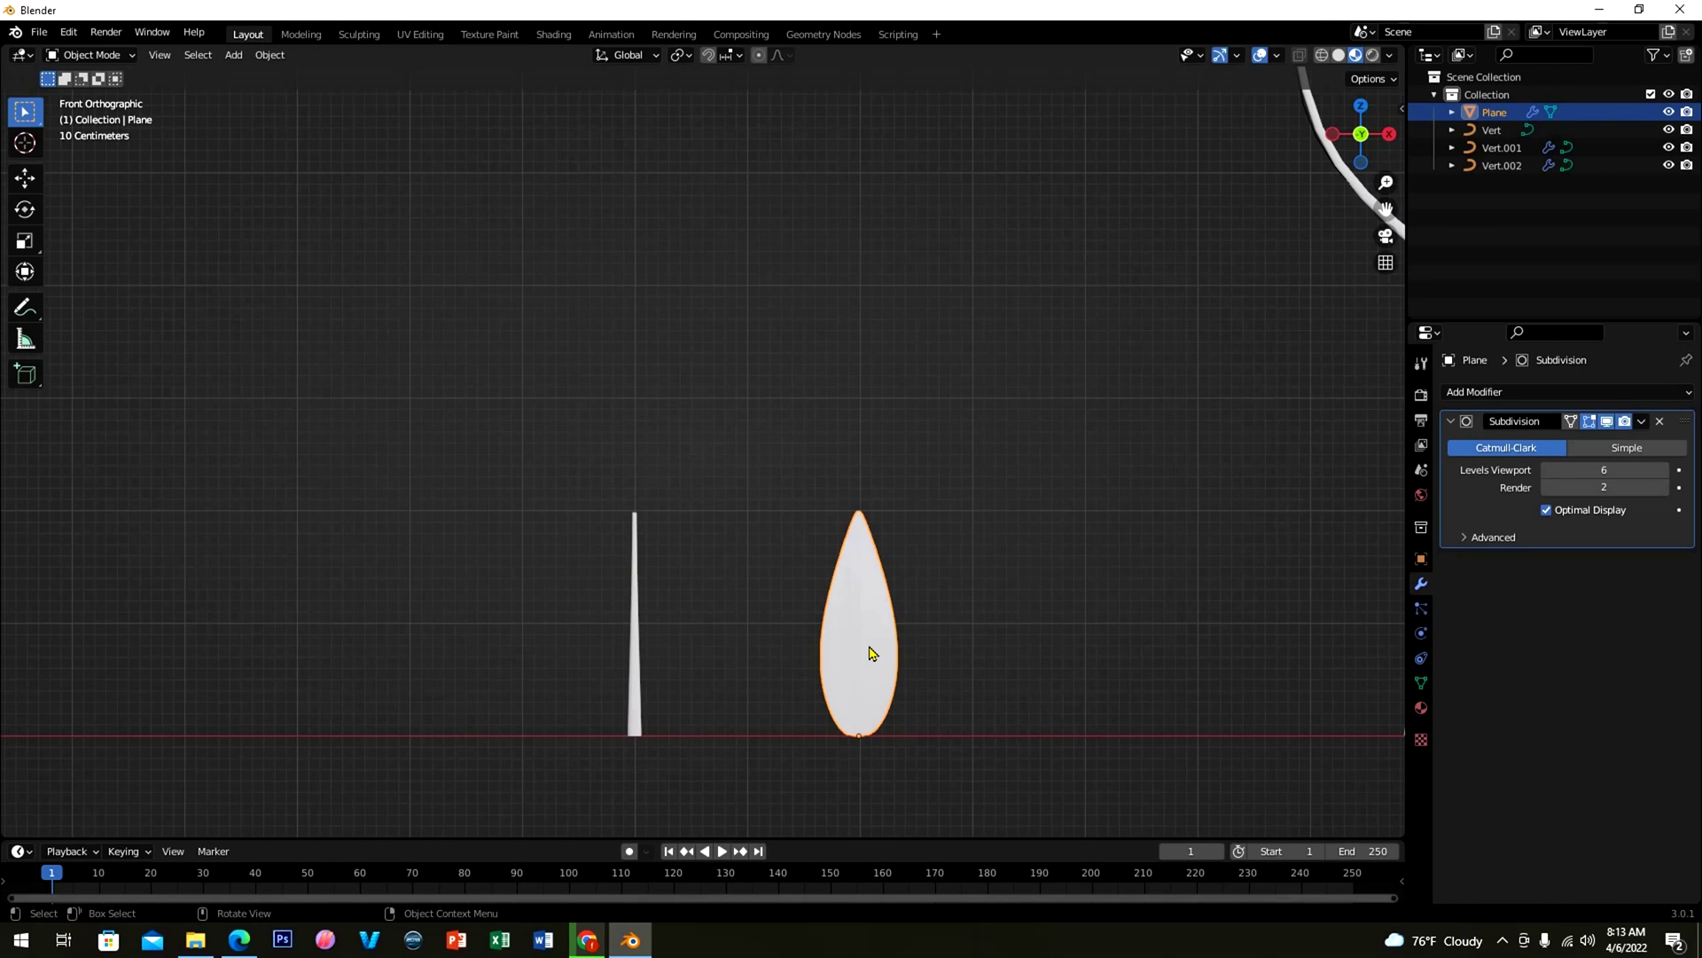
Step: Shrink the leaf, move it onto the stem, and tilt it outward
key(s)
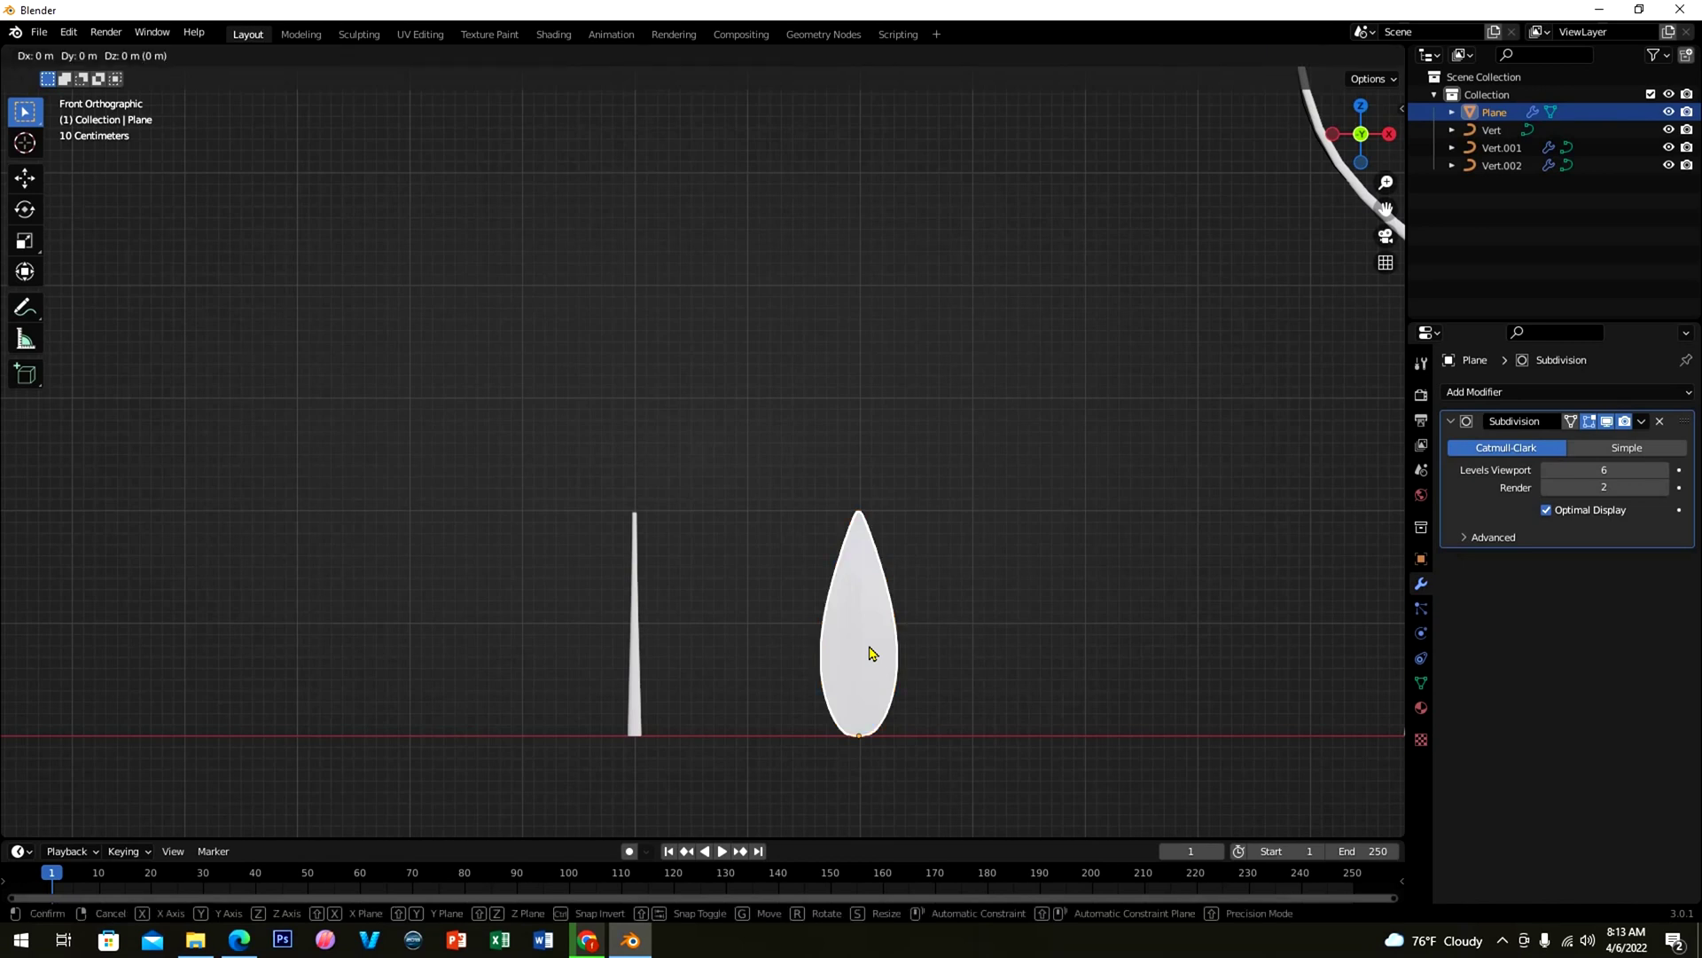
key(g)
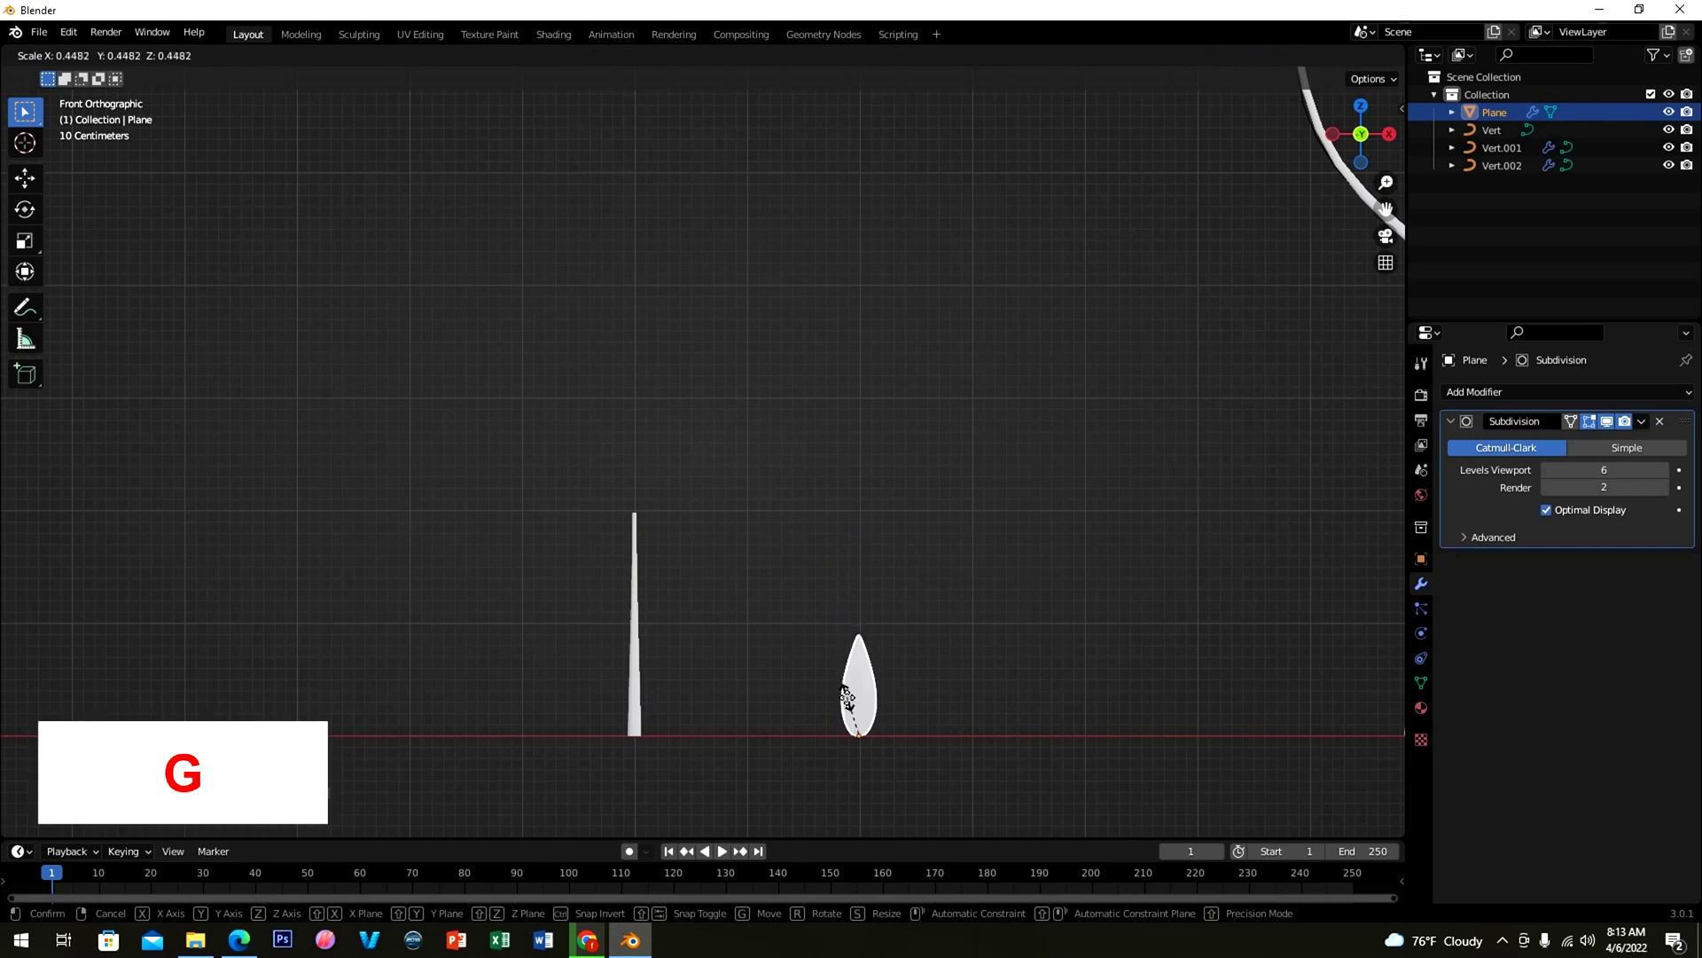
key(s)
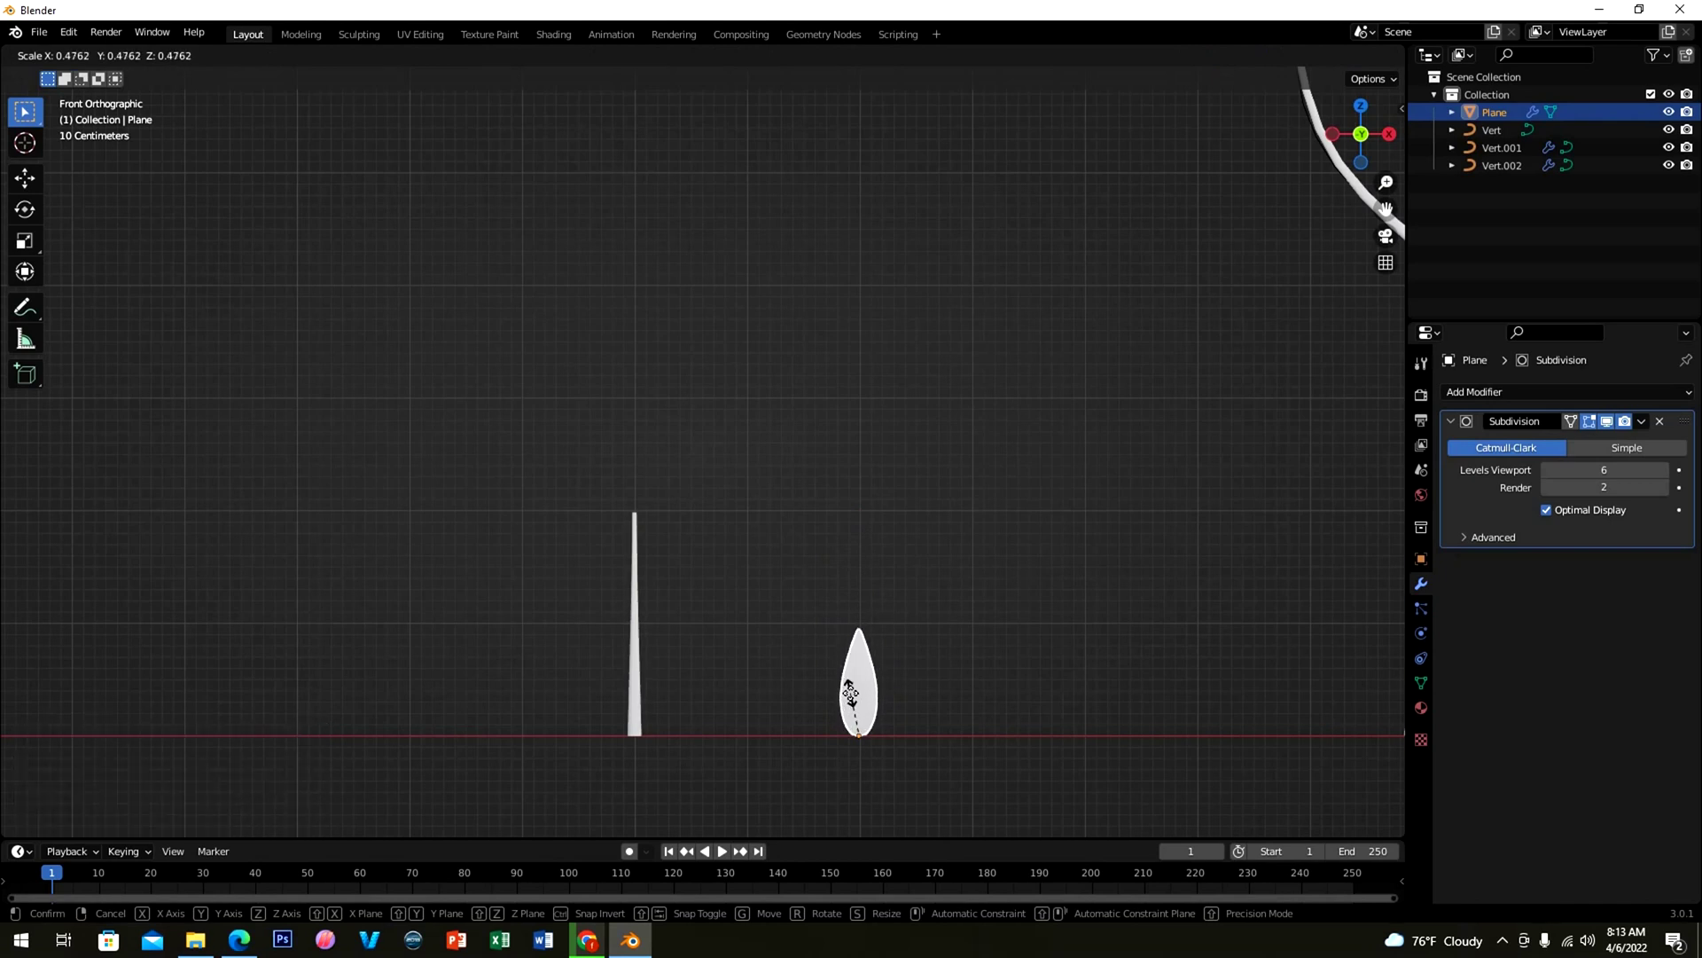
click(850, 695)
key(g)
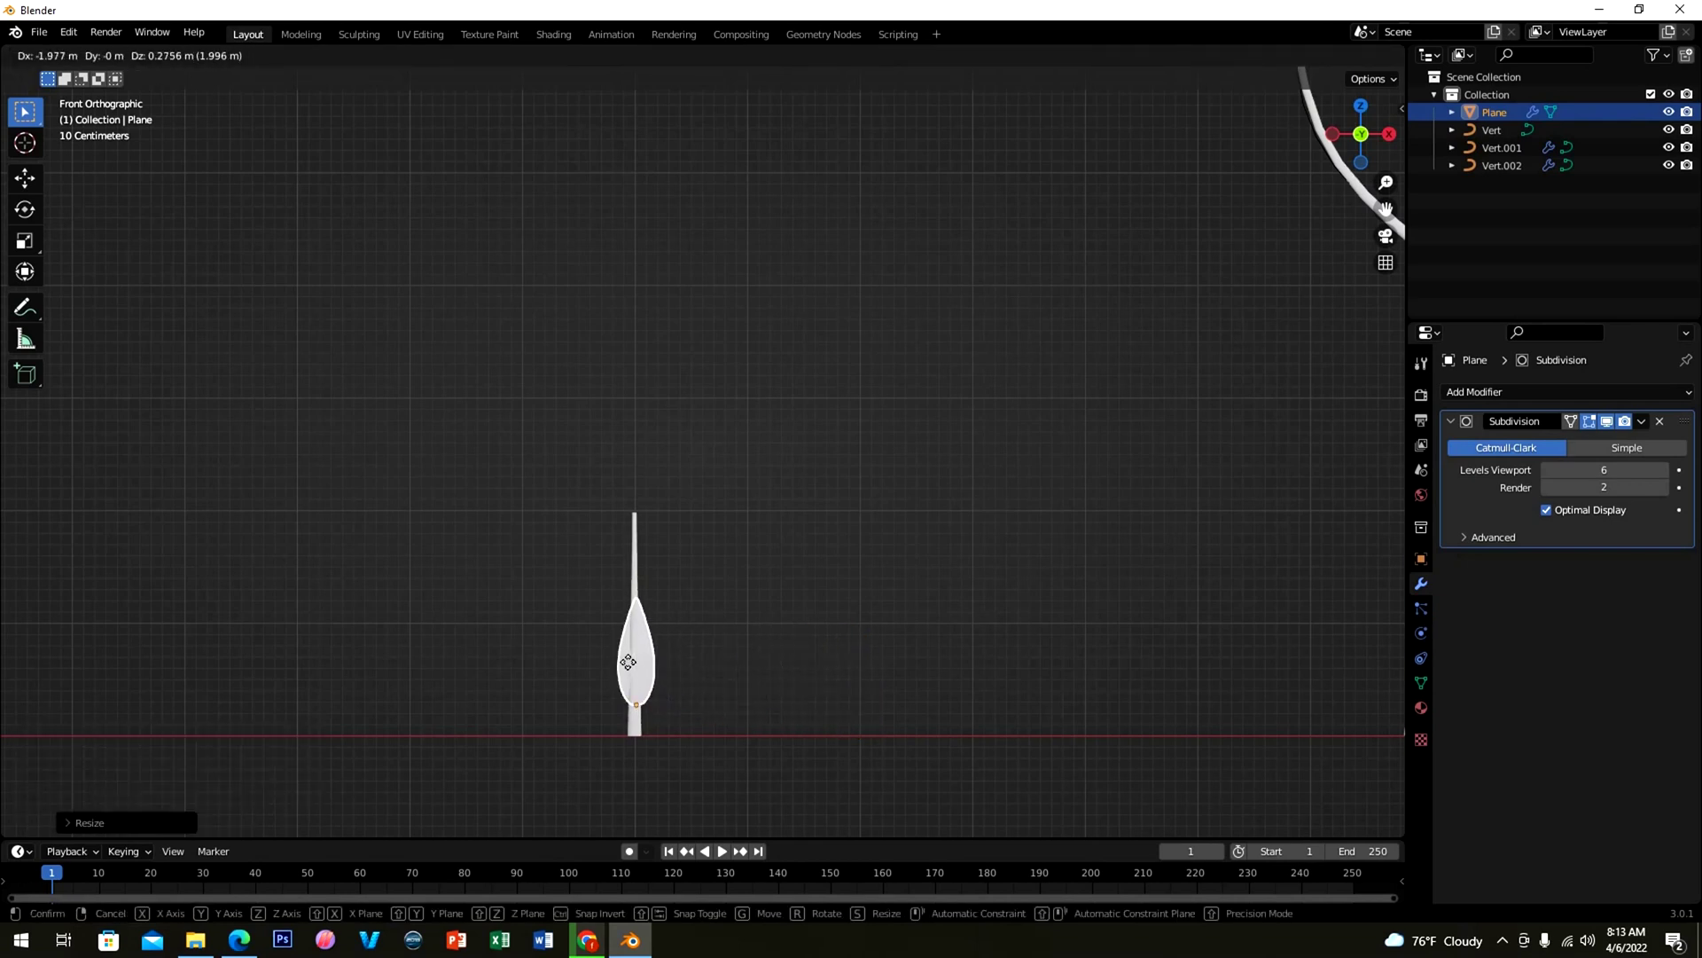
click(630, 663)
key(r)
click(672, 689)
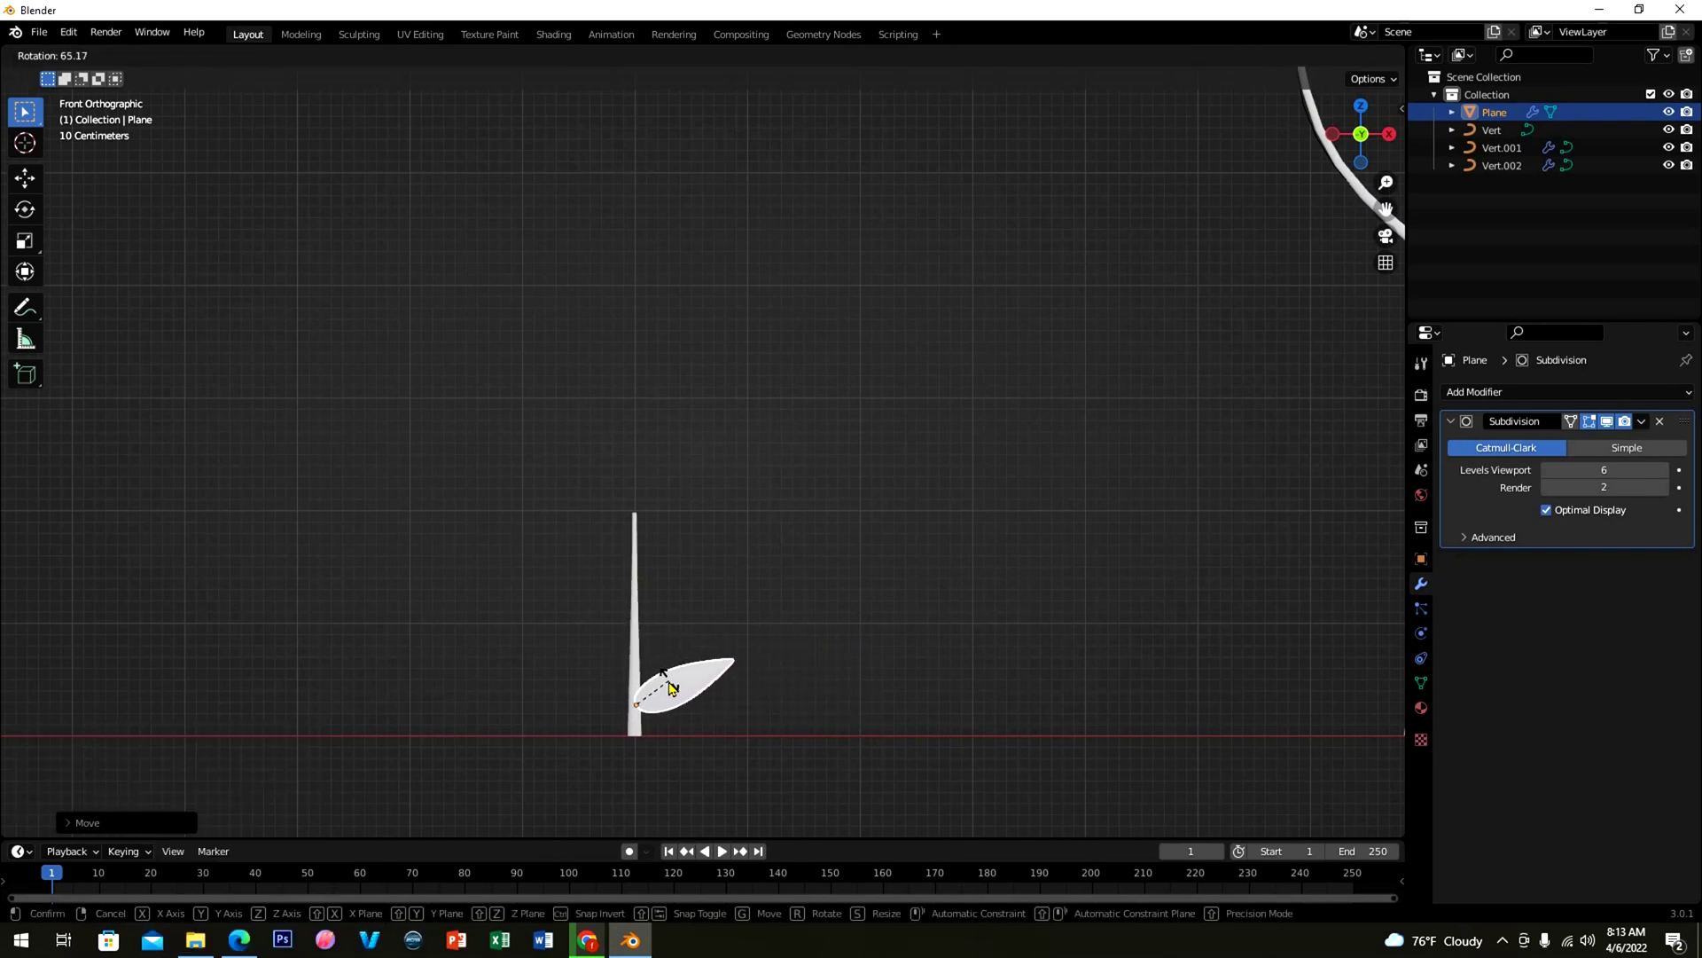
Step: Duplicate the leaf and place the copy, slightly smaller, pointing up-left from the stem
key(shift+d)
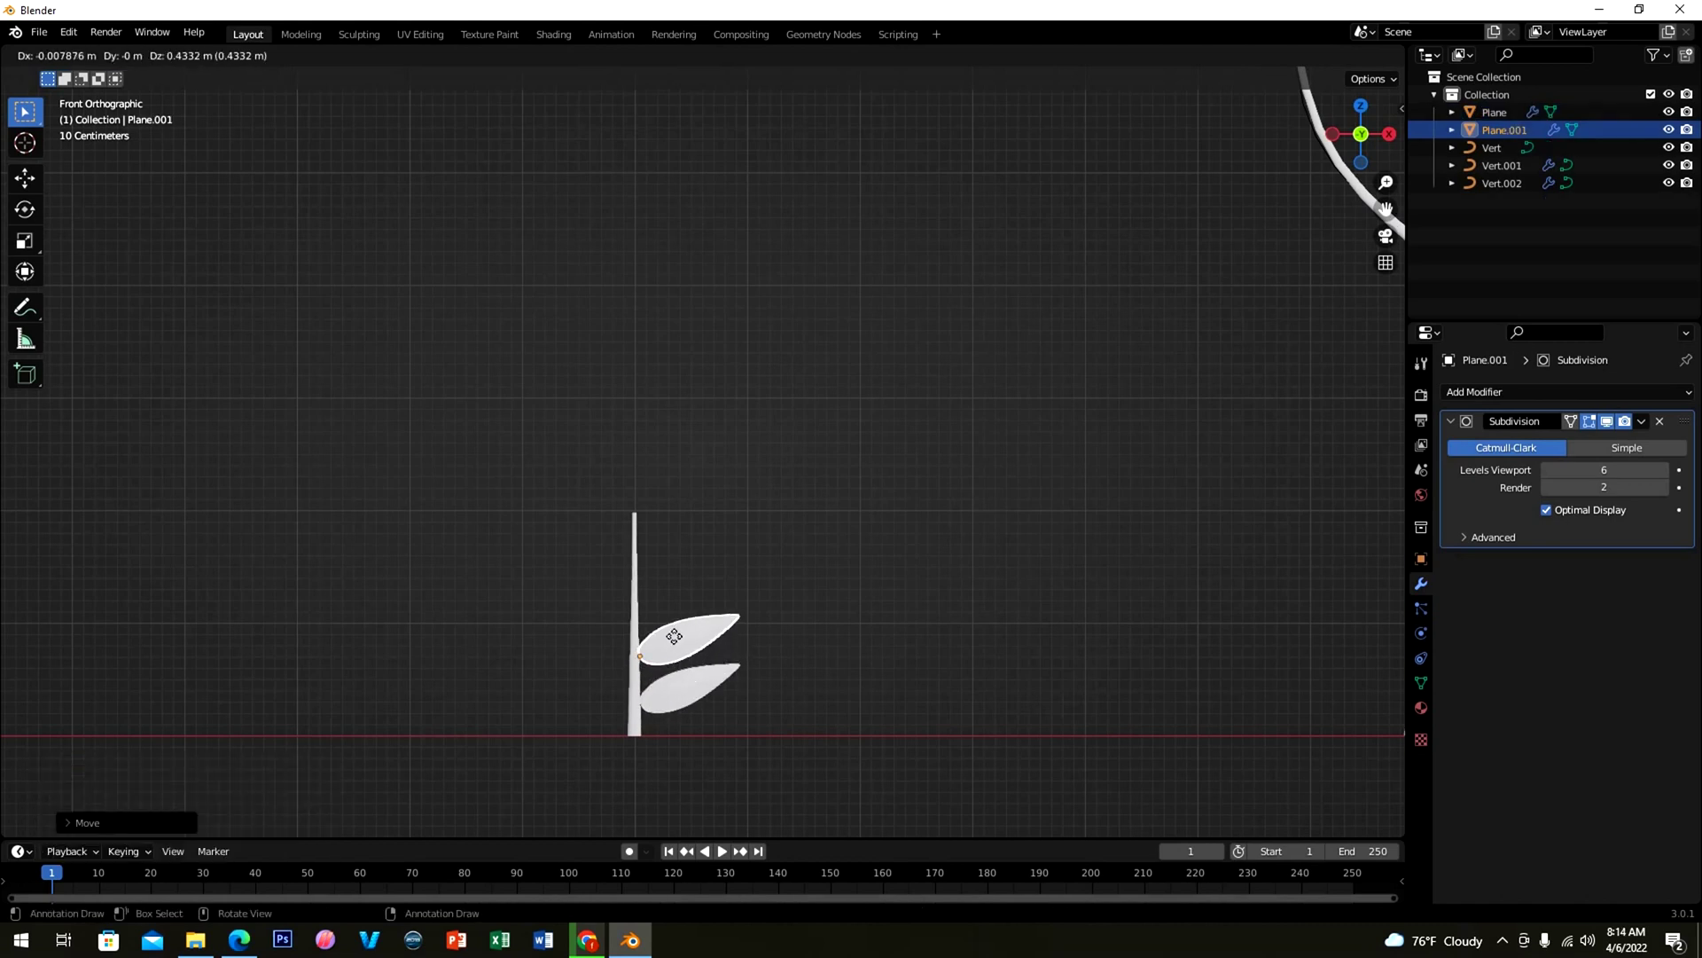
click(665, 661)
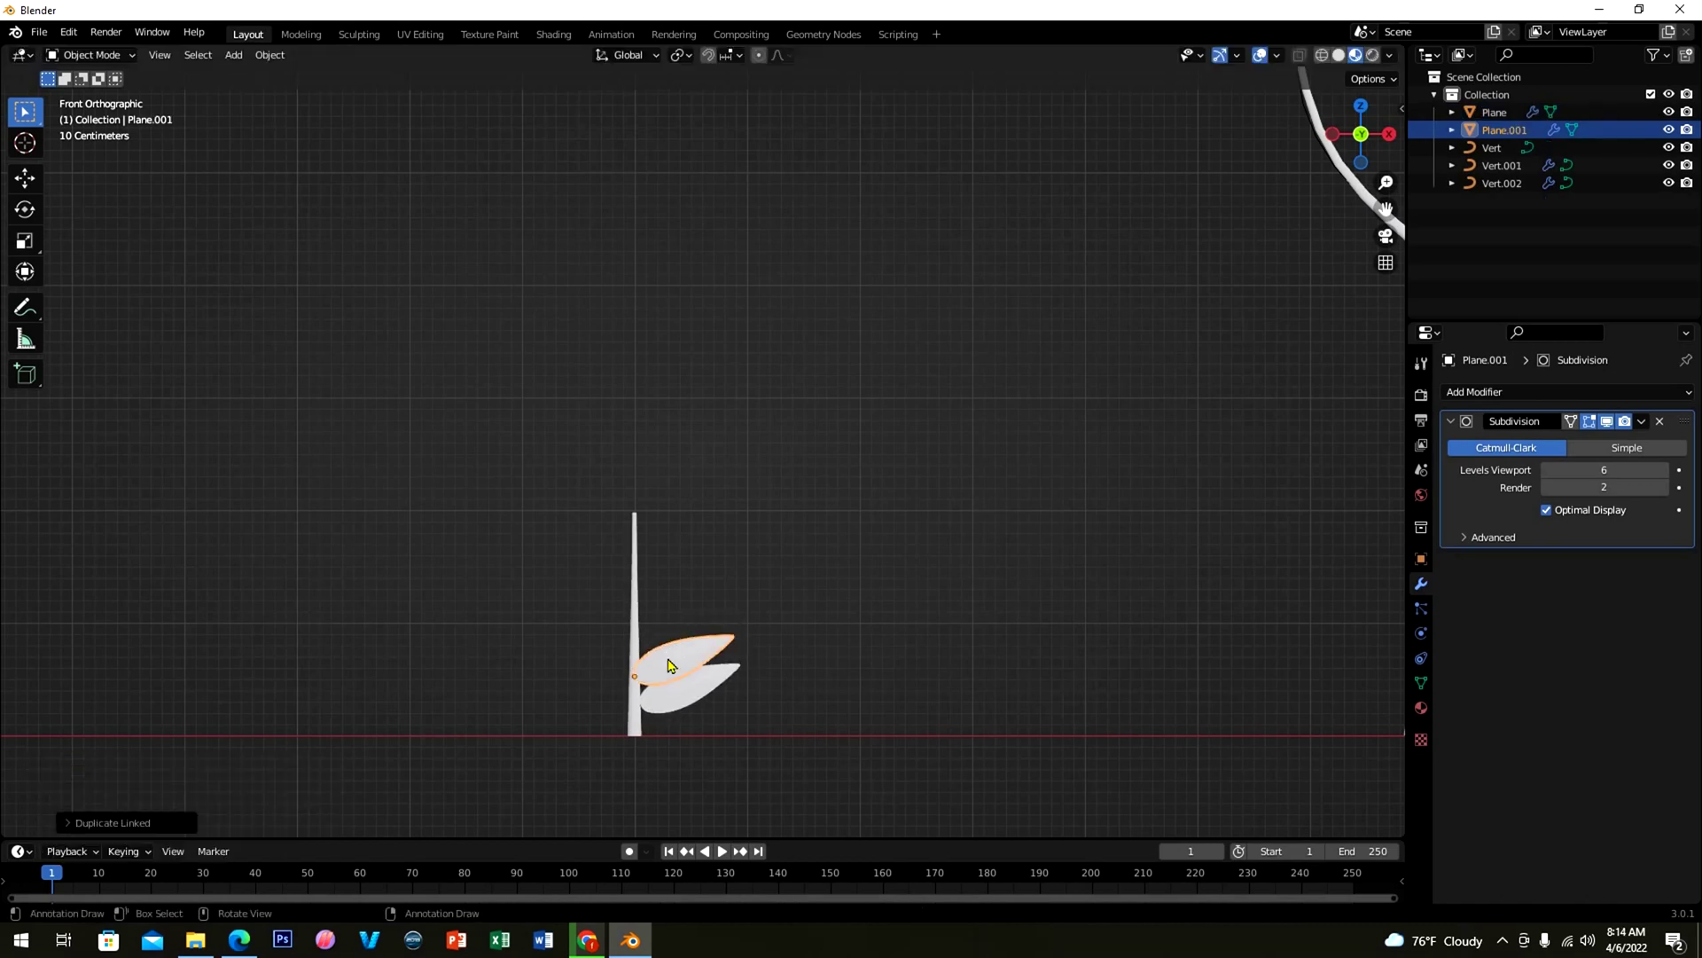
key(r)
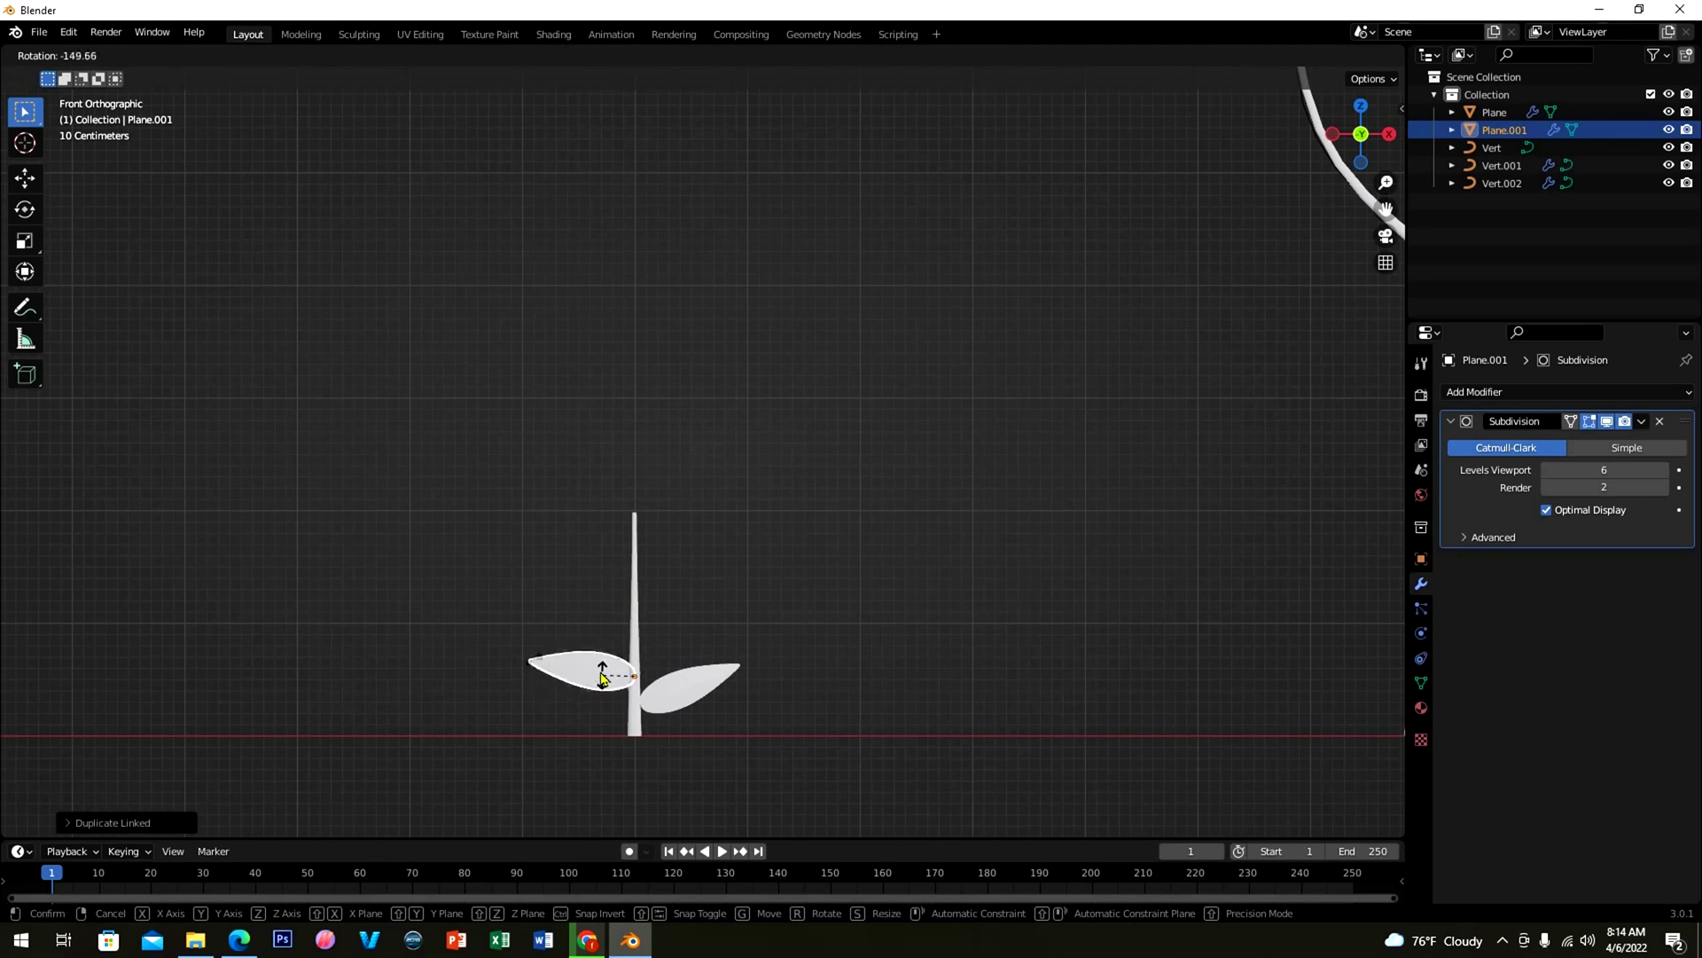
click(598, 670)
key(g)
click(602, 676)
key(s)
click(602, 681)
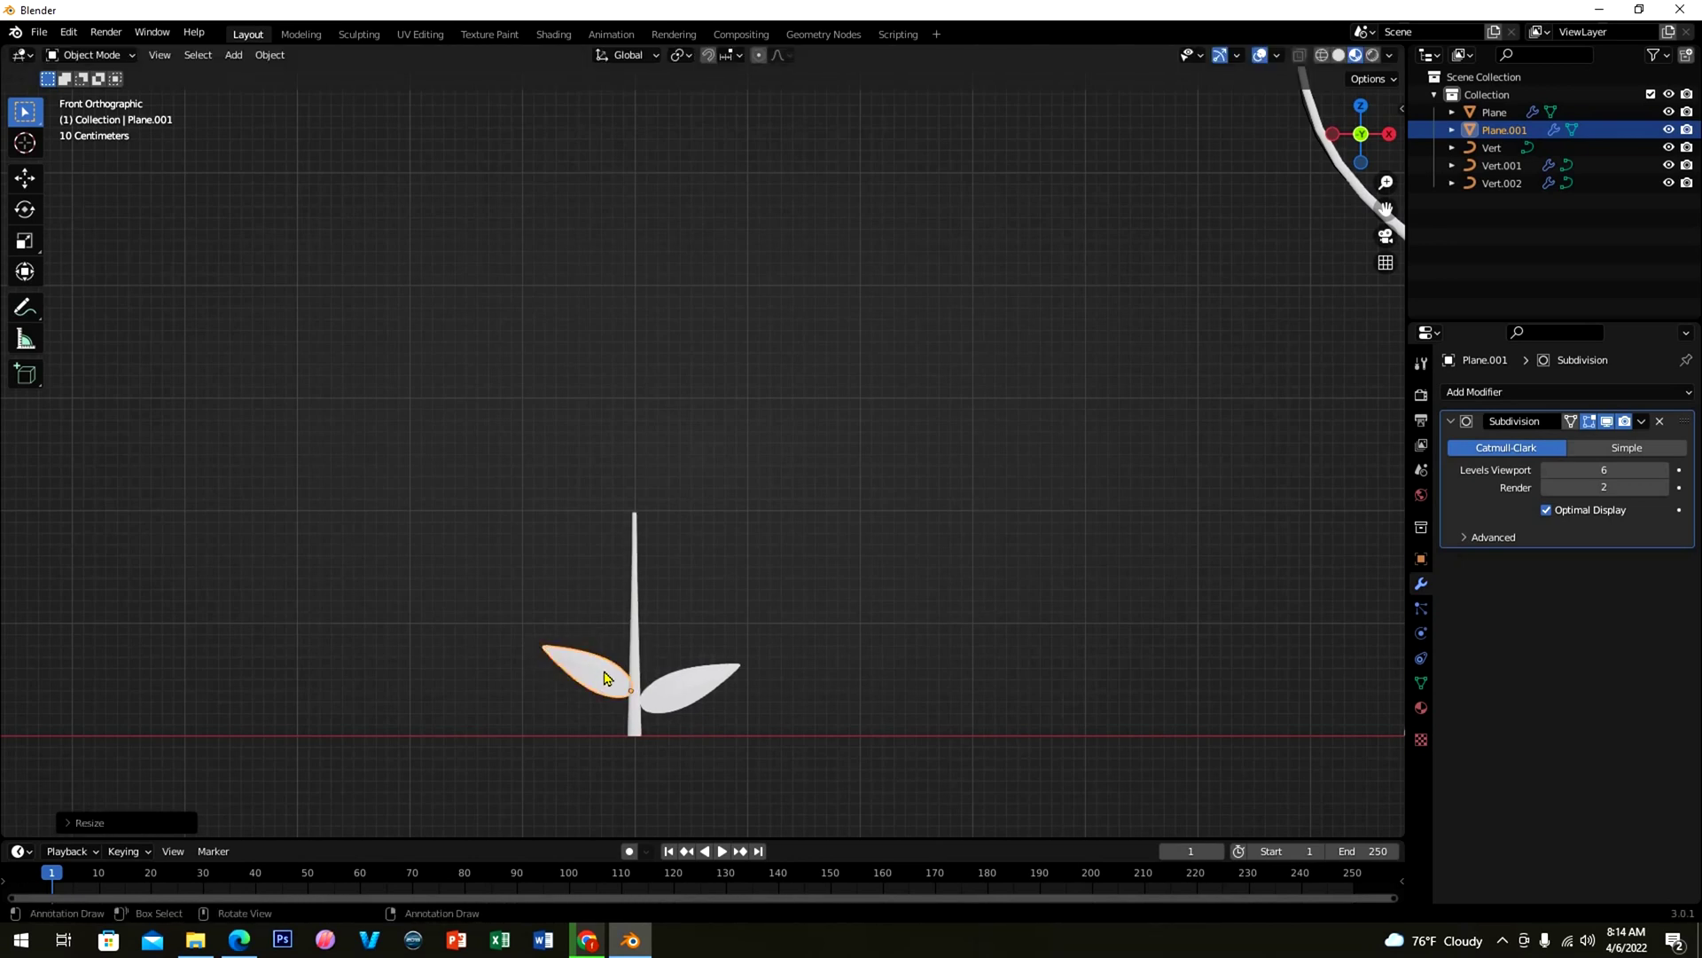
key(alt+d)
Step: Angle and place the new linked copy, then add a smaller linked leaf on the stem's left
key(r)
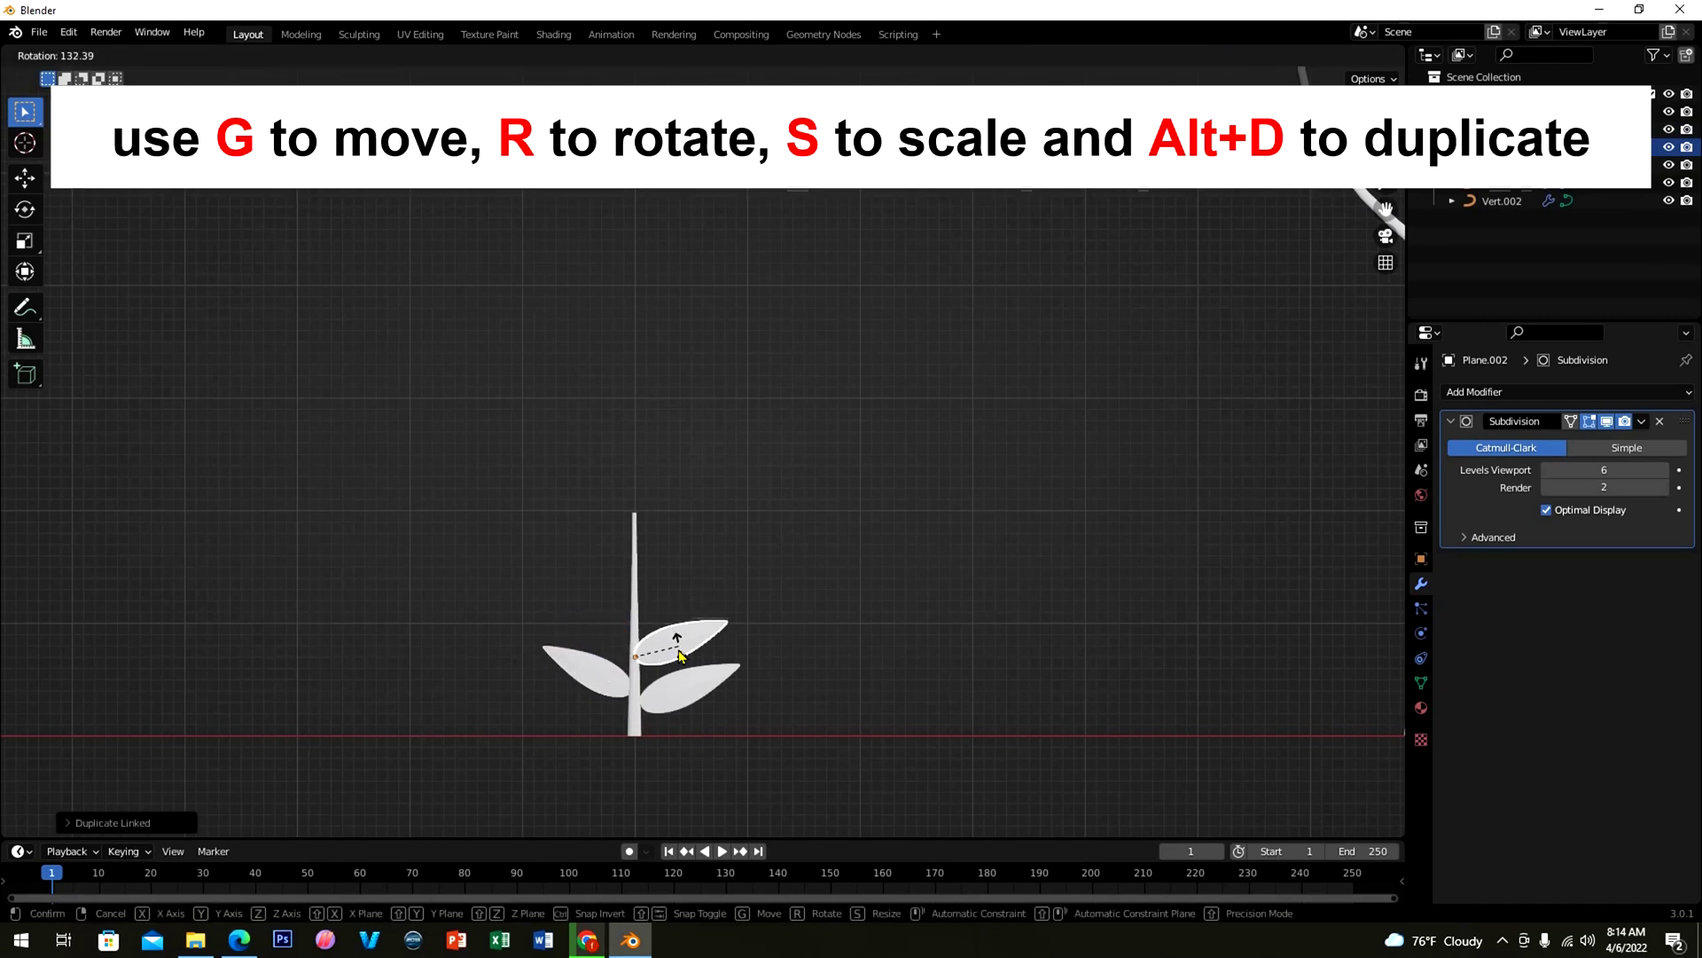
click(678, 654)
key(g)
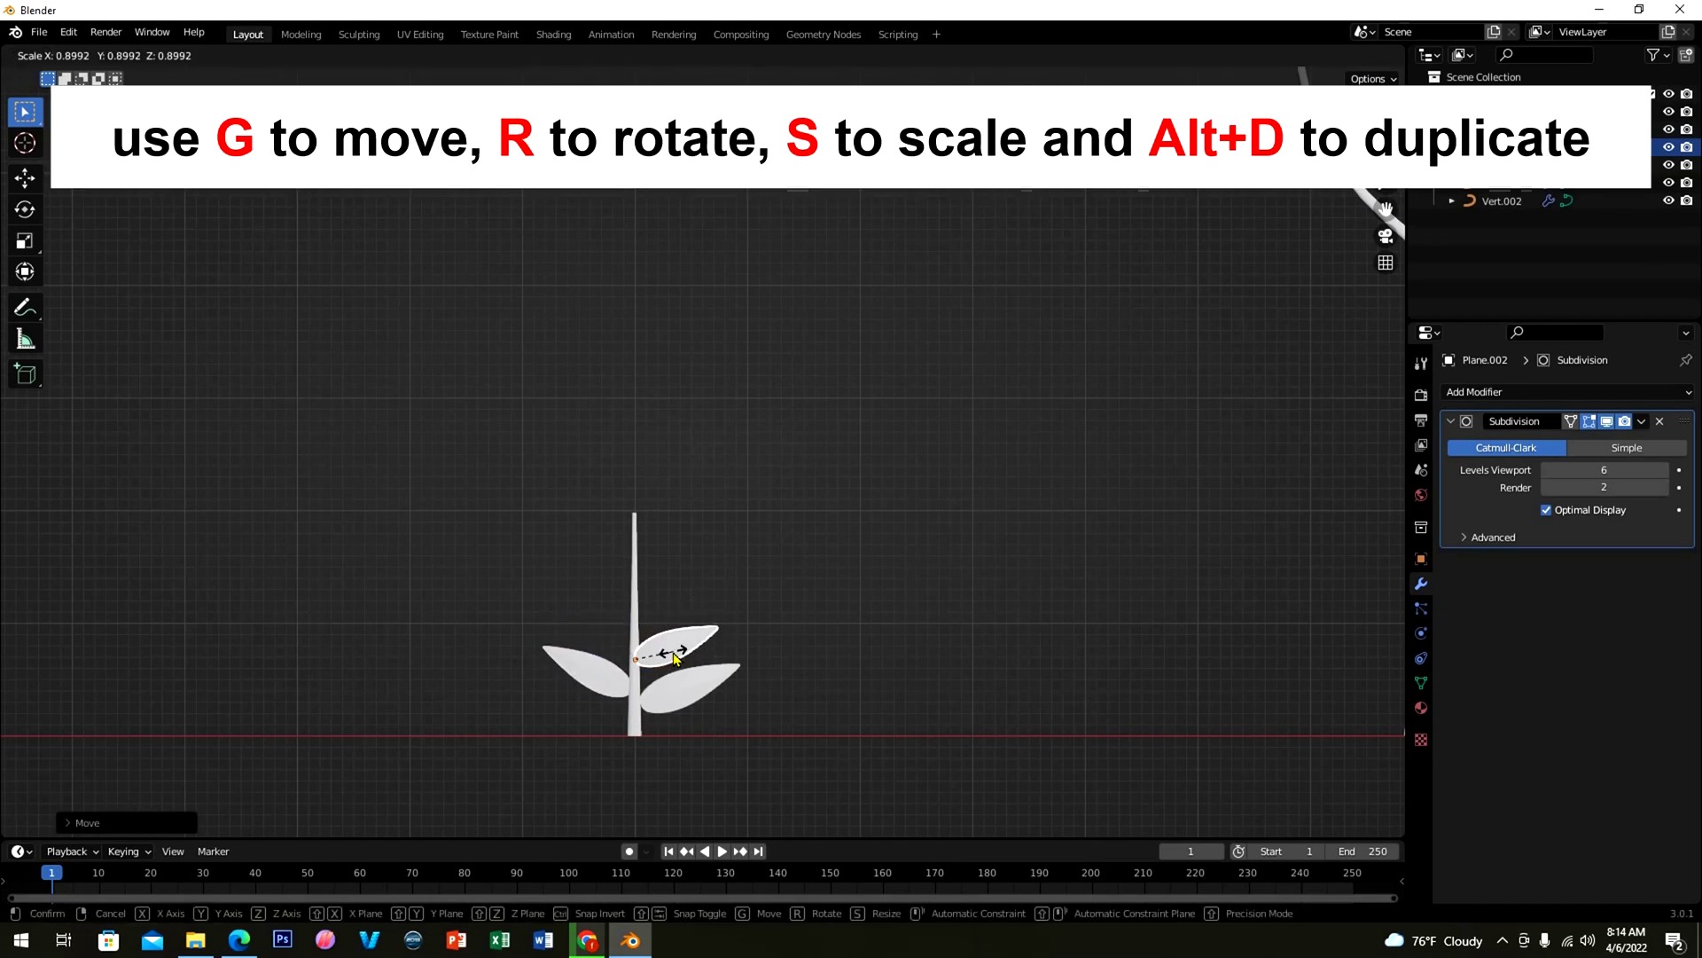
click(674, 658)
key(alt+d)
click(672, 658)
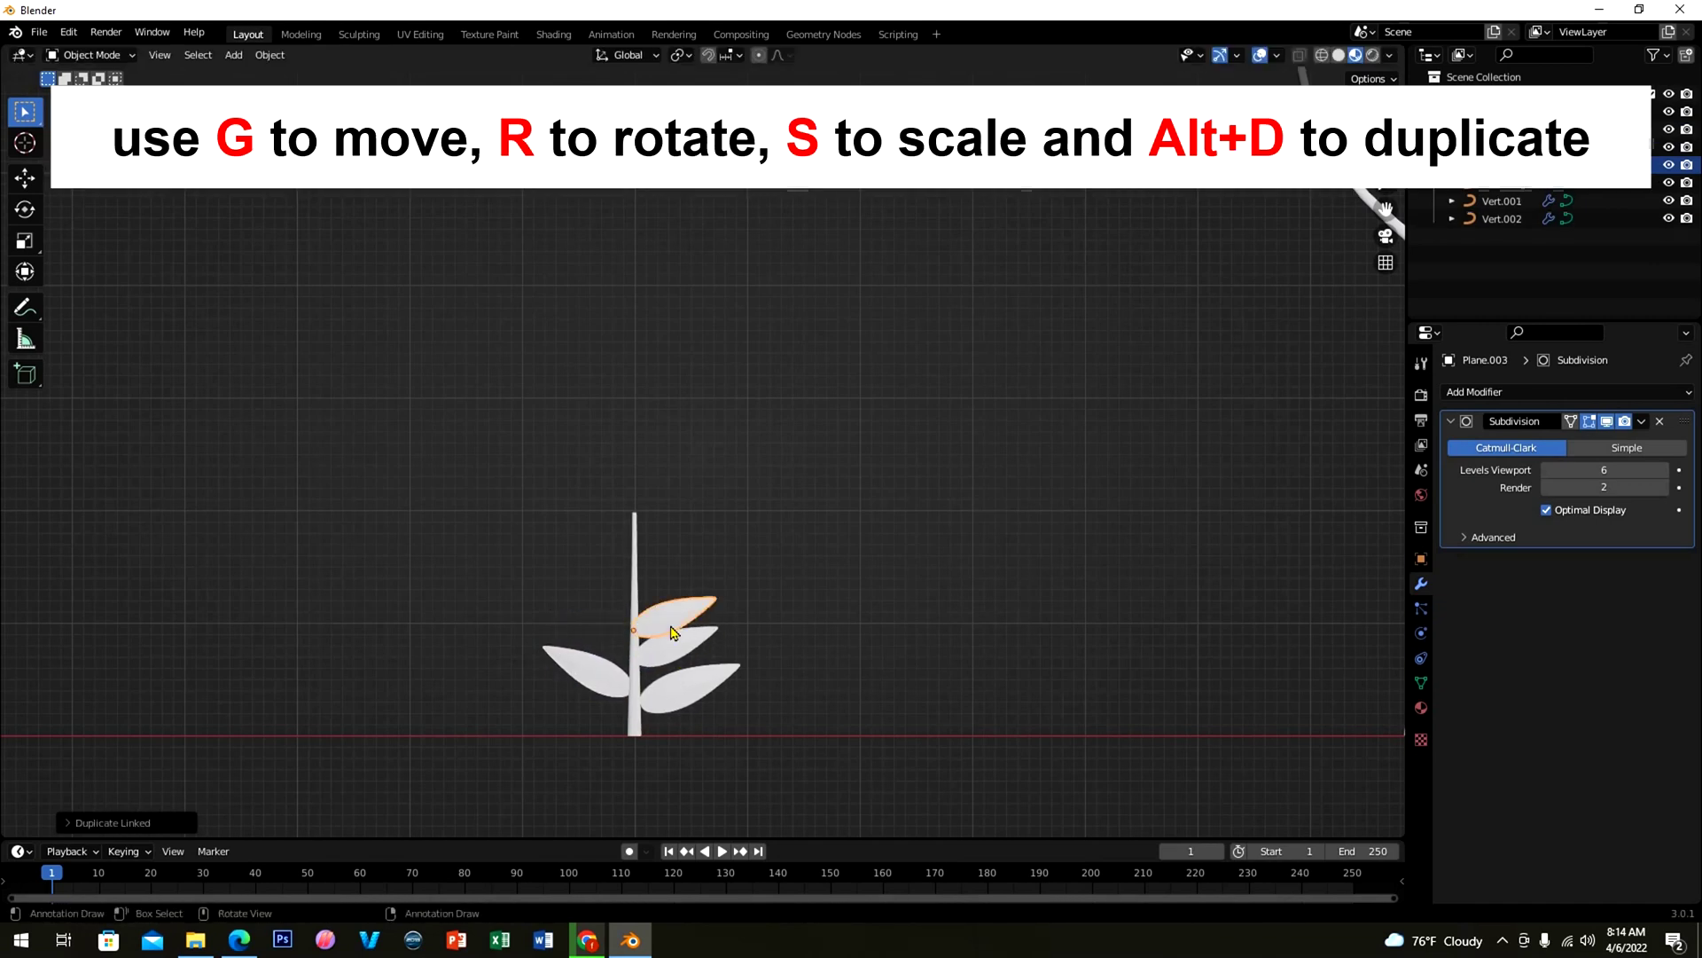
key(r)
click(596, 621)
key(g)
click(614, 628)
key(s)
click(618, 628)
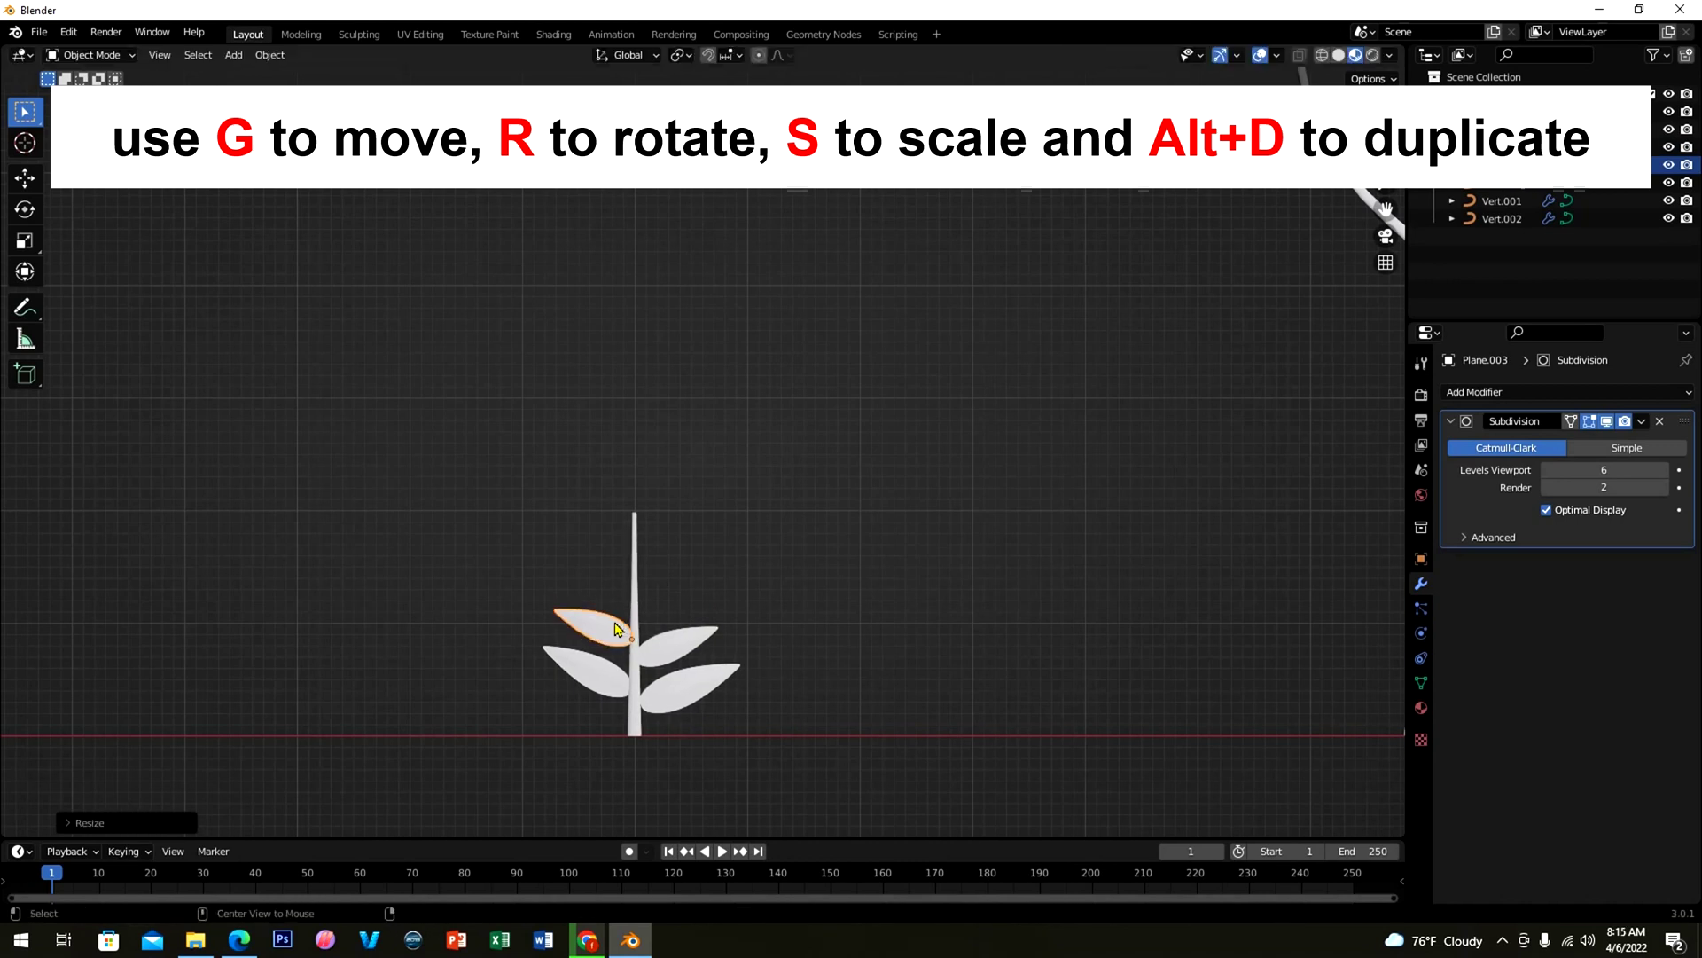
Step: Add two more linked leaf copies higher up, shrinking the upper-left one
key(alt+d)
click(679, 623)
key(r)
click(679, 623)
key(s)
click(674, 603)
key(s)
click(665, 599)
key(alt+d)
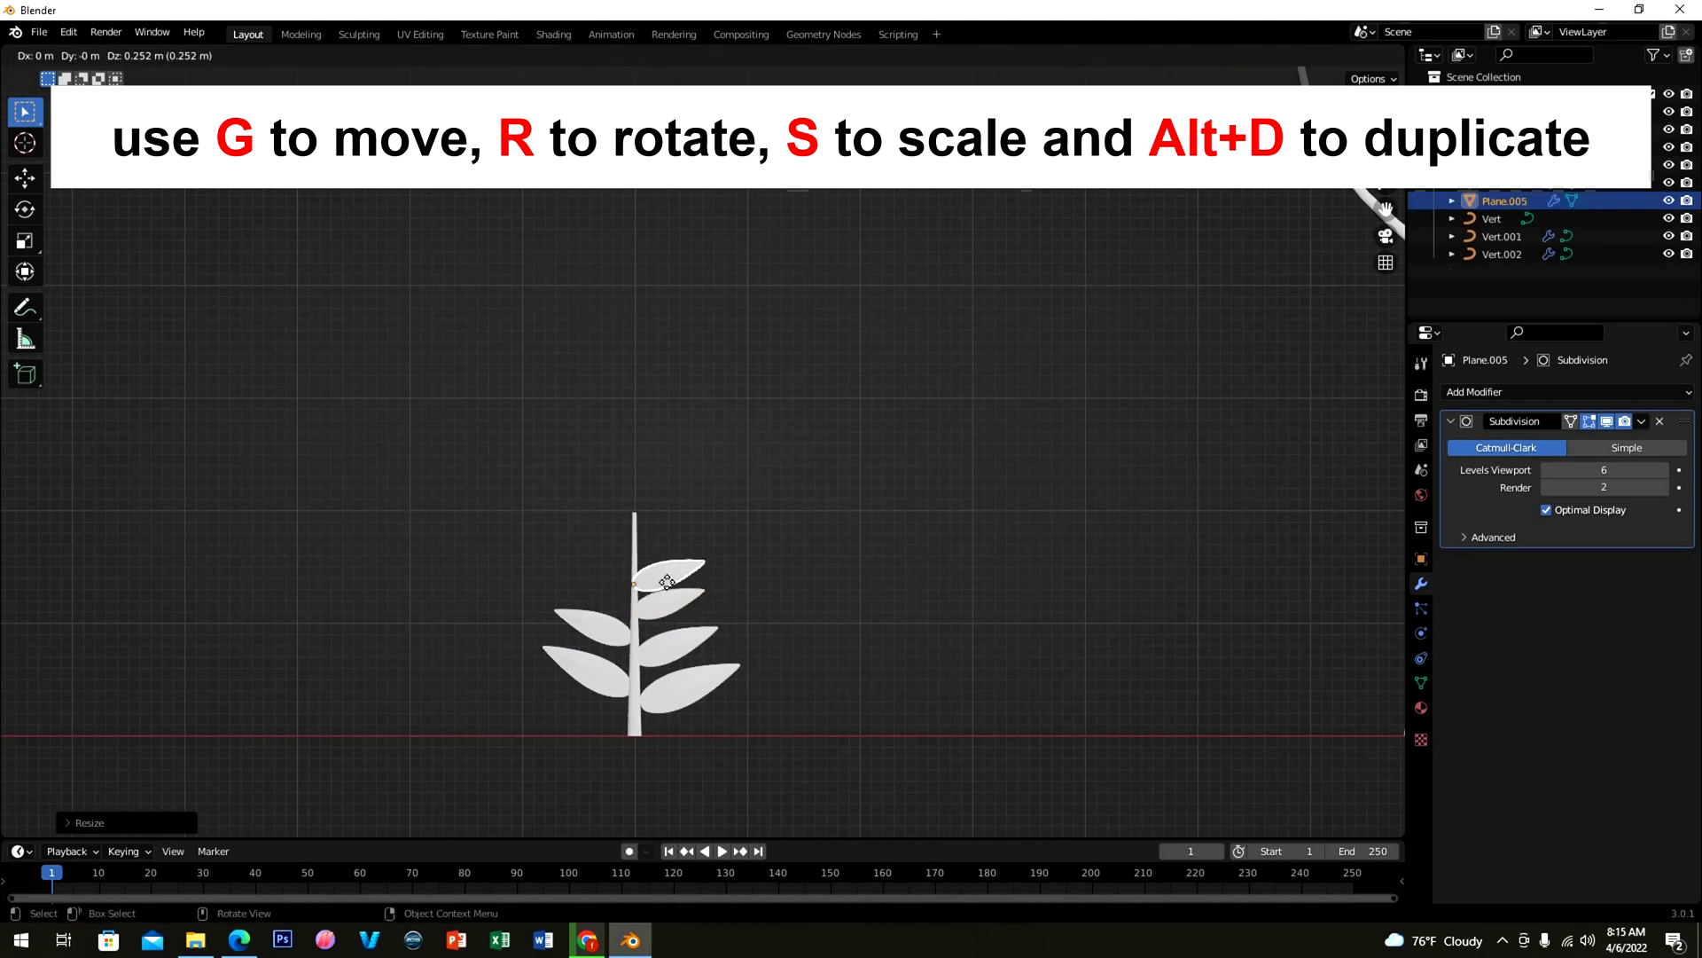
click(620, 587)
key(s)
click(619, 589)
key(s)
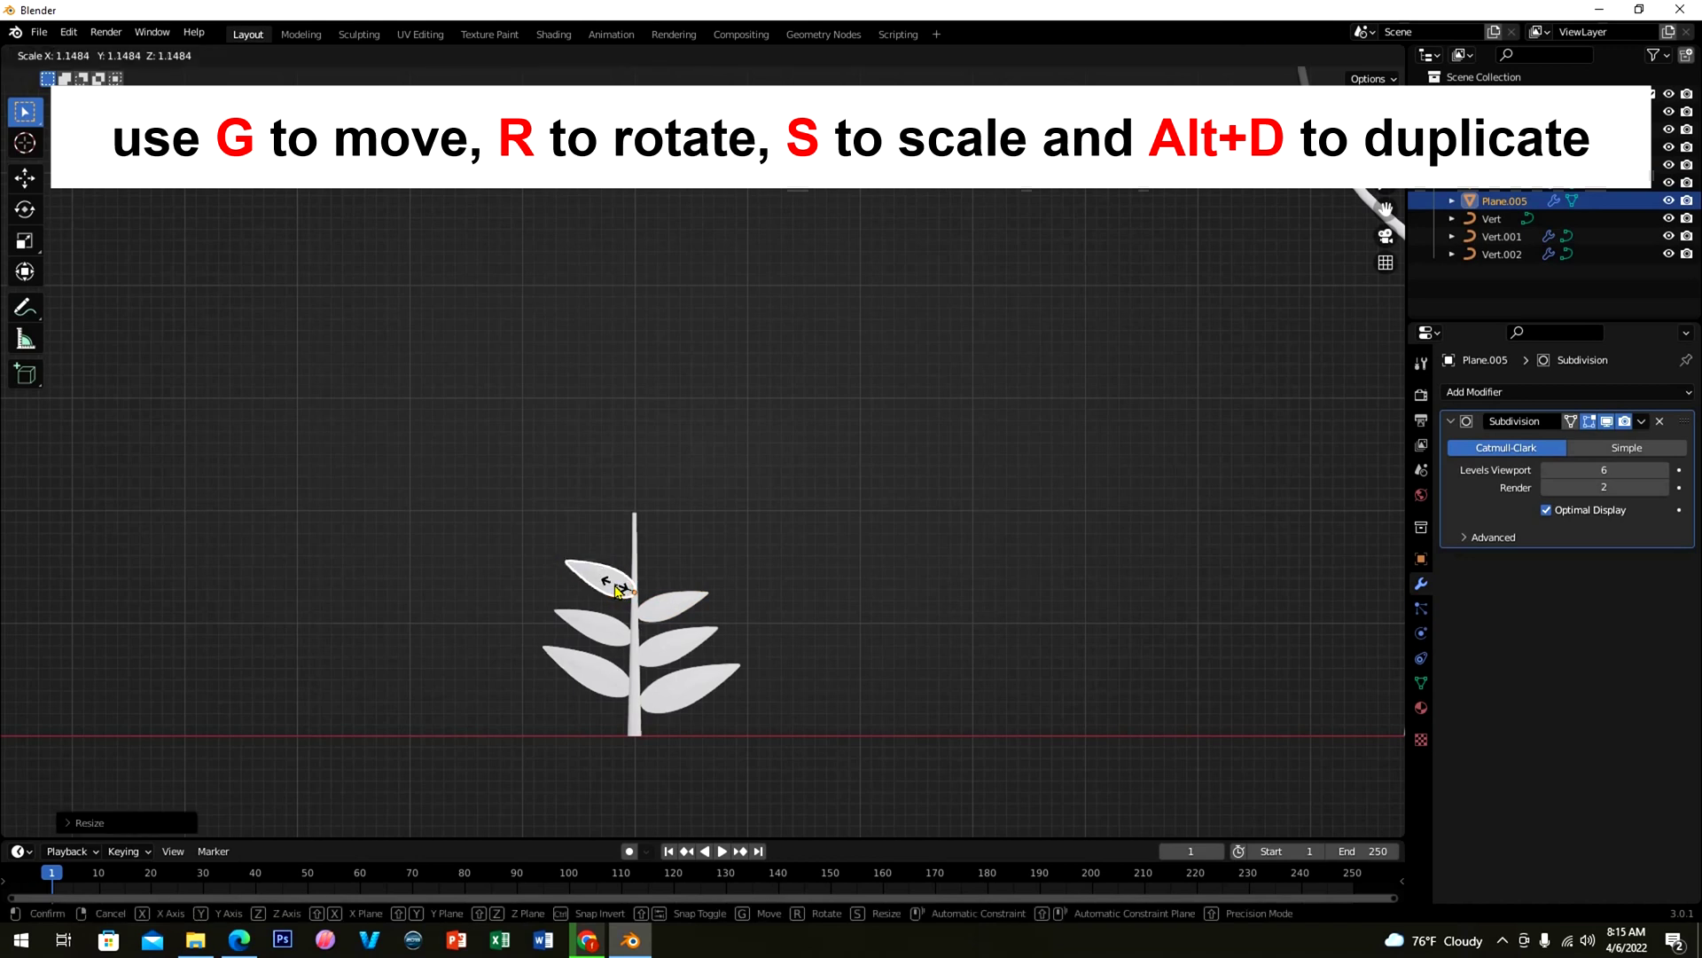
click(618, 589)
Step: Add an upper-right linked leaf, then a smaller top-left copy near the stem tip
key(alt+d)
click(619, 565)
key(r)
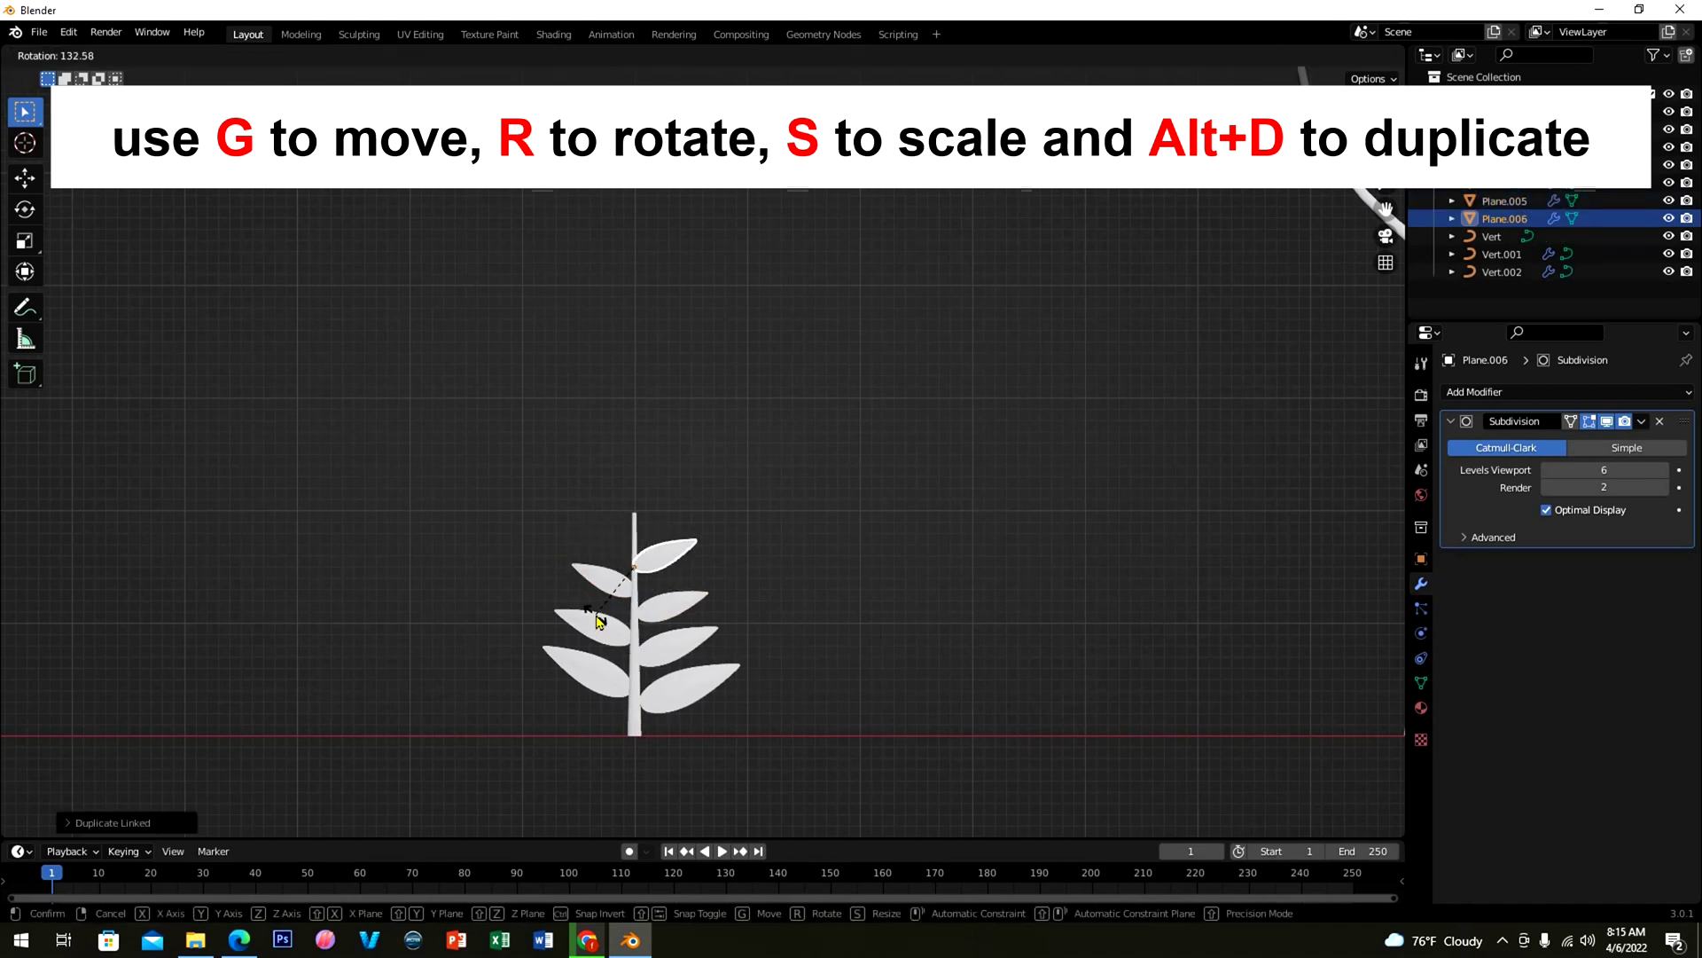
click(611, 603)
click(599, 581)
key(g)
click(667, 585)
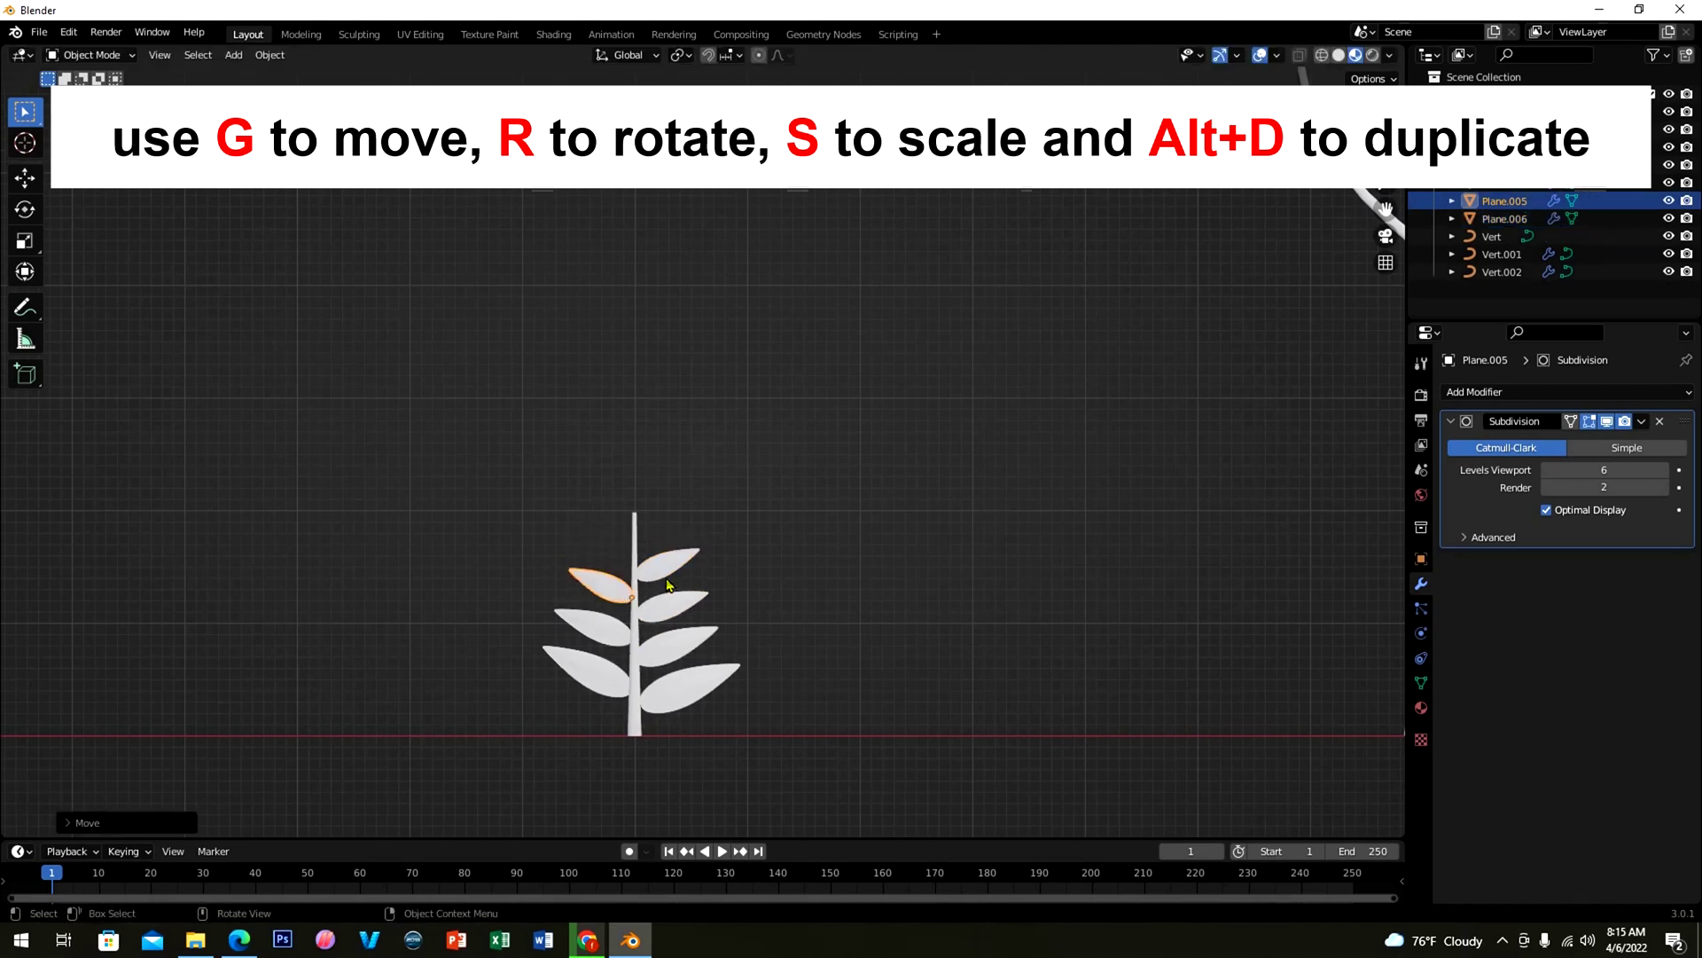
click(670, 568)
key(alt+d)
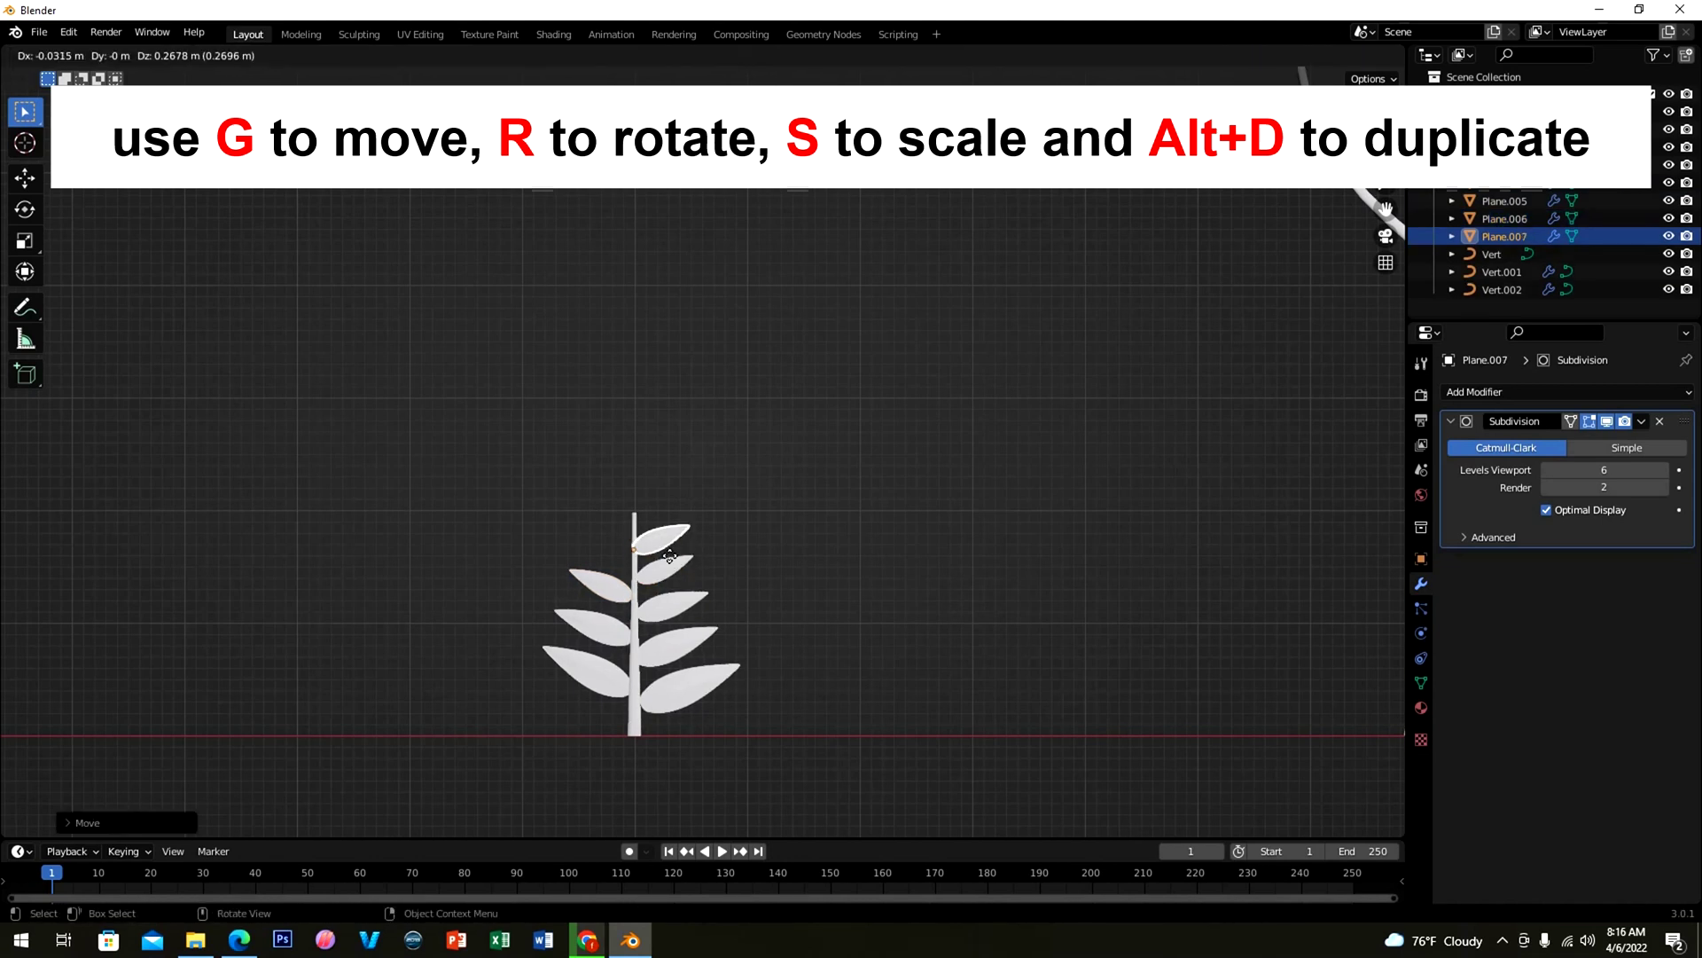
click(670, 556)
key(r)
click(610, 550)
key(s)
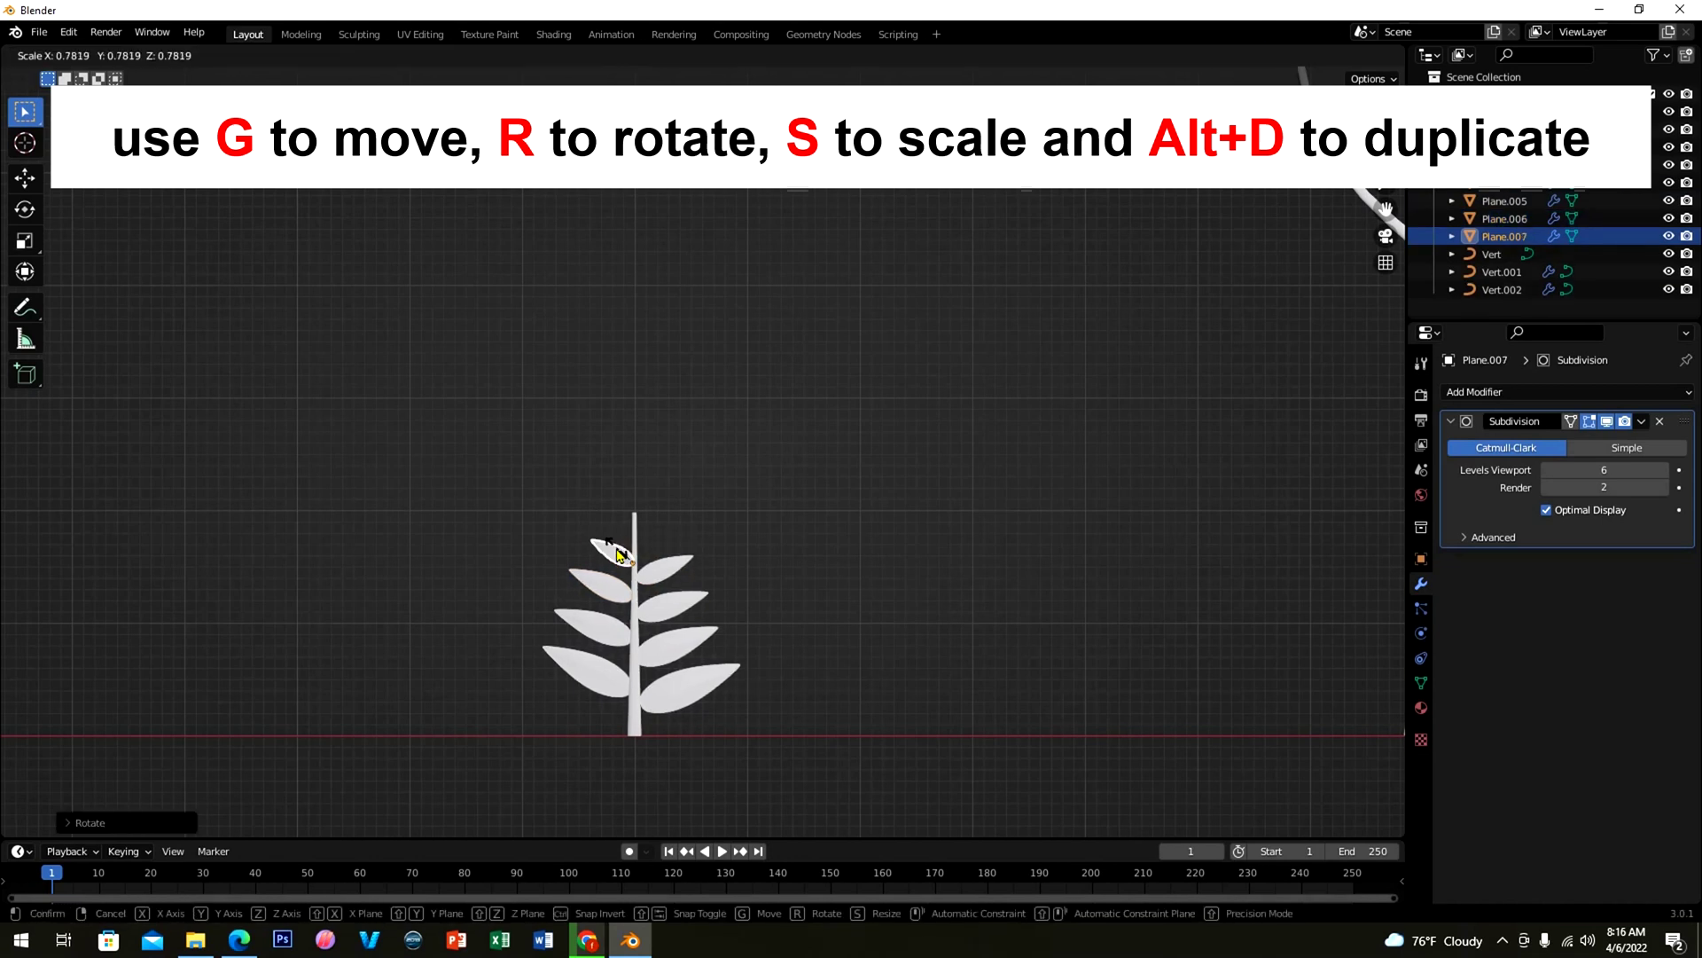
click(618, 554)
Step: Add another linked leaf copy higher up the stem, angled to its right side
key(alt+d)
click(618, 525)
key(r)
click(651, 537)
key(g)
click(657, 542)
Step: Cap the stem tip with a linked leaf copy stood upright and centred
key(alt+d)
click(641, 501)
key(r)
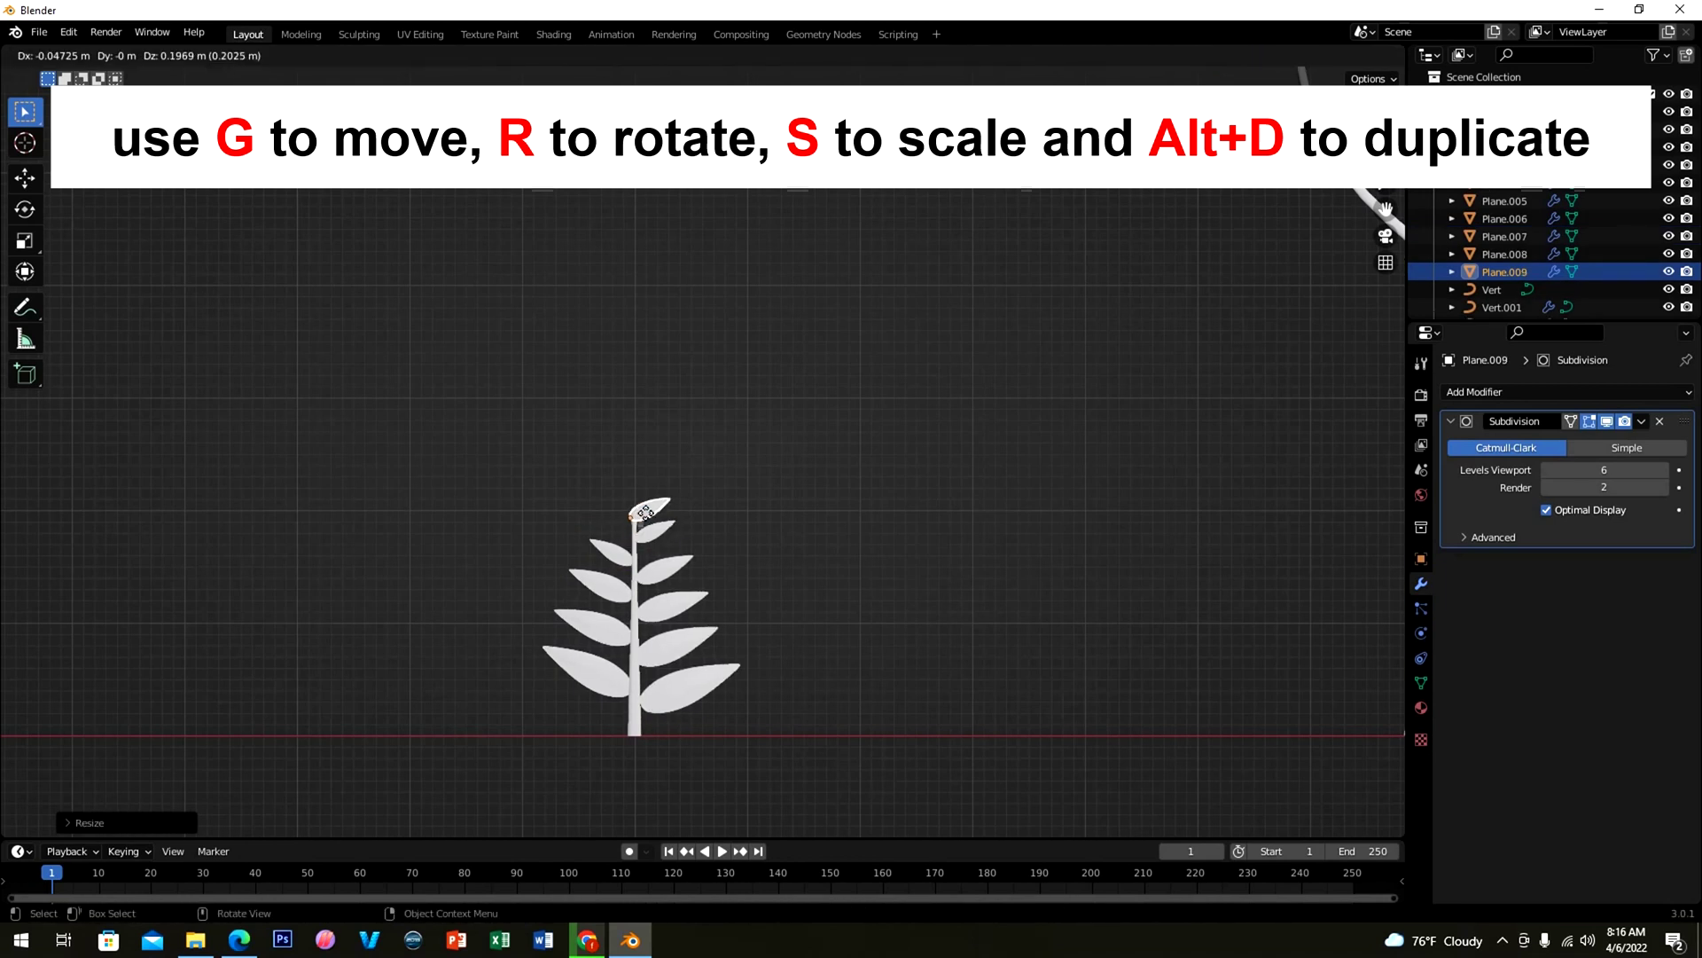
click(633, 497)
key(g)
click(635, 510)
key(g)
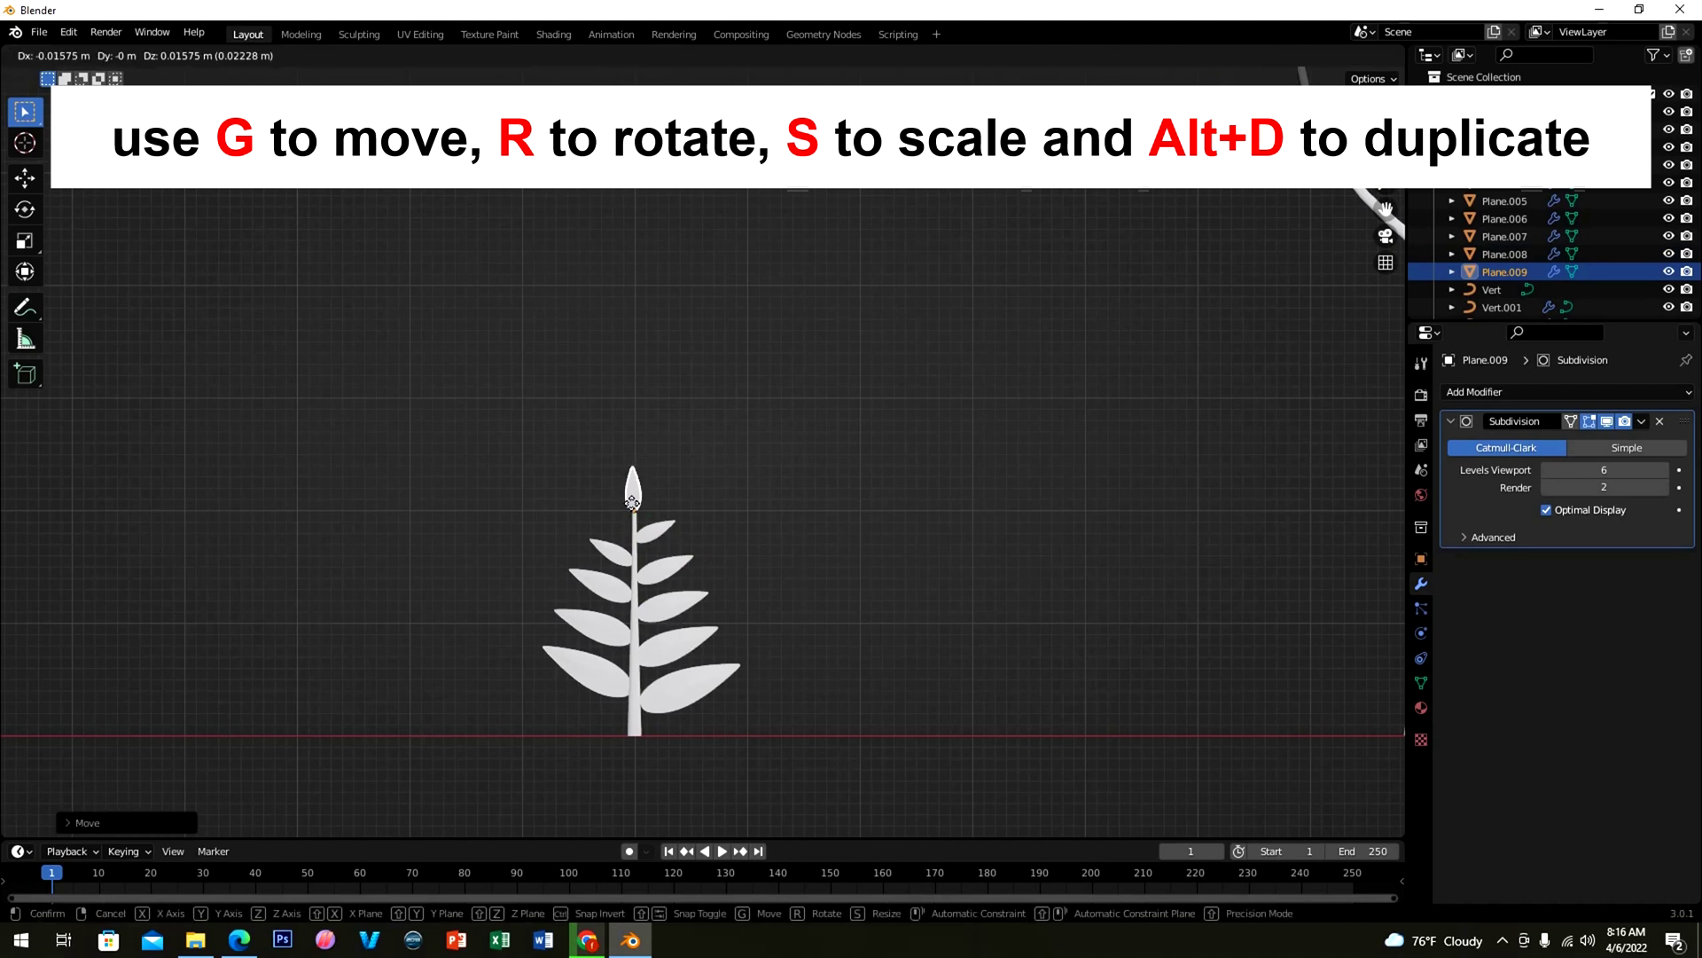
click(632, 502)
Step: Nudge the upper-right, upper-left and a right-side leaf into tighter positions
click(877, 795)
click(654, 530)
key(g)
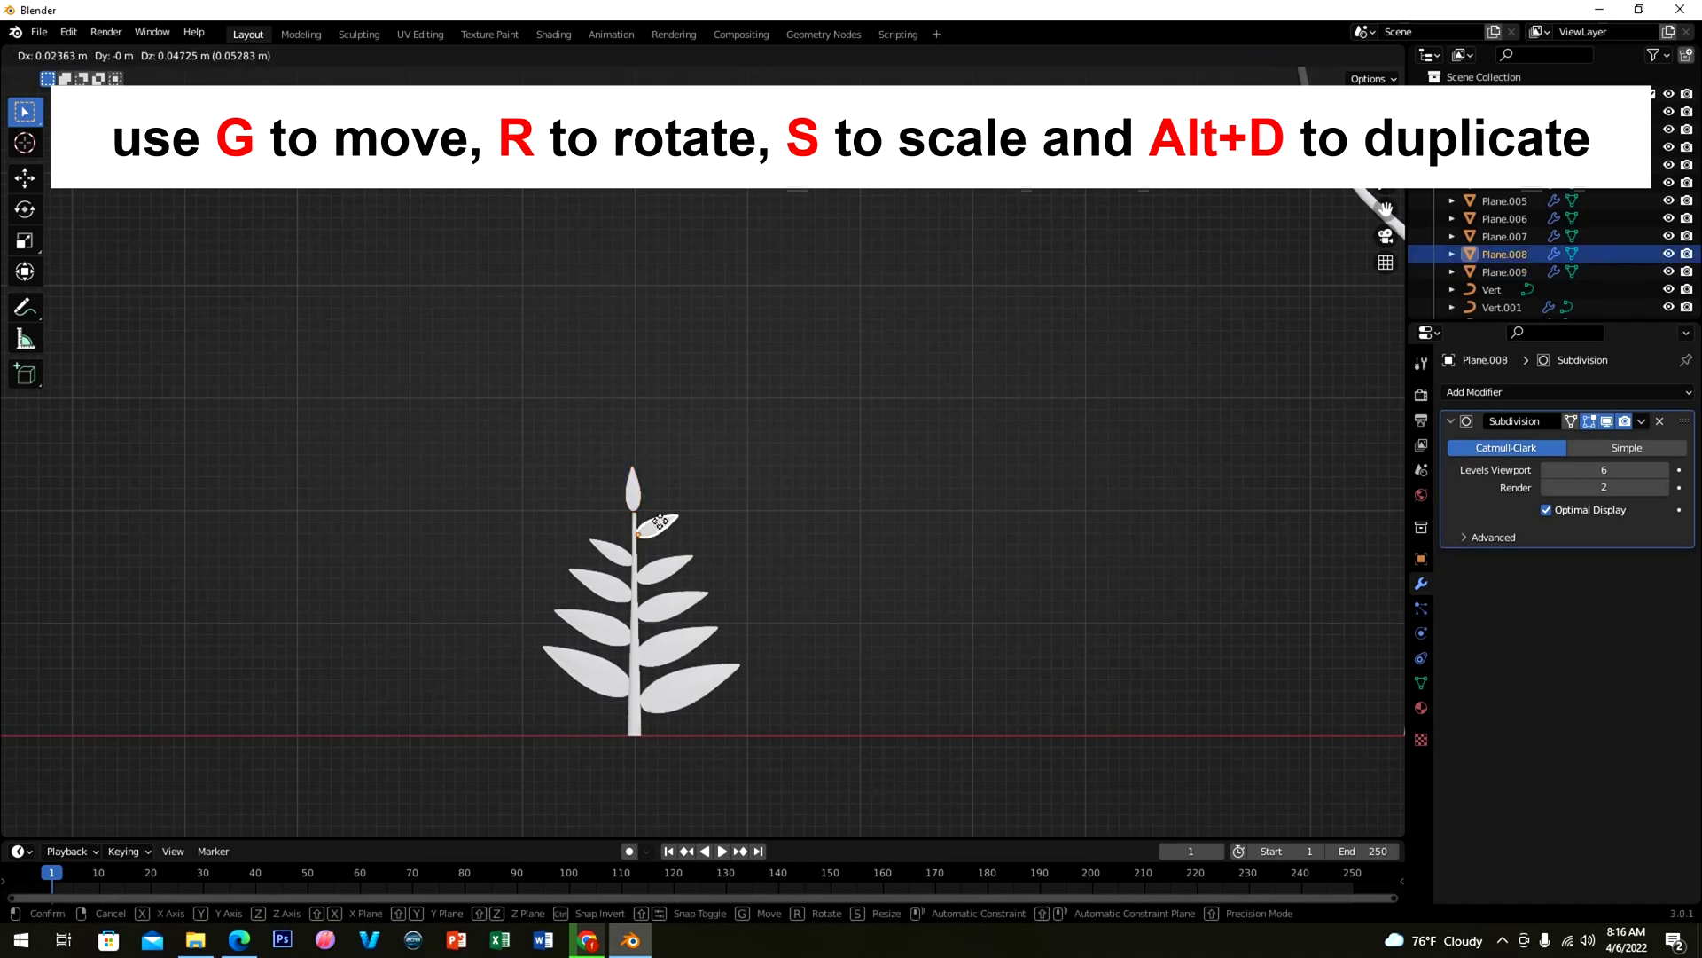
click(659, 522)
click(612, 576)
key(g)
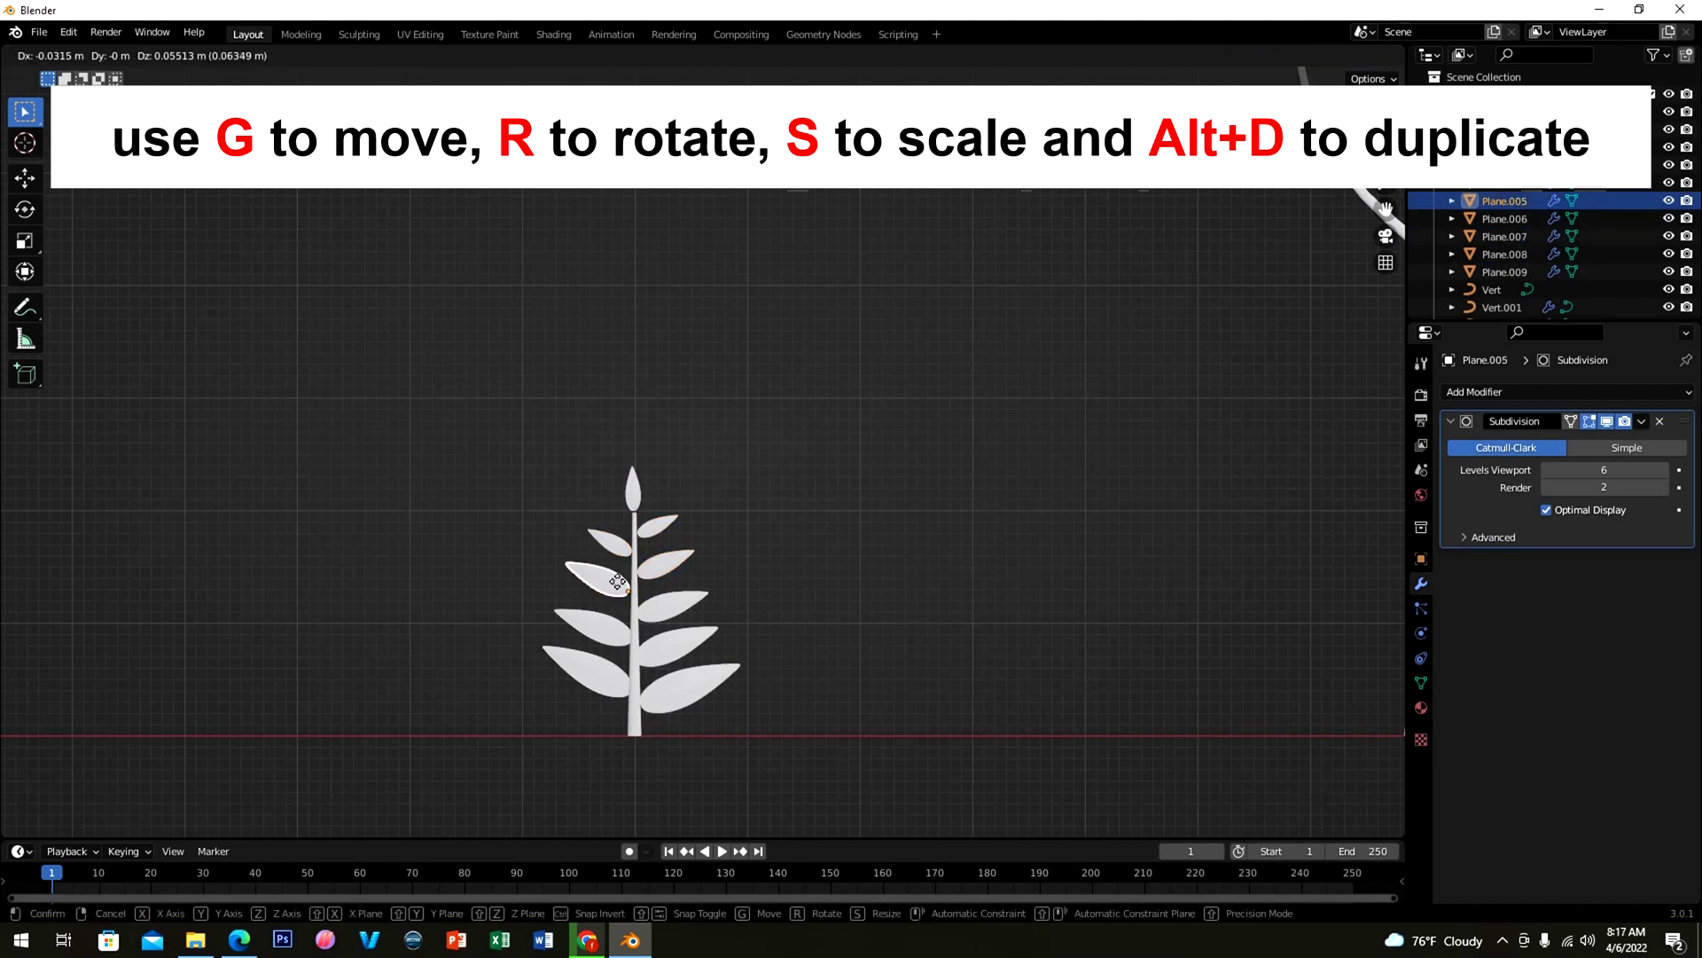
click(616, 581)
click(682, 601)
key(g)
click(681, 602)
Step: Reposition the lower-right, lower-left and lowest right leaves so they sit evenly
click(676, 647)
key(g)
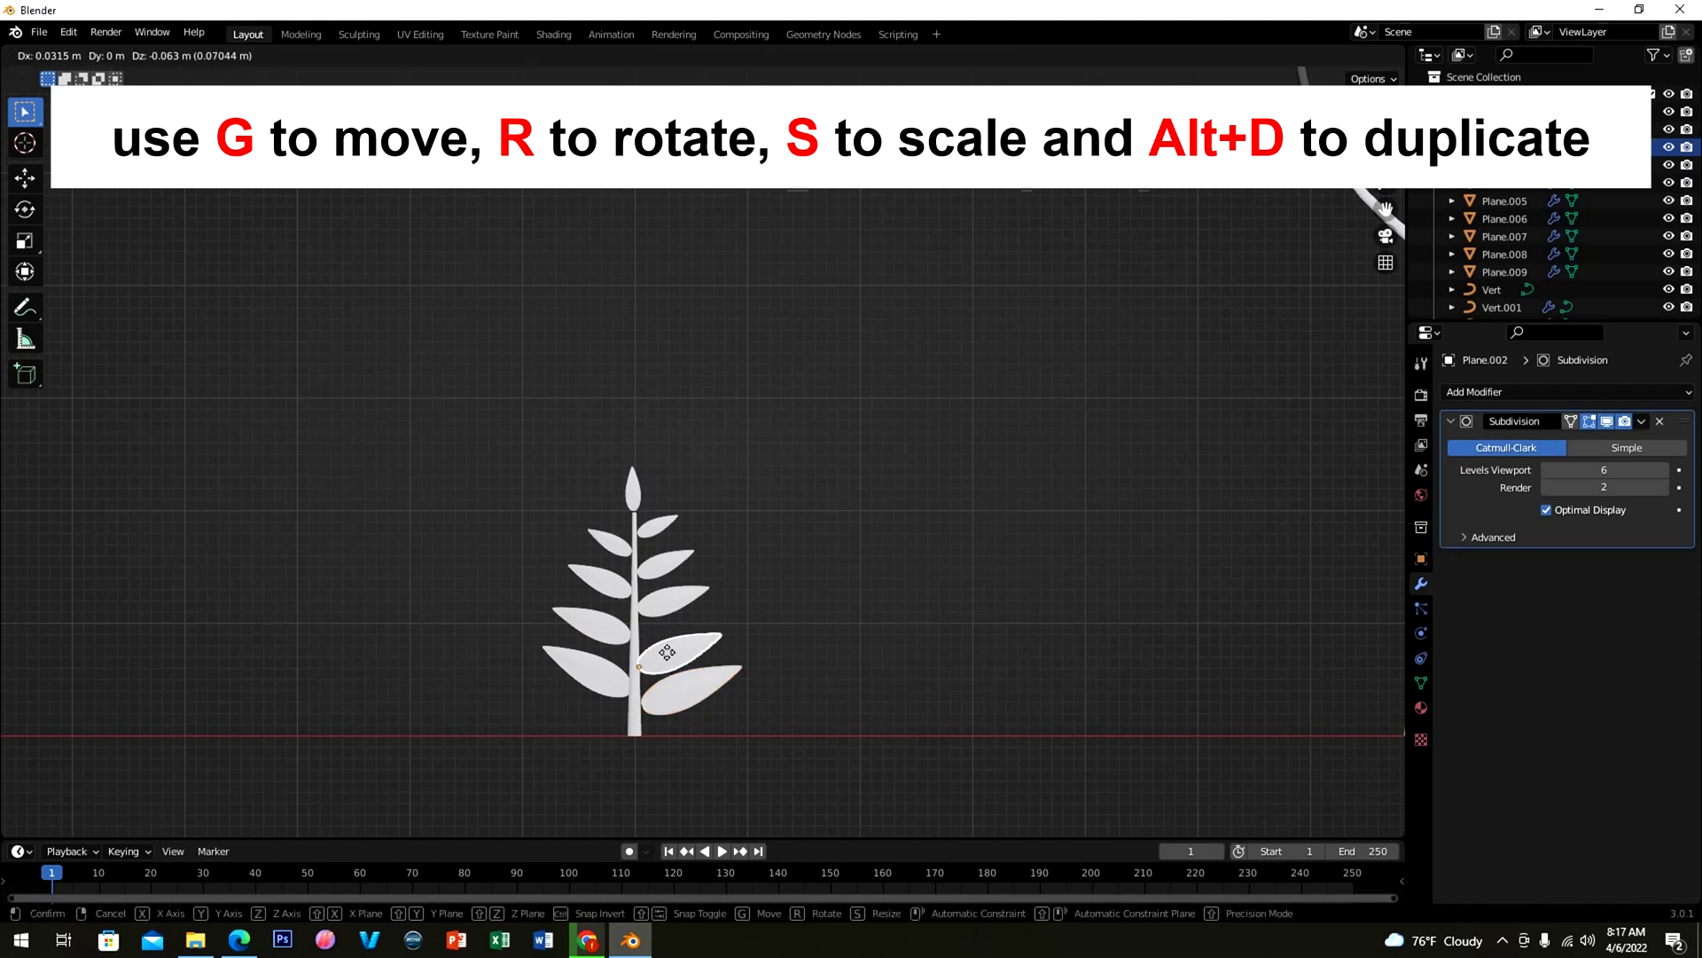
click(663, 656)
click(603, 676)
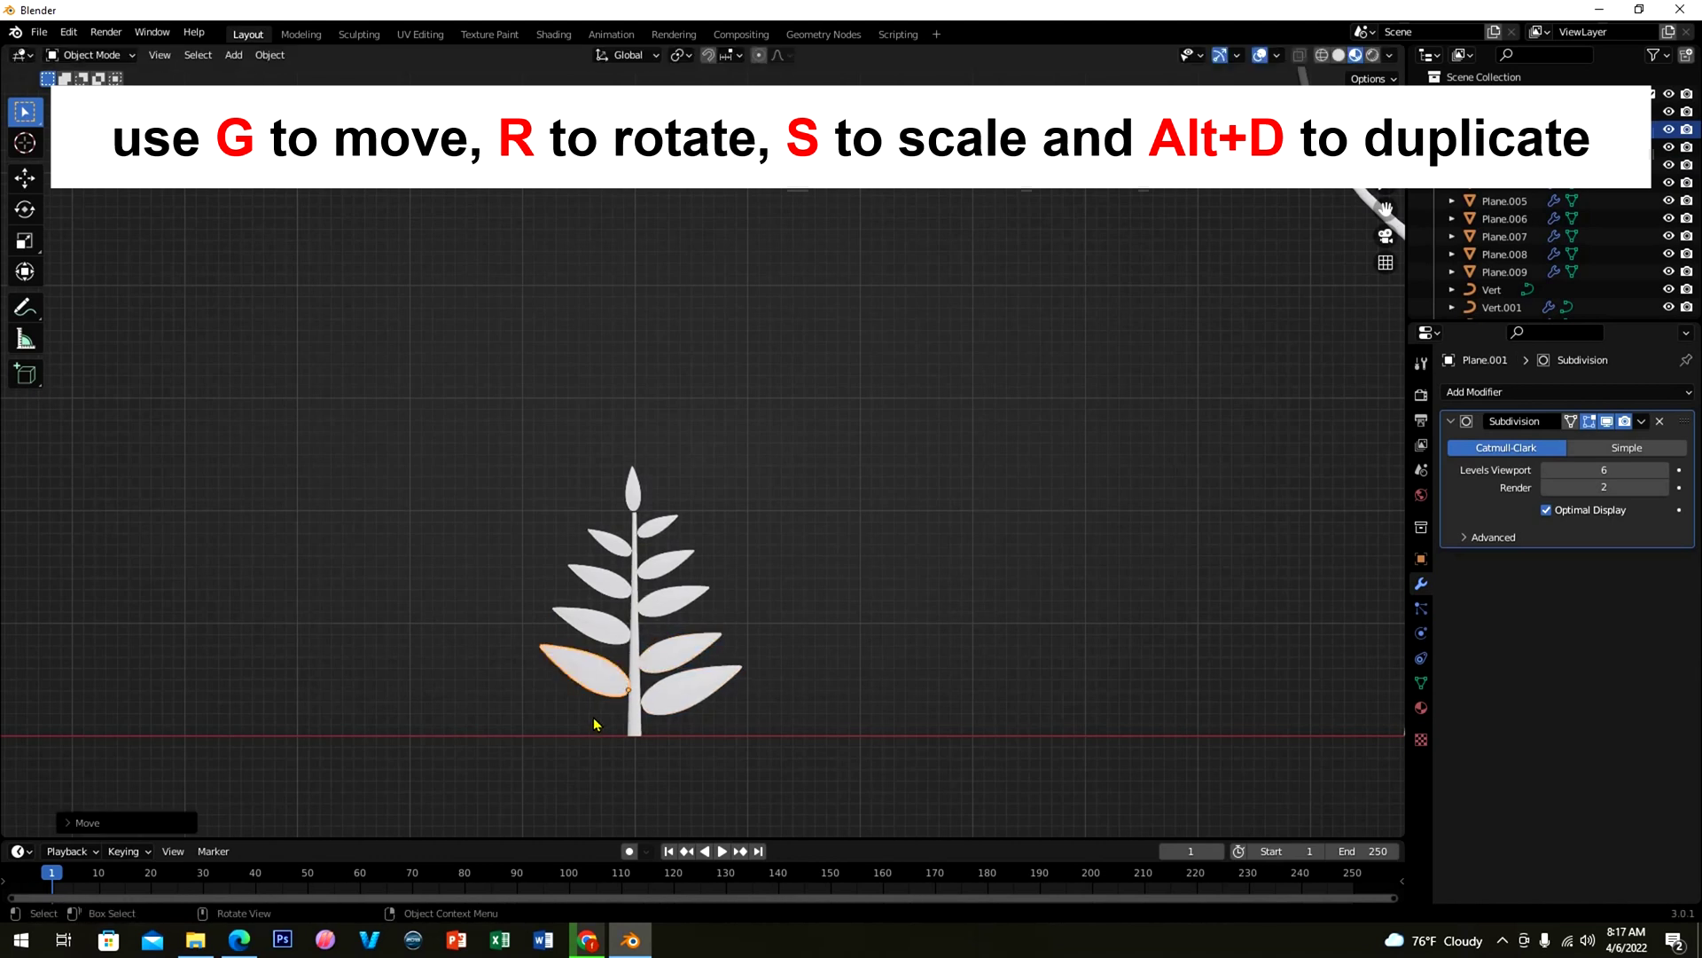
click(703, 690)
key(g)
click(703, 690)
click(616, 690)
key(g)
click(616, 691)
click(696, 690)
key(g)
click(700, 697)
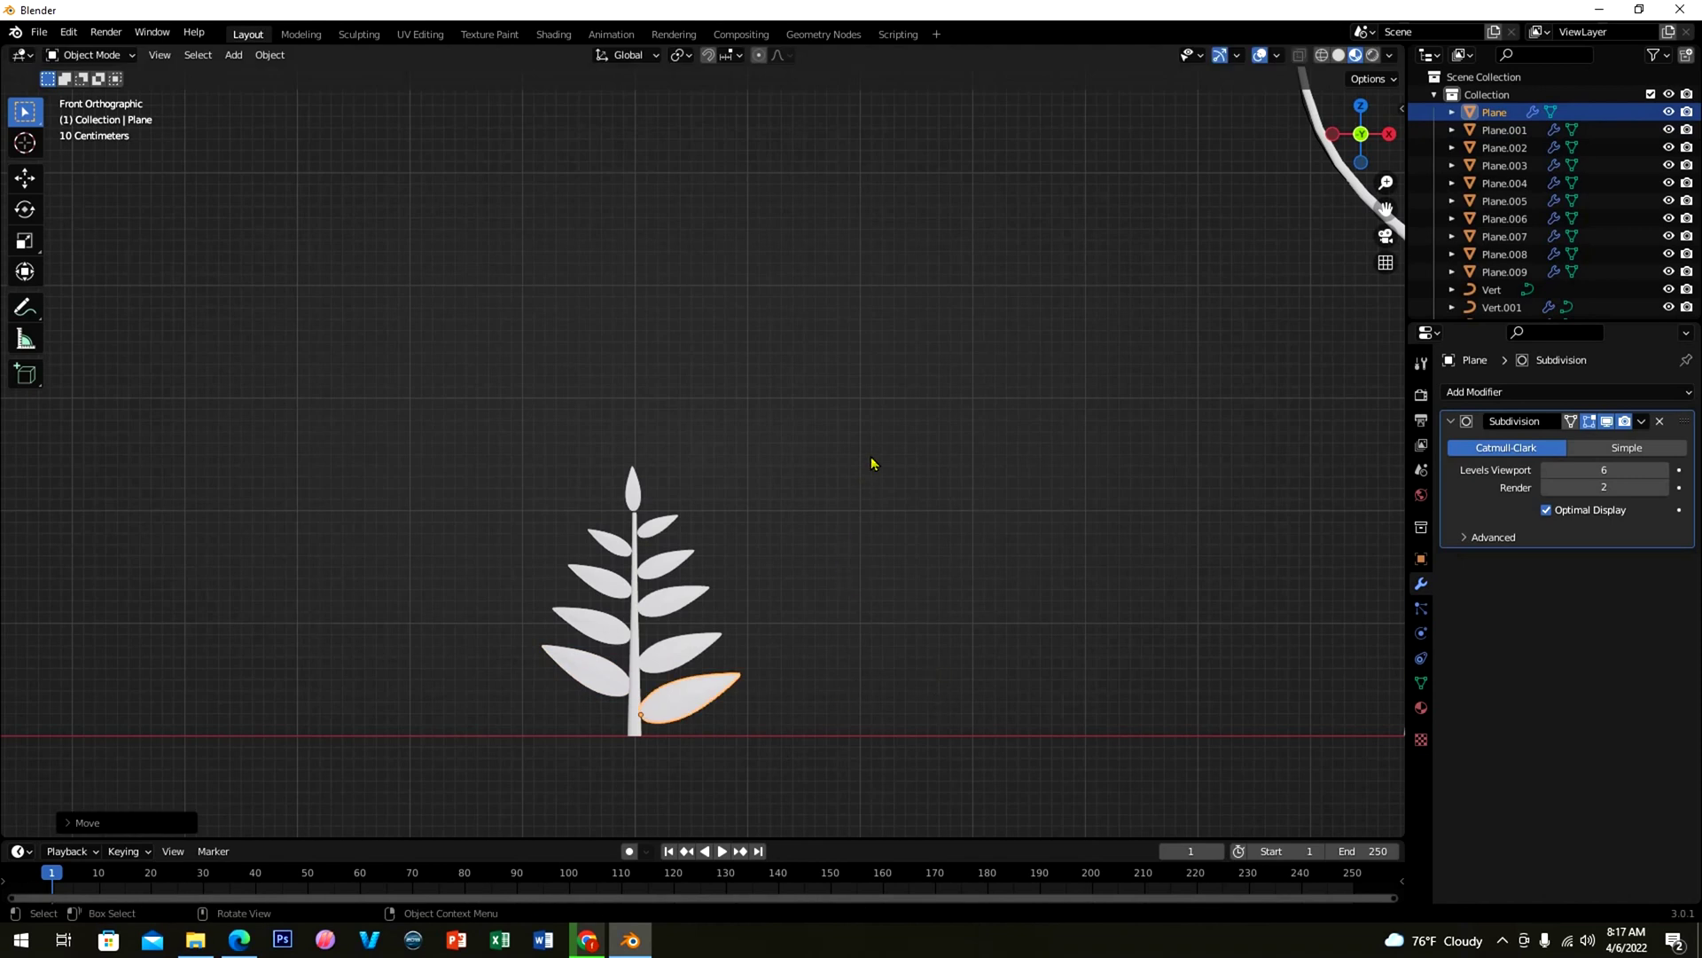
Step: Convert the leaves and stem (Plane to Plane.009) to meshes, then join them into Plane
drag(500, 426, 809, 817)
right_click(674, 606)
mouse_move(669, 612)
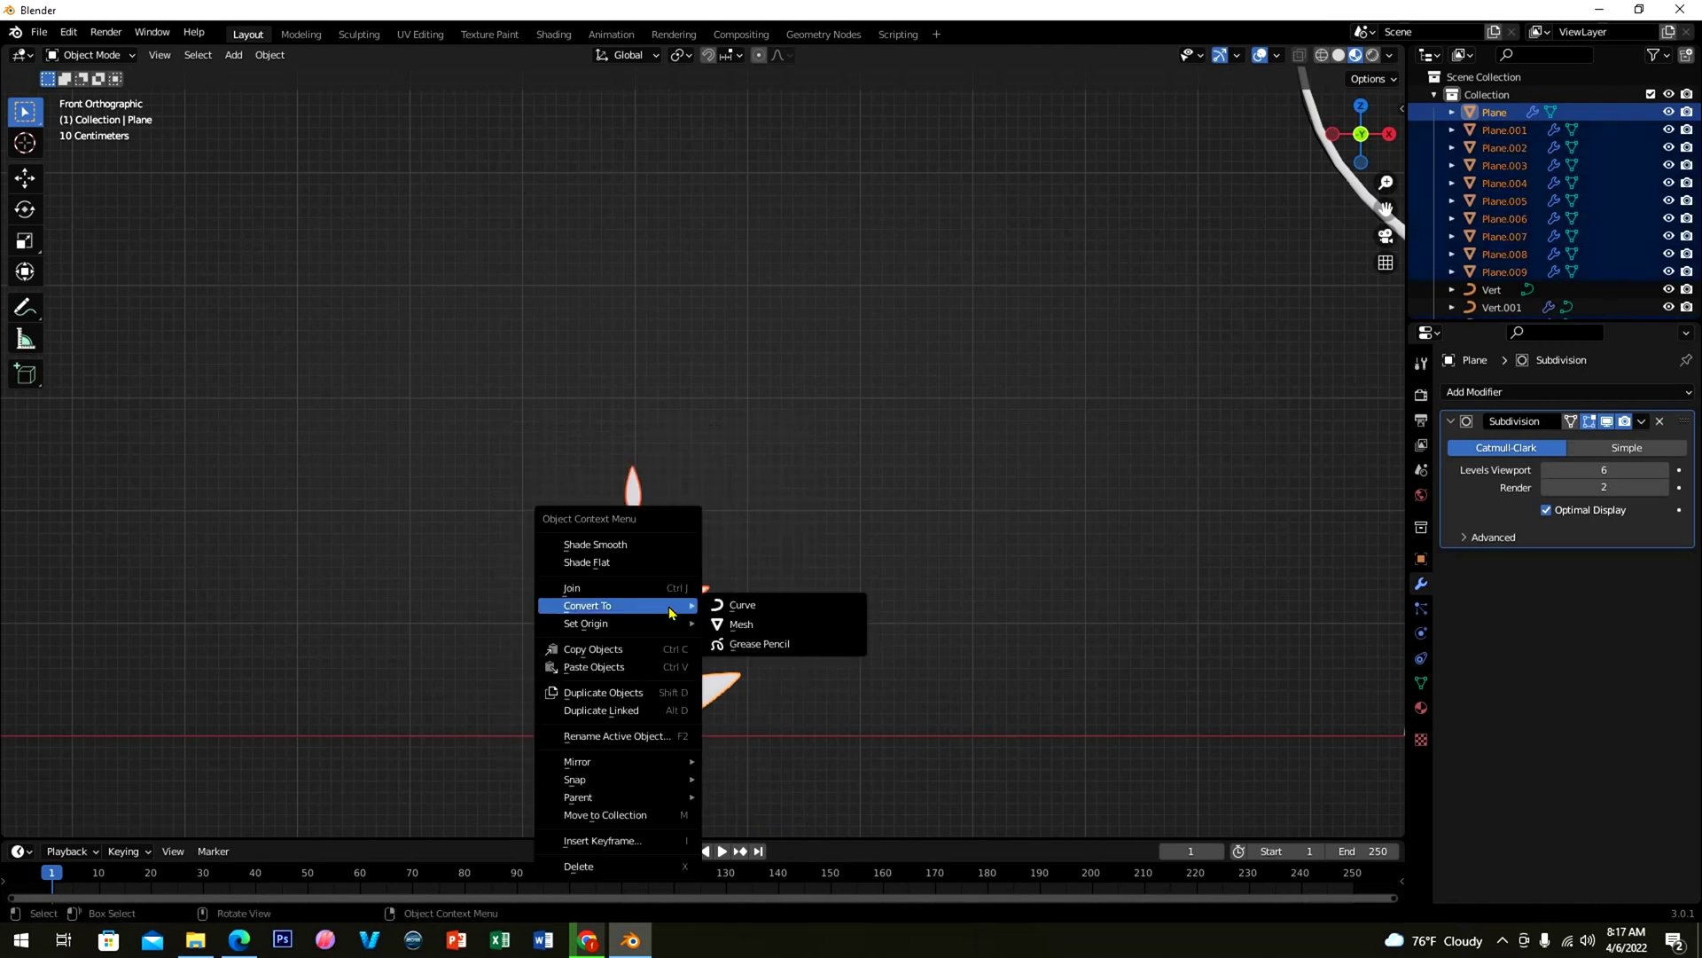
click(742, 625)
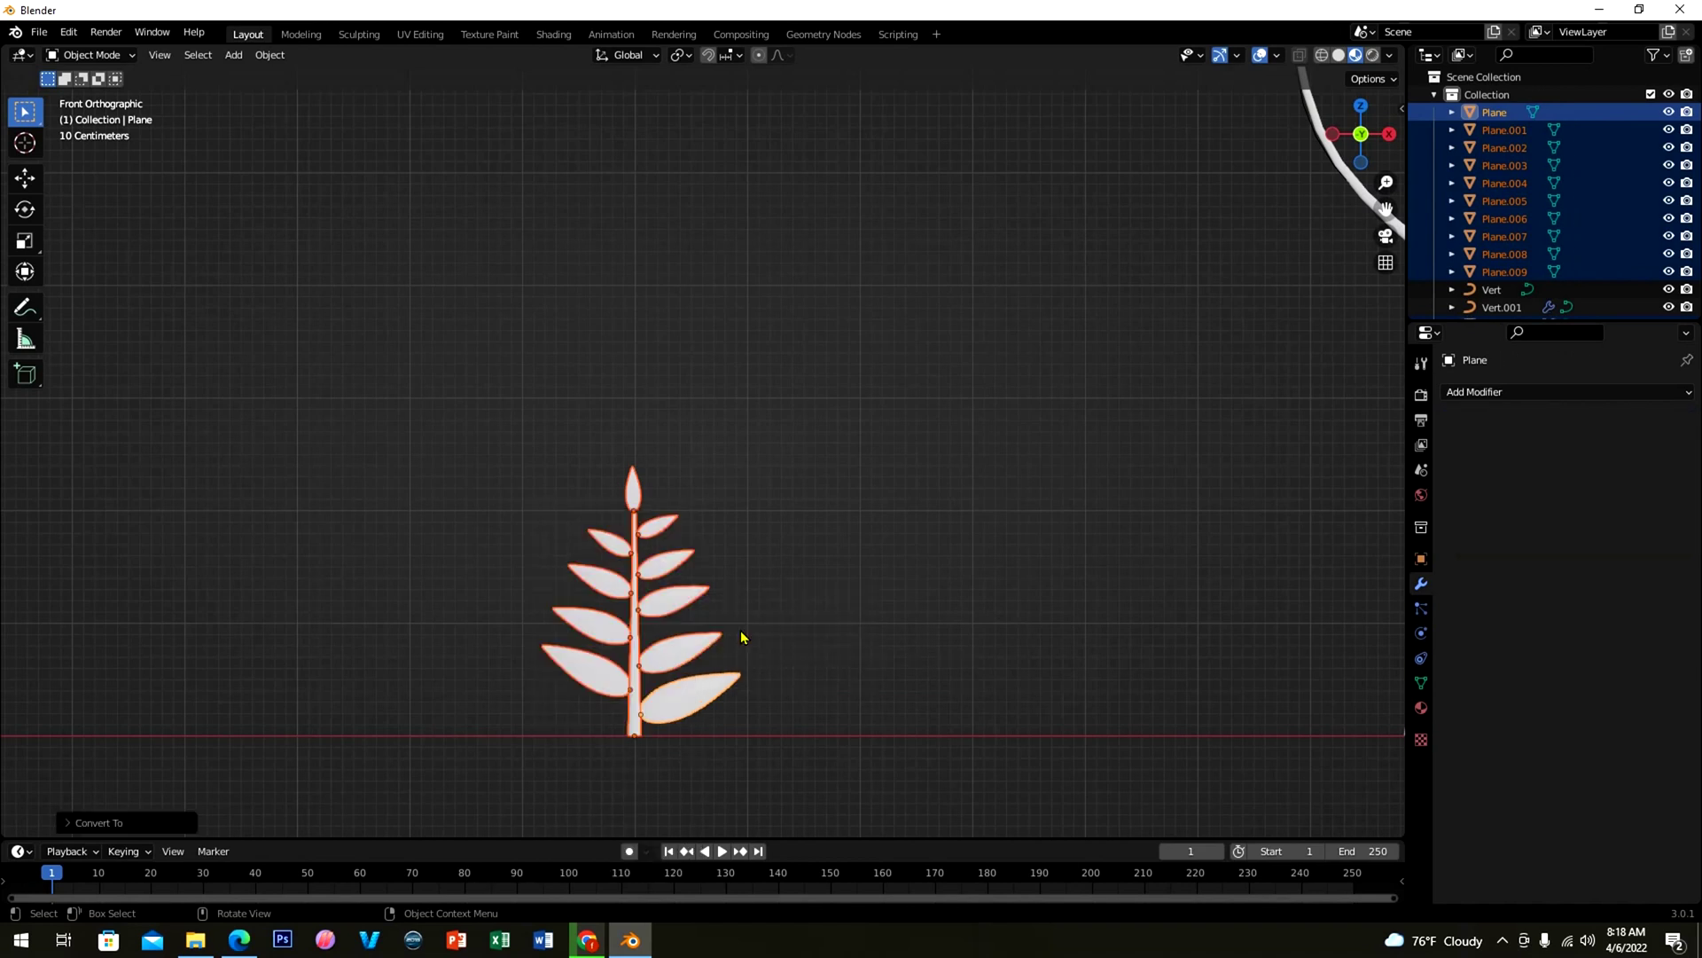
drag(546, 438, 747, 772)
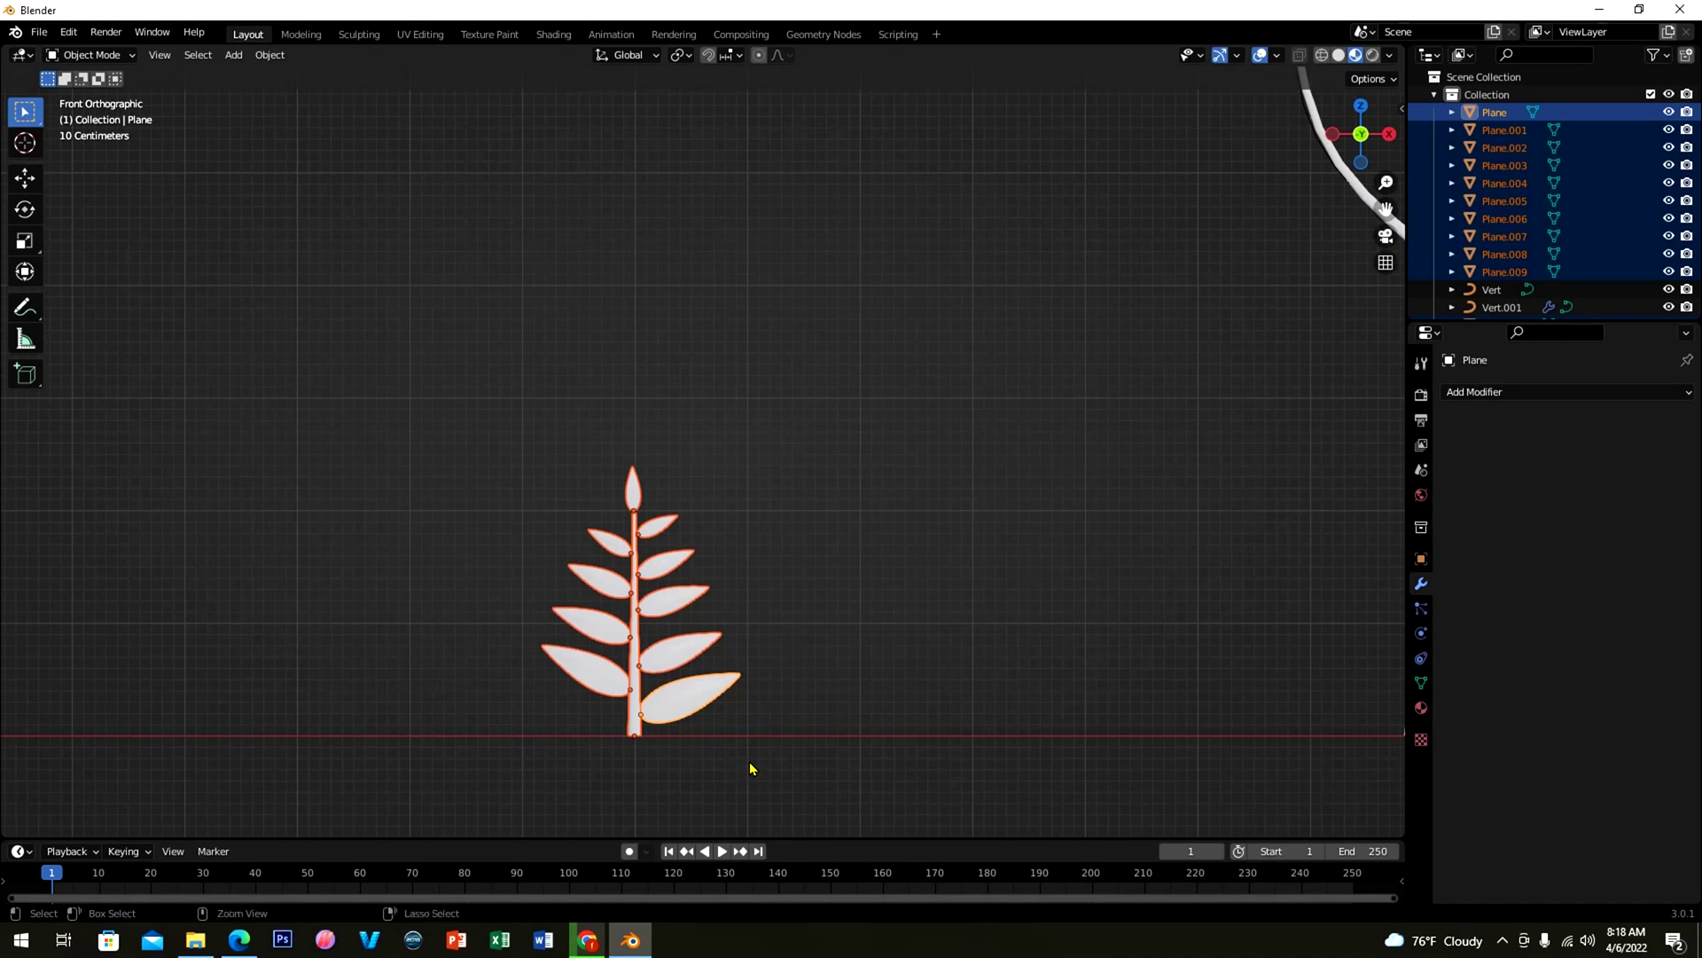
key(ctrl+j)
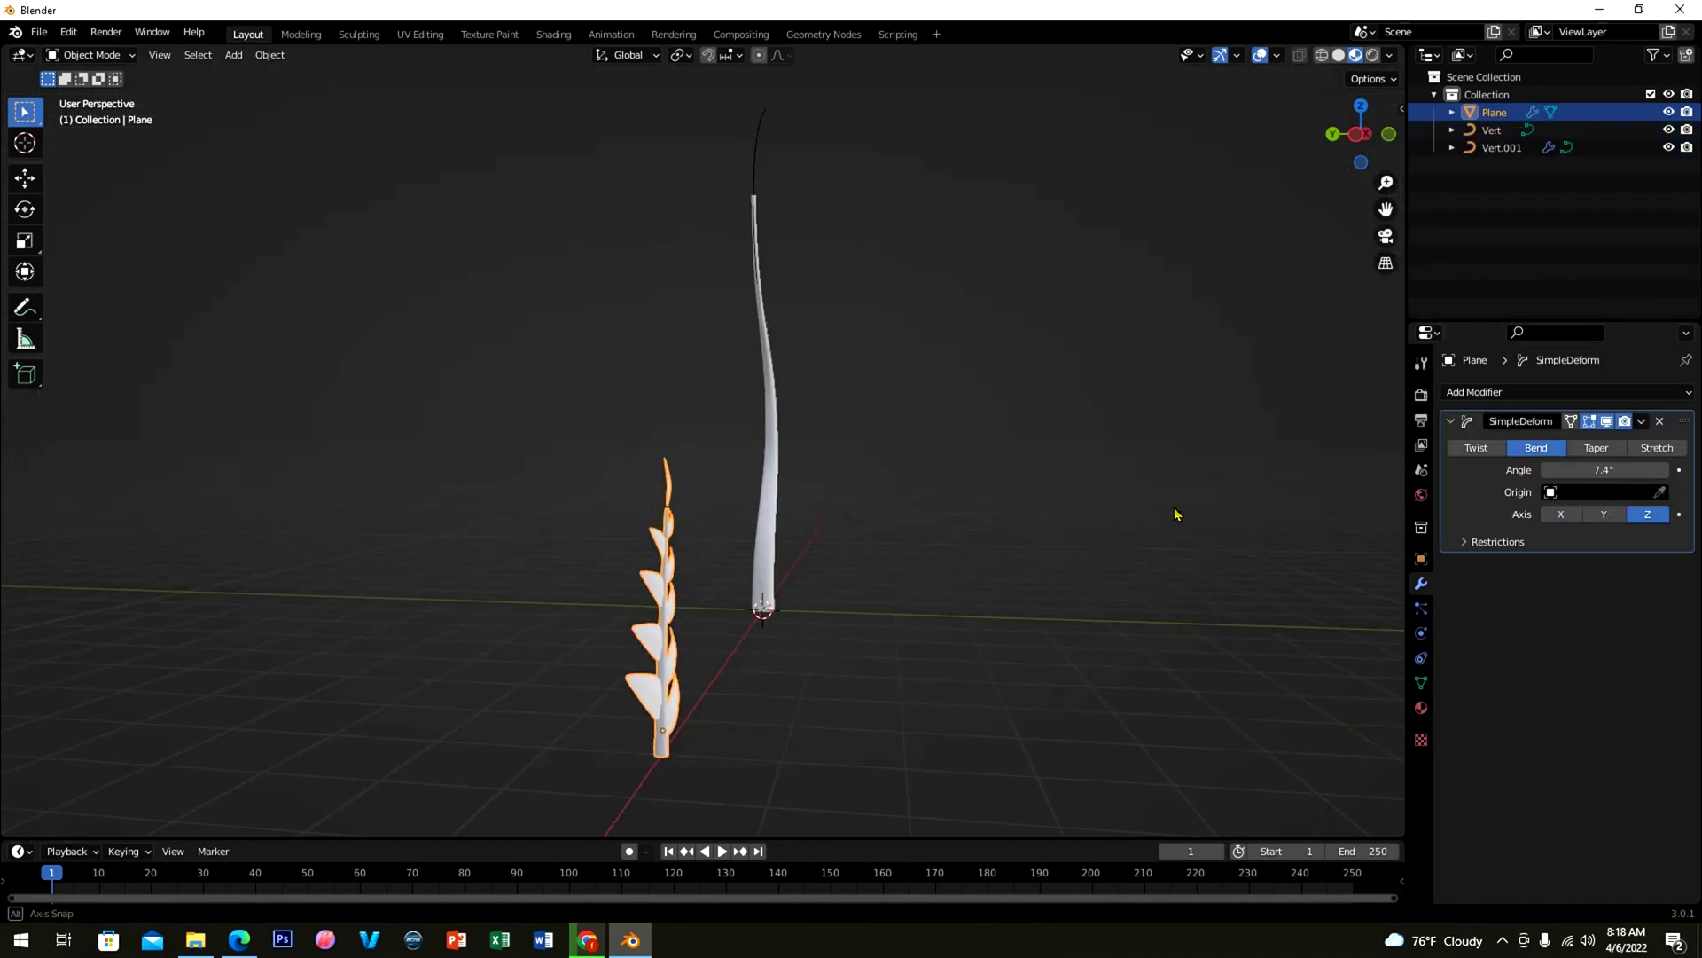
Step: Bend the sprig 17.1° on X with Simple Deform, then place a rotated linked copy at the tube base
drag(1587, 470, 1583, 520)
drag(1476, 569, 1563, 576)
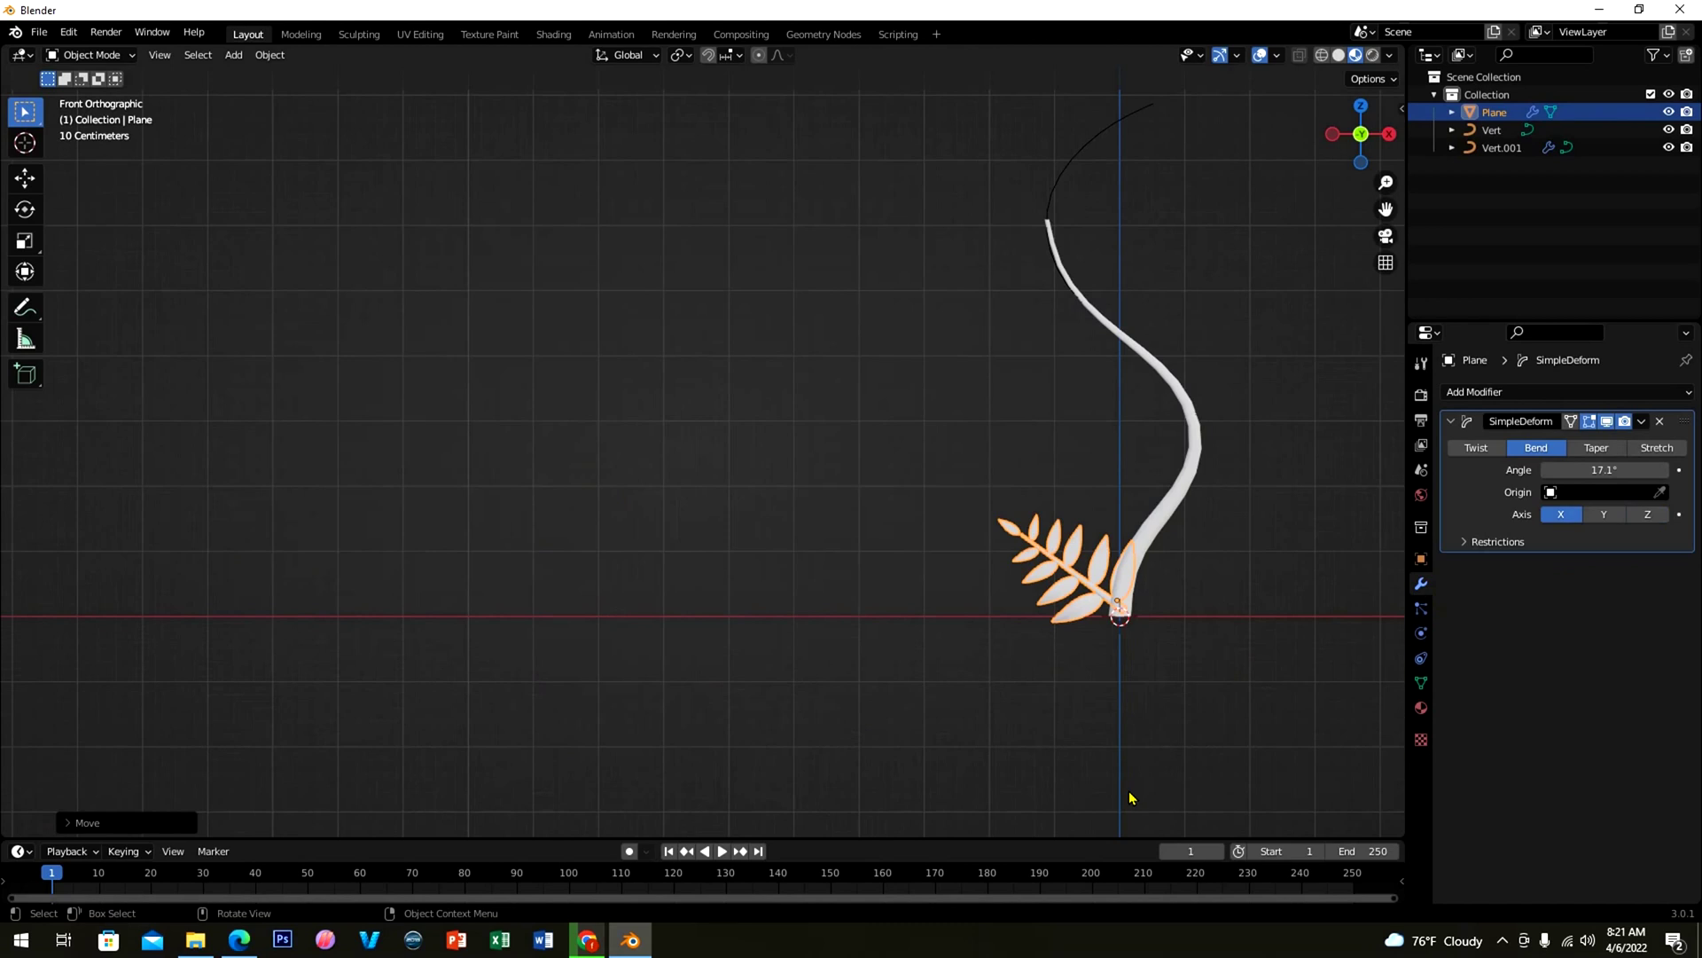
key(alt+d)
key(r)
click(904, 372)
key(g)
click(962, 504)
Step: Add a third rotated linked sprig slightly lower and shrink the right-hand sprig
key(alt+d)
key(r)
click(1190, 753)
key(g)
click(1144, 532)
click(1170, 565)
key(s)
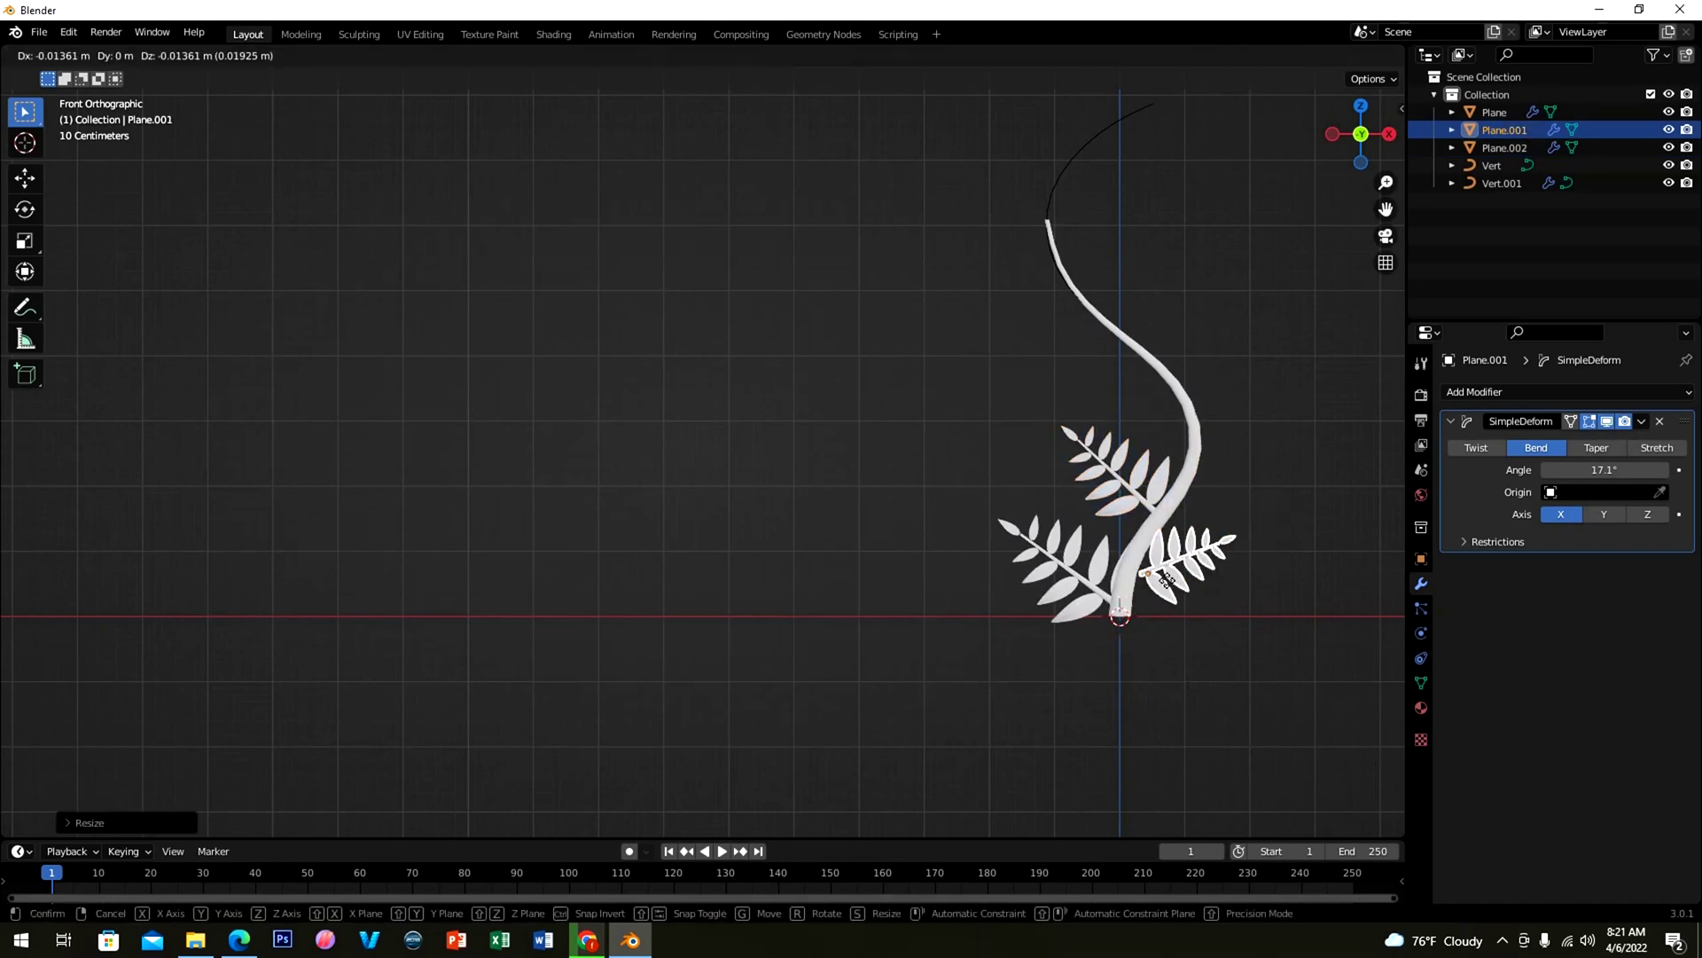
click(1152, 572)
click(1226, 661)
shift+middle_drag(1202, 665, 1131, 733)
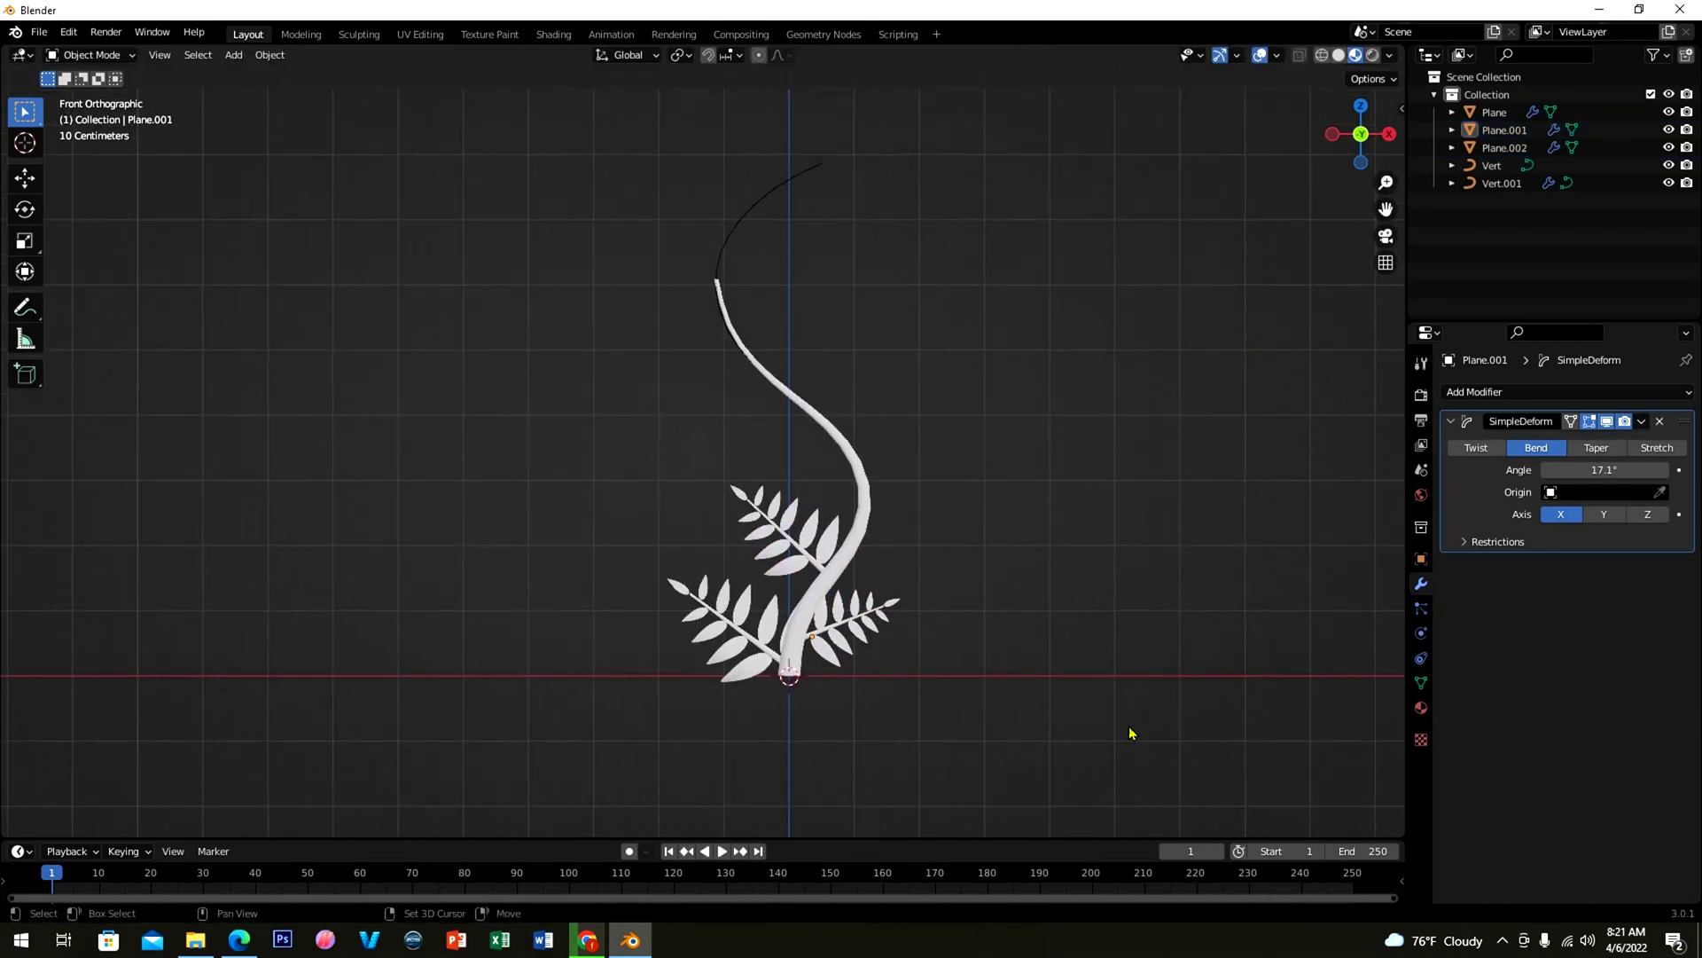